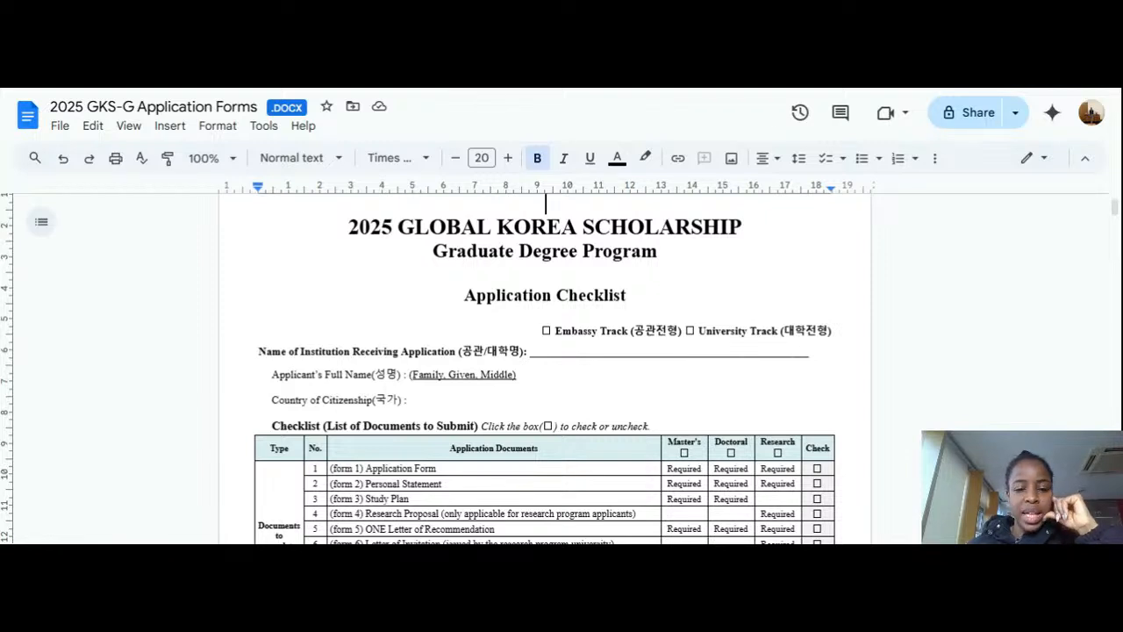
pyautogui.scroll(-2, 544, 369)
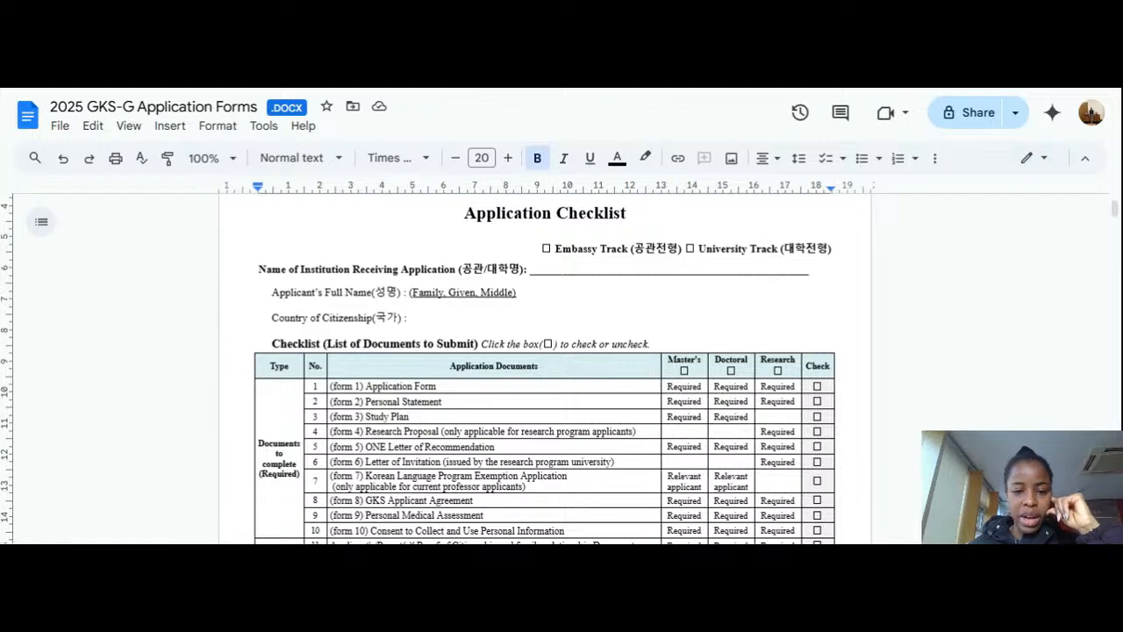
pyautogui.click(536, 269)
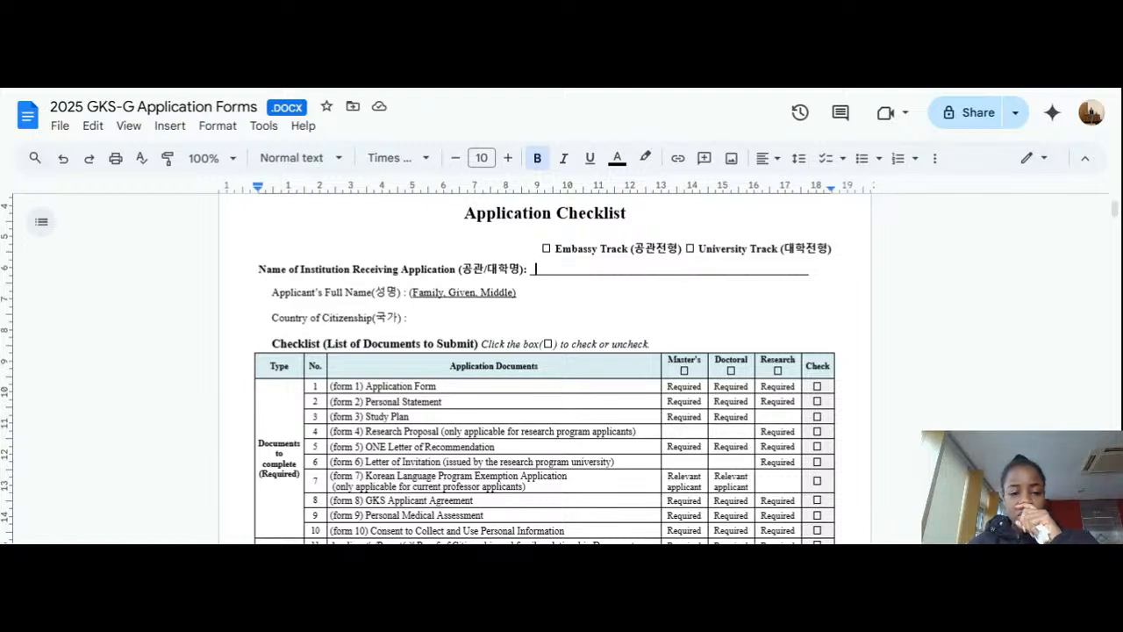
pyautogui.click(539, 292)
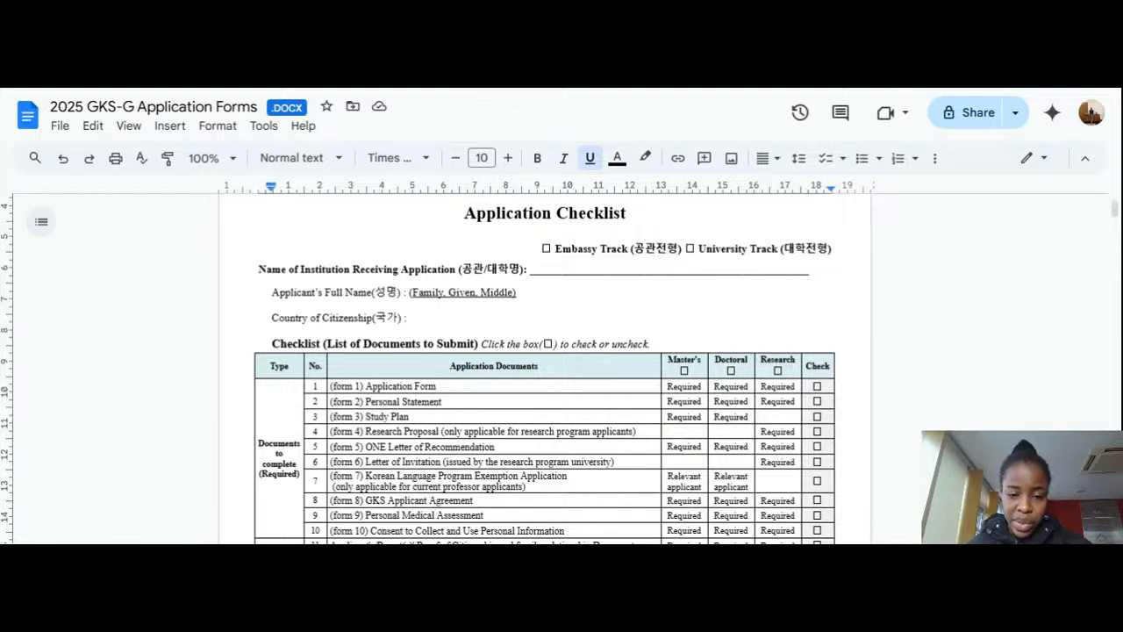
pyautogui.scroll(-1, 544, 368)
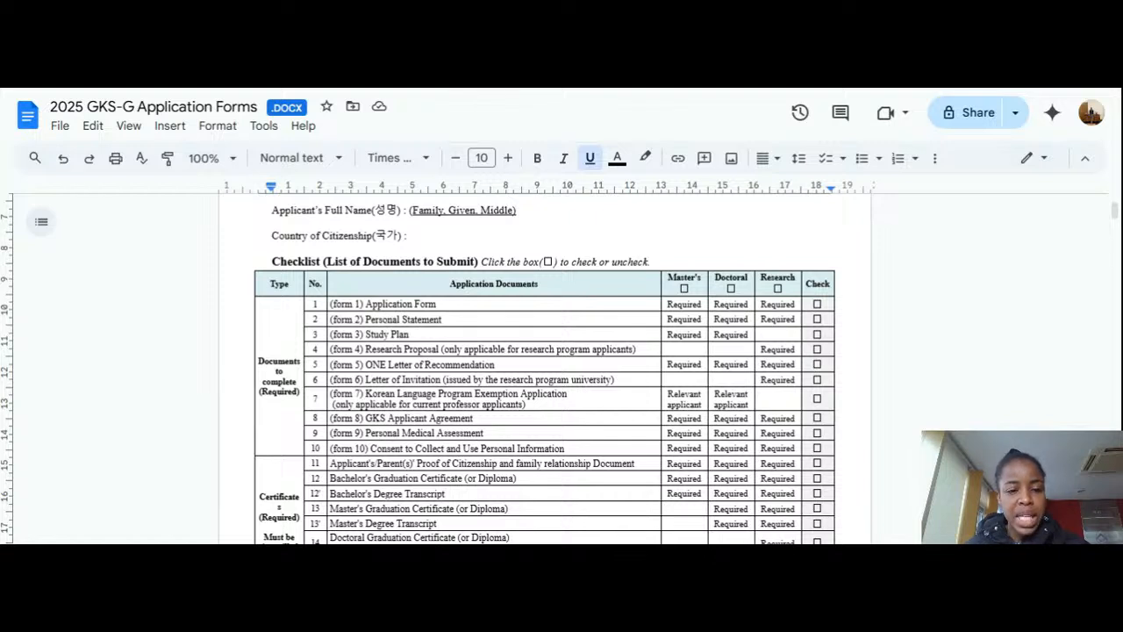
pyautogui.click(459, 235)
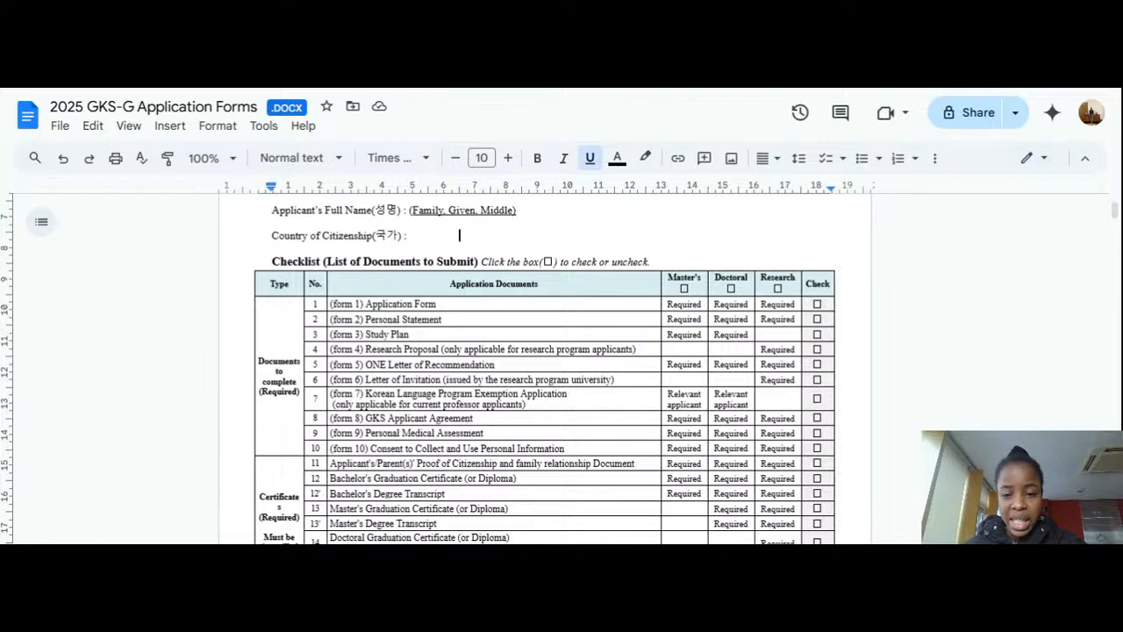
pyautogui.scroll(-1, 544, 369)
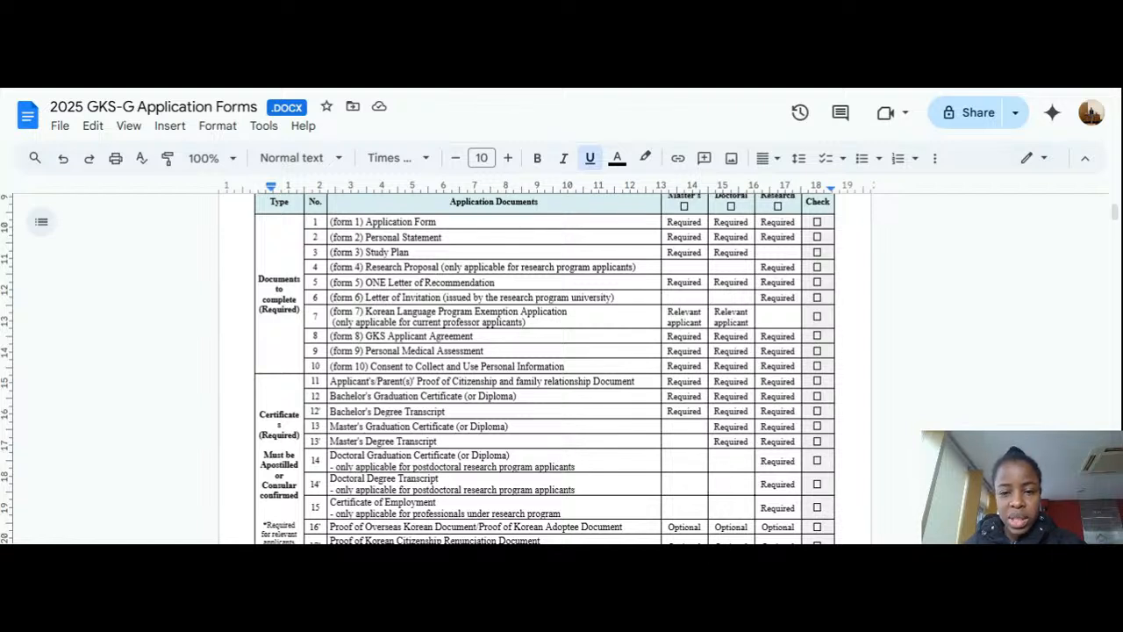
pyautogui.click(691, 207)
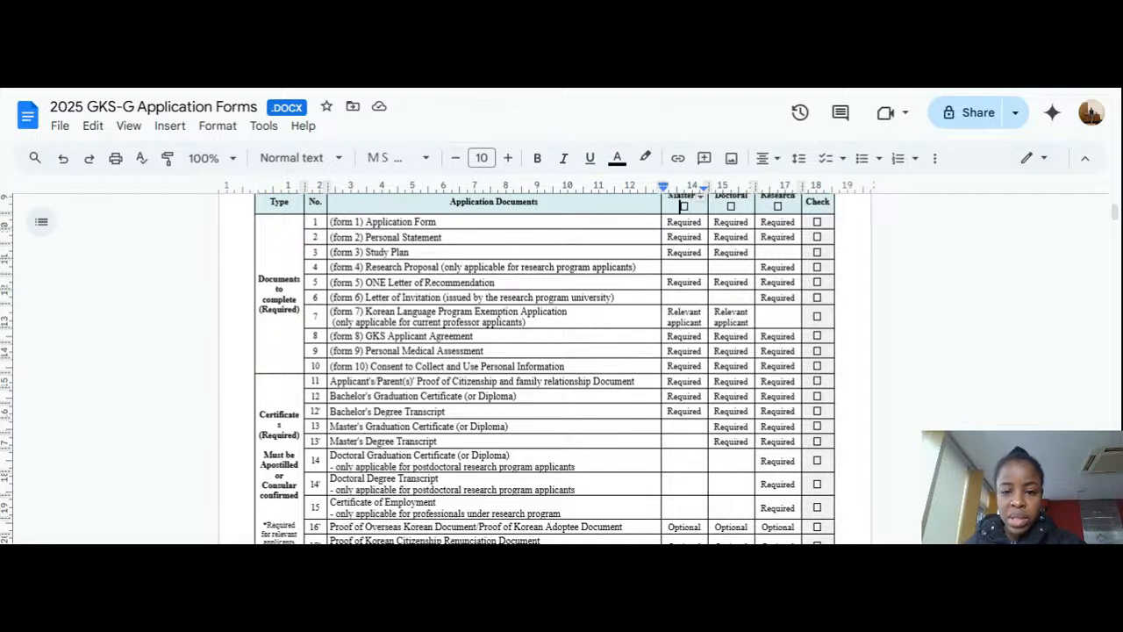
pyautogui.doubleClick(686, 207)
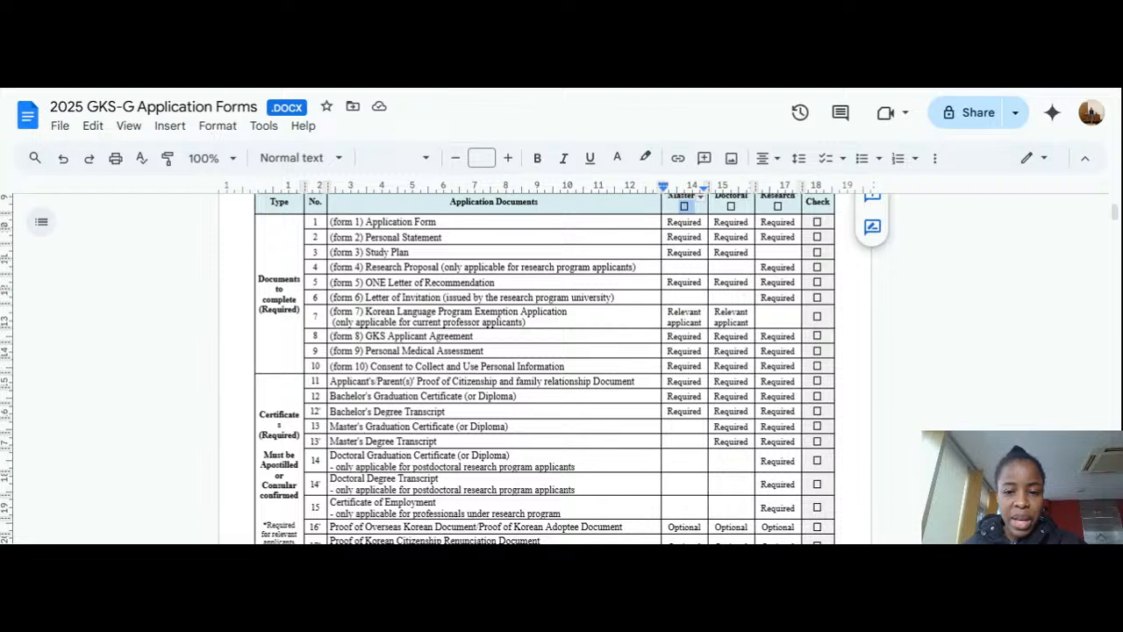
pyautogui.scroll(2, 544, 369)
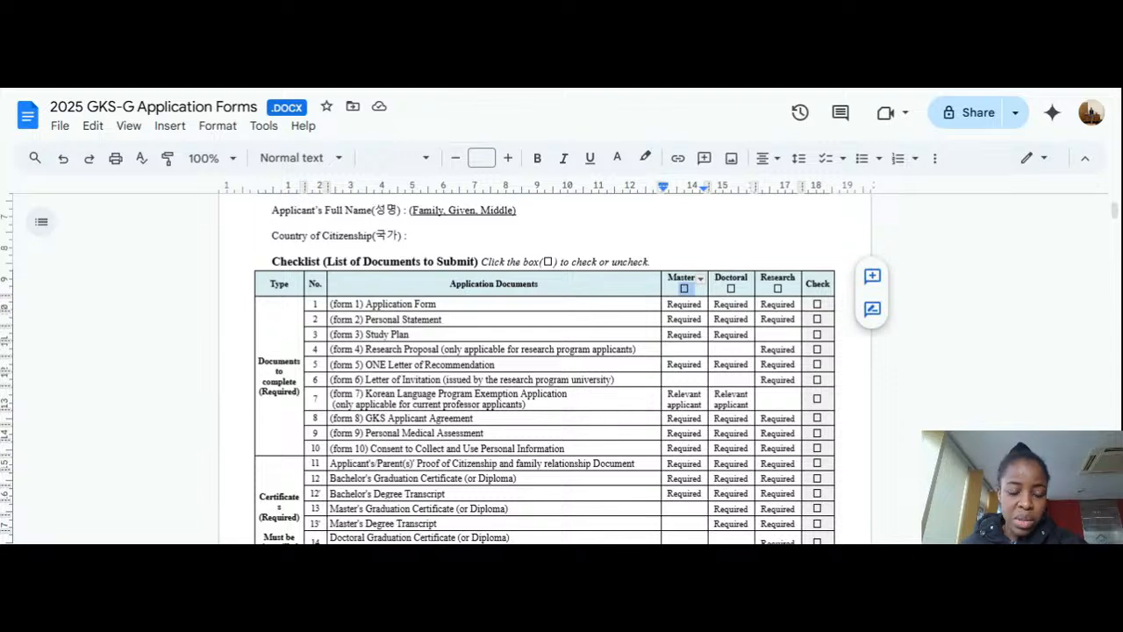
pyautogui.moveTo(299, 392); pyautogui.dragTo(262, 383)
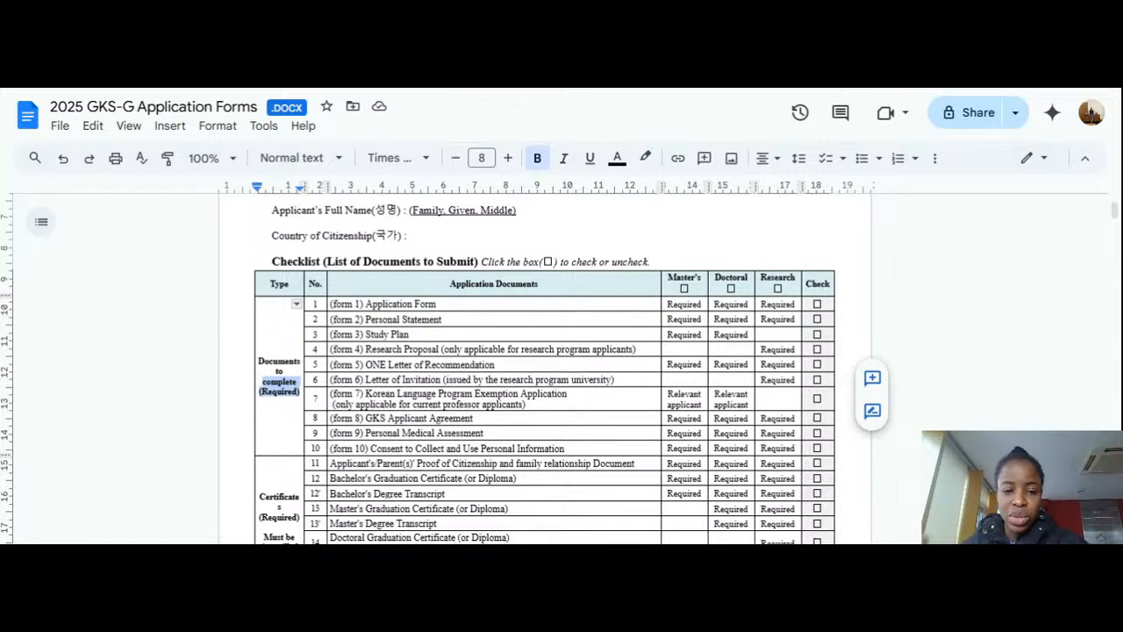
pyautogui.click(271, 392)
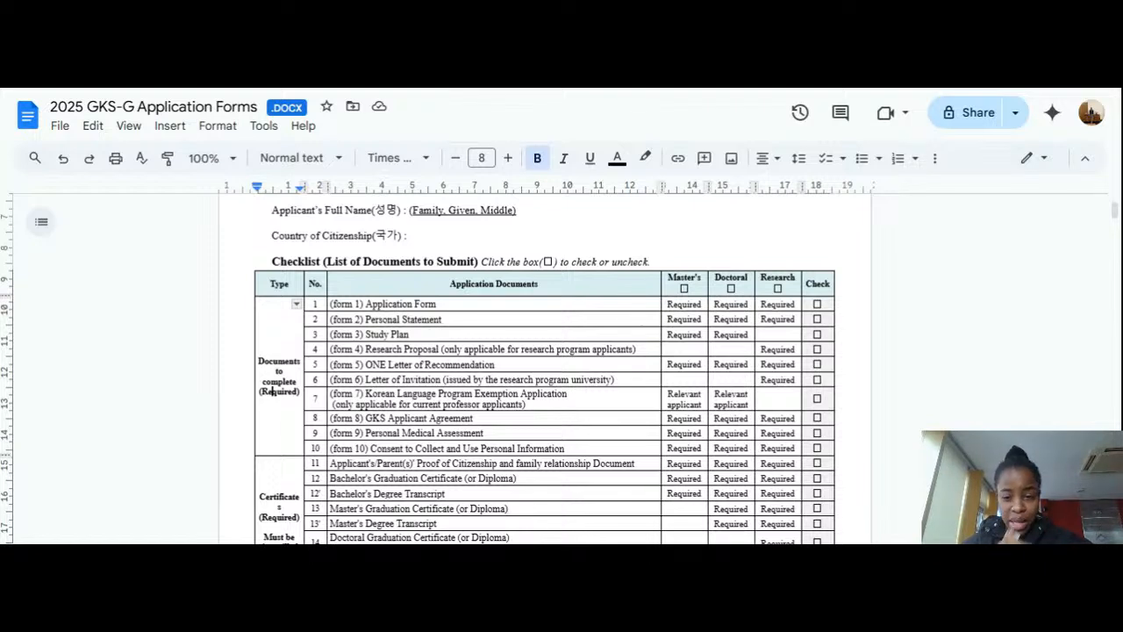
pyautogui.scroll(-2, 544, 368)
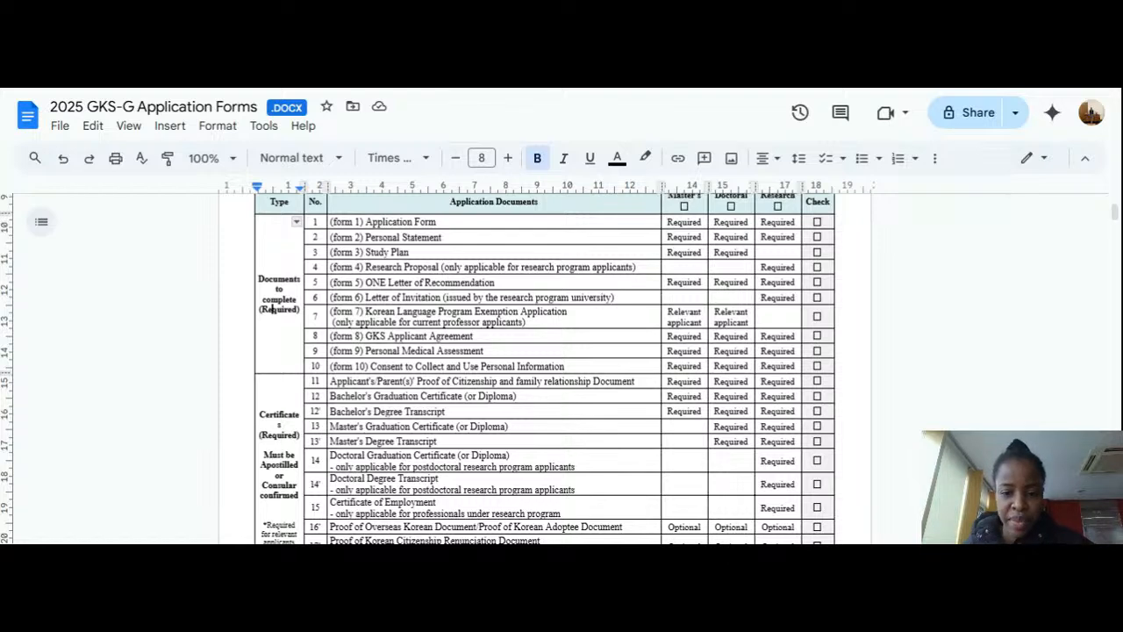
pyautogui.scroll(-2, 544, 368)
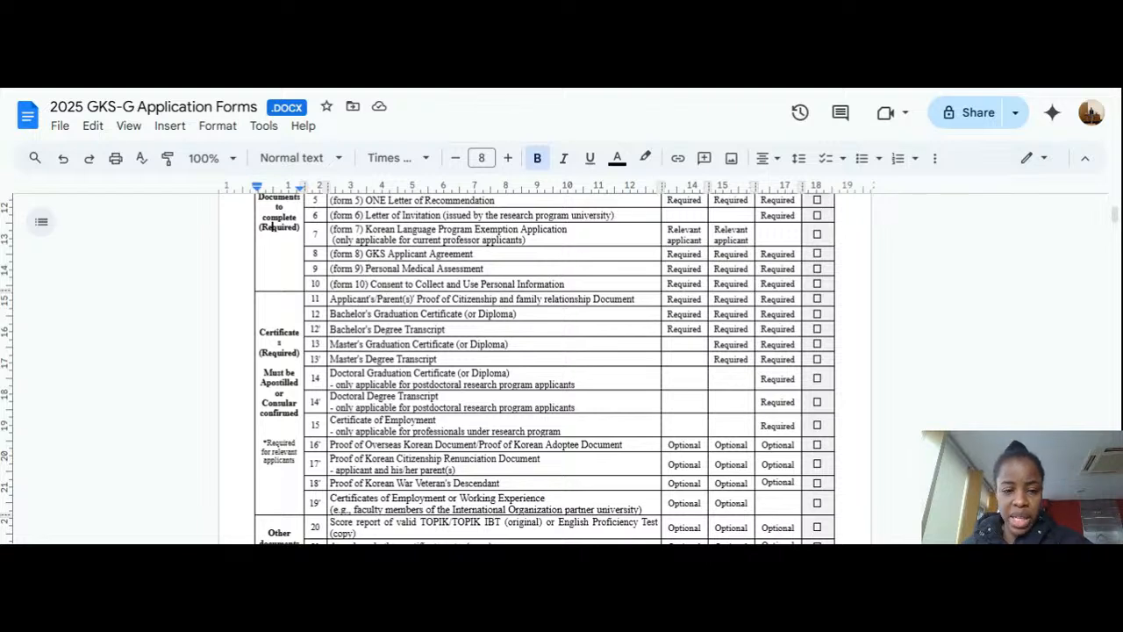
pyautogui.scroll(-2, 544, 368)
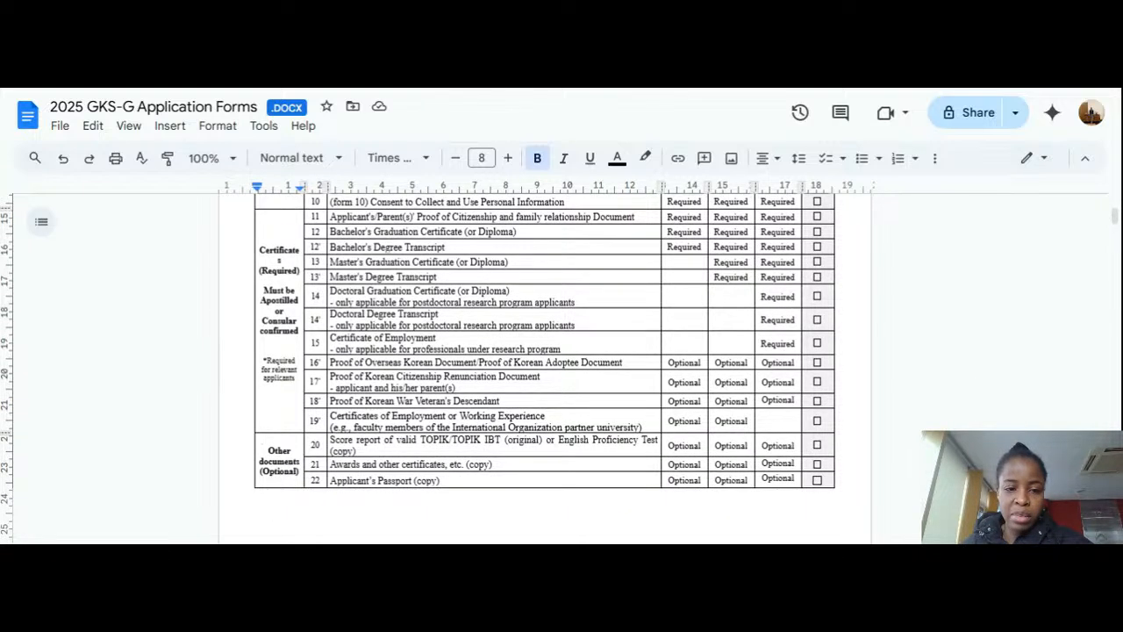
pyautogui.scroll(2, 272, 226)
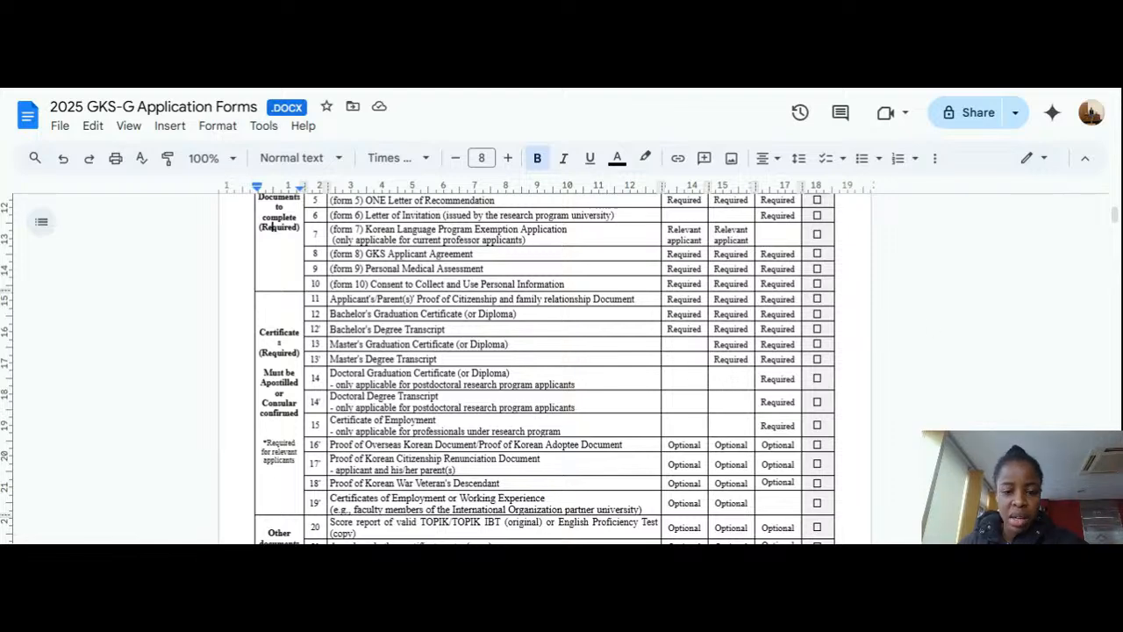
pyautogui.scroll(-2, 544, 369)
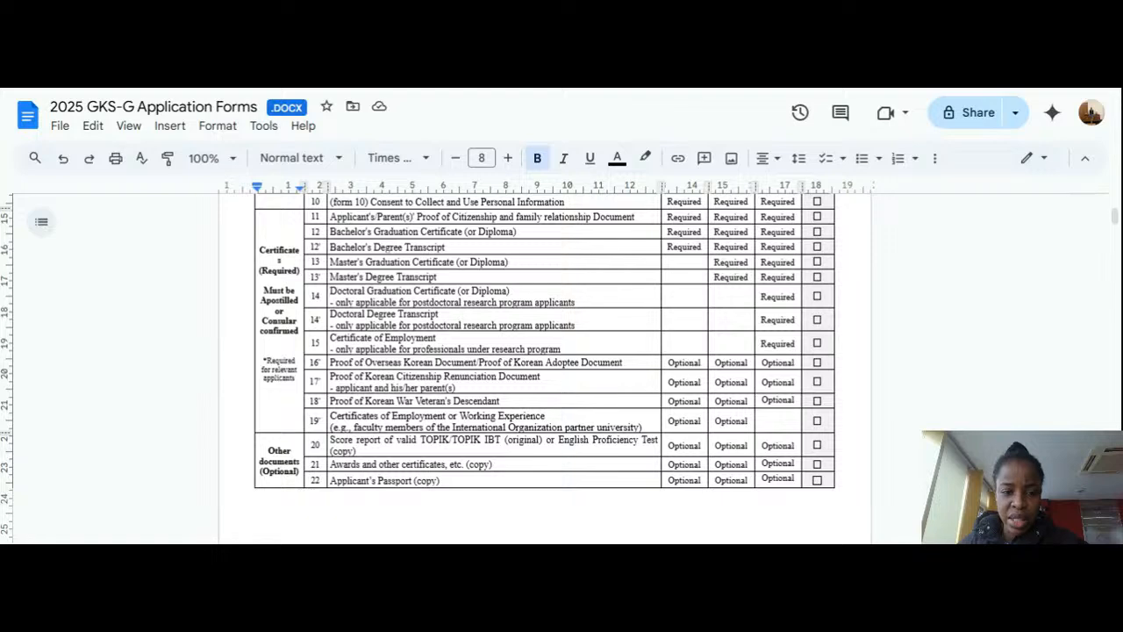
# Step: Set the document zoom to 150% and scroll through the checklist rows
pyautogui.click(232, 157)
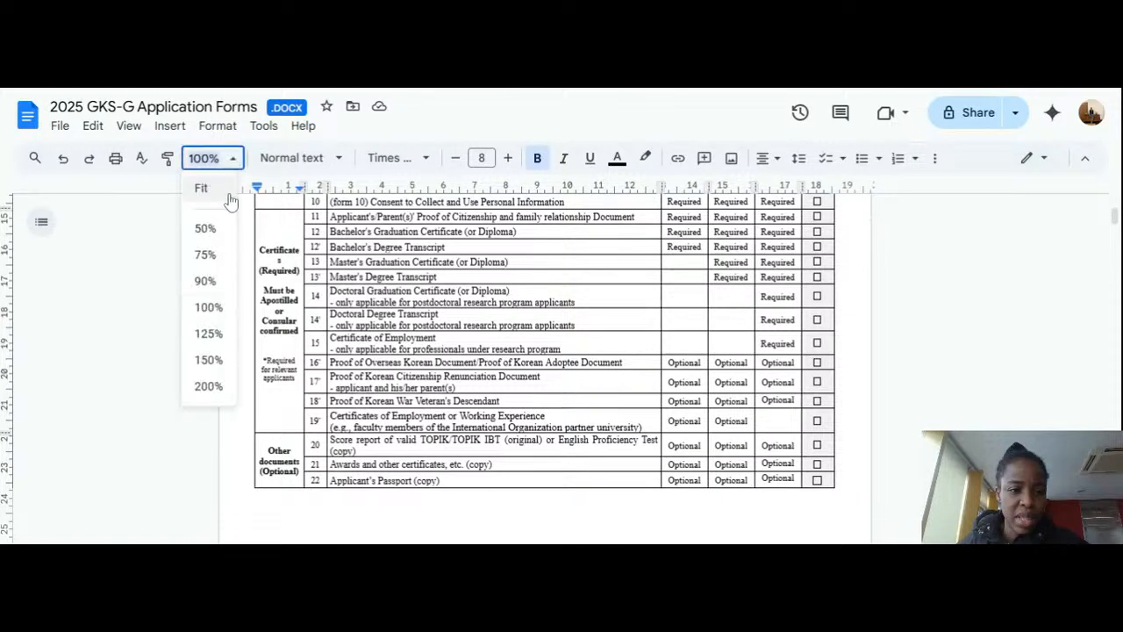
pyautogui.click(211, 363)
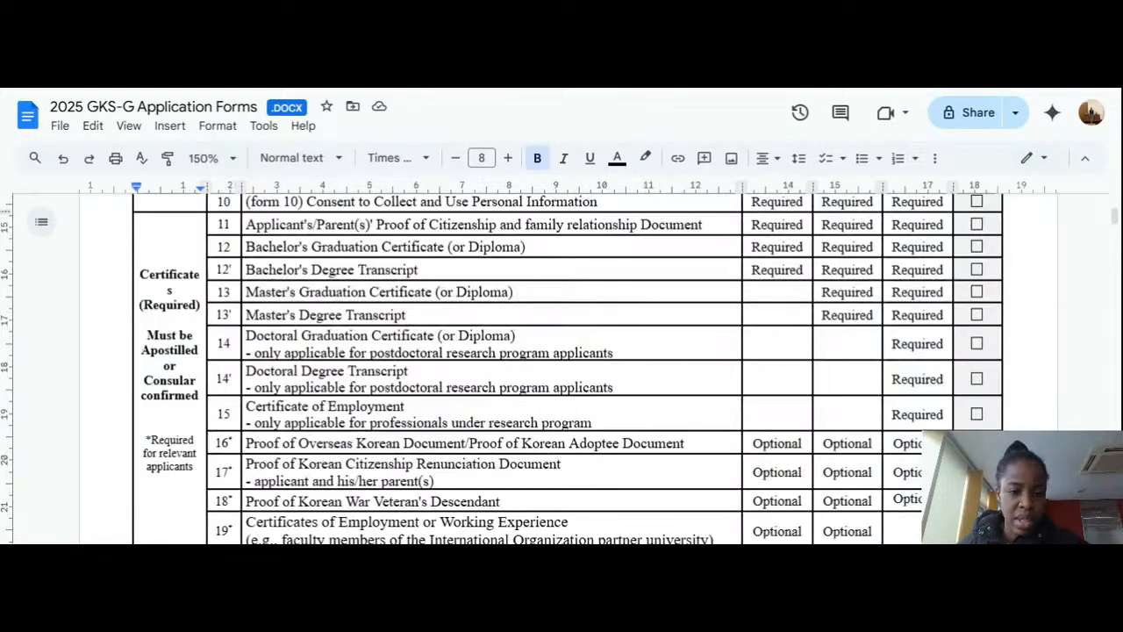
pyautogui.scroll(-2, 562, 369)
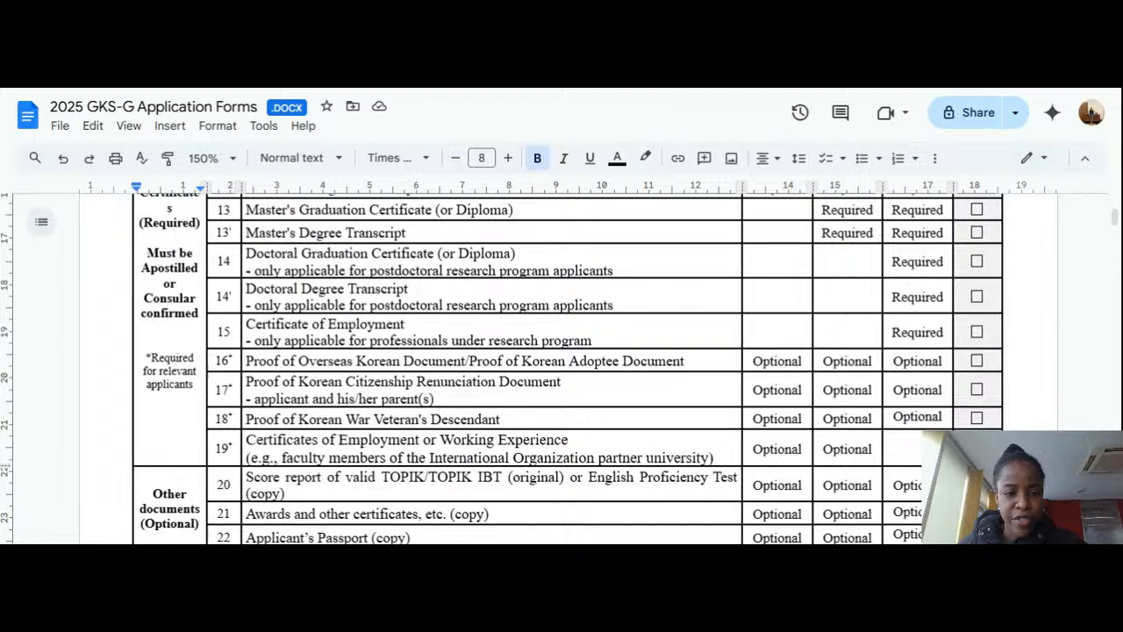
pyautogui.scroll(2, 562, 368)
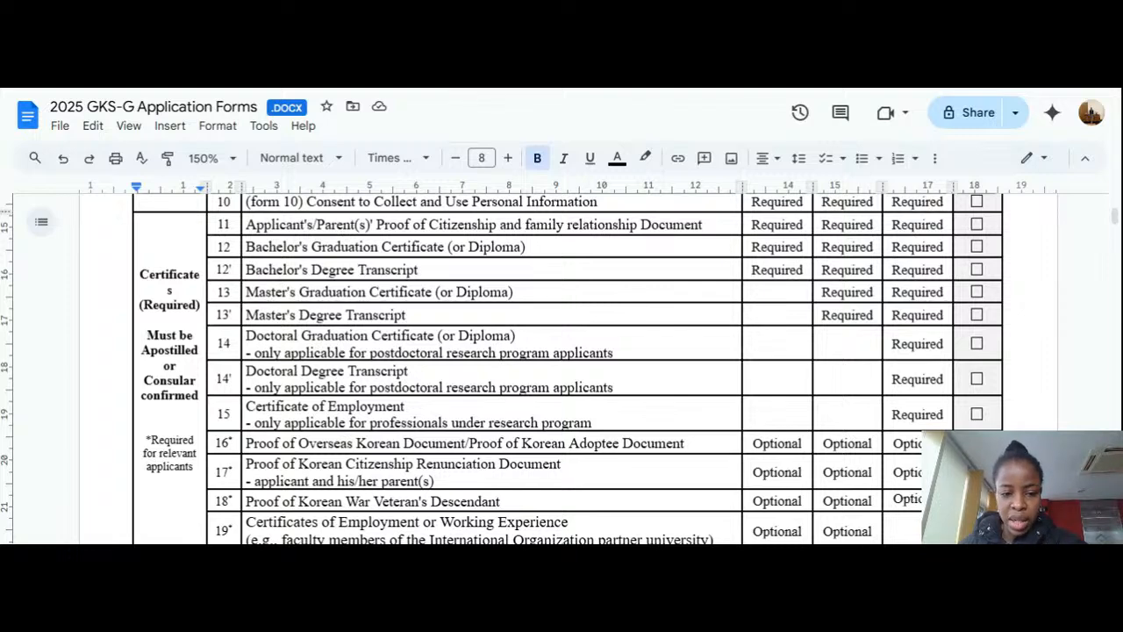
pyautogui.scroll(-2, 561, 369)
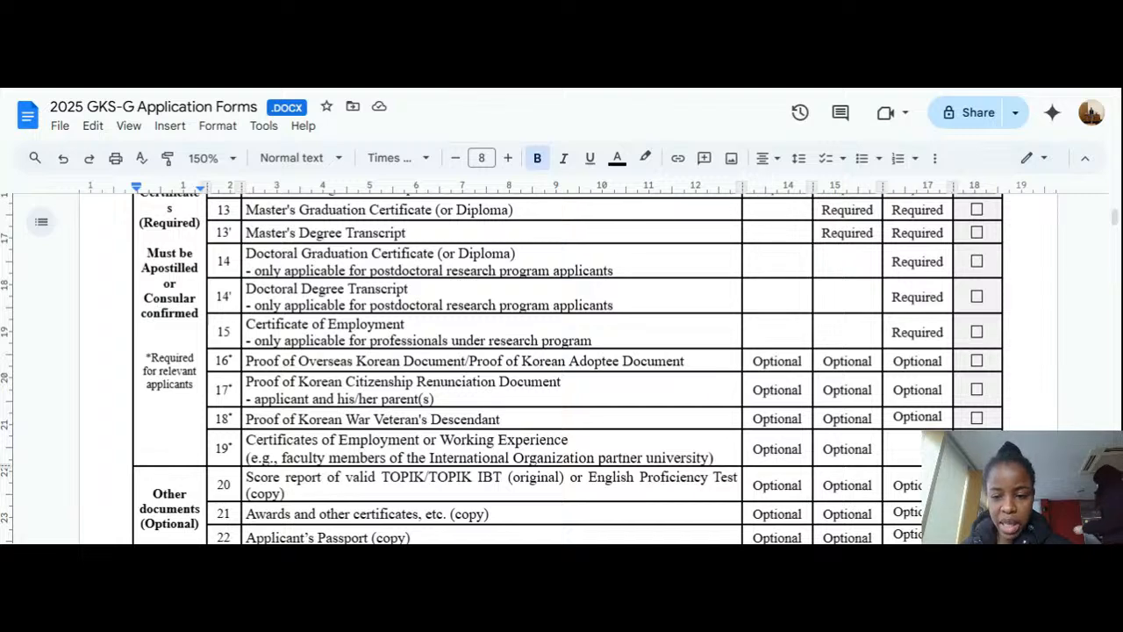
pyautogui.scroll(-1, 566, 369)
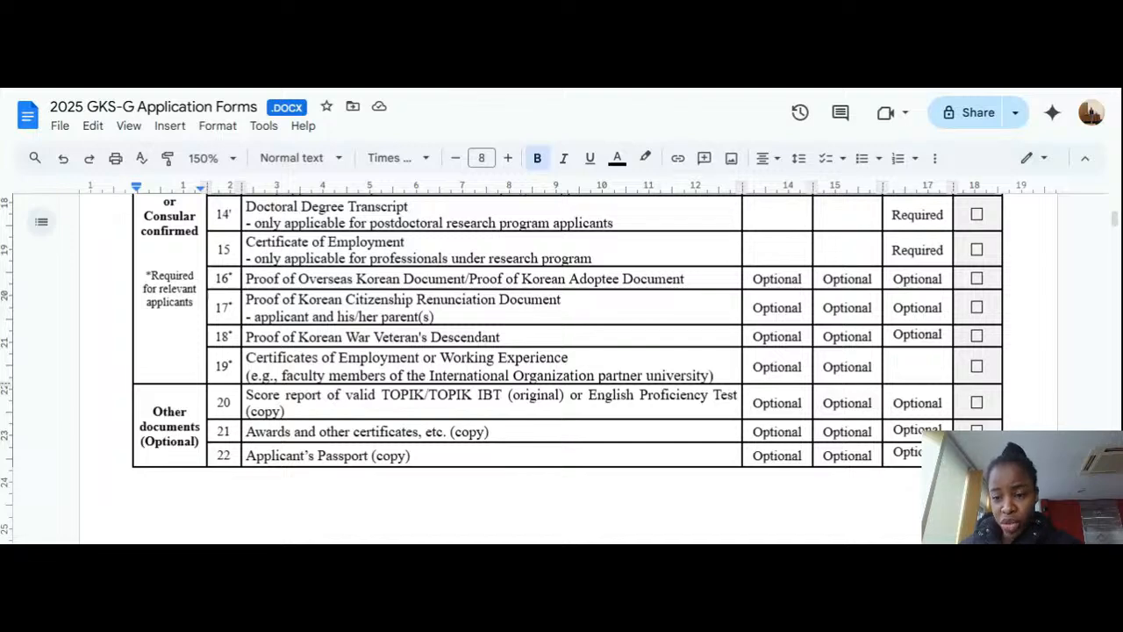
pyautogui.scroll(2, 562, 369)
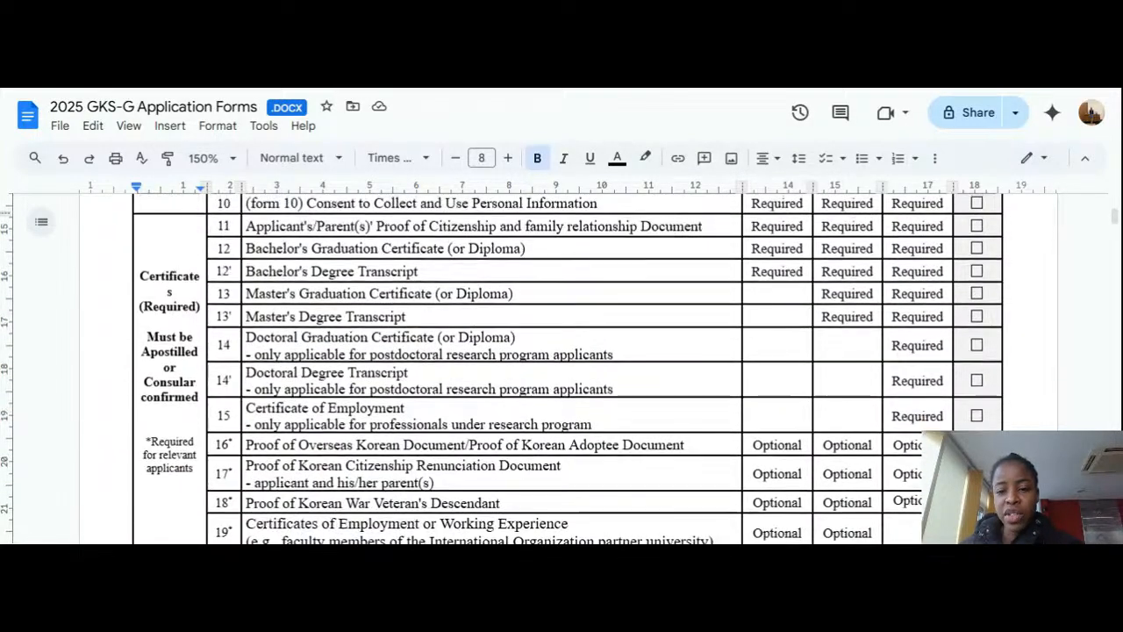
pyautogui.scroll(4, 561, 369)
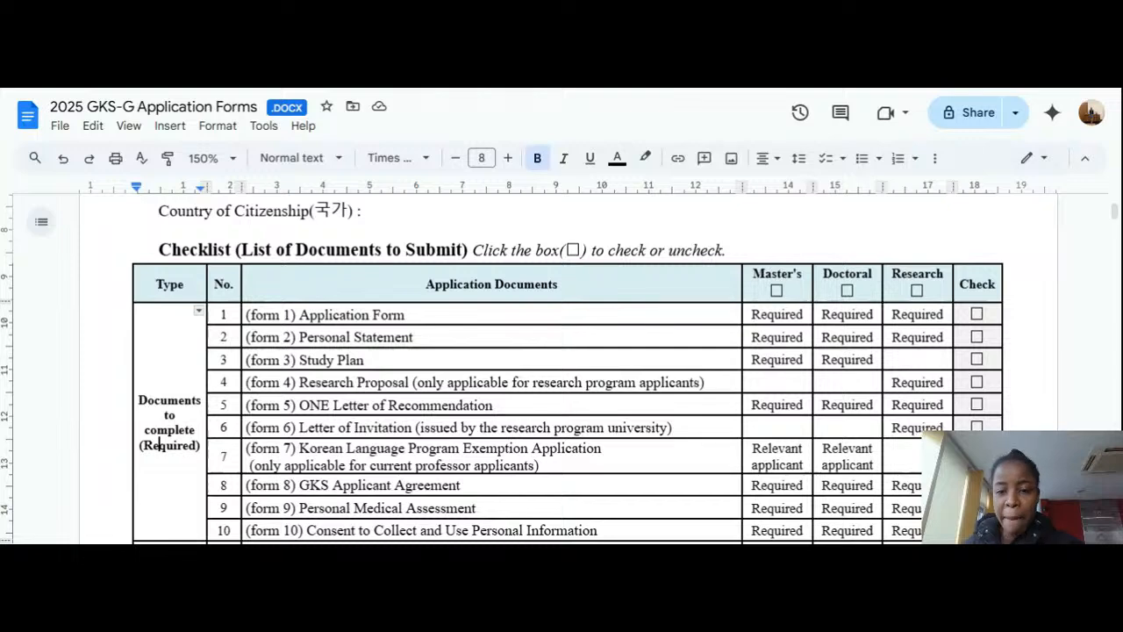
# Step: Scroll down to the checklist table's last rows, items 13 to 22
pyautogui.scroll(-1, 562, 369)
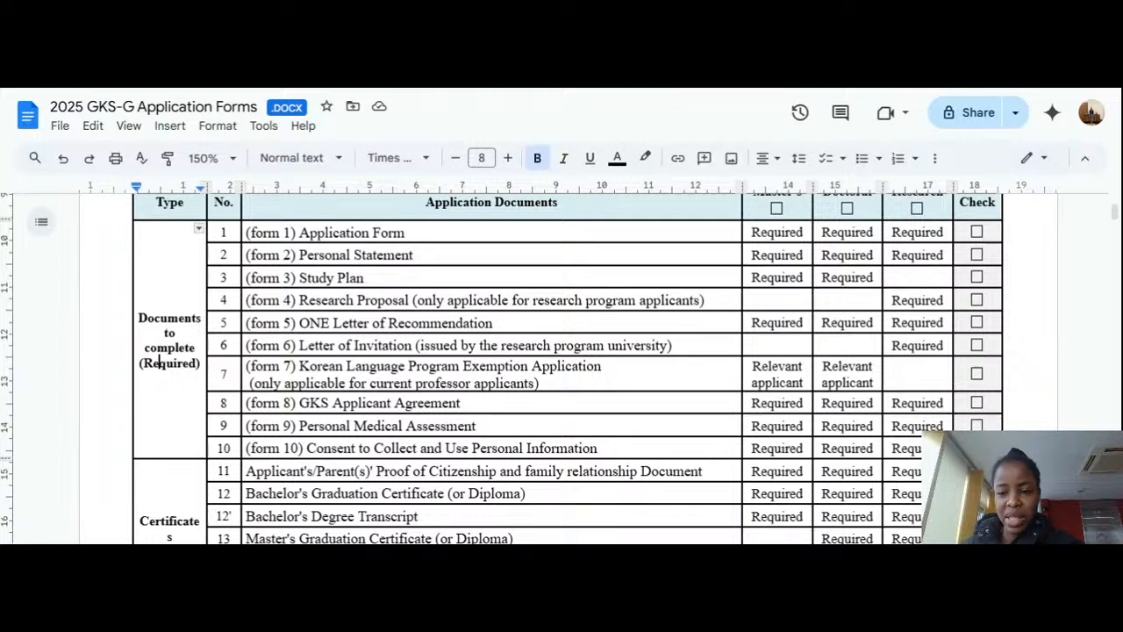
pyautogui.scroll(1, 562, 368)
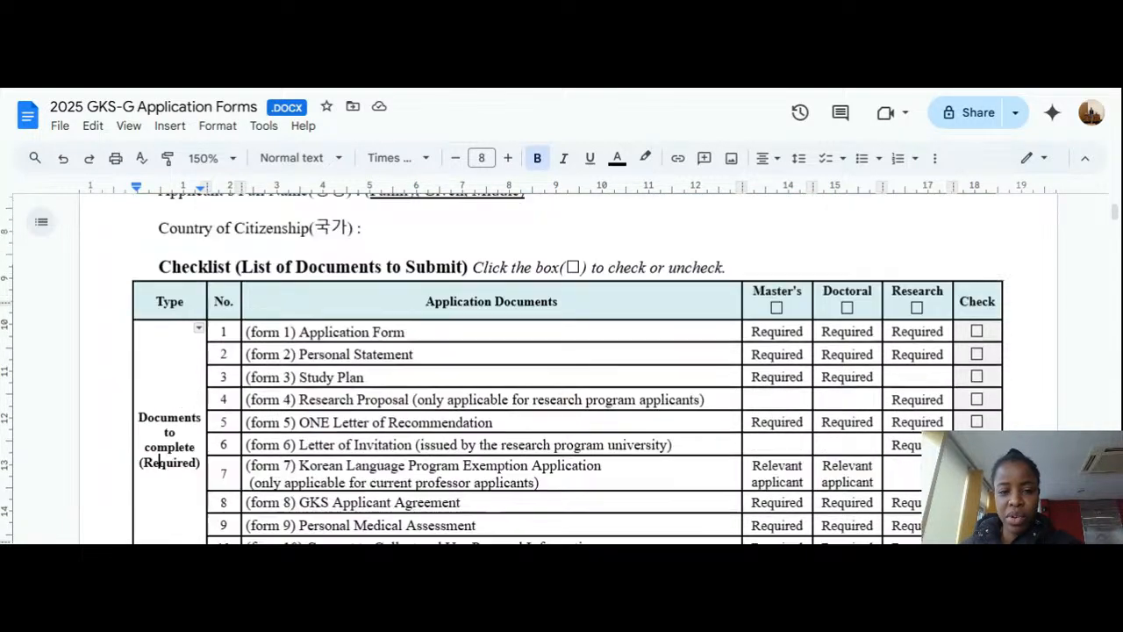
pyautogui.scroll(1, 562, 368)
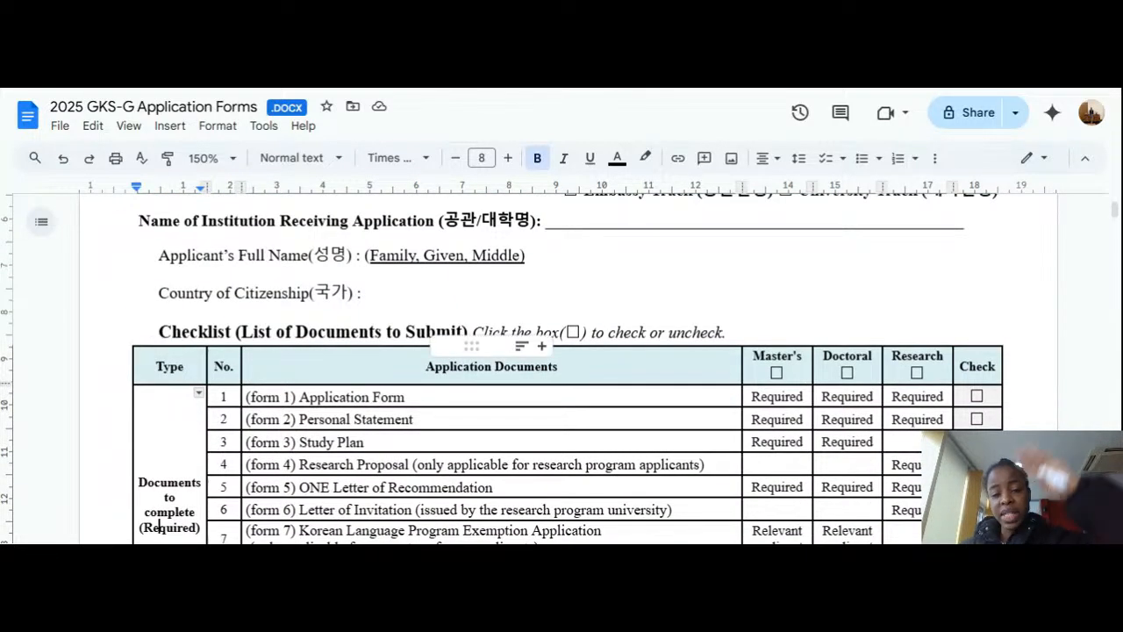
pyautogui.scroll(-1, 562, 368)
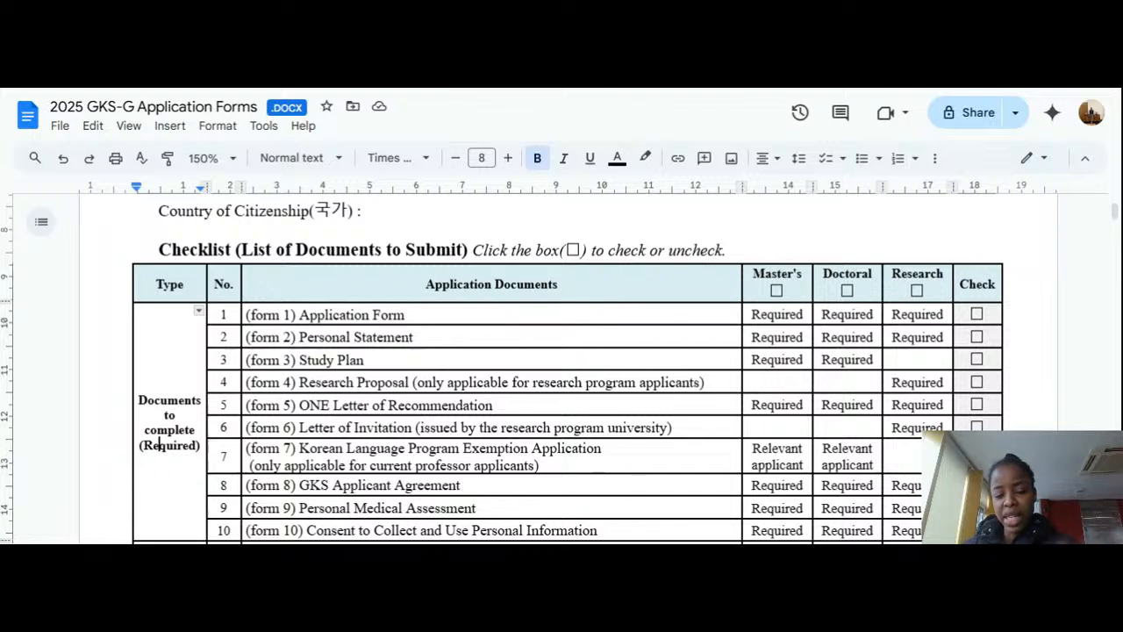
pyautogui.scroll(-1, 561, 368)
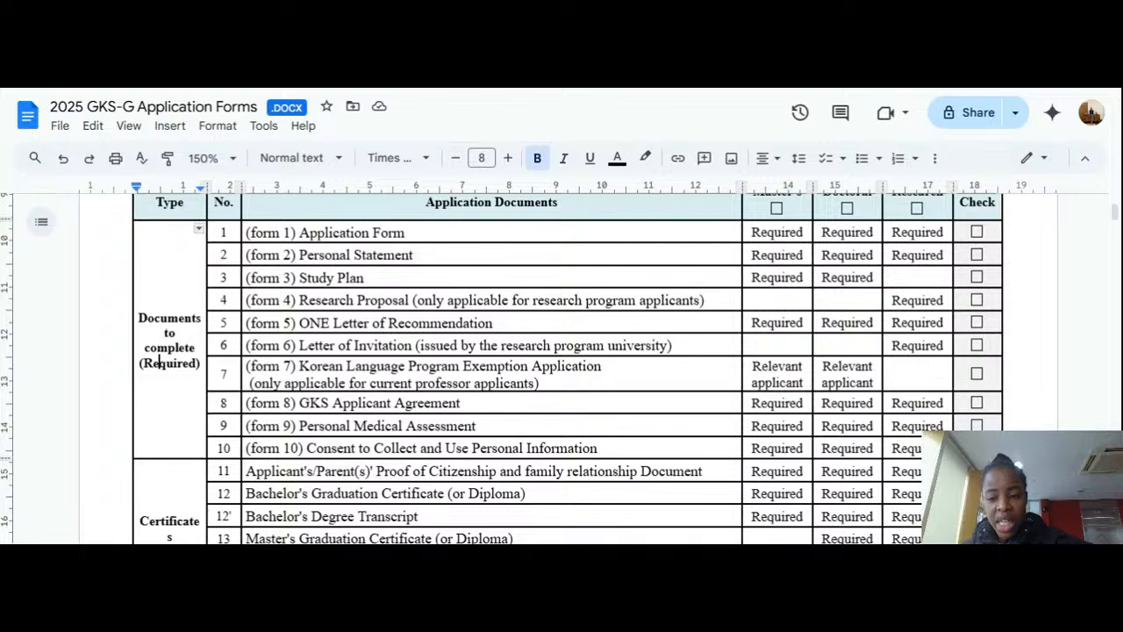
pyautogui.scroll(-2, 561, 368)
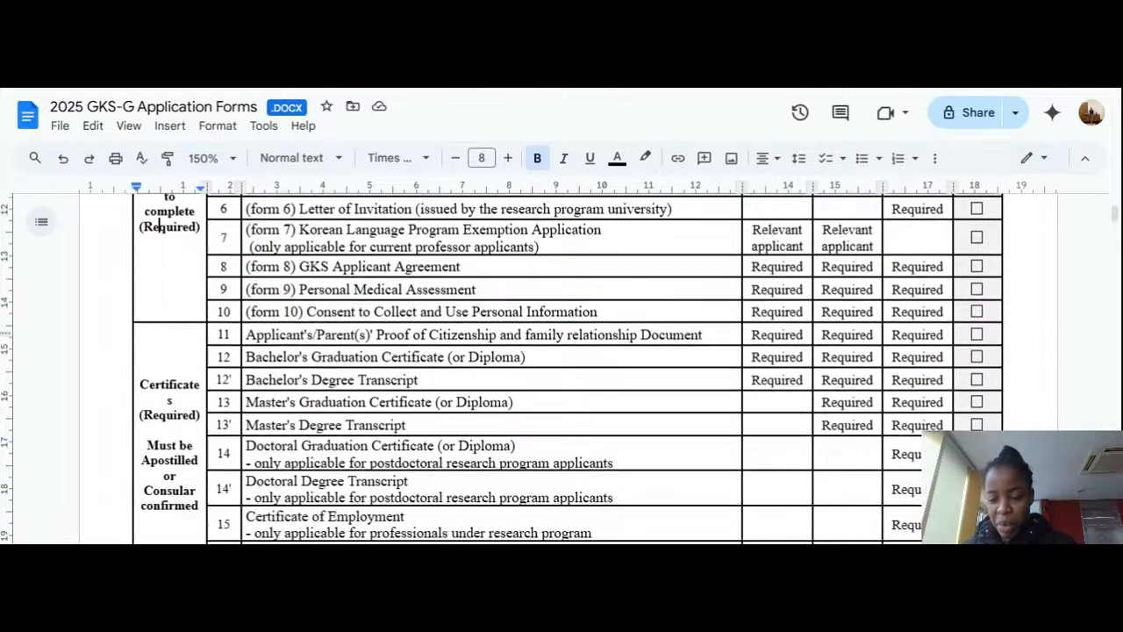
pyautogui.scroll(-3, 562, 369)
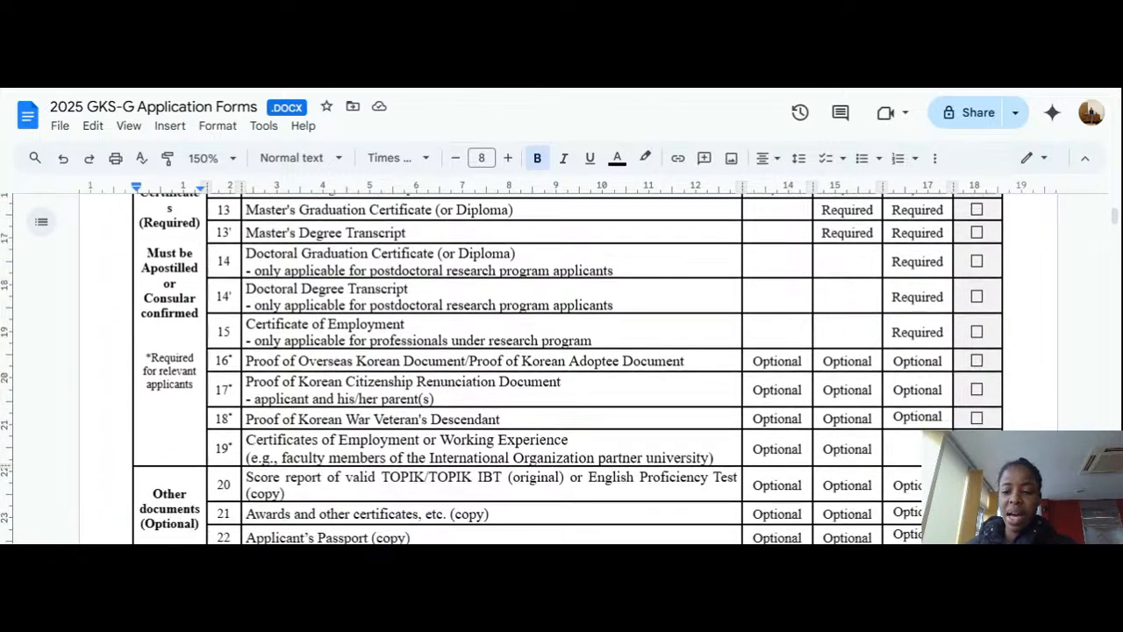
pyautogui.scroll(-4, 561, 369)
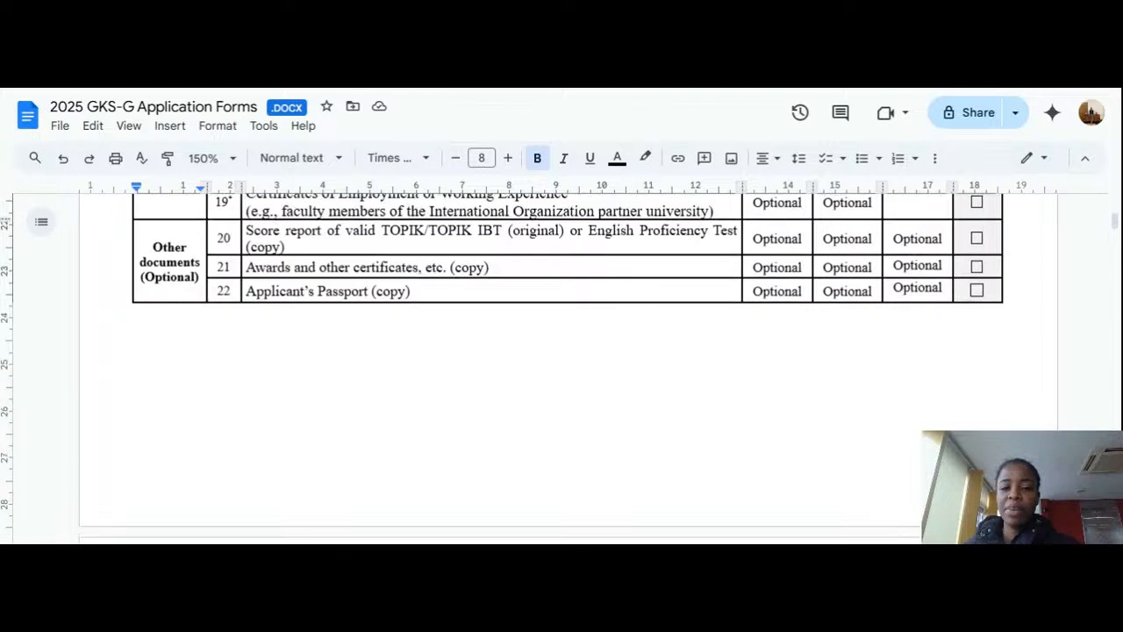
# Step: Scroll past the page break to FORM 1's Application Track and Program table
pyautogui.scroll(-5, 561, 369)
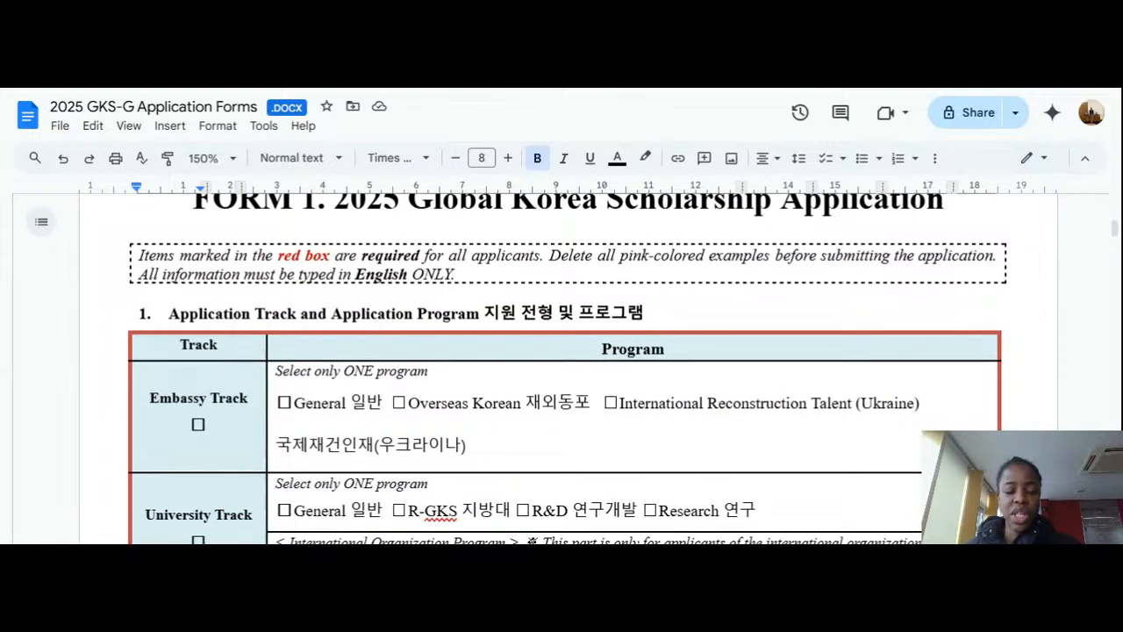
pyautogui.scroll(1, 562, 368)
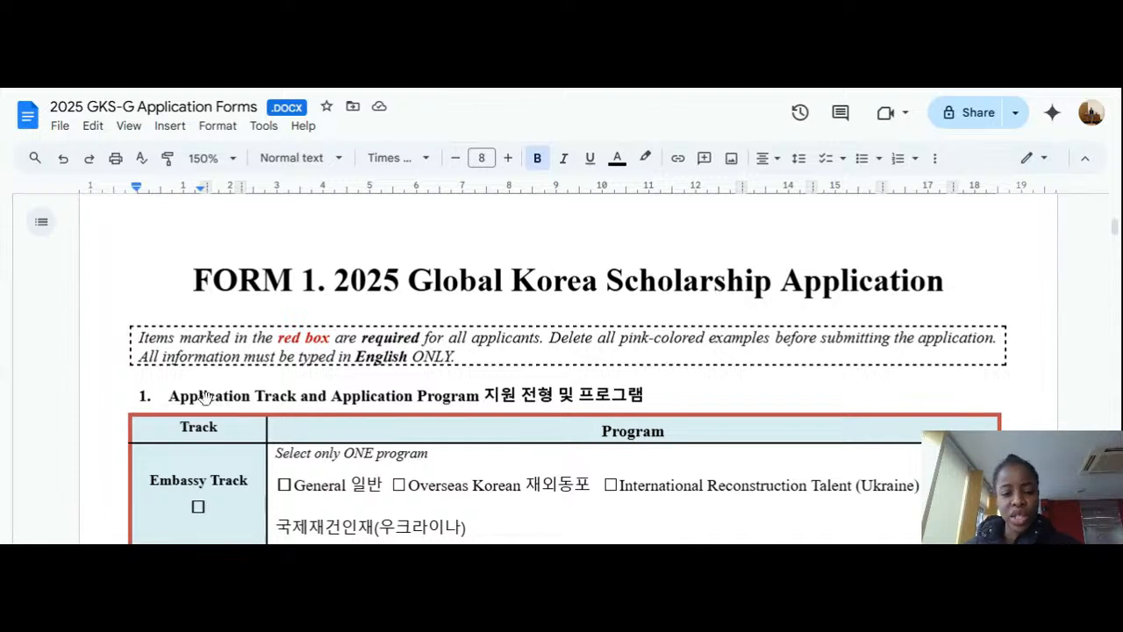
pyautogui.scroll(-2, 196, 401)
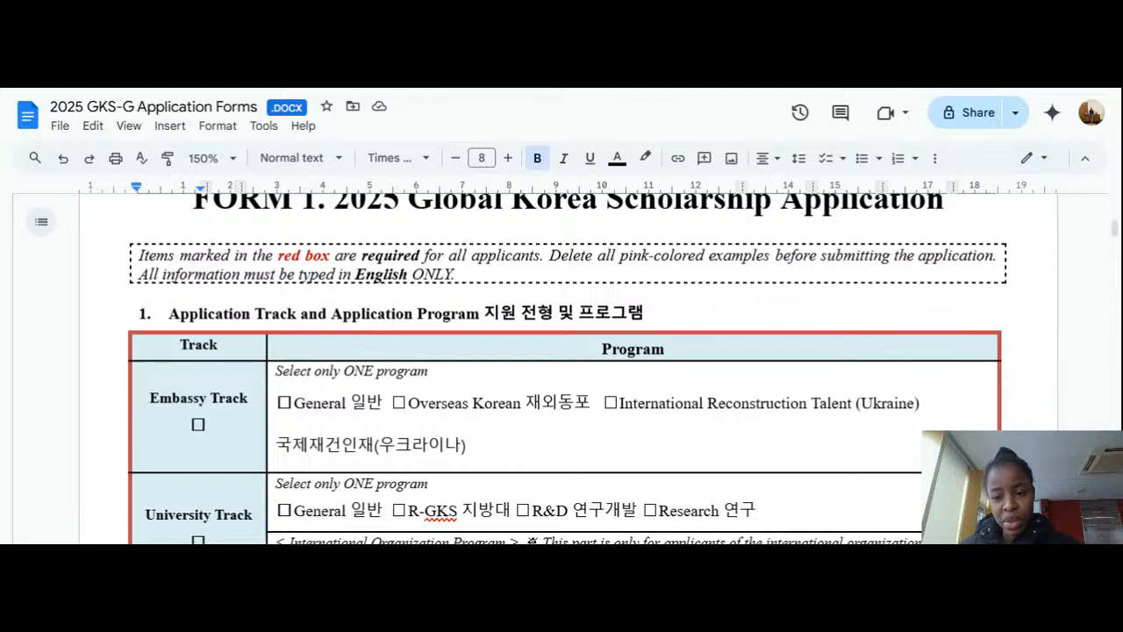
pyautogui.scroll(-2, 562, 369)
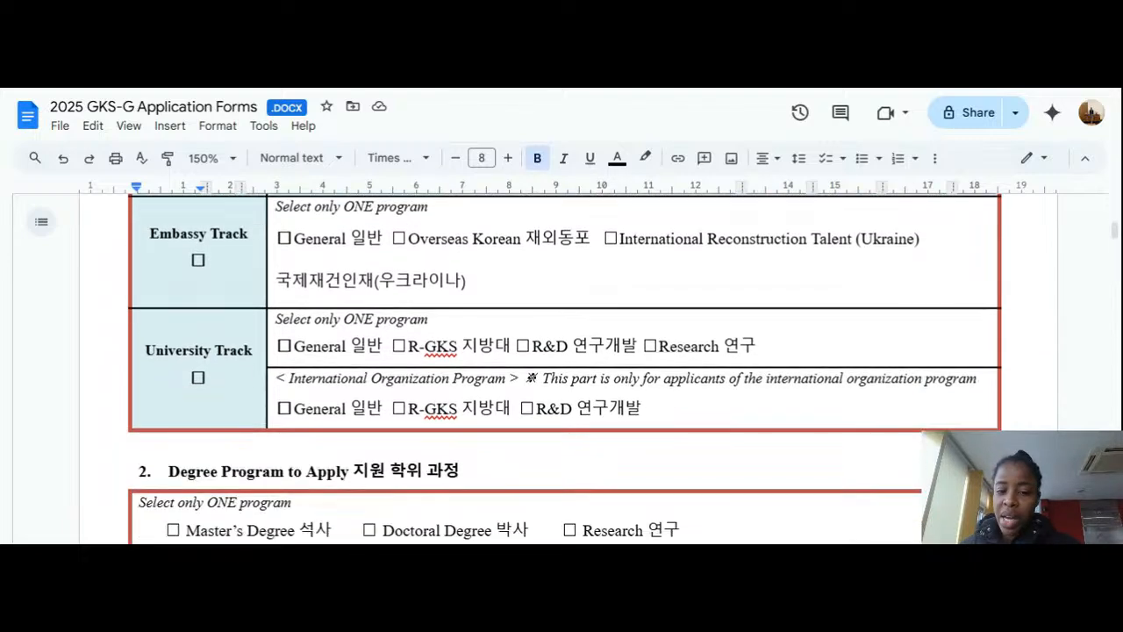
pyautogui.scroll(2, 561, 369)
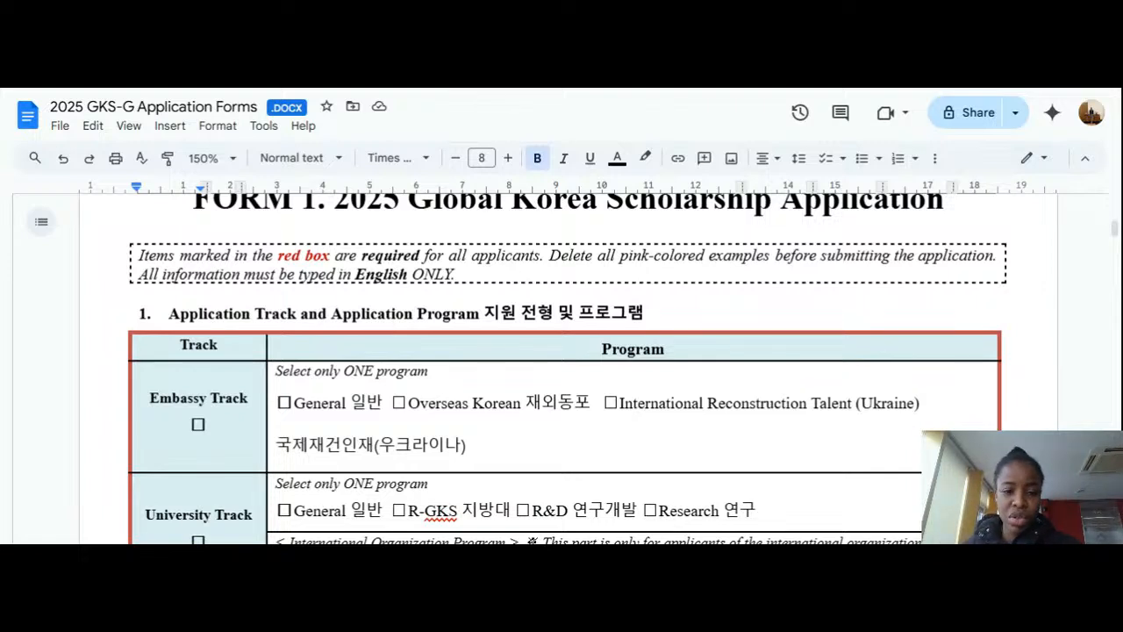
pyautogui.scroll(-1, 562, 368)
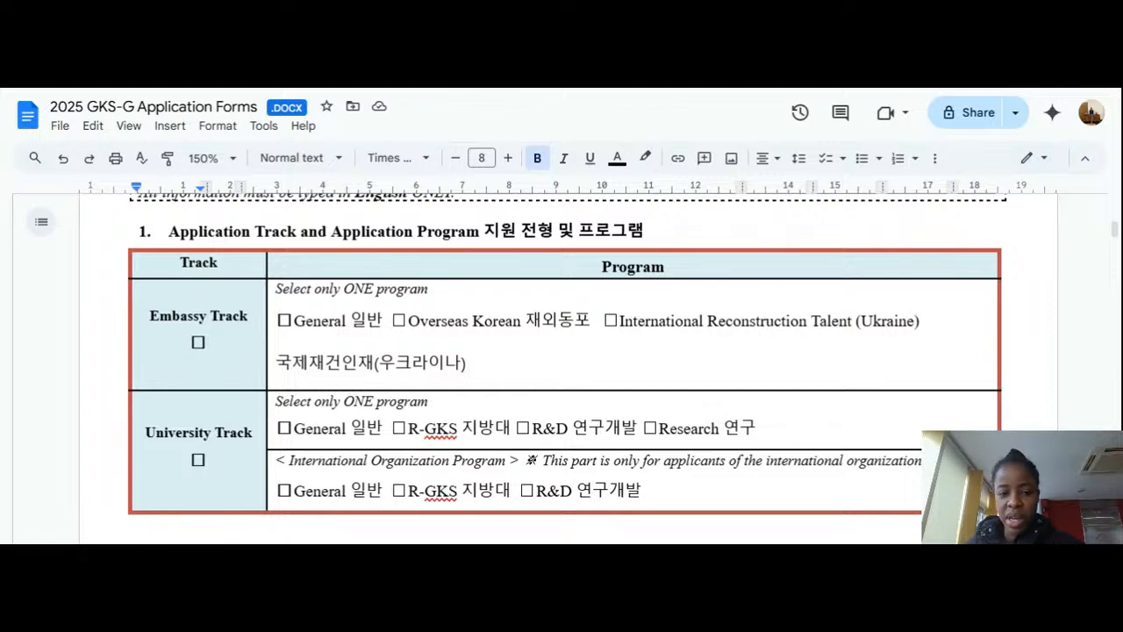
pyautogui.click(207, 343)
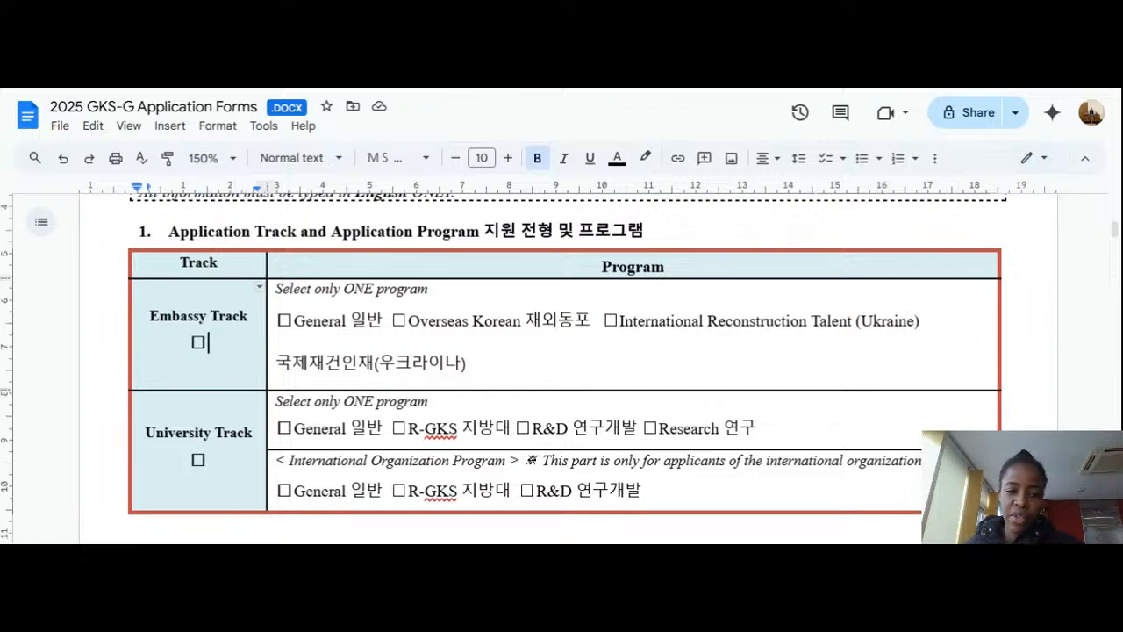
pyautogui.moveTo(209, 344); pyautogui.dragTo(190, 344)
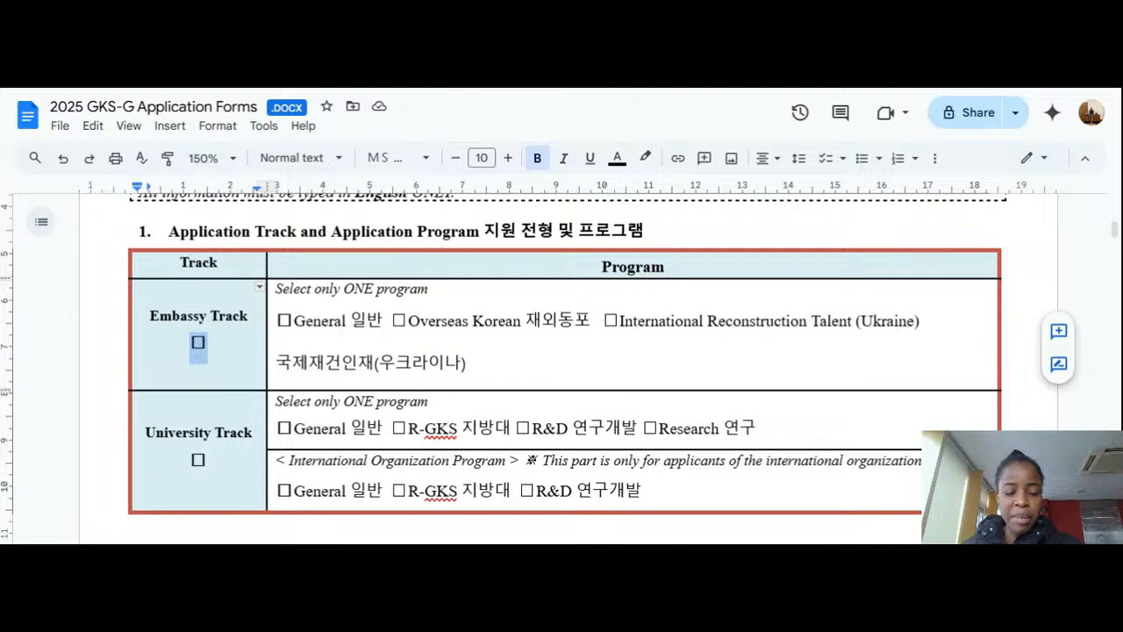
pyautogui.doubleClick(343, 330)
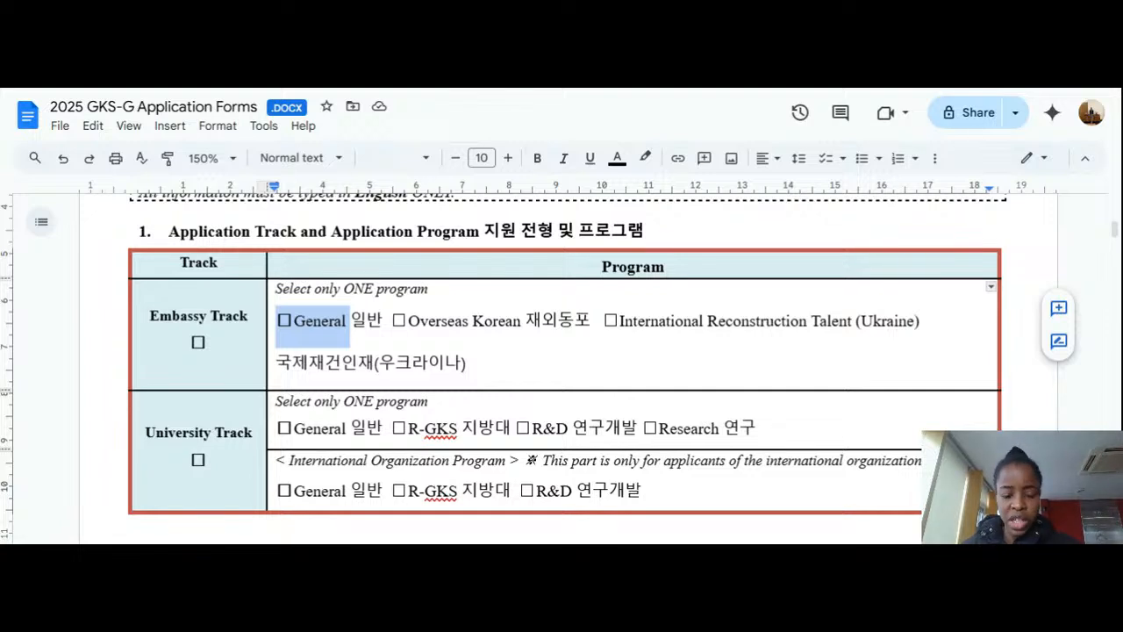
pyautogui.scroll(-2, 561, 369)
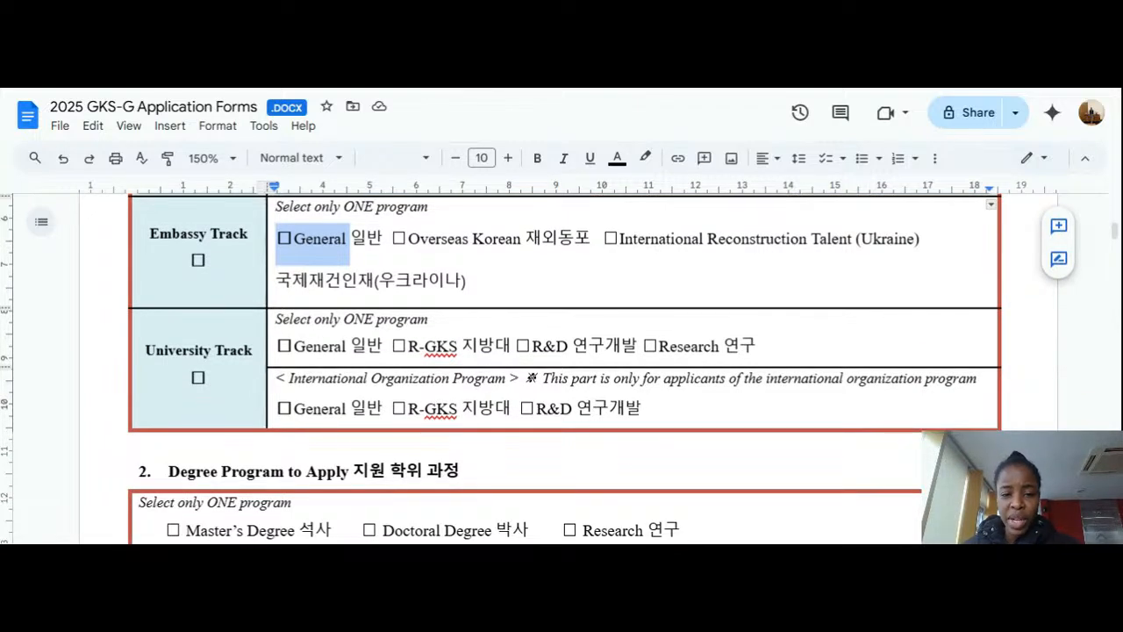
pyautogui.click(592, 238)
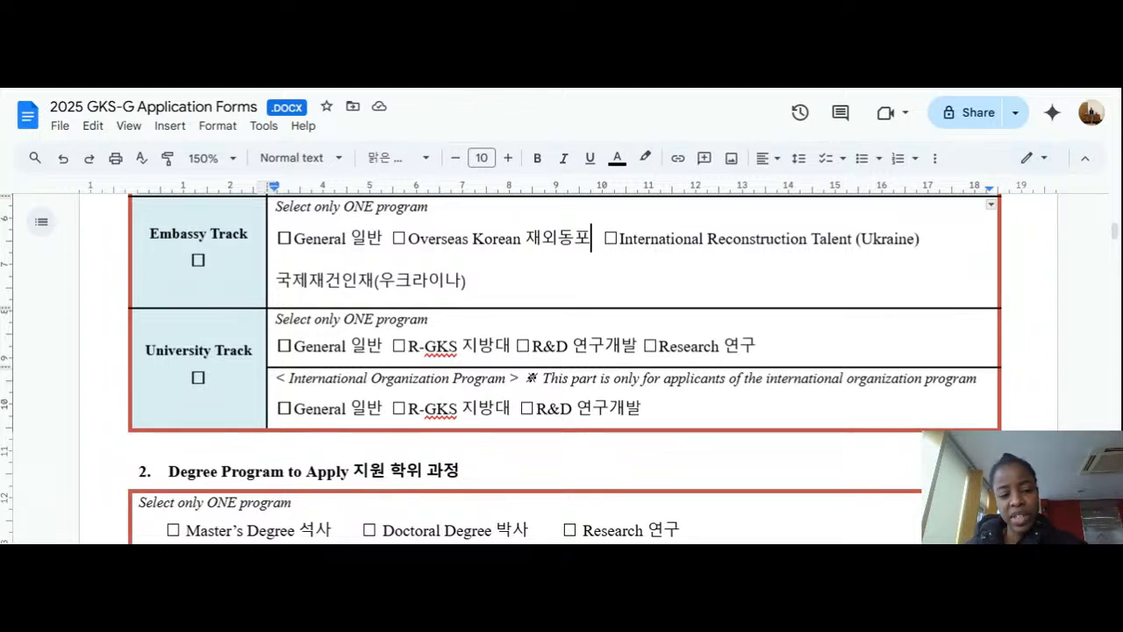
pyautogui.doubleClick(212, 379)
pyautogui.click(194, 378)
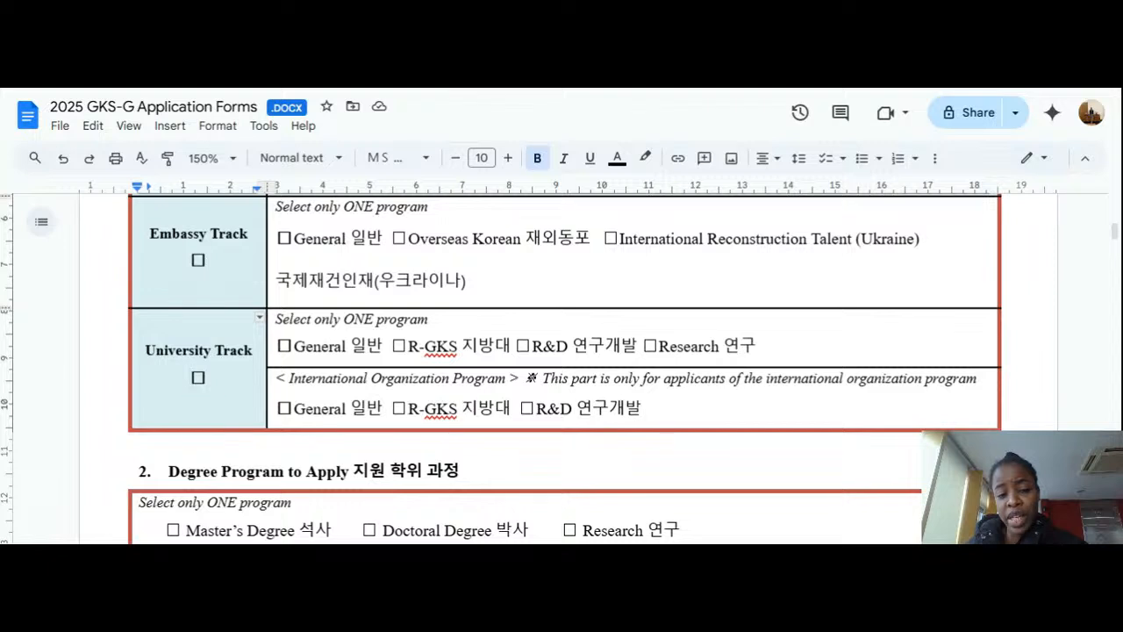
pyautogui.doubleClick(197, 378)
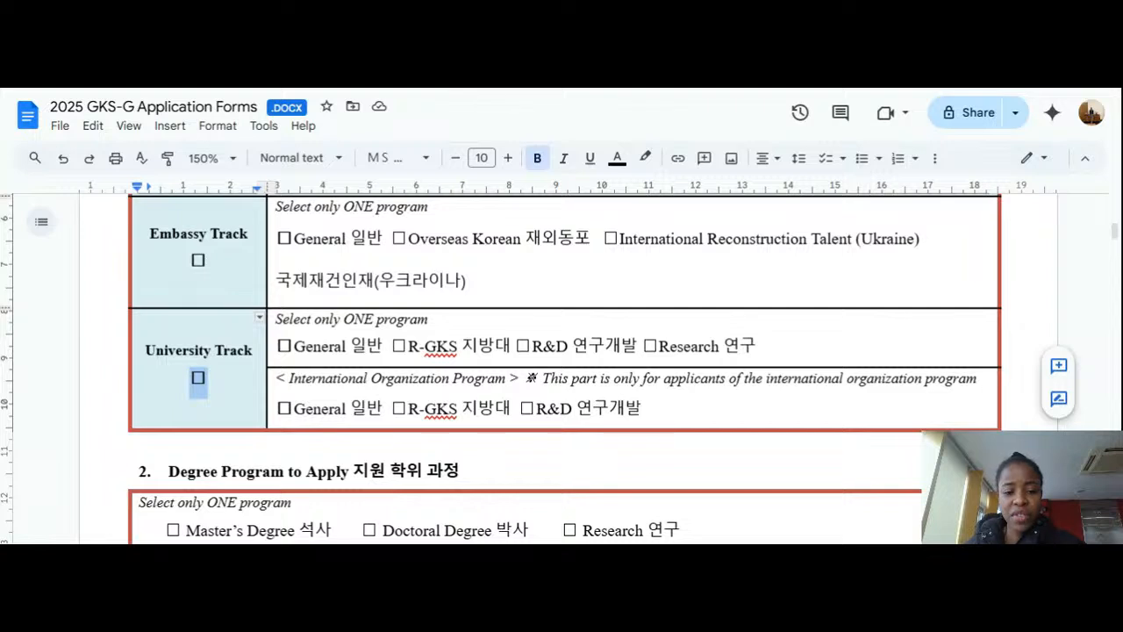
pyautogui.click(293, 346)
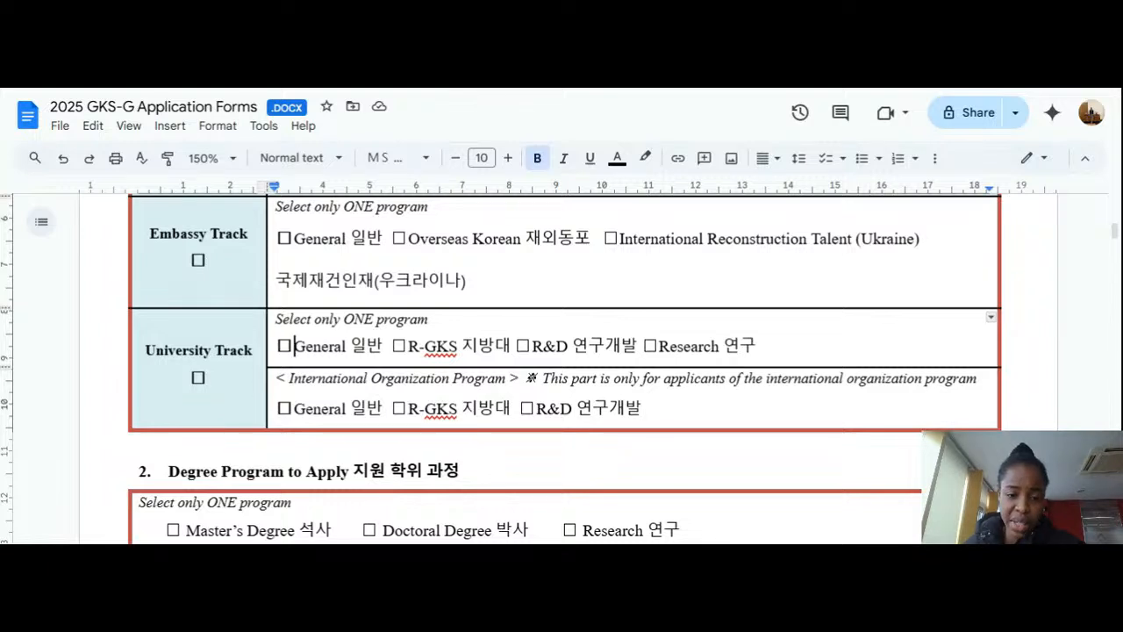
# Step: Scroll down to section 3, Desired Field of Study, and the section 4 heading
pyautogui.scroll(-1, 562, 369)
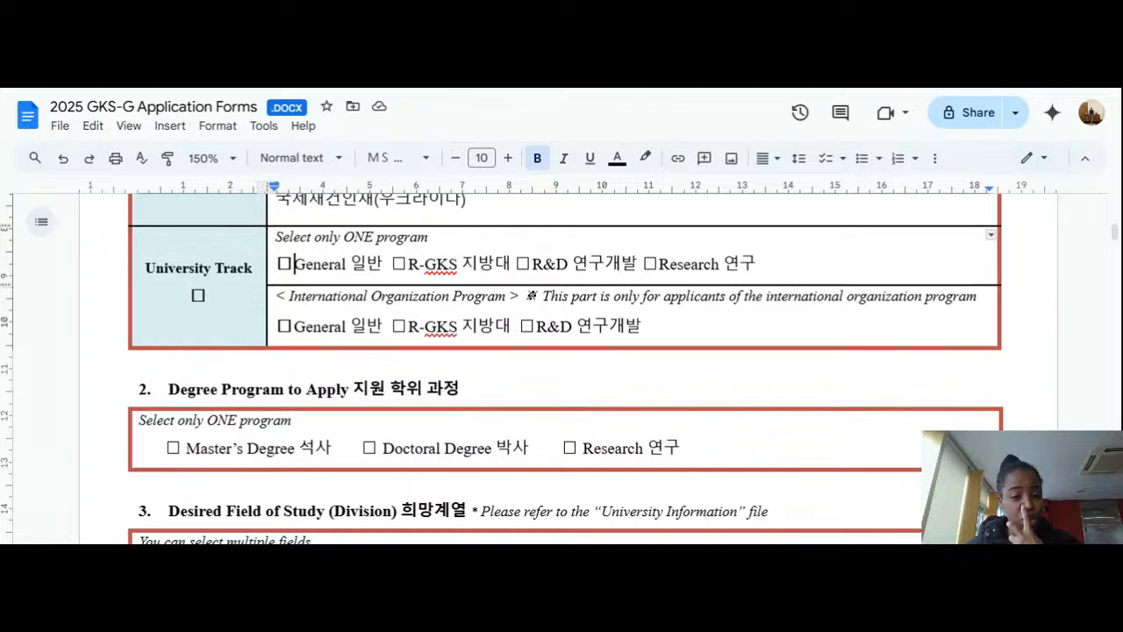
pyautogui.scroll(-1, 562, 368)
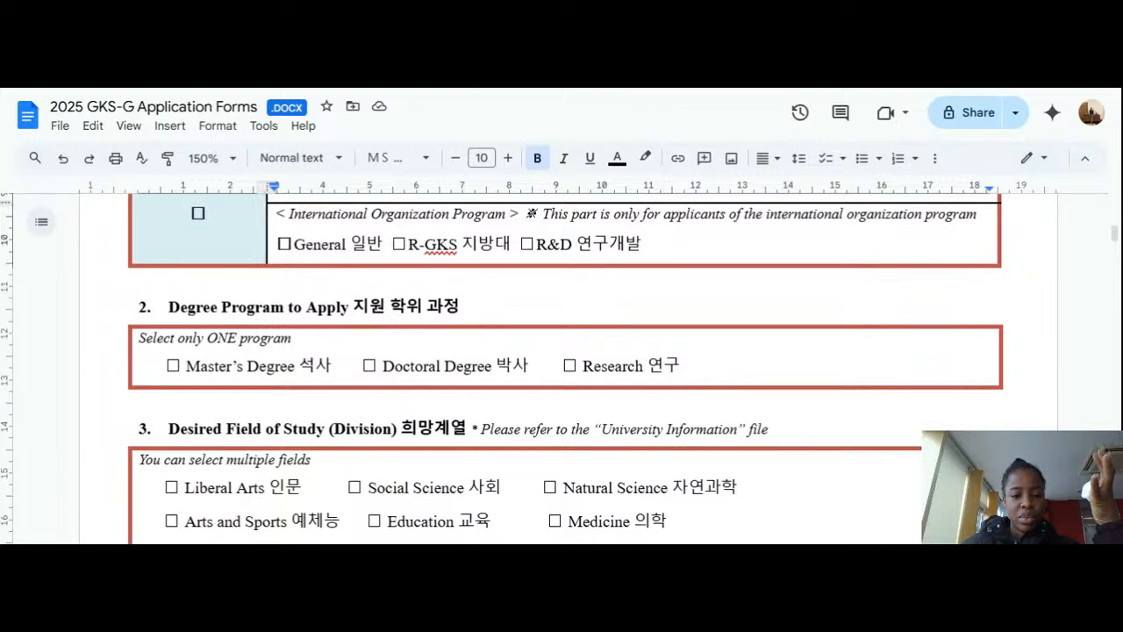
pyautogui.scroll(-2, 561, 369)
pyautogui.doubleClick(182, 284)
pyautogui.scroll(-1, 181, 283)
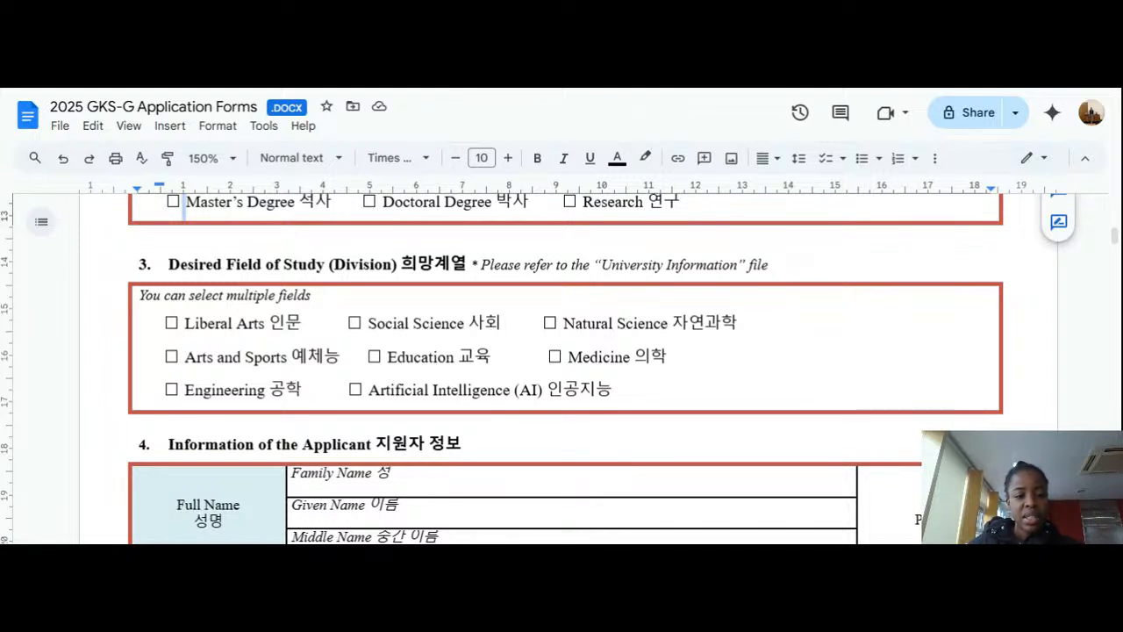
pyautogui.click(185, 323)
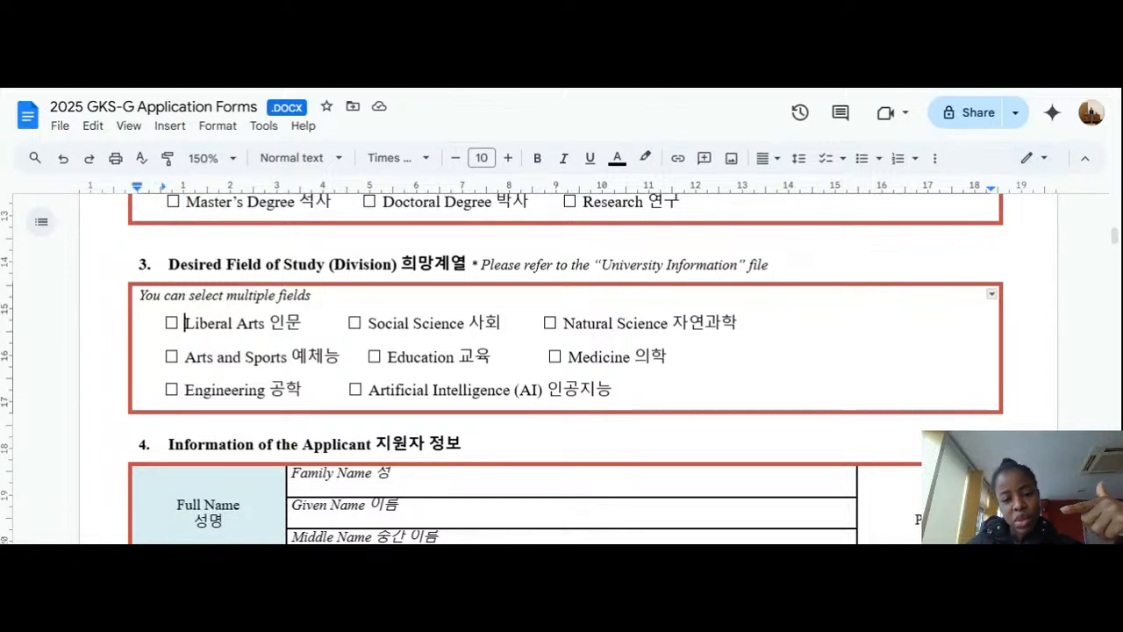
pyautogui.click(364, 323)
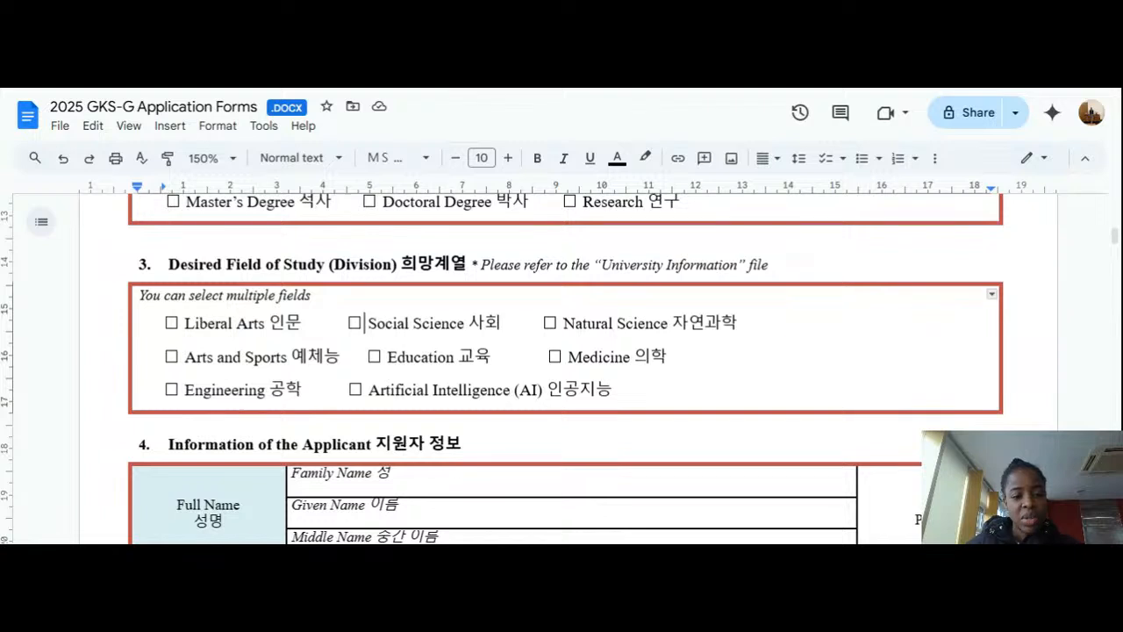
pyautogui.click(181, 323)
pyautogui.hotkey('shift', 'Left')
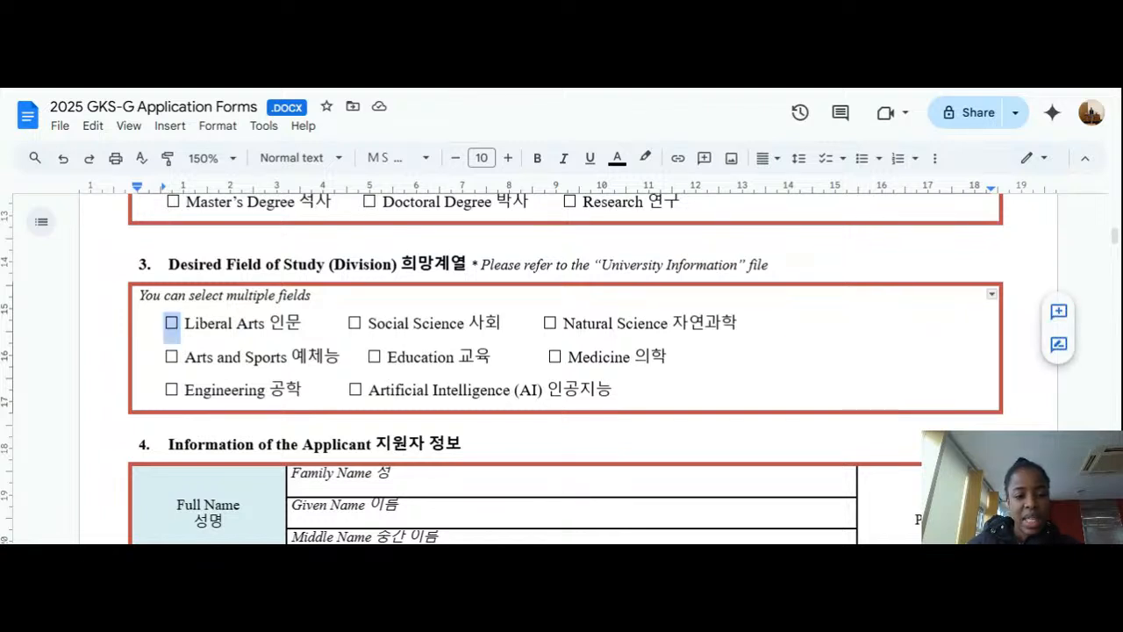
pyautogui.click(364, 322)
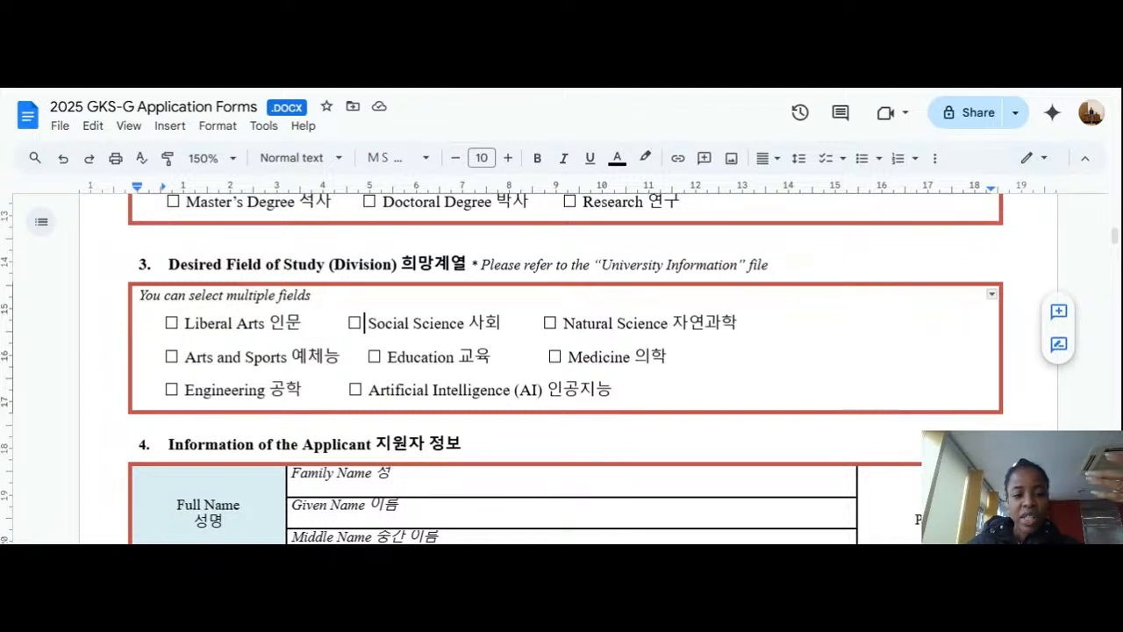
pyautogui.hotkey('shift', 'Right')
pyautogui.hotkey('shift', 'Left')
pyautogui.hotkey('shift', 'Left')
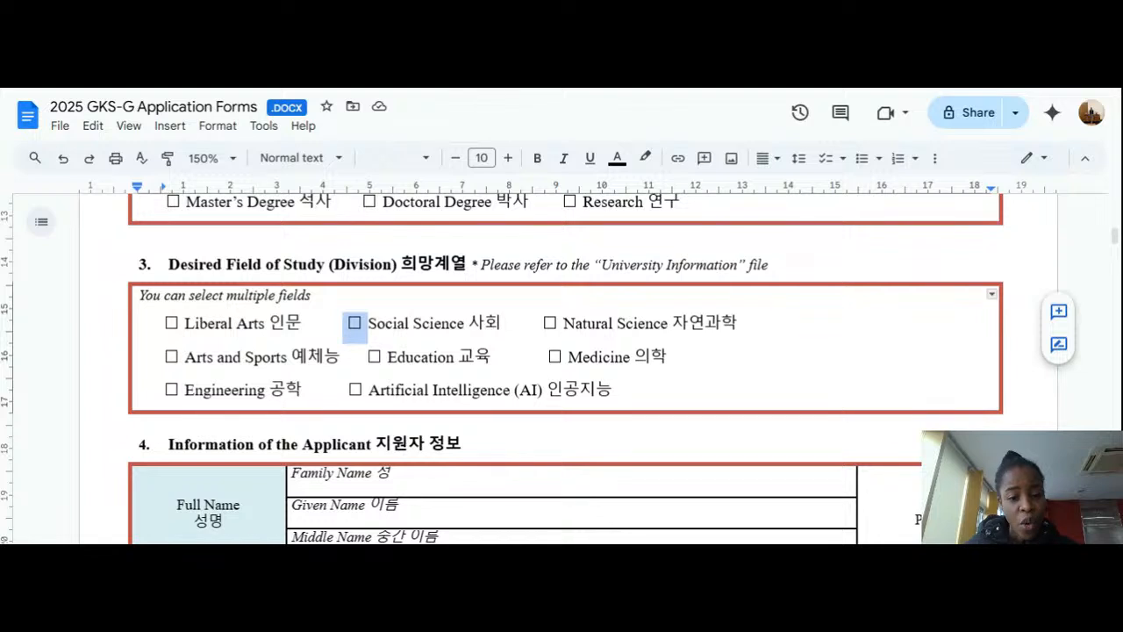
pyautogui.click(651, 357)
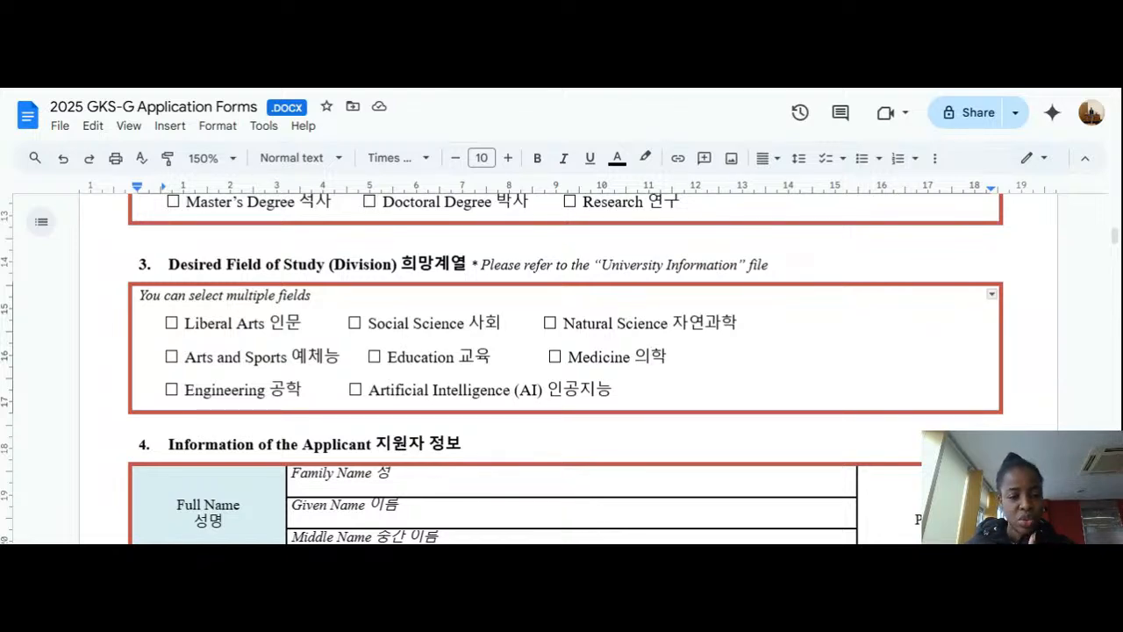
# Step: Scroll down to the Information of the Applicant table in section 4
pyautogui.scroll(-1, 561, 369)
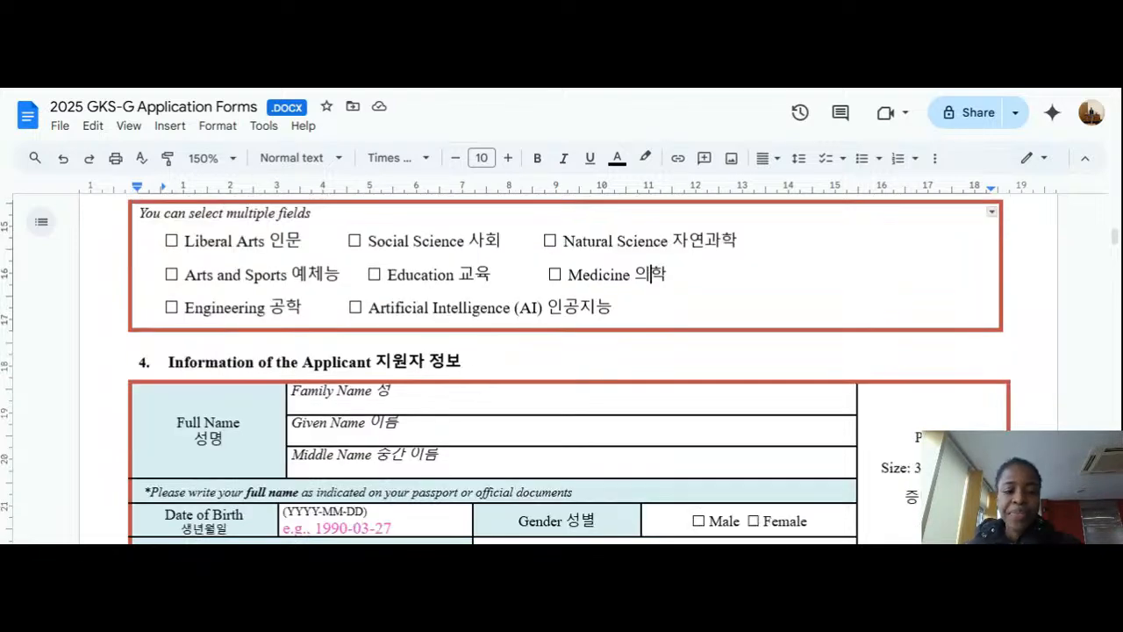
pyautogui.scroll(-1, 562, 369)
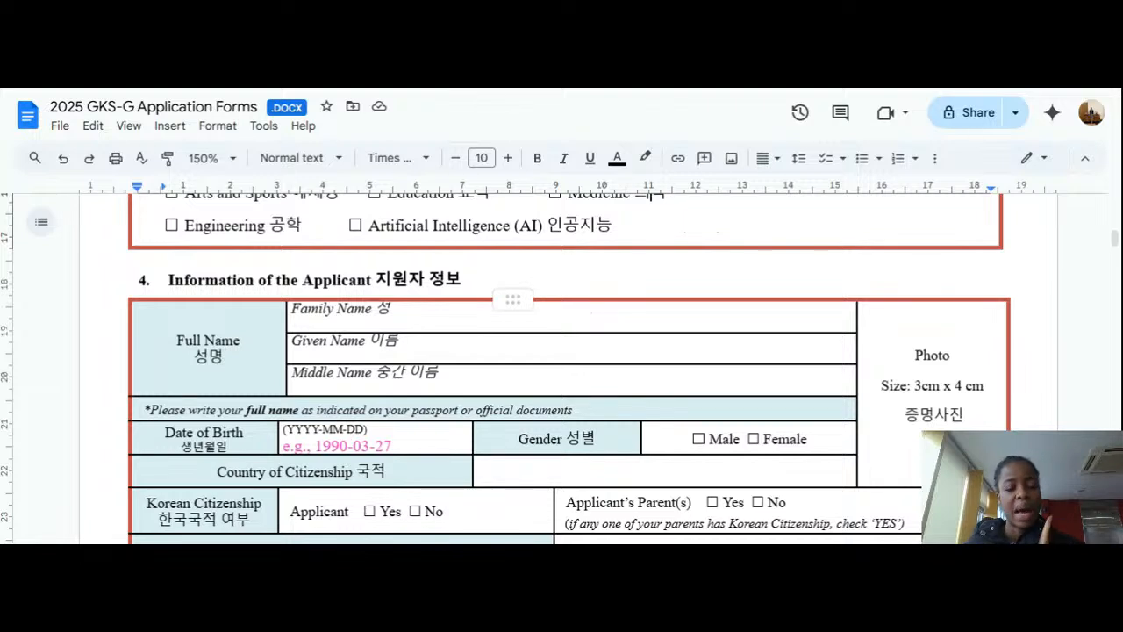
pyautogui.scroll(-1, 562, 368)
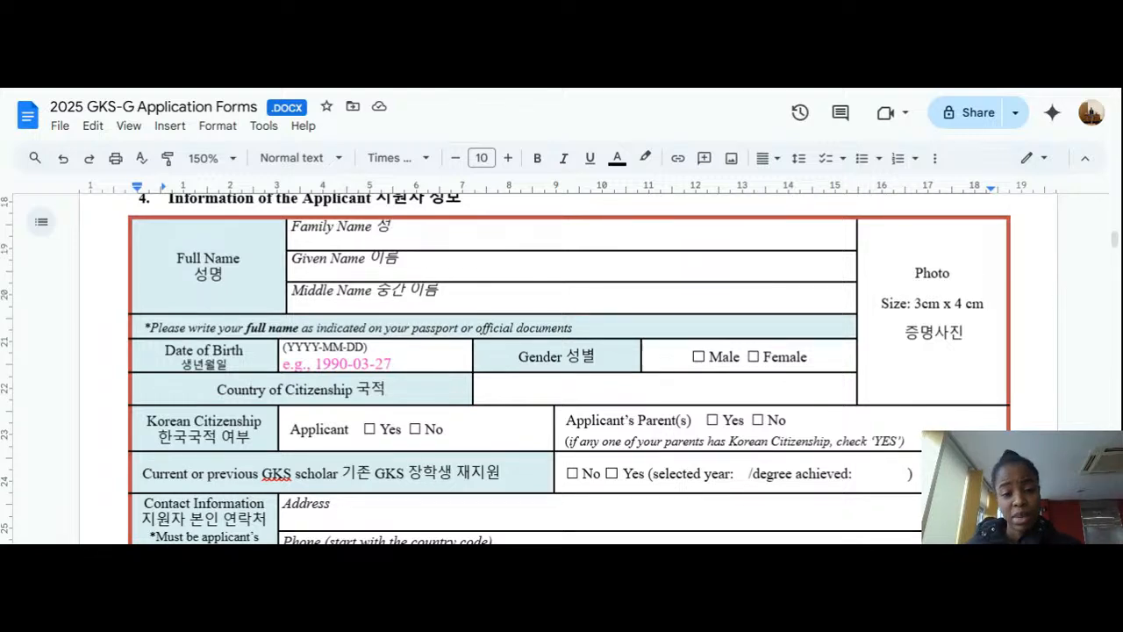
pyautogui.scroll(-1, 570, 369)
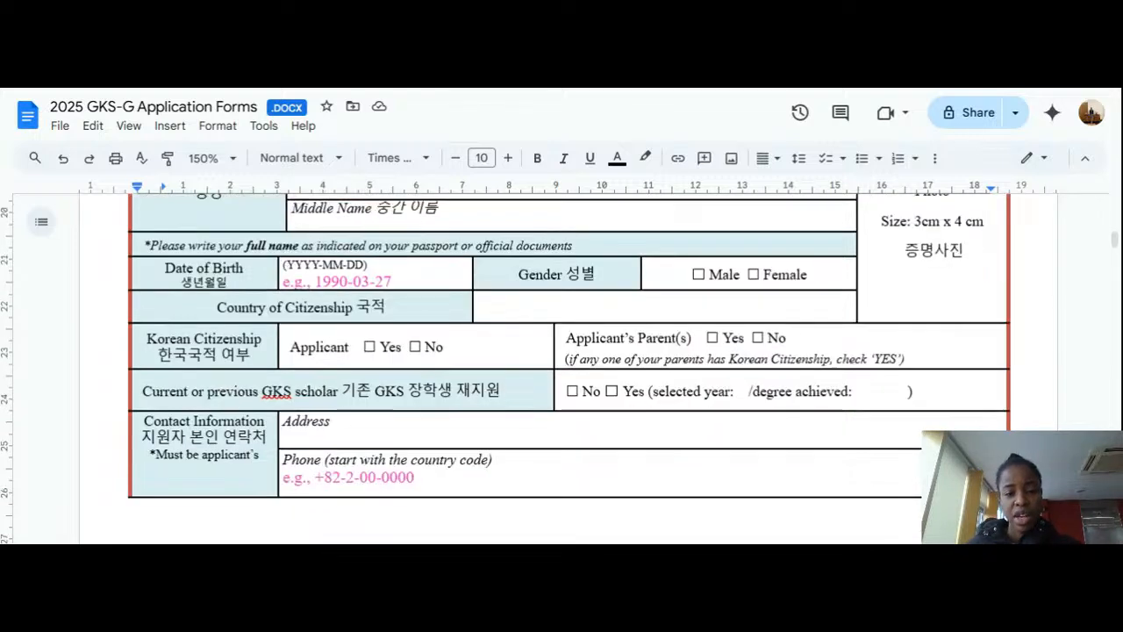
pyautogui.scroll(1, 570, 368)
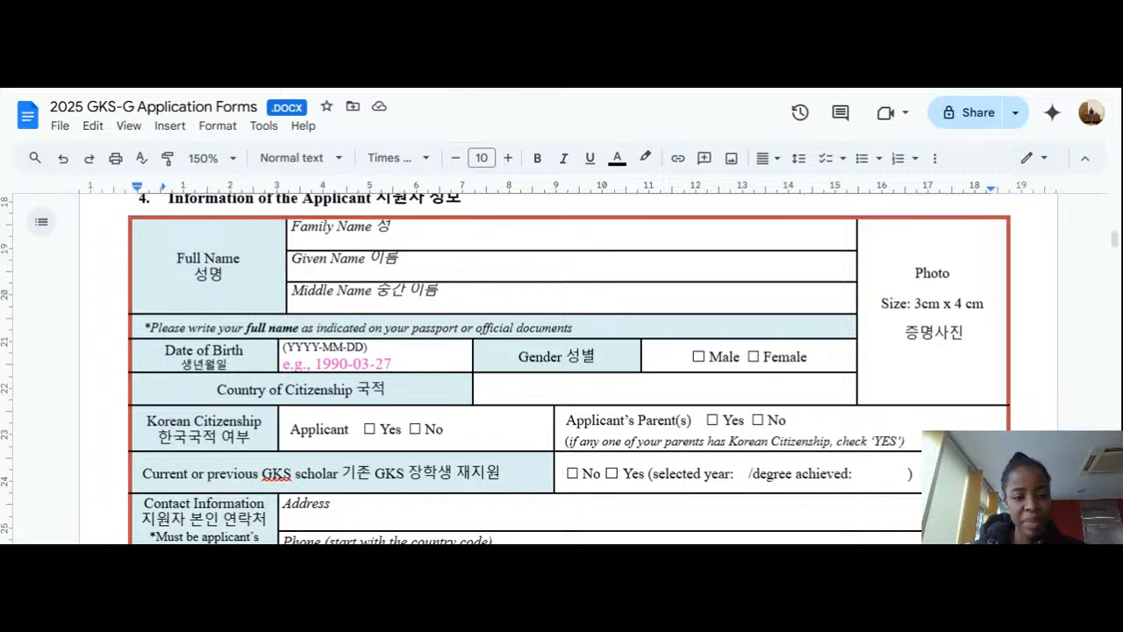
# Step: Enter the applicant's surname after 'Family Name 성' and remove its italics
pyautogui.click(394, 226)
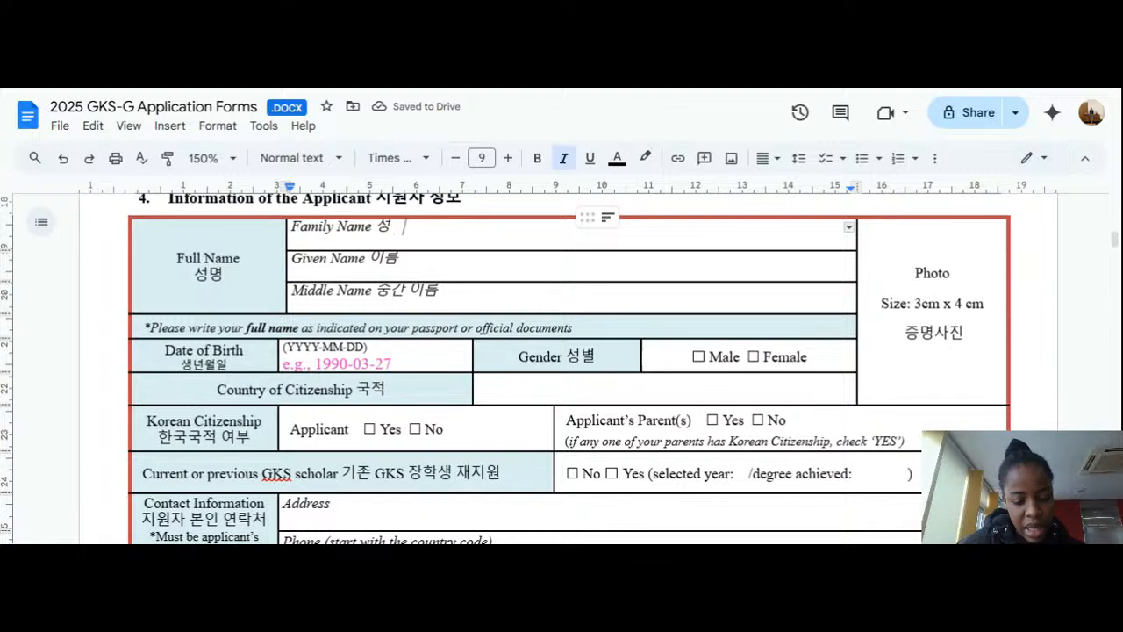
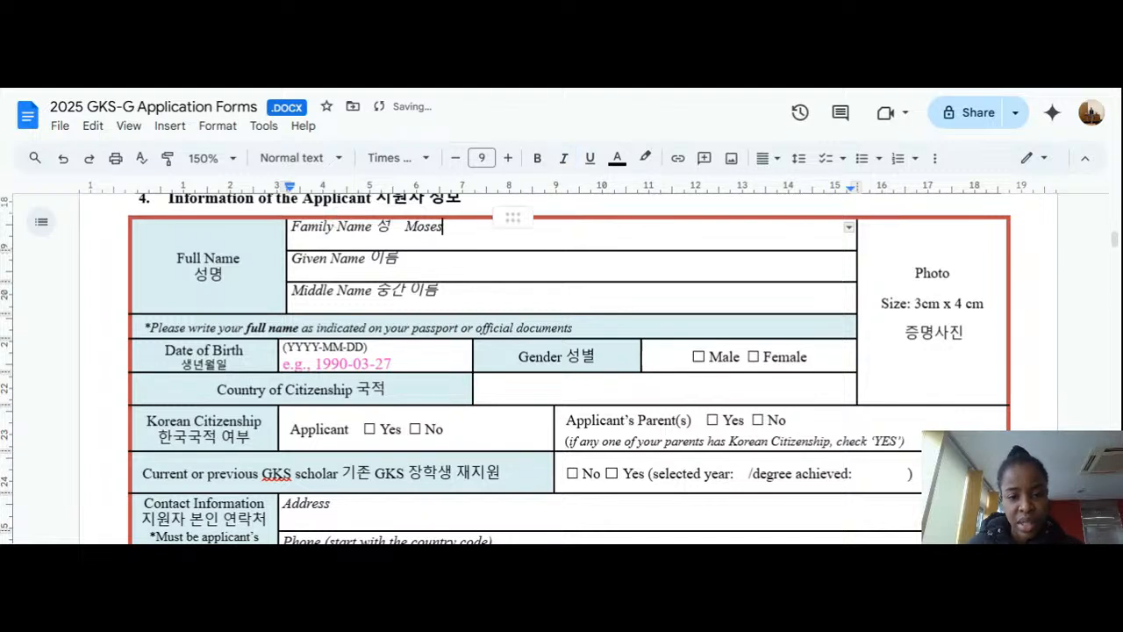
pyautogui.moveTo(444, 231); pyautogui.dragTo(403, 231)
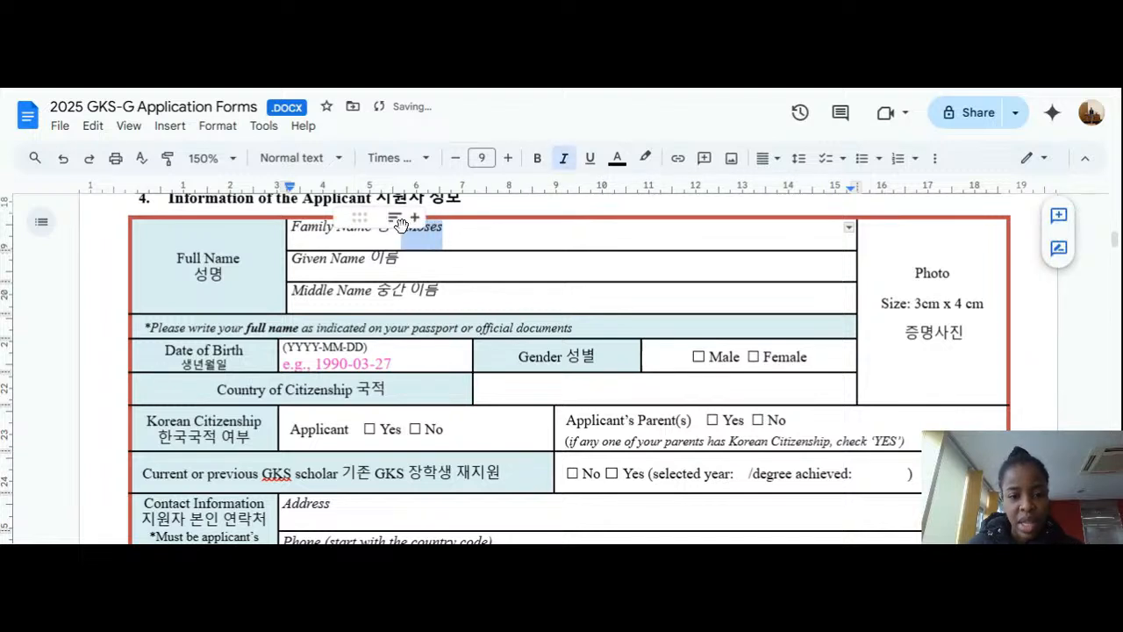
pyautogui.click(565, 159)
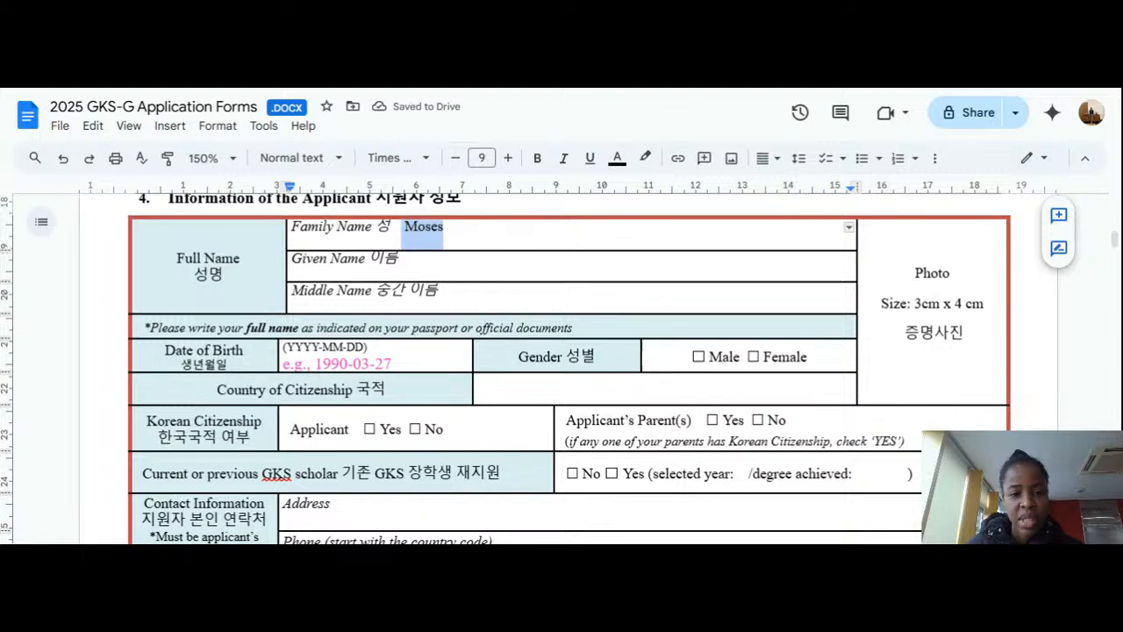
pyautogui.press('Right')
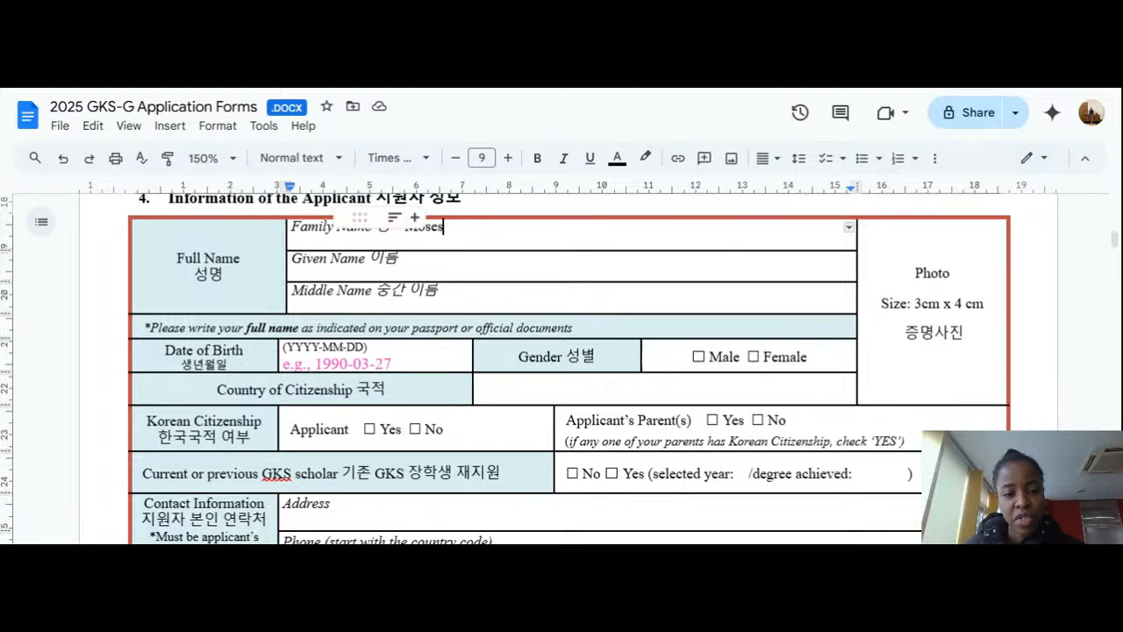
pyautogui.moveTo(389, 227); pyautogui.dragTo(277, 229)
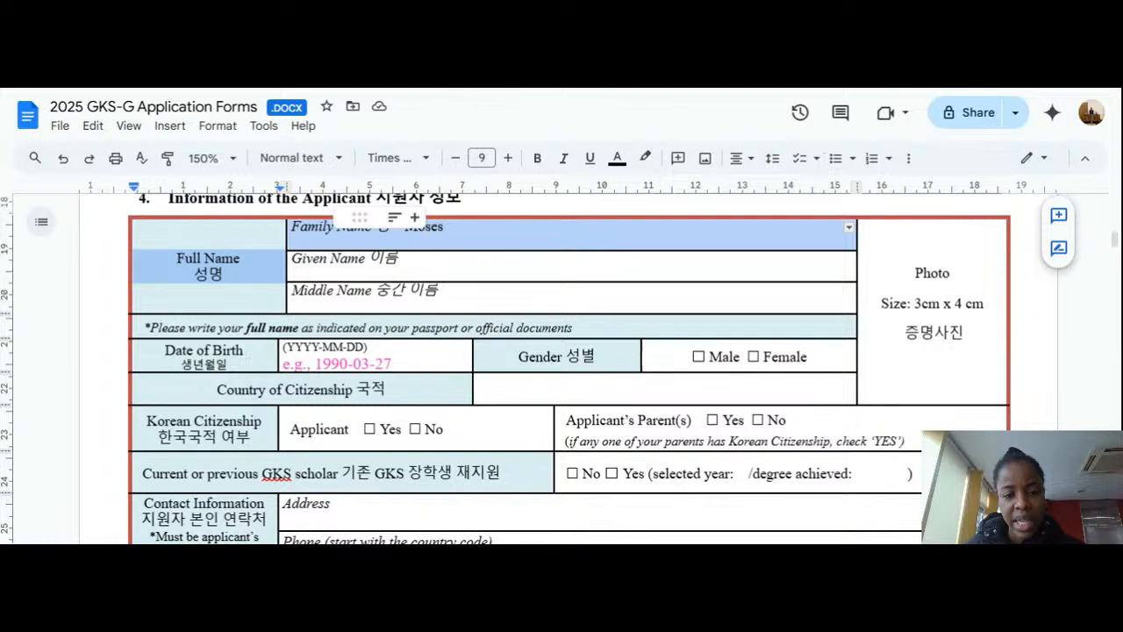
pyautogui.click(444, 227)
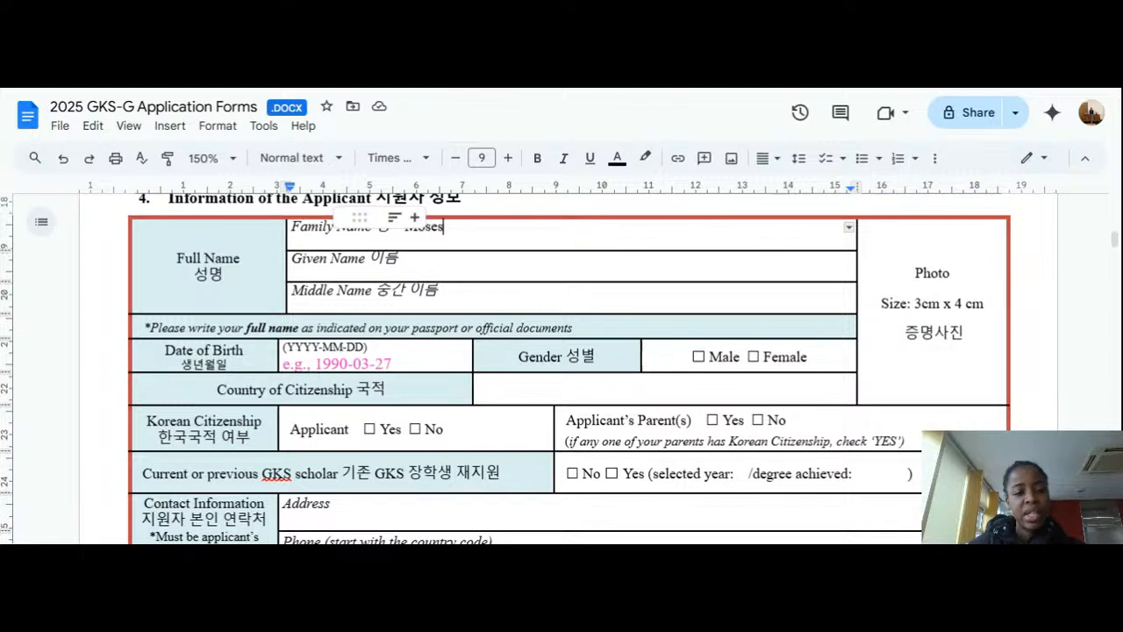
# Step: Enter the applicant's given name in the Given Name row in non-italic type
pyautogui.click(400, 258)
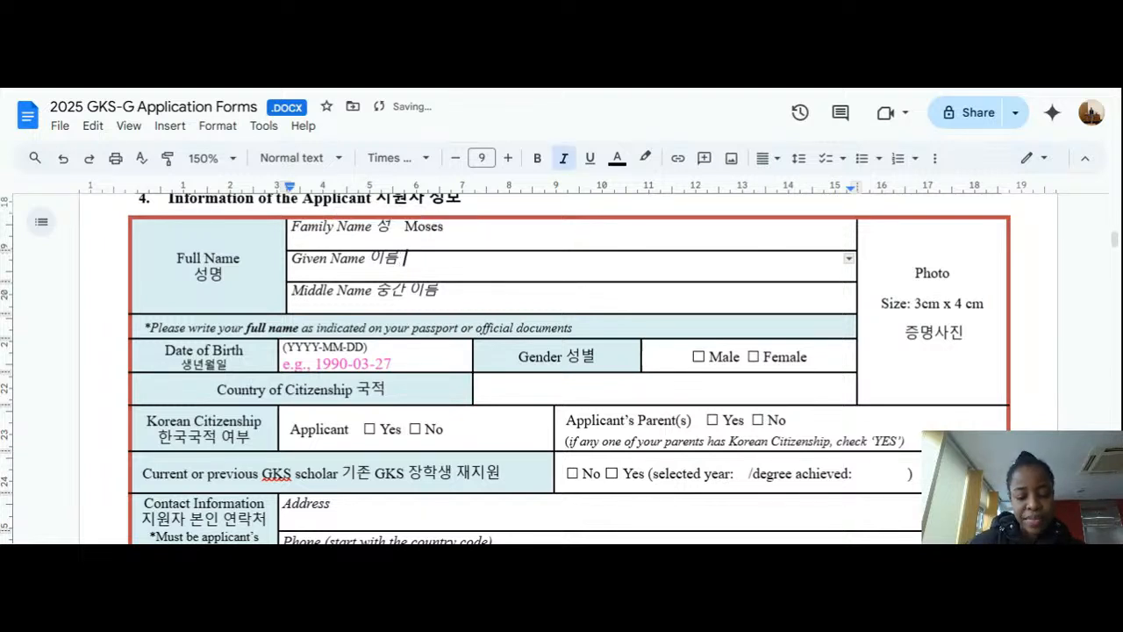
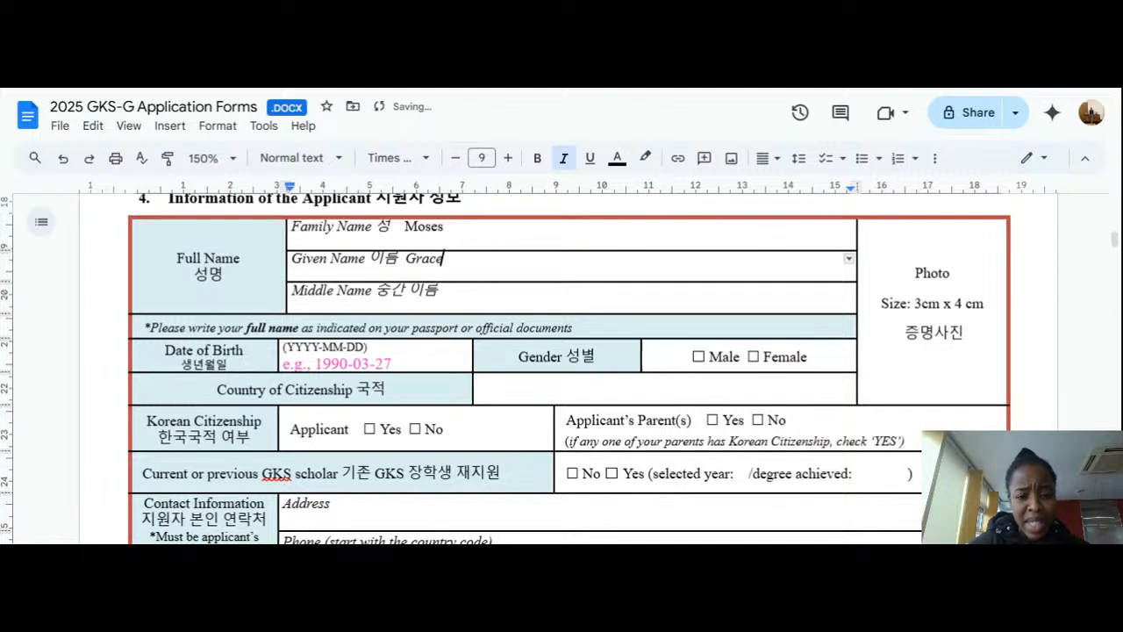
pyautogui.hotkey('ctrl', 'shift', 'Left')
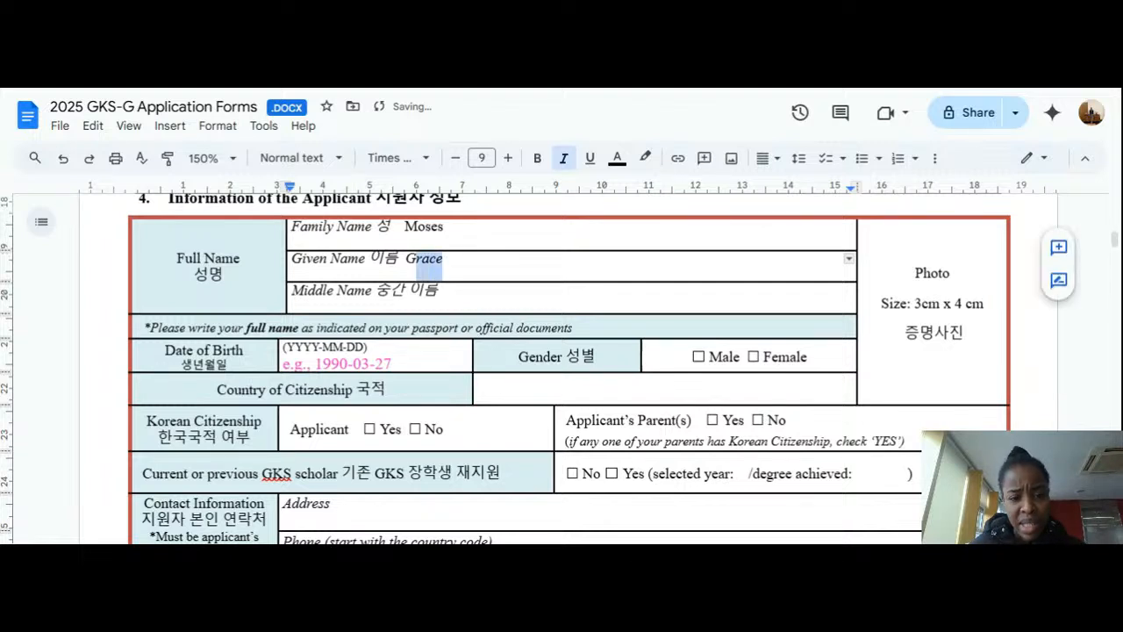
pyautogui.click(563, 158)
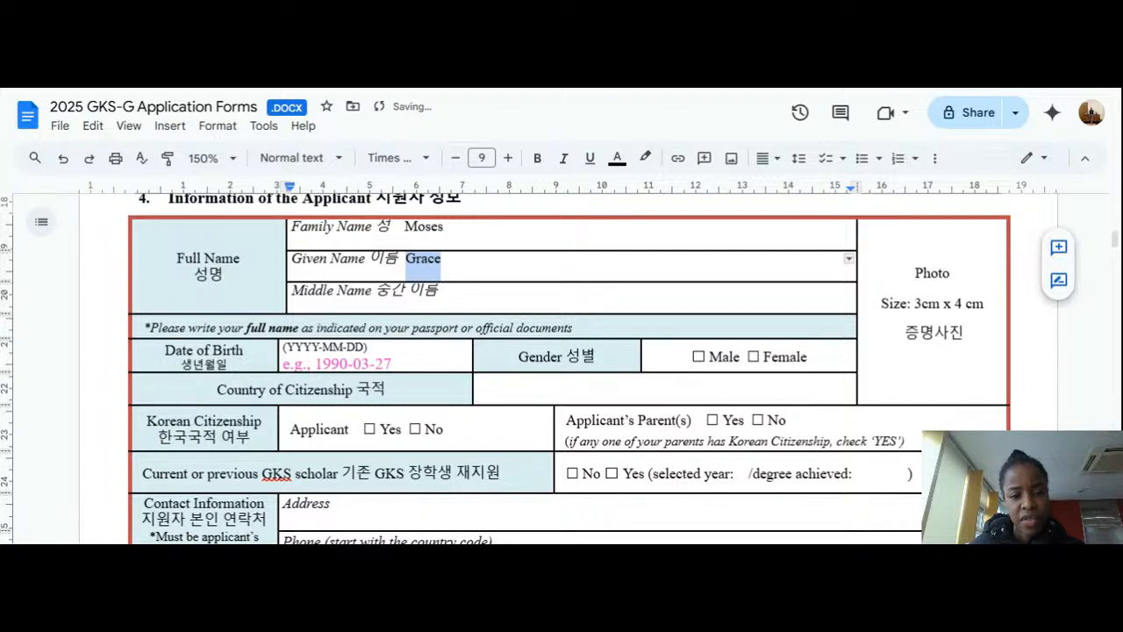
pyautogui.scroll(-2, 562, 369)
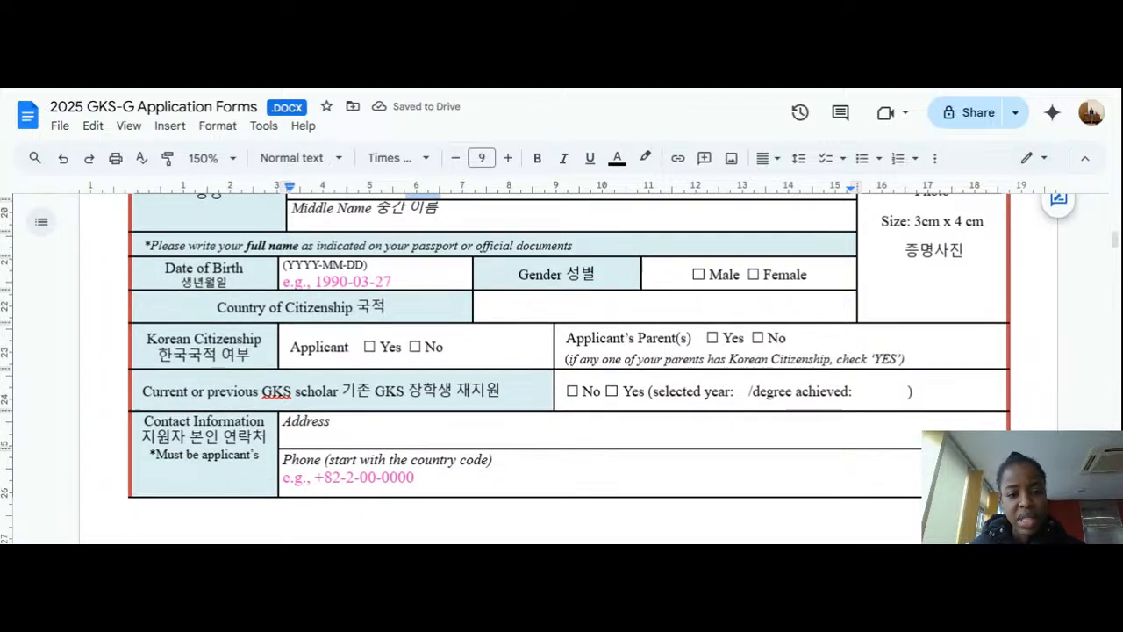
pyautogui.scroll(2, 561, 368)
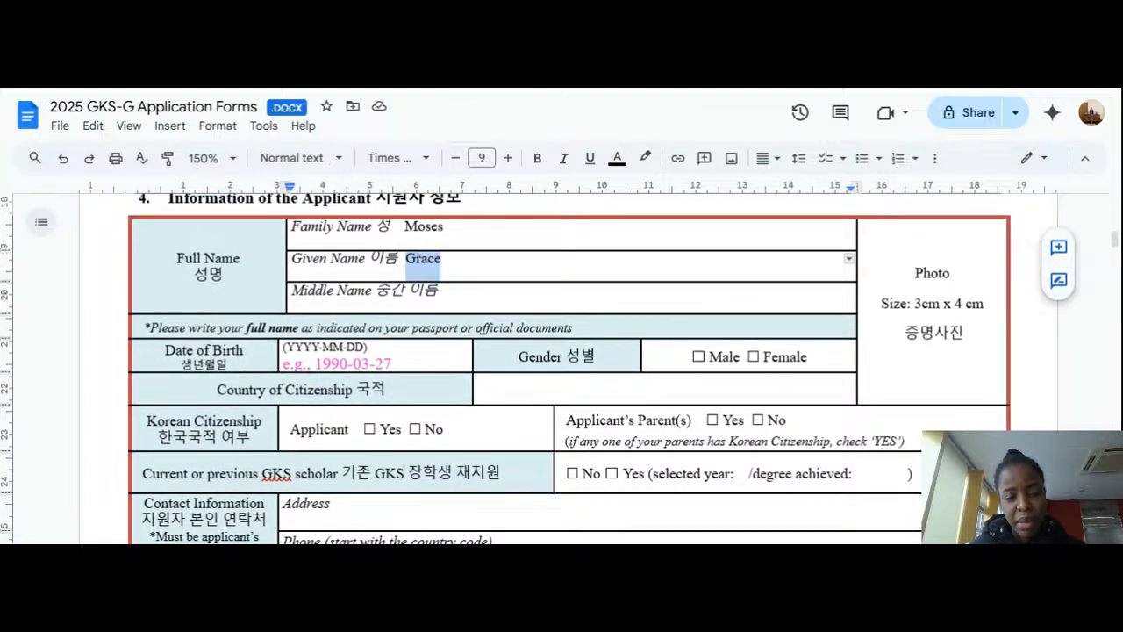
# Step: Add the middle name in regular type and indent the three name rows to line up
pyautogui.click(441, 291)
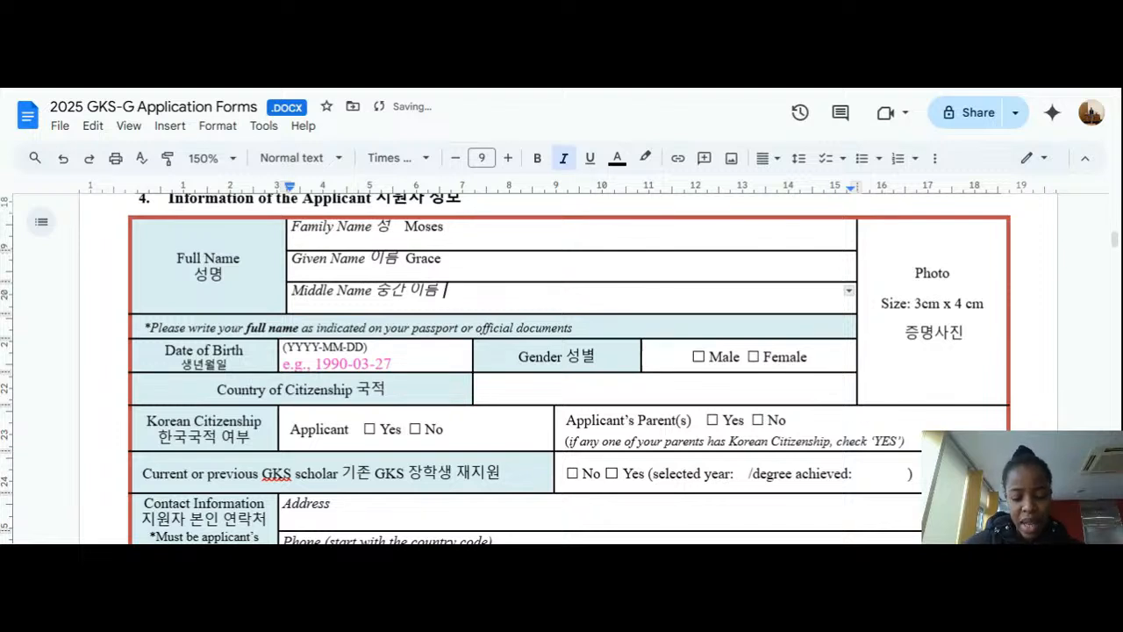
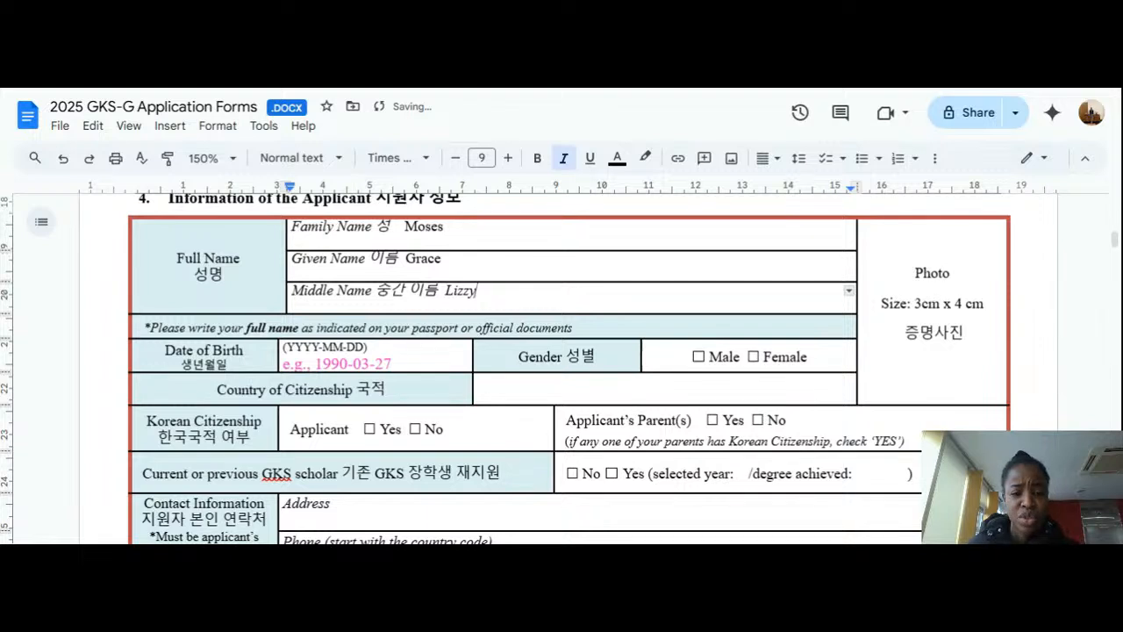
pyautogui.doubleClick(480, 293)
pyautogui.moveTo(480, 298); pyautogui.dragTo(440, 297)
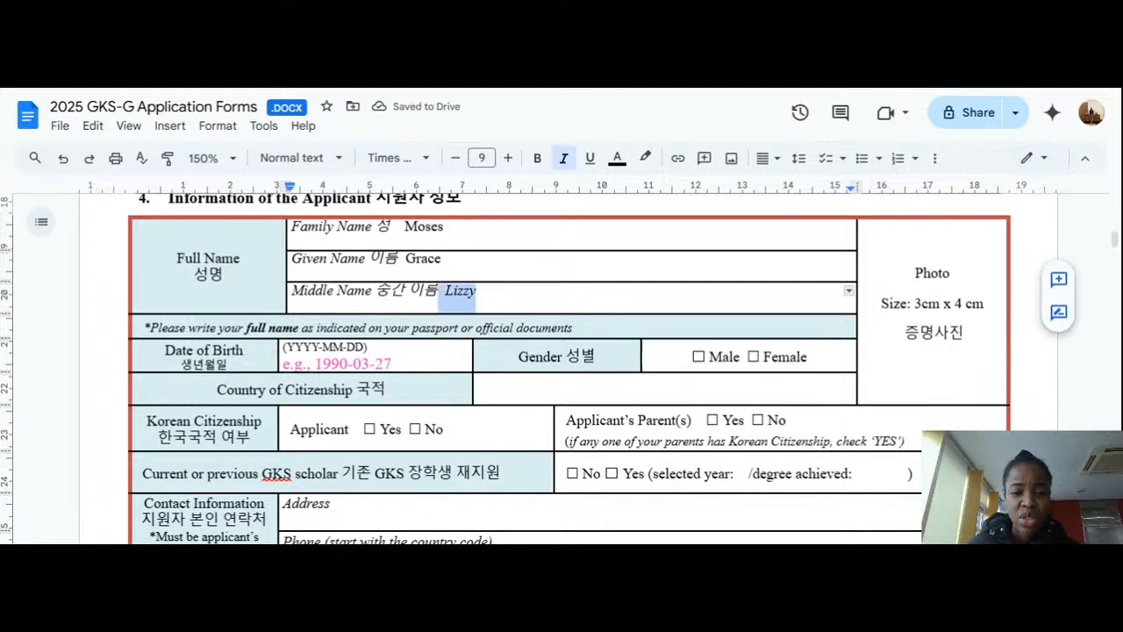
pyautogui.hotkey('ctrl', 'i')
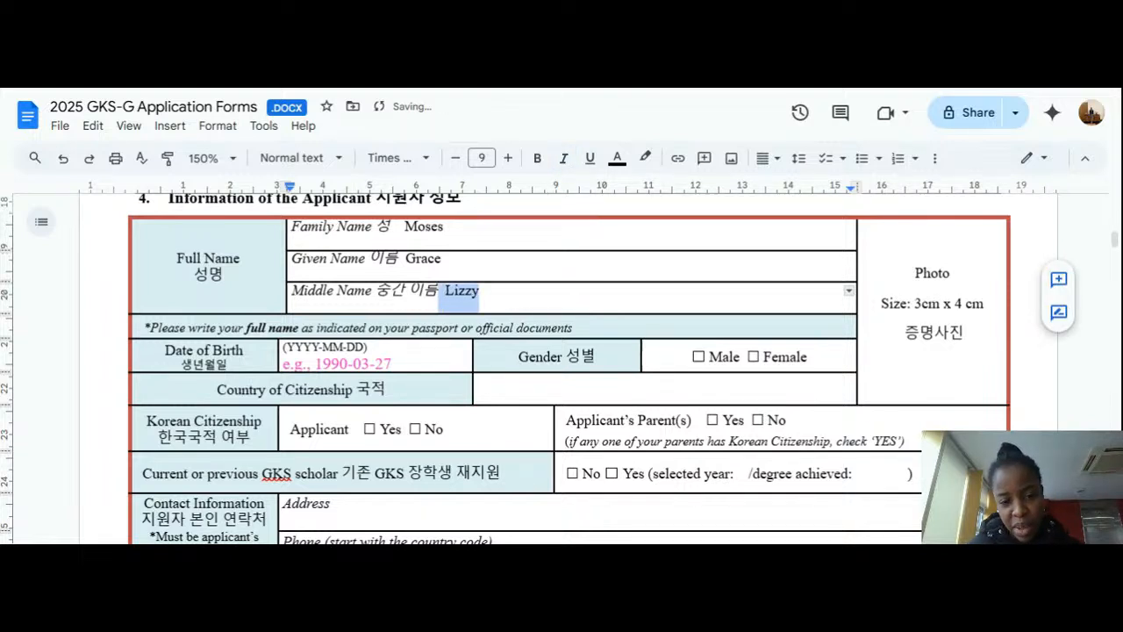
pyautogui.click(481, 293)
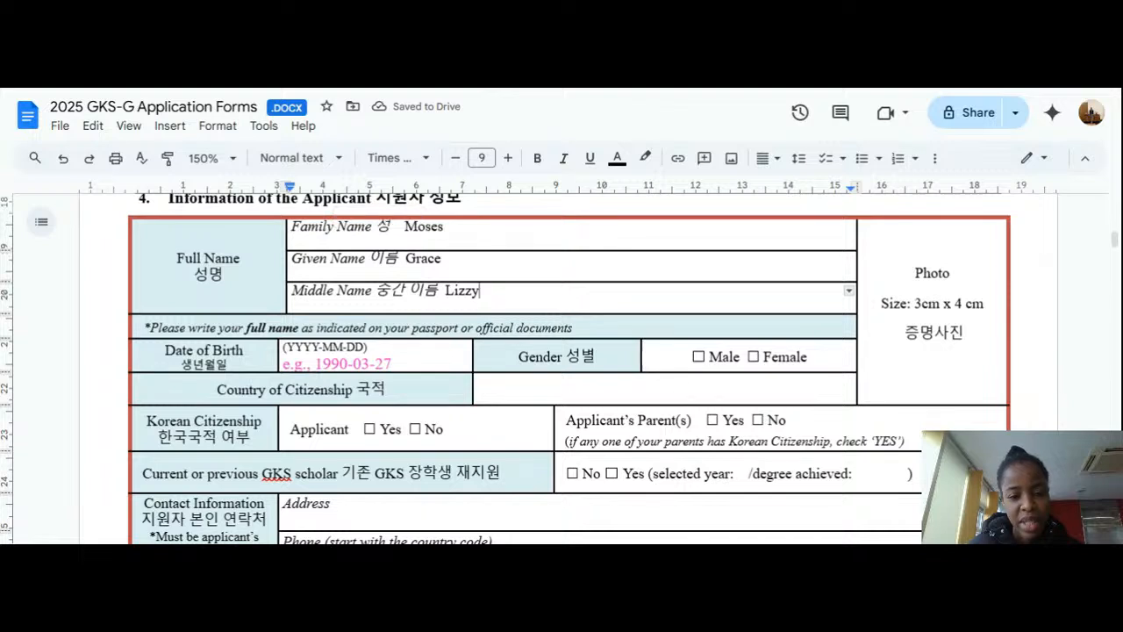
pyautogui.click(446, 291)
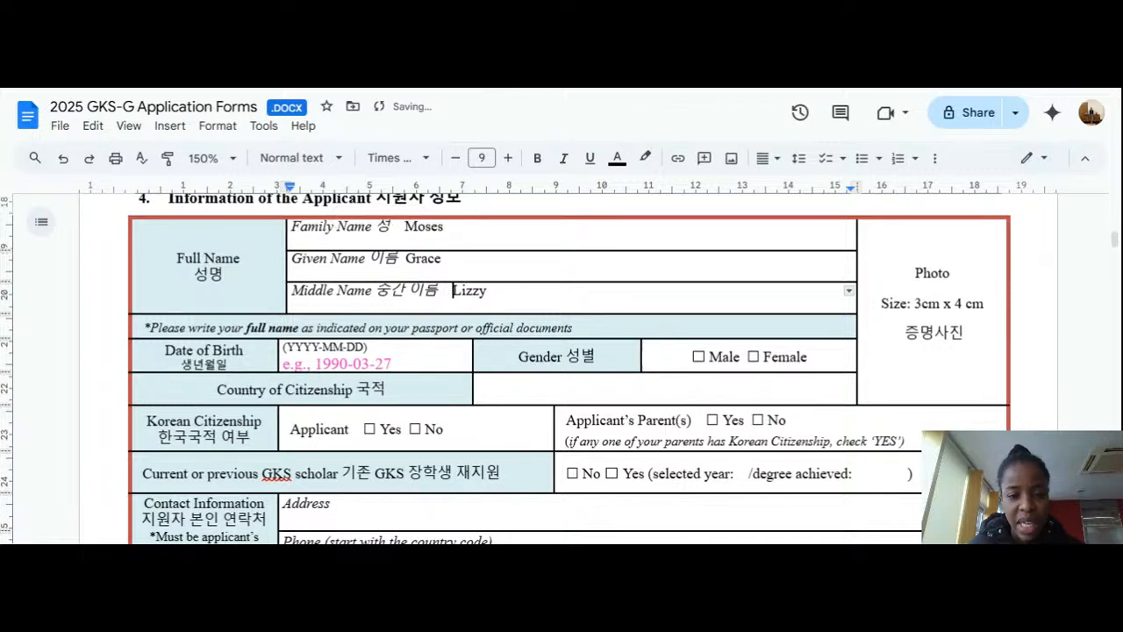
pyautogui.click(406, 259)
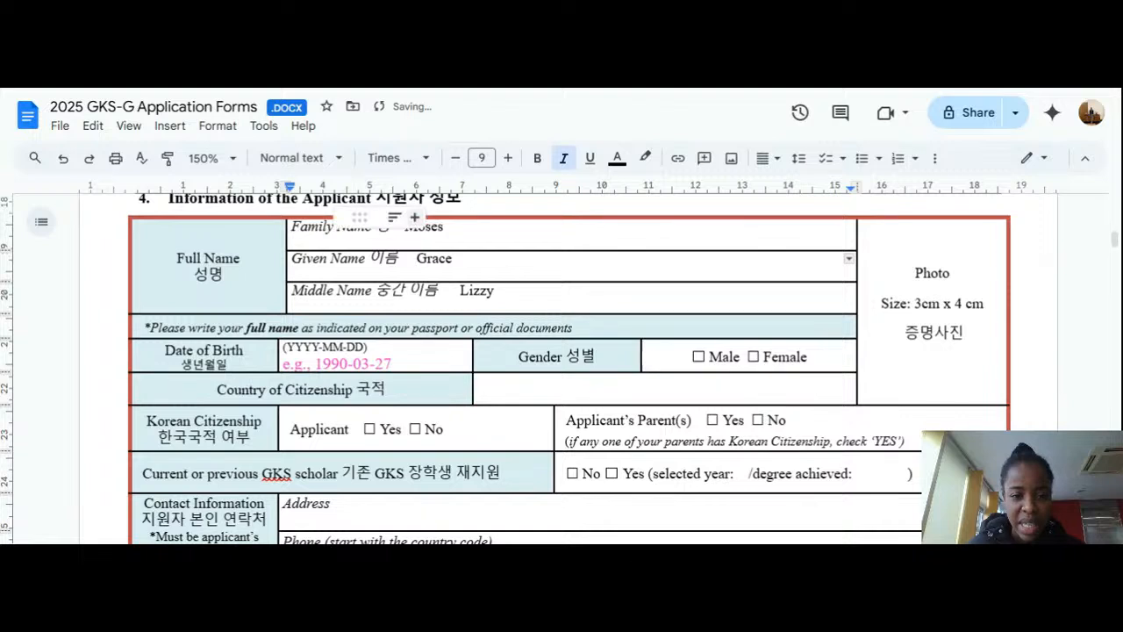
pyautogui.click(415, 217)
# Step: Delete the pink example date 'e.g., 1990-03-27' from the Date of Birth cell
pyautogui.click(379, 227)
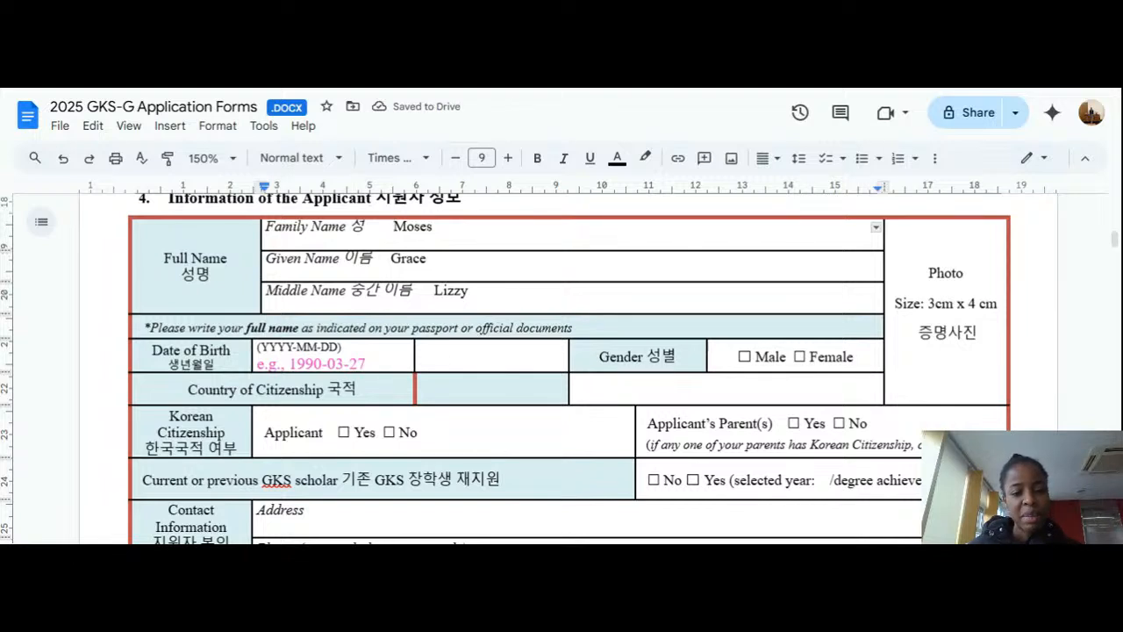
pyautogui.click(367, 364)
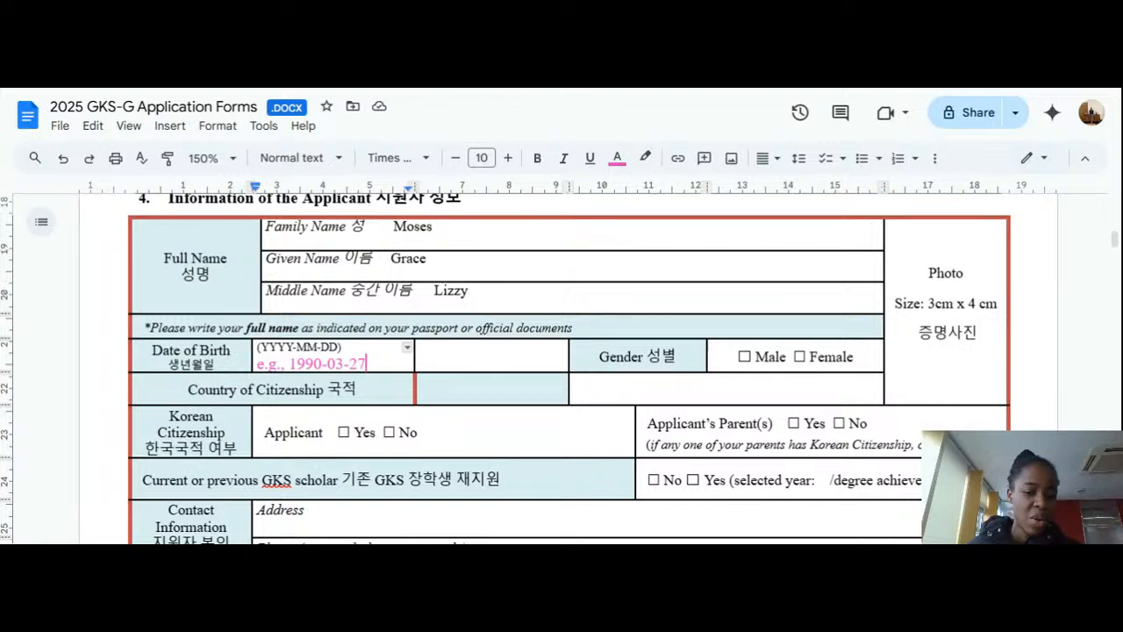
pyautogui.moveTo(366, 364); pyautogui.dragTo(256, 364)
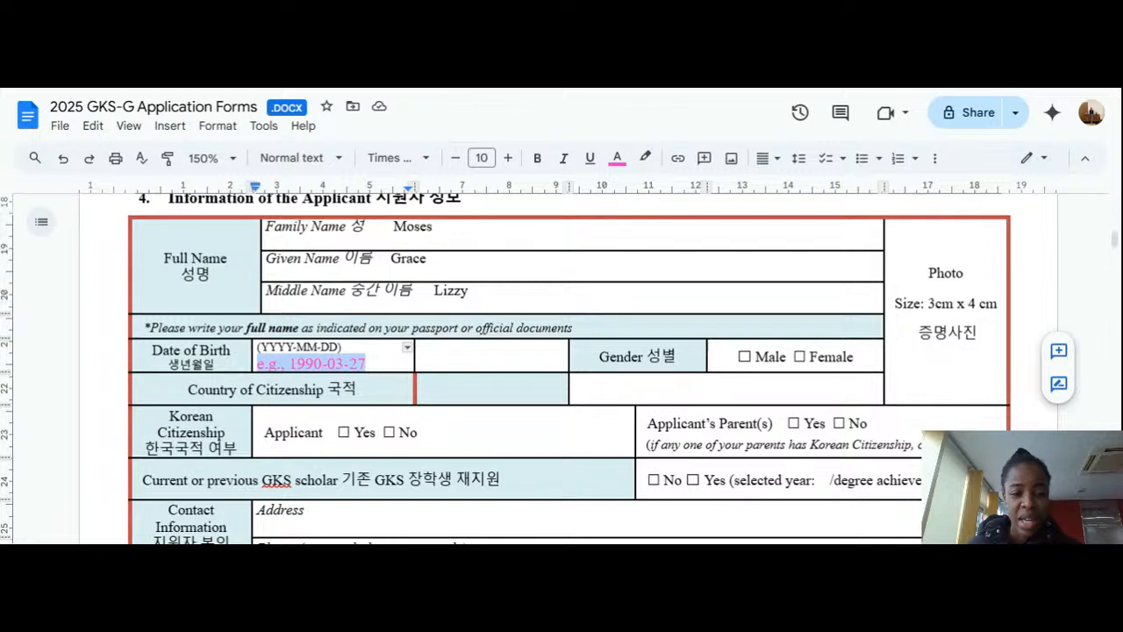
pyautogui.click(367, 364)
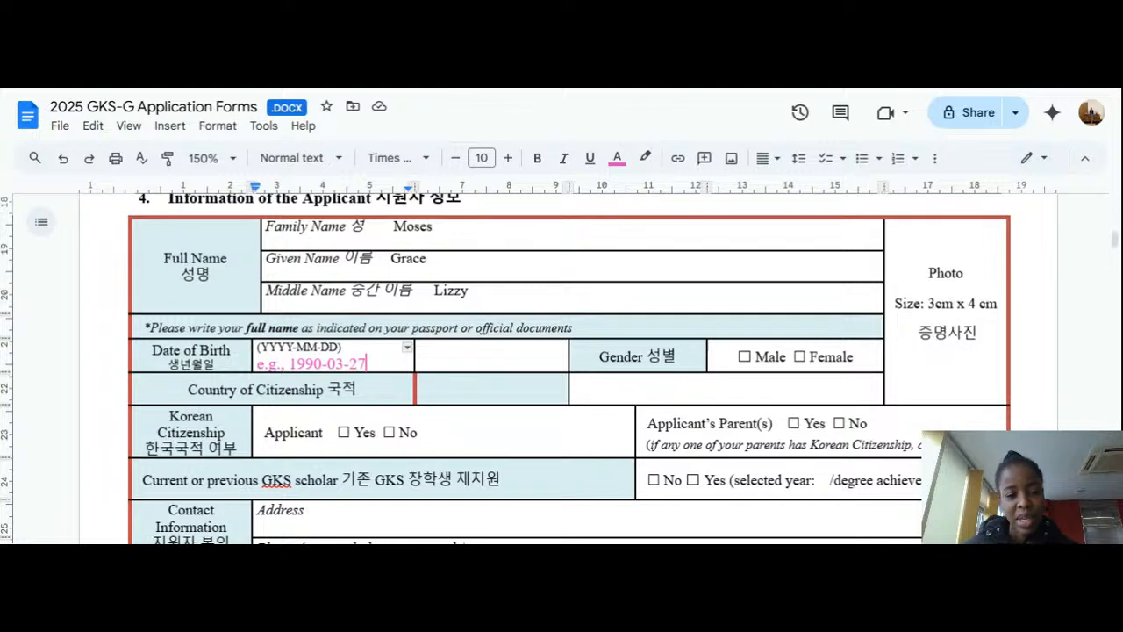
pyautogui.press('BackSpace')
pyautogui.press('BackSpace')
pyautogui.press('BackSpace')
pyautogui.press('BackSpace')
pyautogui.press('BackSpace')
pyautogui.press('BackSpace')
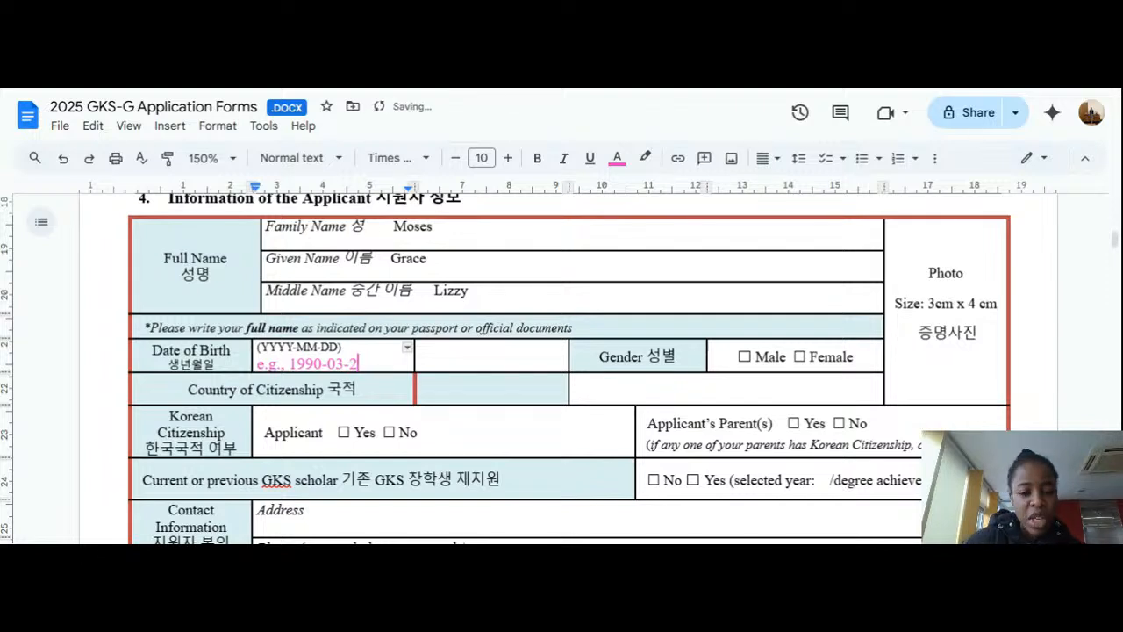
pyautogui.press('BackSpace')
pyautogui.press('BackSpace')
pyautogui.press('BackSpace')
pyautogui.press('BackSpace')
pyautogui.press('BackSpace')
pyautogui.press('BackSpace')
pyautogui.press('BackSpace')
pyautogui.press('BackSpace')
pyautogui.press('BackSpace')
pyautogui.press('BackSpace')
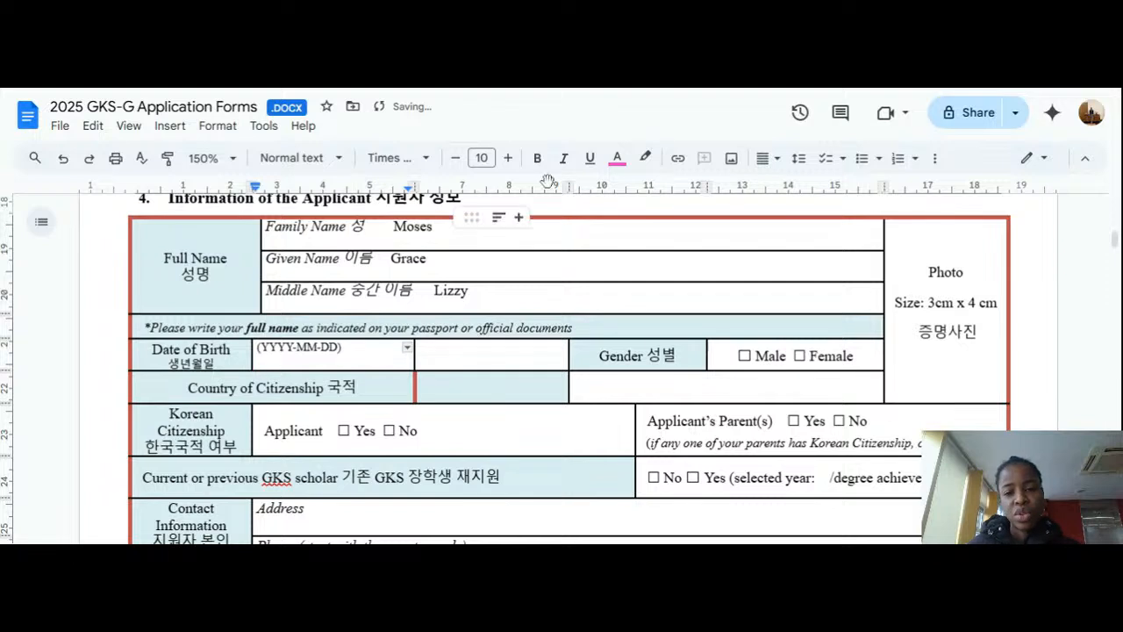
pyautogui.click(616, 158)
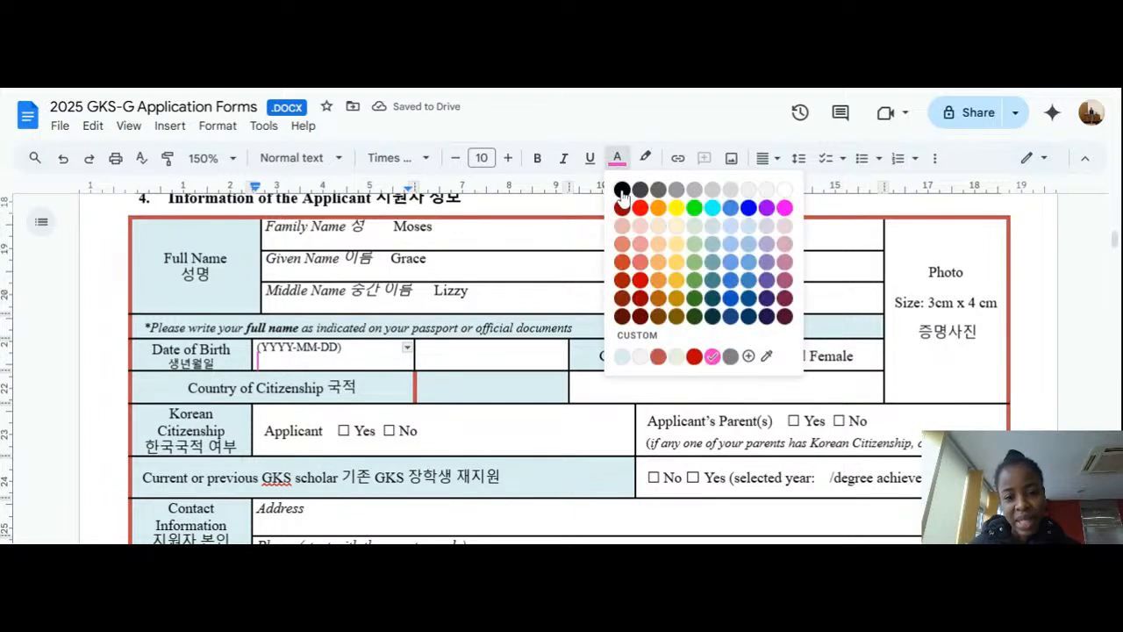
pyautogui.click(623, 191)
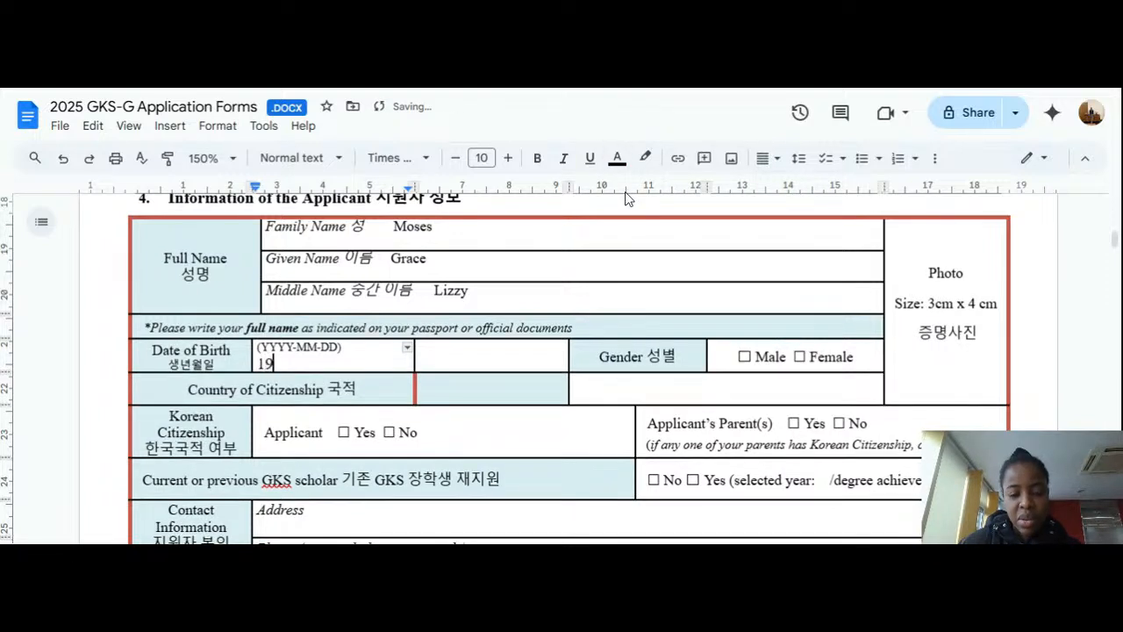
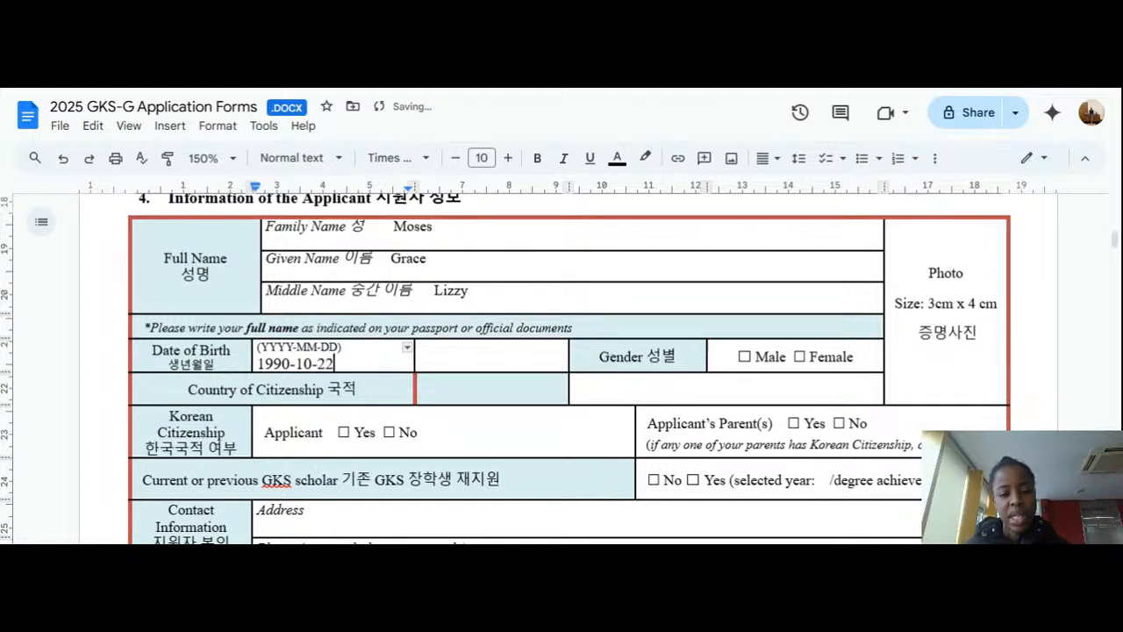
pyautogui.click(421, 349)
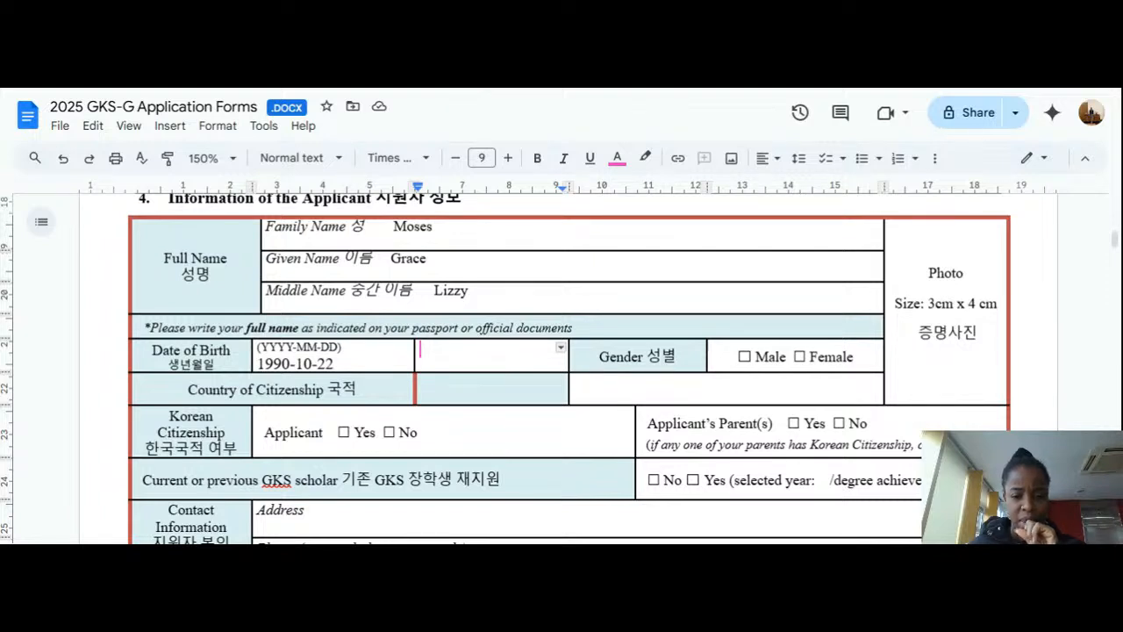
pyautogui.click(795, 358)
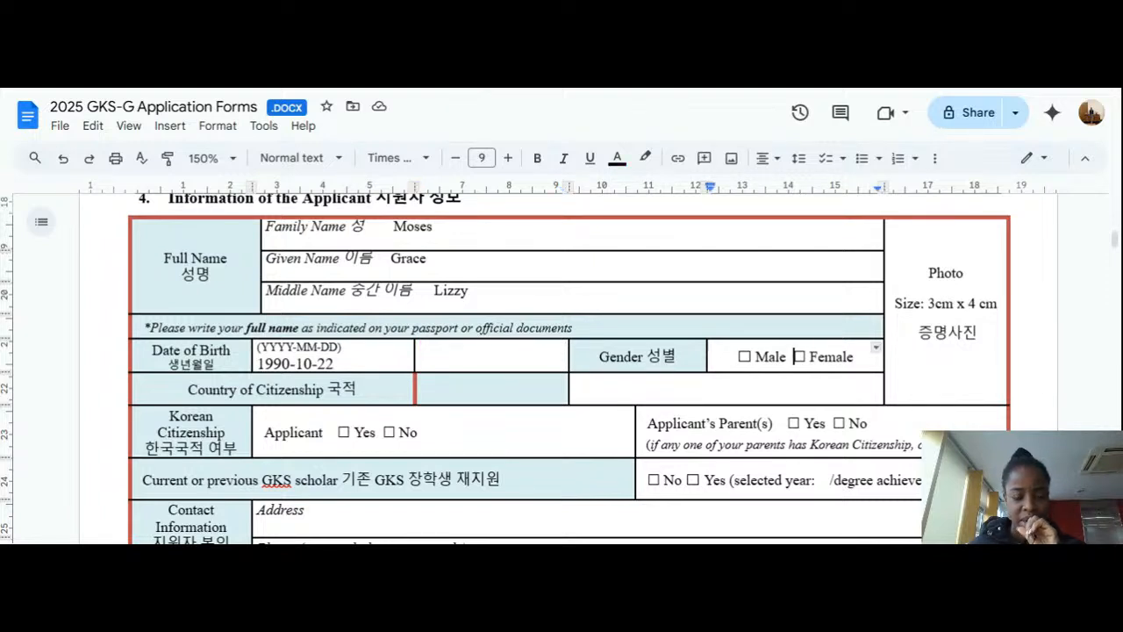
# Step: Try line breaks inside the birth date, undoing them to keep it on one line
pyautogui.doubleClick(337, 363)
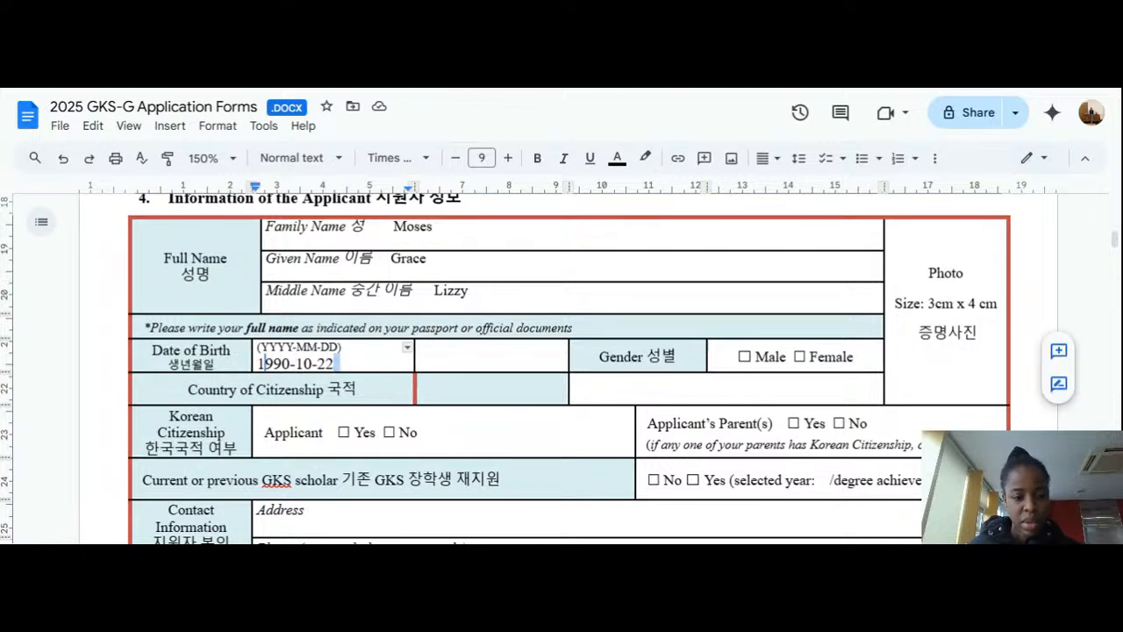
pyautogui.click(260, 363)
pyautogui.press('Return')
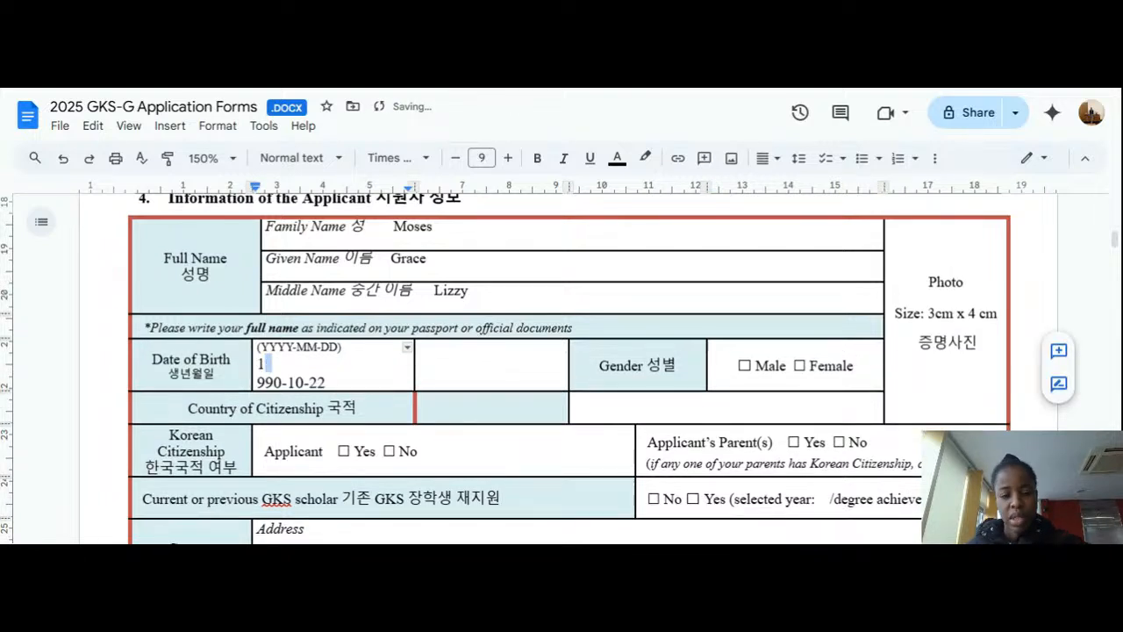
pyautogui.press('BackSpace')
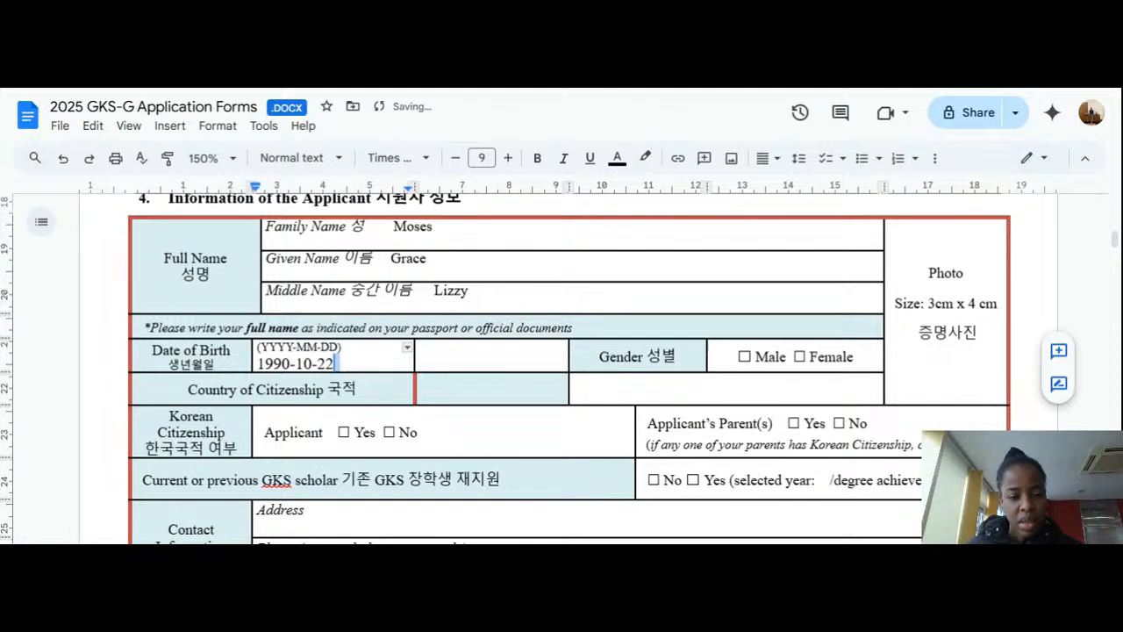
pyautogui.click(291, 363)
pyautogui.press('Return')
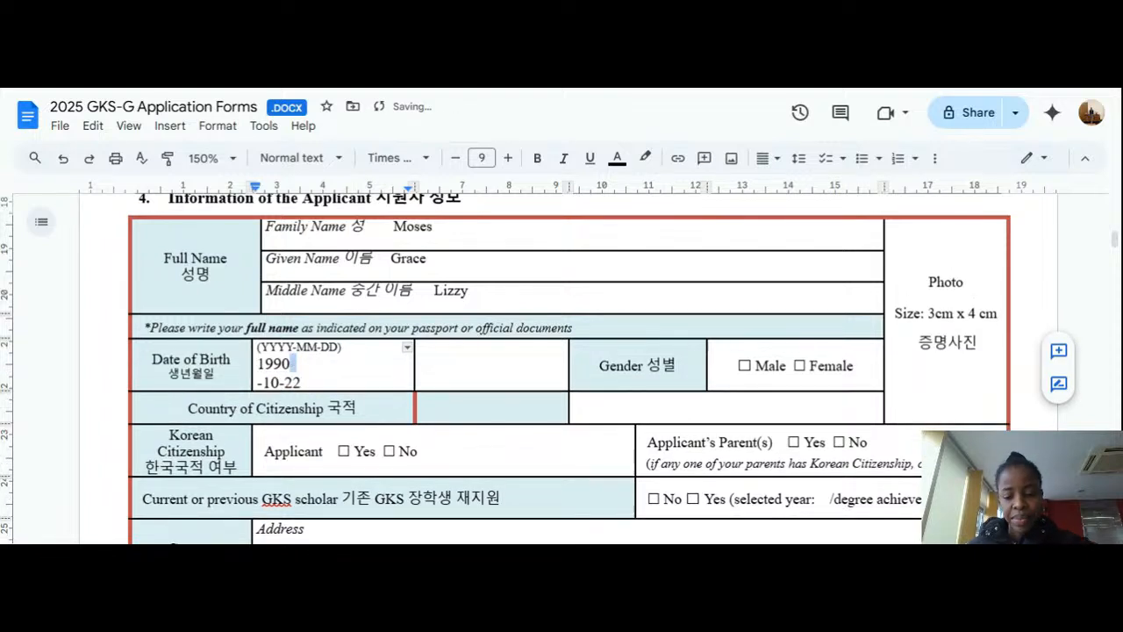
pyautogui.press('BackSpace')
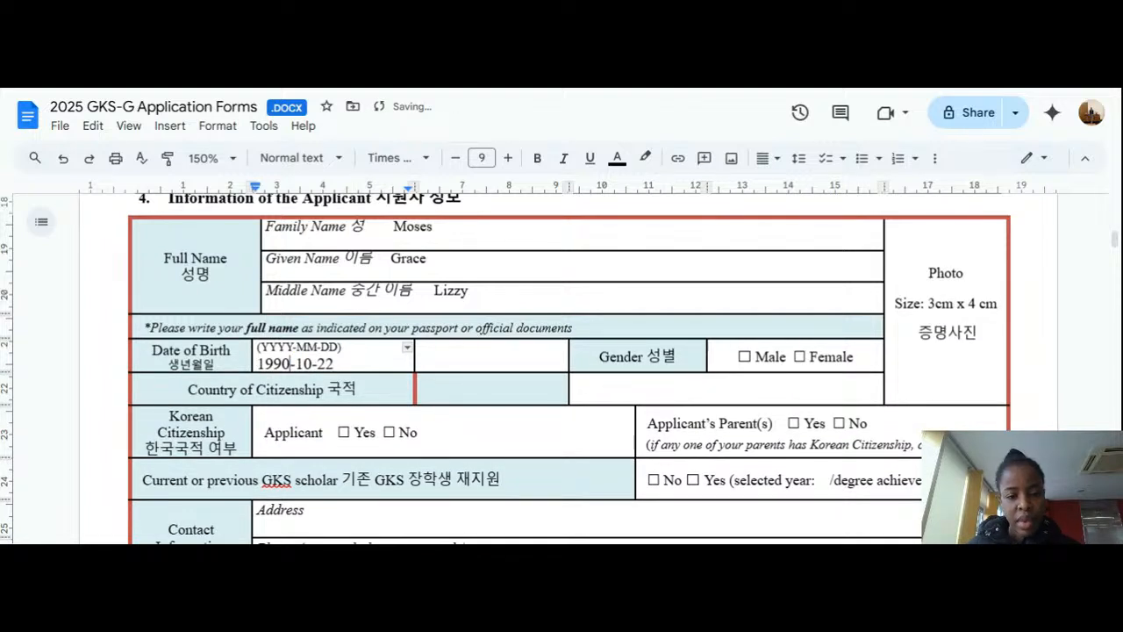
pyautogui.click(334, 364)
pyautogui.click(421, 349)
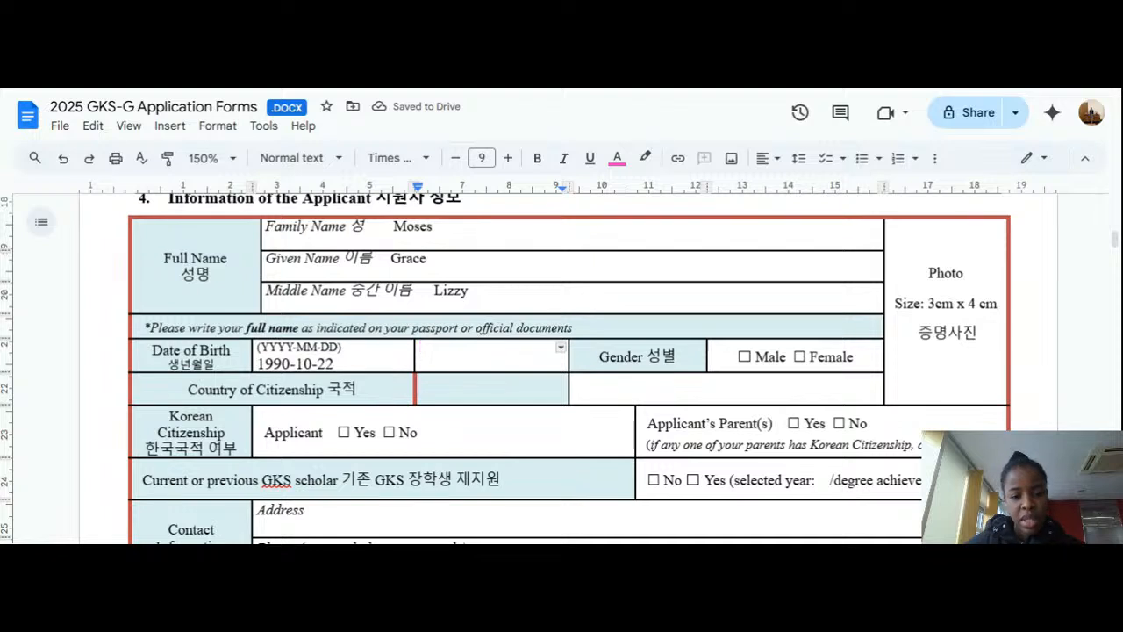
pyautogui.click(617, 158)
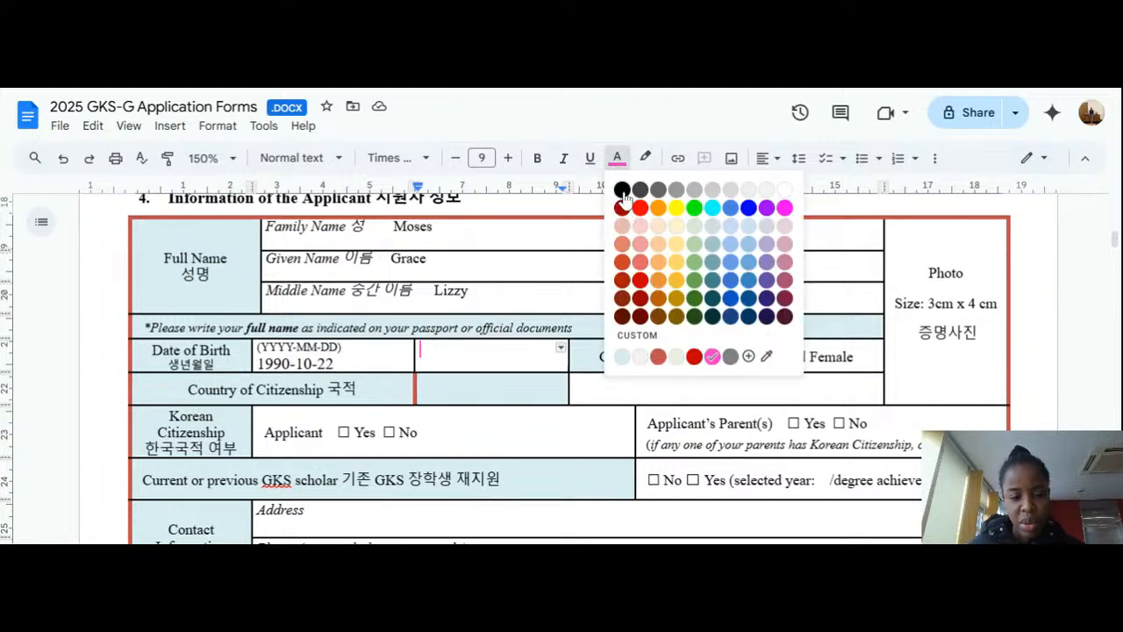
pyautogui.click(622, 190)
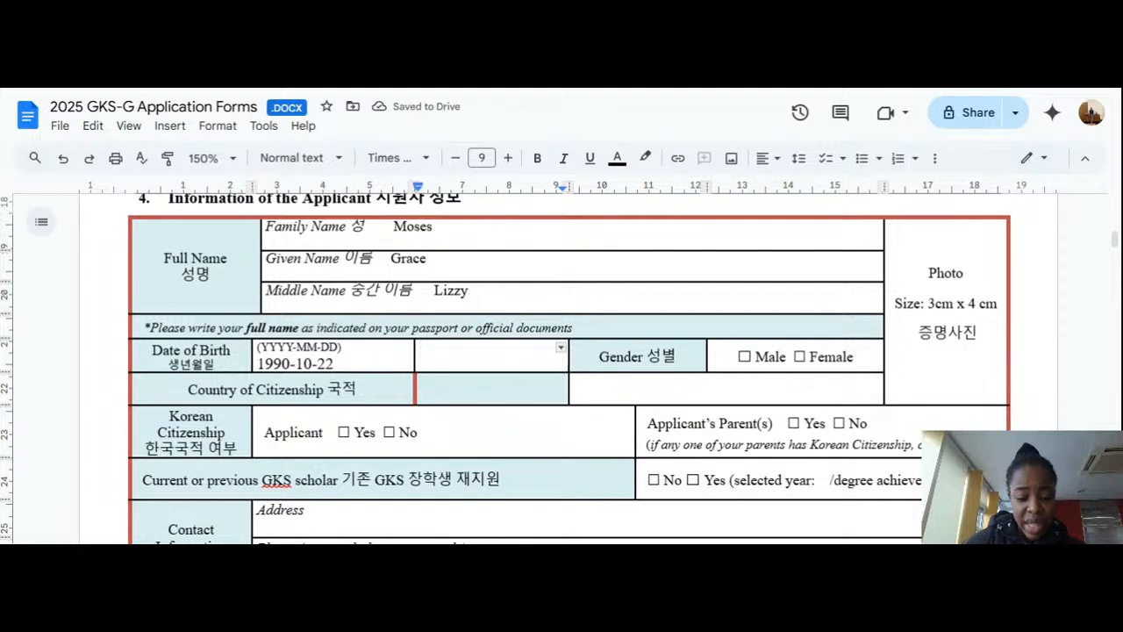
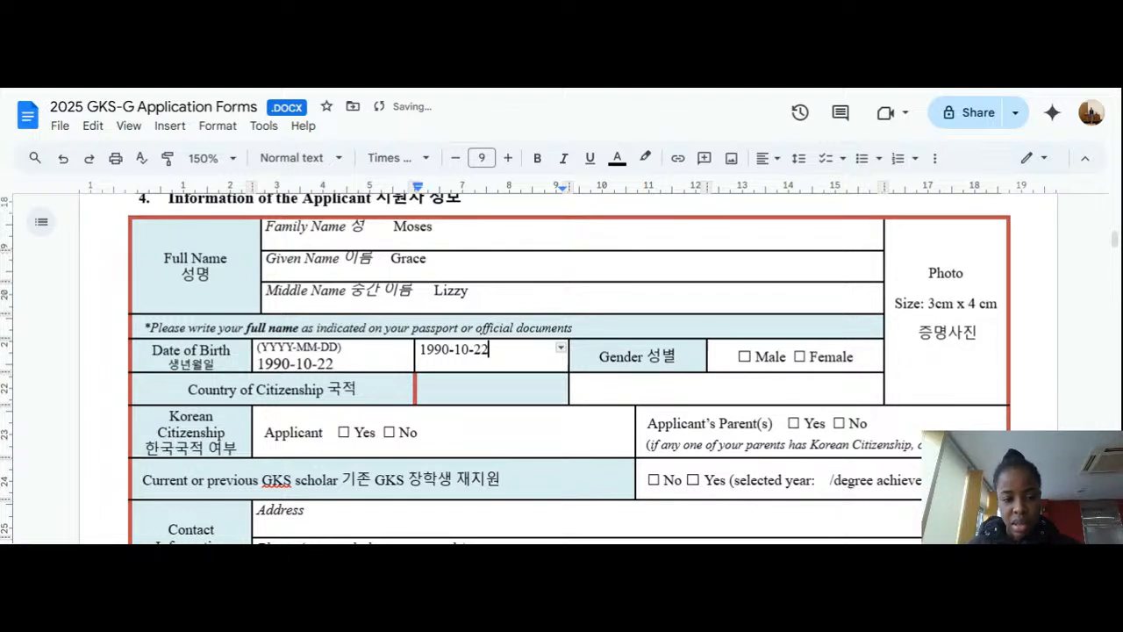
pyautogui.click(334, 363)
pyautogui.press('BackSpace')
pyautogui.press('BackSpace')
pyautogui.press('BackSpace')
pyautogui.press('BackSpace')
pyautogui.press('BackSpace')
pyautogui.press('BackSpace')
pyautogui.press('BackSpace')
pyautogui.press('BackSpace')
pyautogui.press('BackSpace')
pyautogui.press('BackSpace')
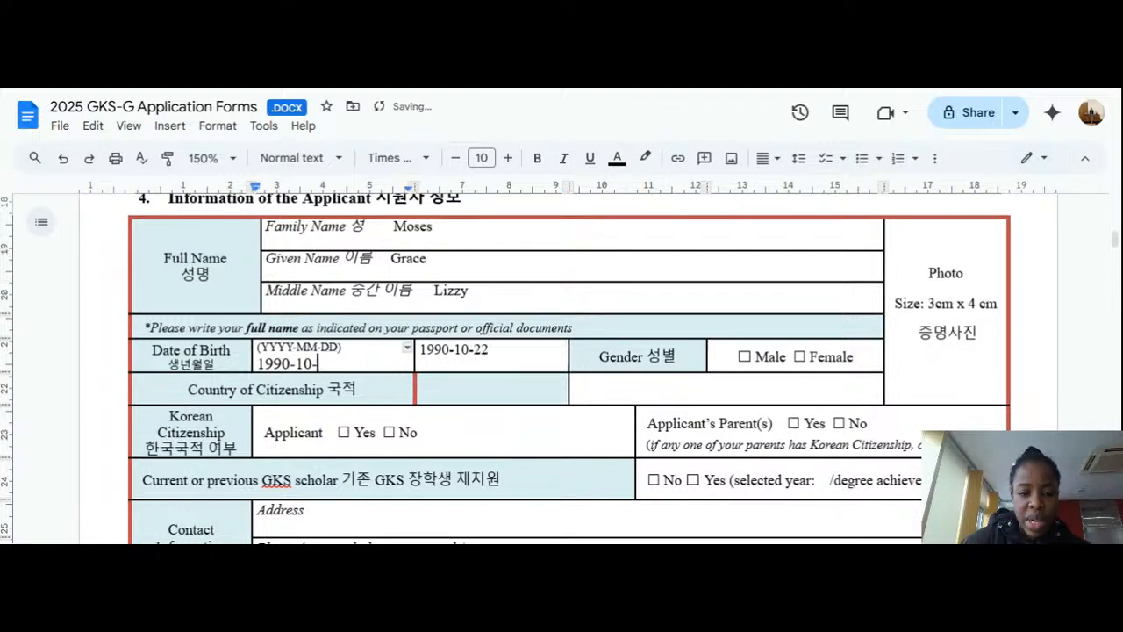
pyautogui.press('BackSpace')
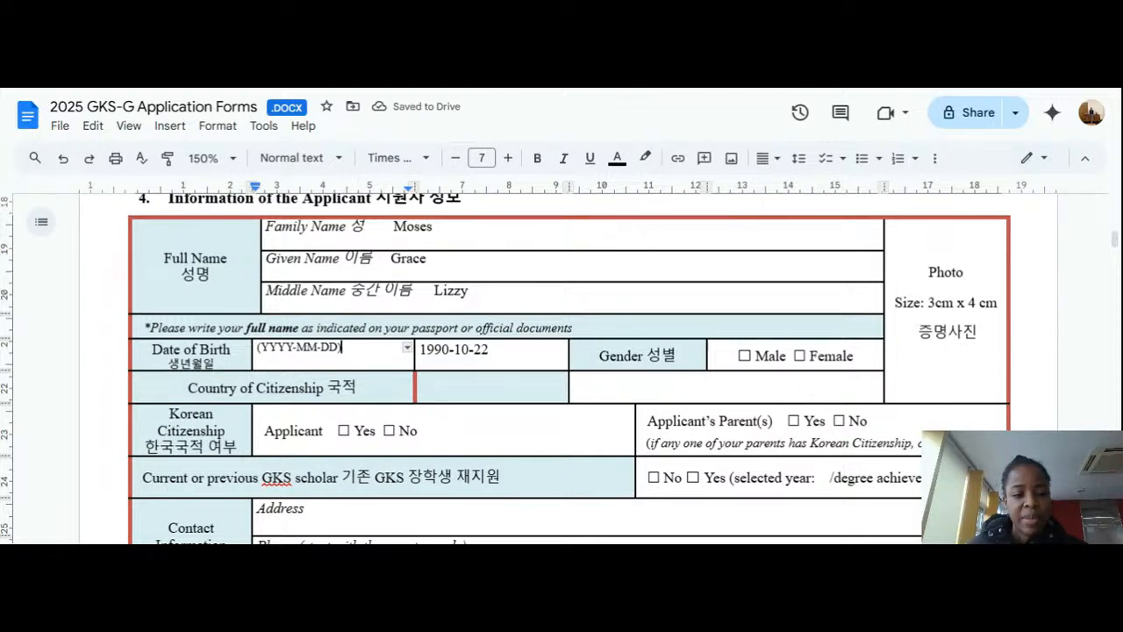
pyautogui.scroll(-2, 569, 368)
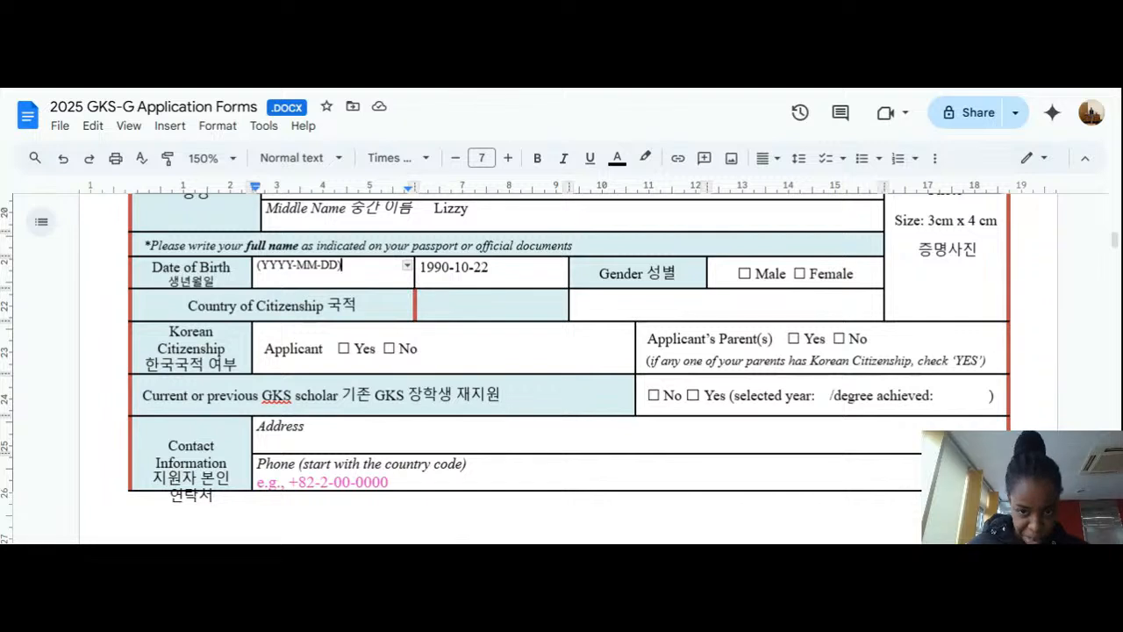
# Step: Replace Nigeria with Egypt in the Country of Citizenship answer cell
pyautogui.click(421, 304)
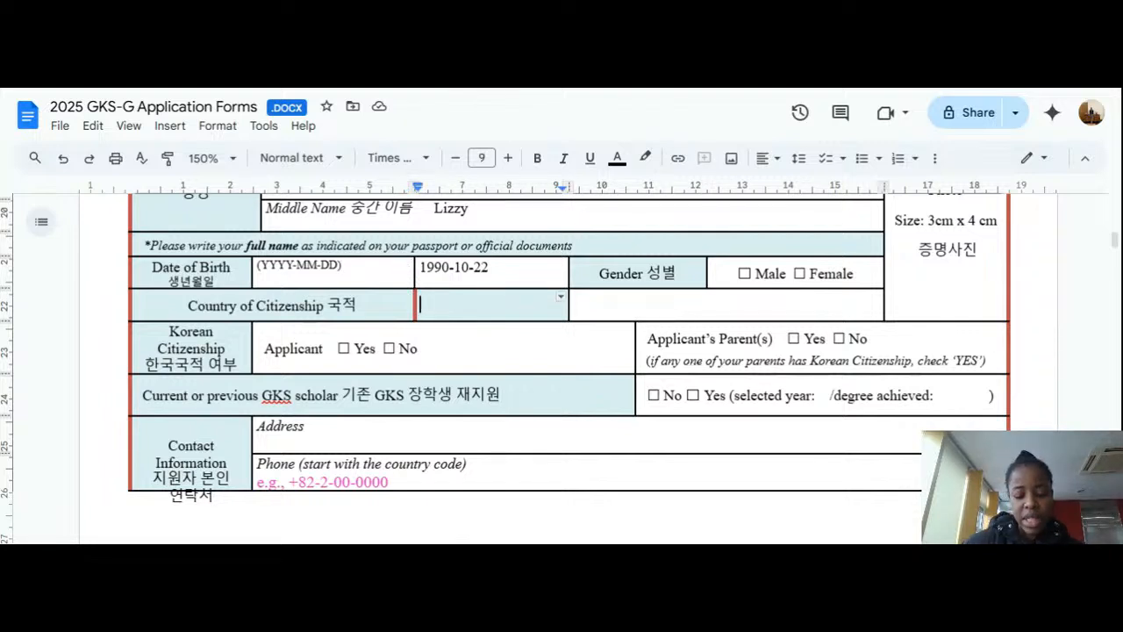
pyautogui.write('Nige')
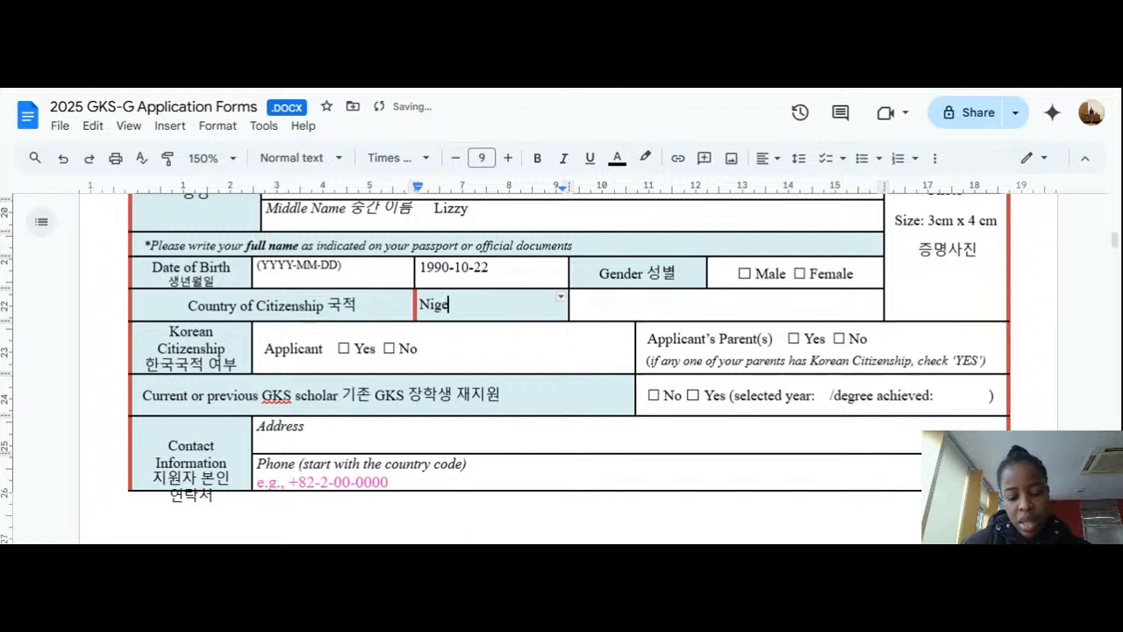
pyautogui.write('ria')
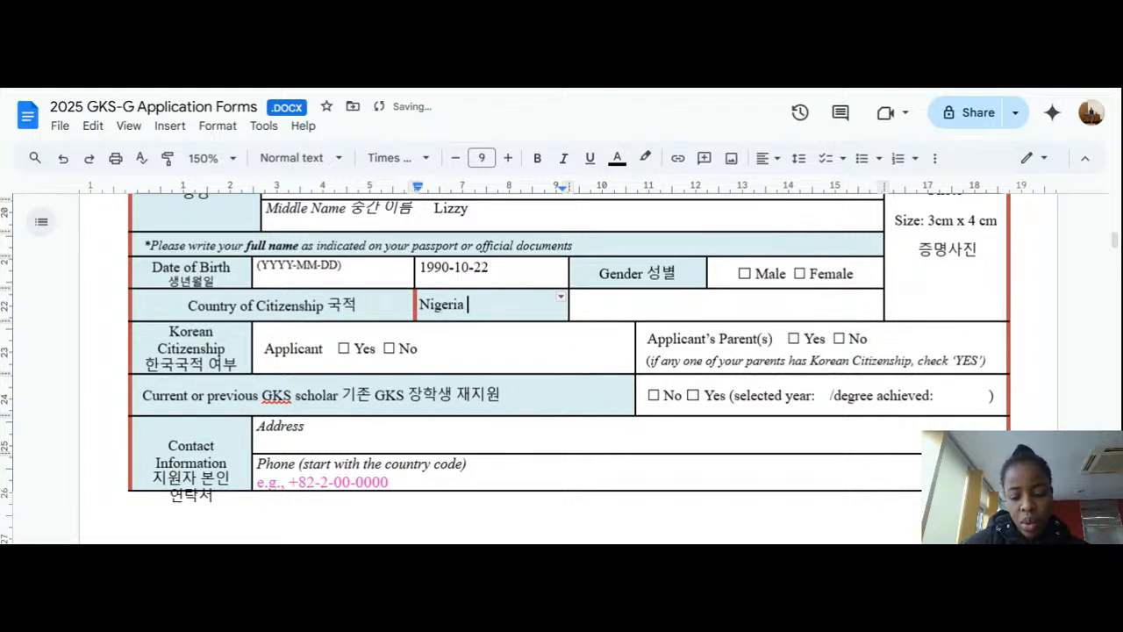
pyautogui.press('BackSpace')
pyautogui.press('BackSpace')
pyautogui.press('BackSpace')
pyautogui.press('BackSpace')
pyautogui.press('BackSpace')
pyautogui.press('BackSpace')
pyautogui.press('BackSpace')
pyautogui.press('BackSpace')
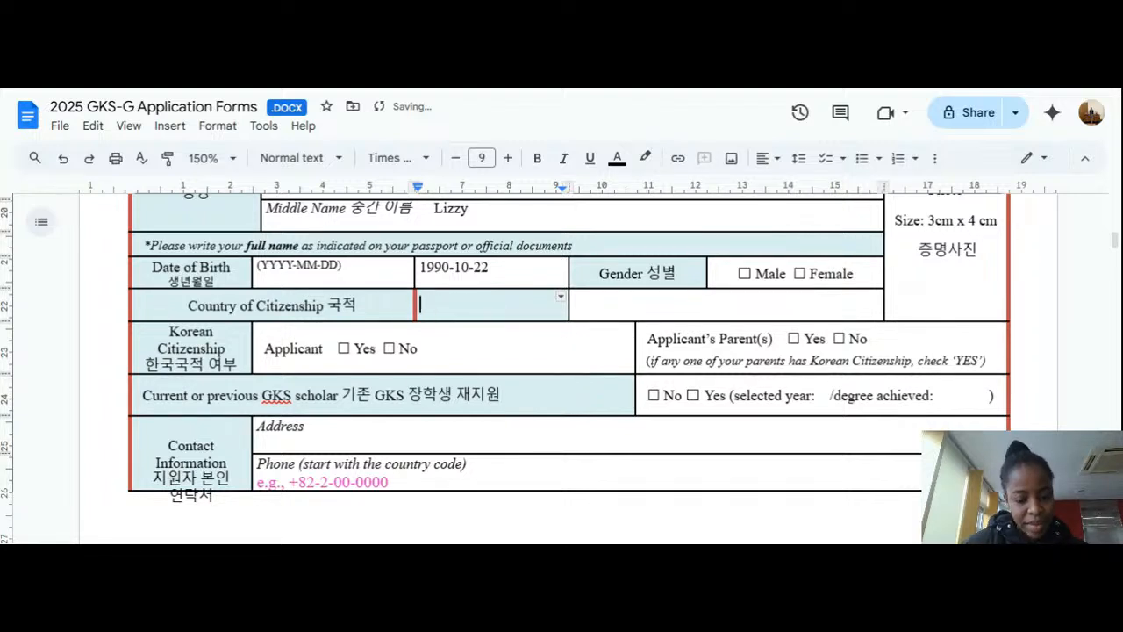
pyautogui.write('Egy')
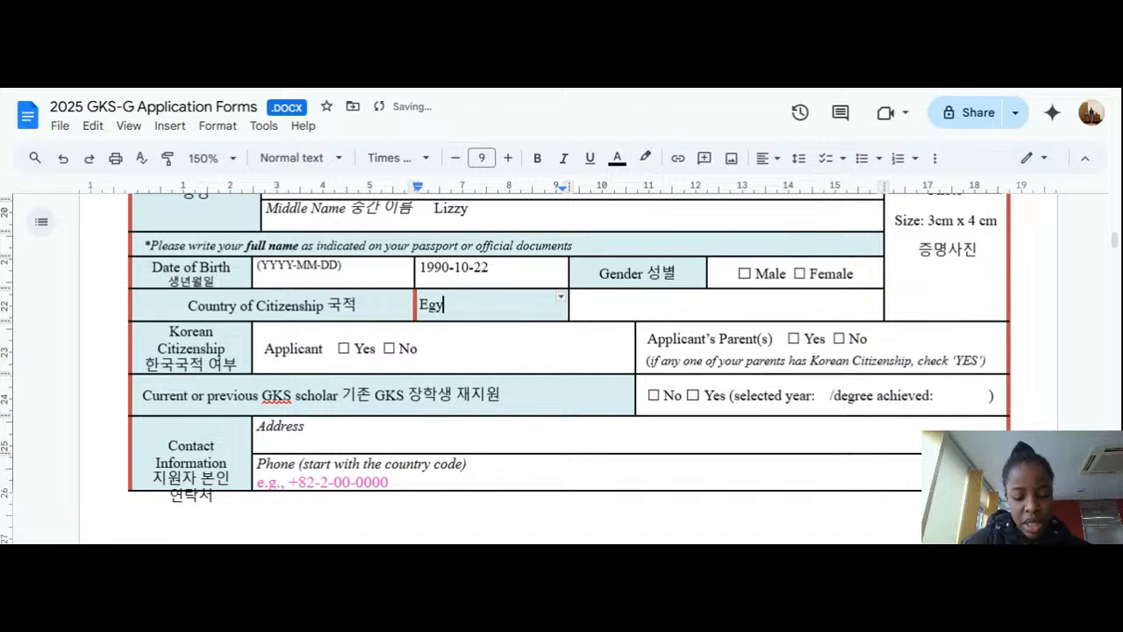
pyautogui.write('p')
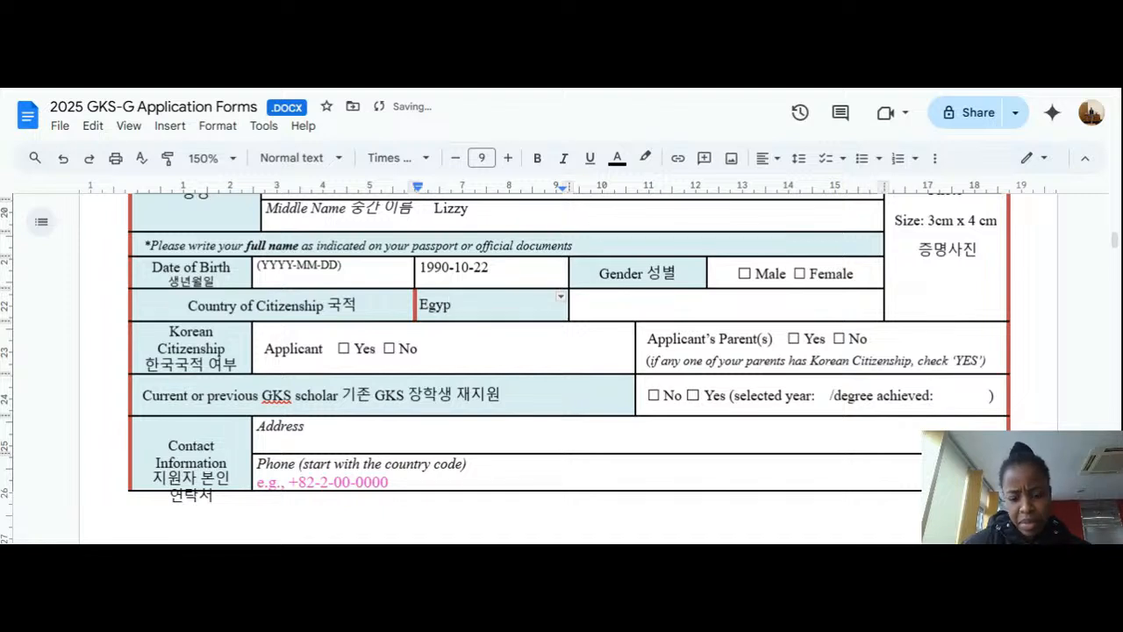
pyautogui.write('t')
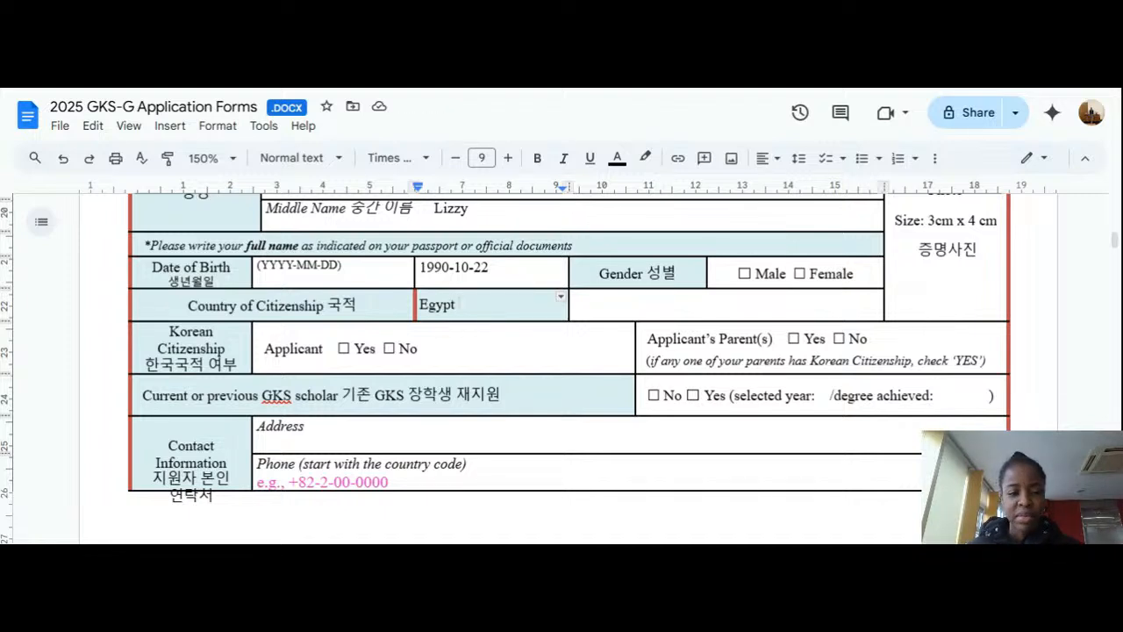
pyautogui.scroll(-2, 544, 368)
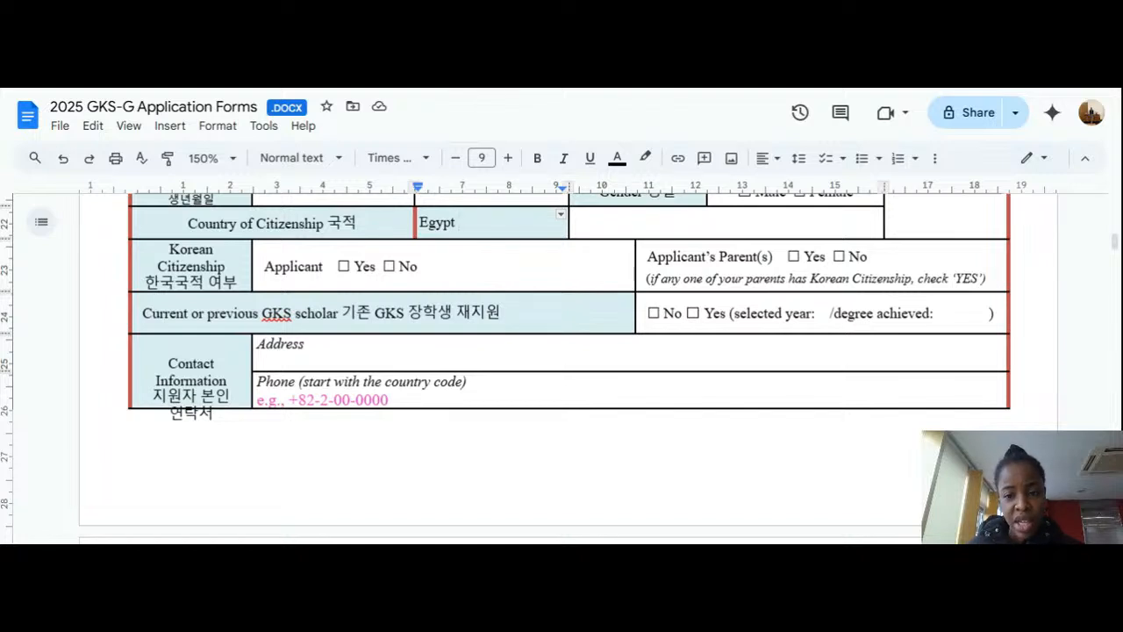
pyautogui.click(844, 257)
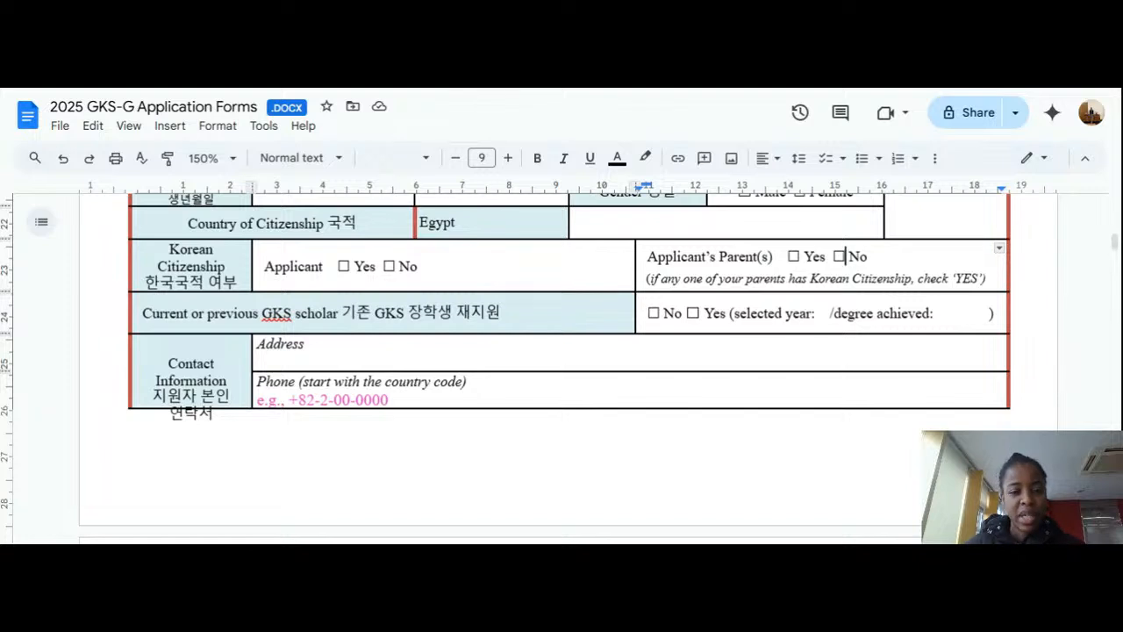
pyautogui.click(384, 266)
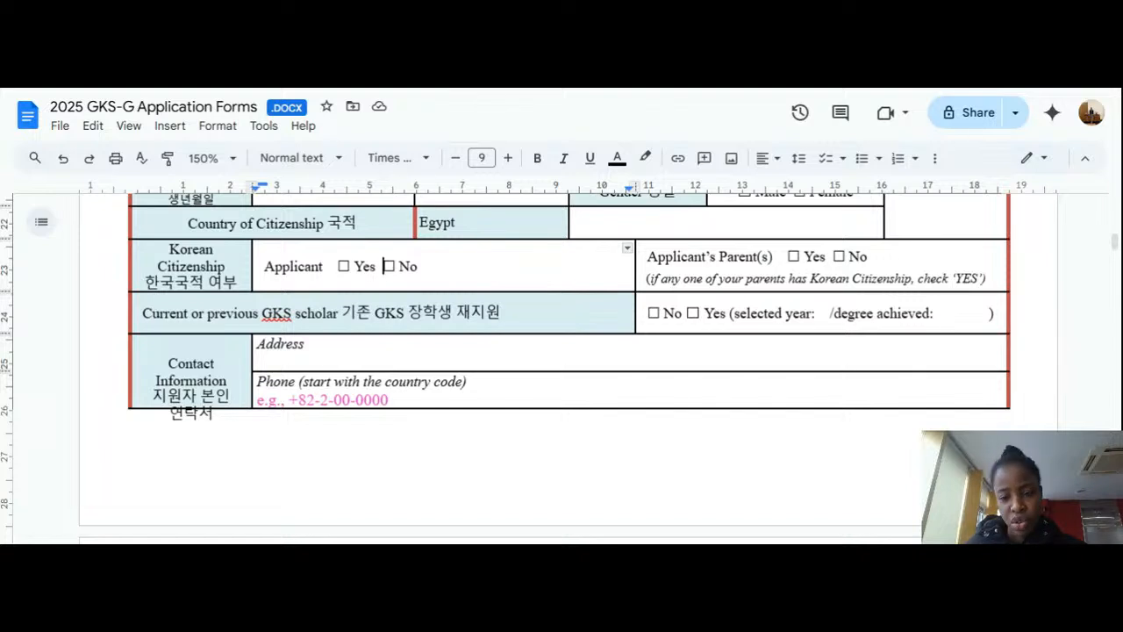
pyautogui.scroll(-1, 562, 351)
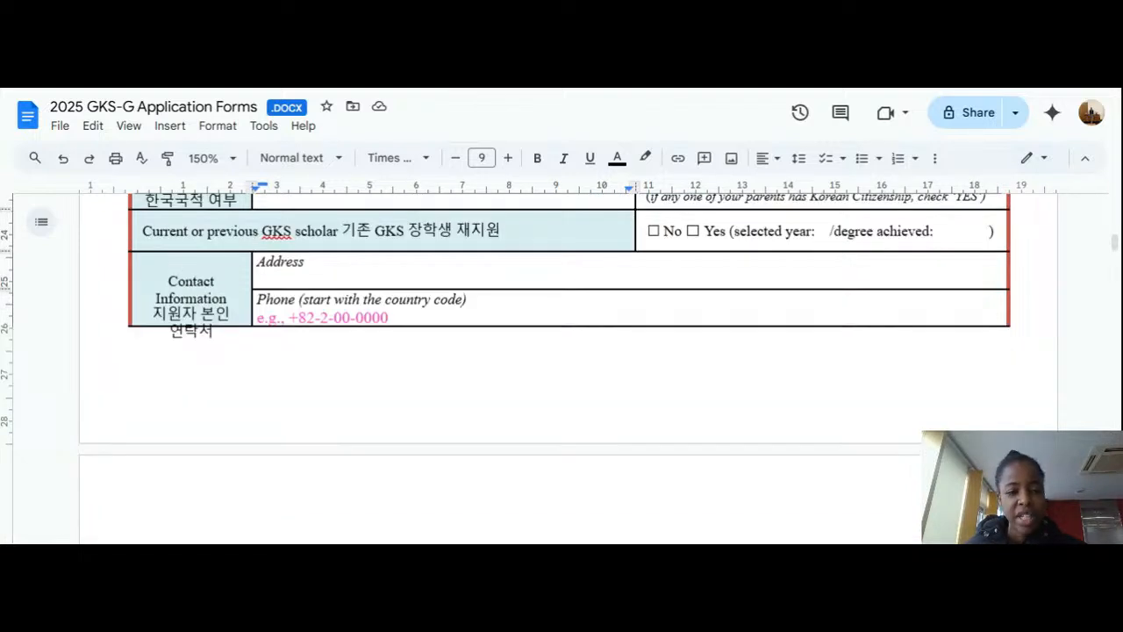
pyautogui.click(258, 279)
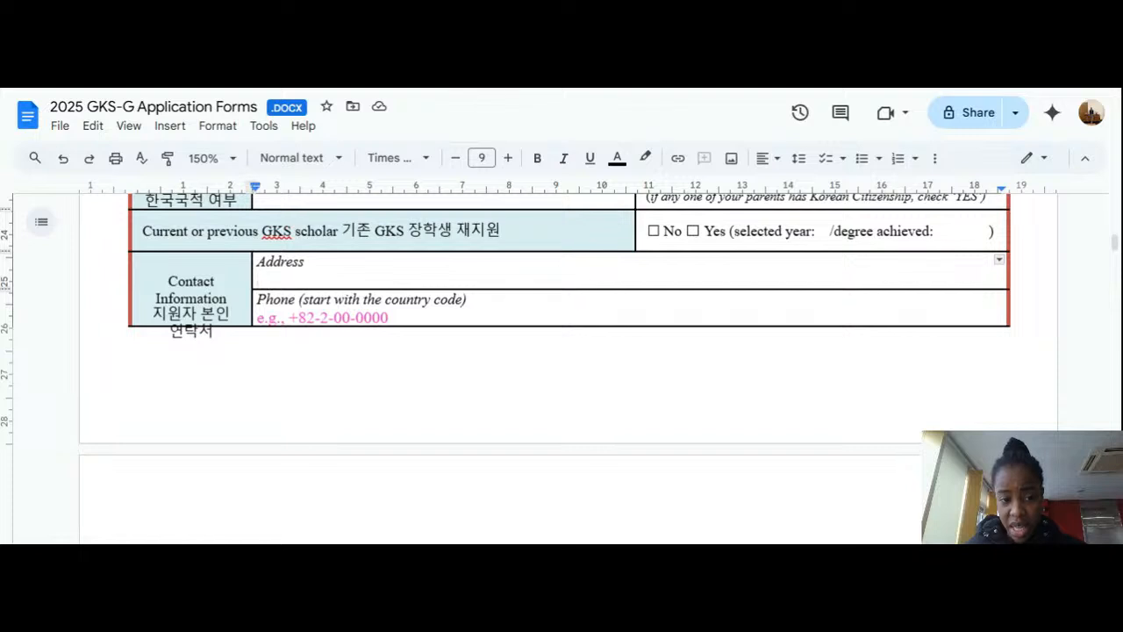
pyautogui.click(390, 317)
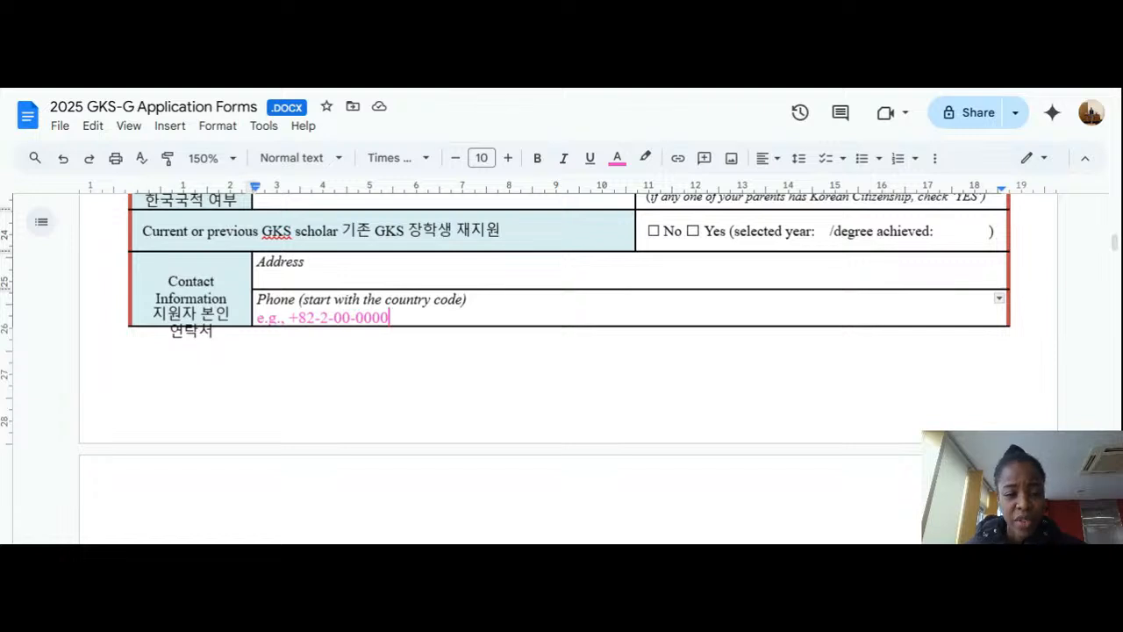
# Step: Delete the pink 'e.g., +82-2-00-0000' example text so the Phone cell is blank
pyautogui.scroll(-2, 561, 351)
pyautogui.scroll(4, 562, 351)
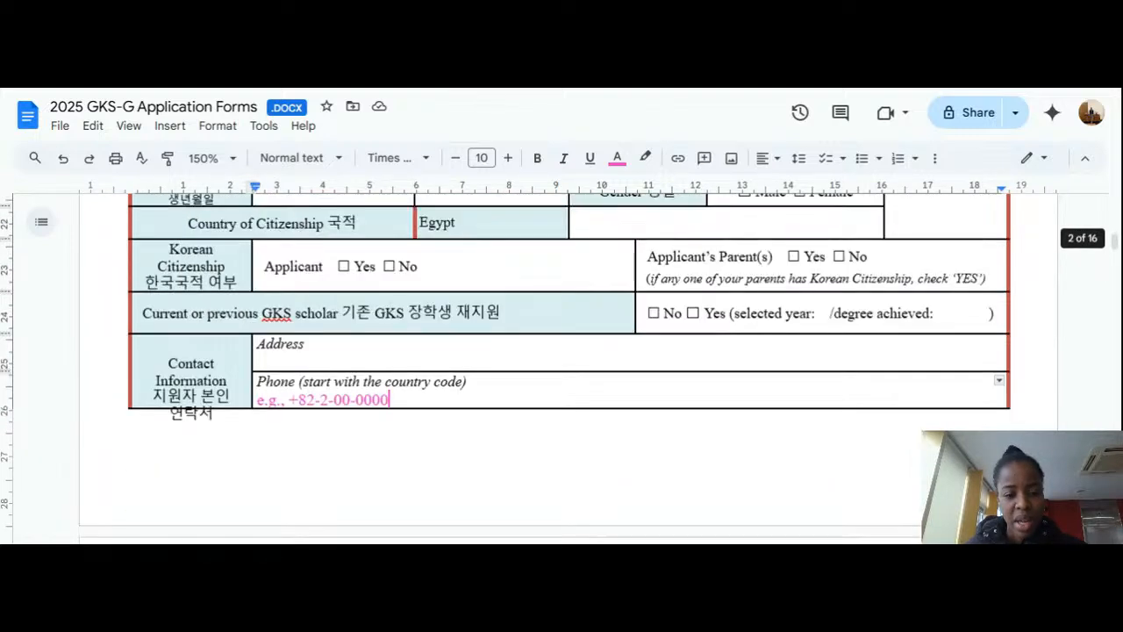
pyautogui.scroll(-2, 562, 351)
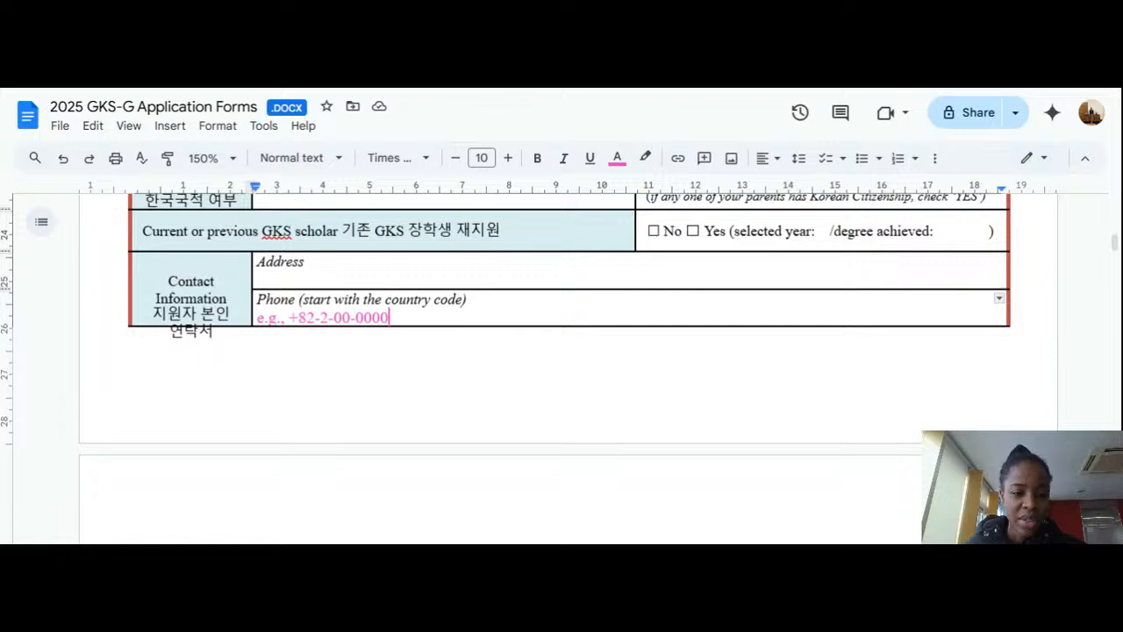
pyautogui.scroll(-4, 468, 459)
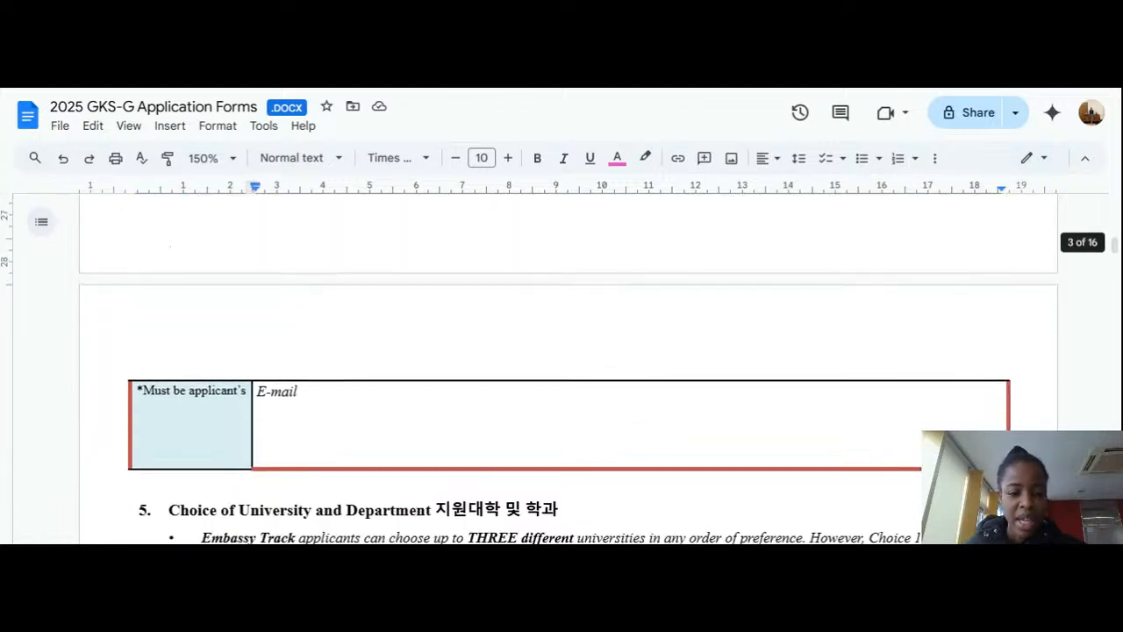
pyautogui.scroll(-2, 468, 459)
pyautogui.scroll(6, 569, 368)
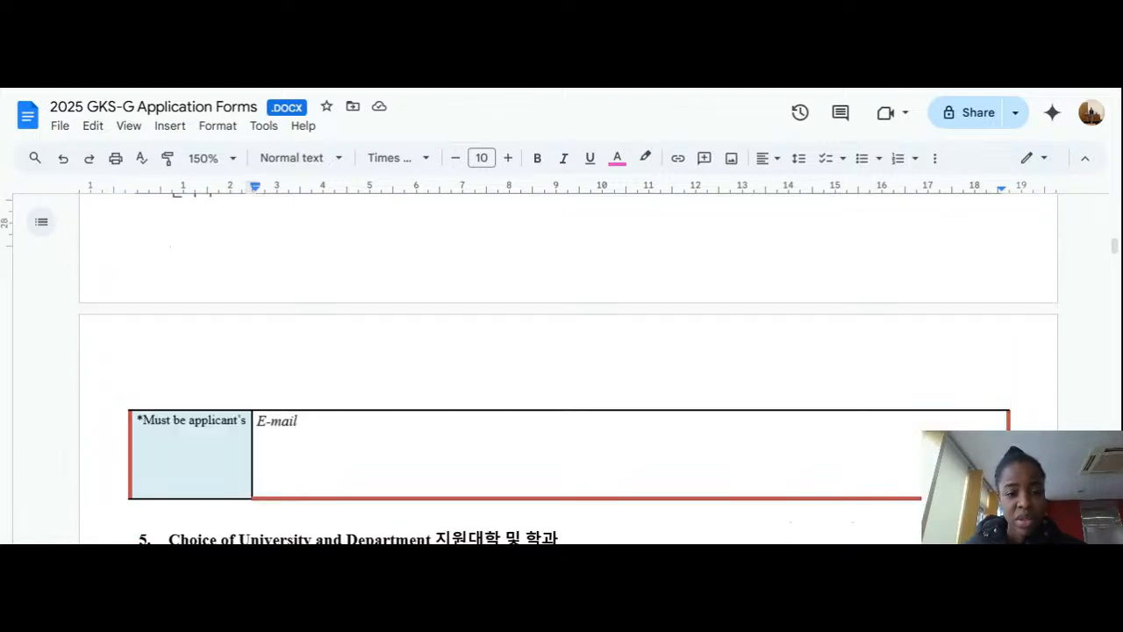
pyautogui.press('BackSpace')
pyautogui.press('BackSpace')
pyautogui.press('BackSpace')
pyautogui.press('BackSpace')
pyautogui.press('BackSpace')
pyautogui.press('BackSpace')
pyautogui.press('BackSpace')
pyautogui.press('BackSpace')
pyautogui.press('BackSpace')
pyautogui.press('BackSpace')
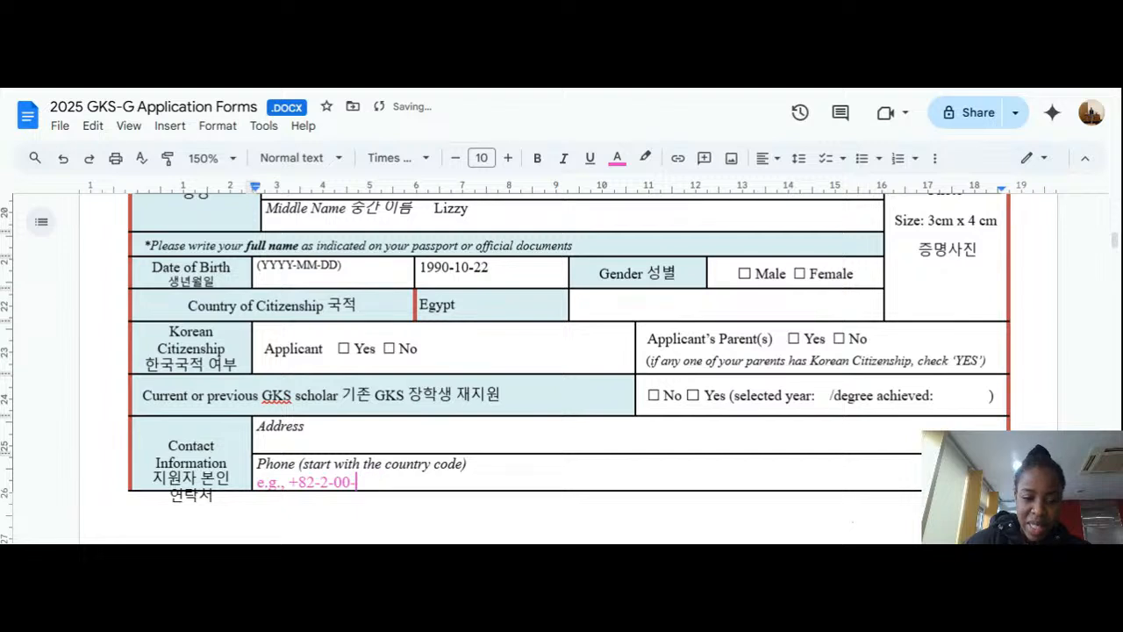
pyautogui.press('BackSpace')
pyautogui.press('BackSpace')
pyautogui.press('BackSpace')
pyautogui.press('BackSpace')
pyautogui.press('BackSpace')
pyautogui.press('BackSpace')
pyautogui.press('BackSpace')
pyautogui.press('BackSpace')
pyautogui.press('BackSpace')
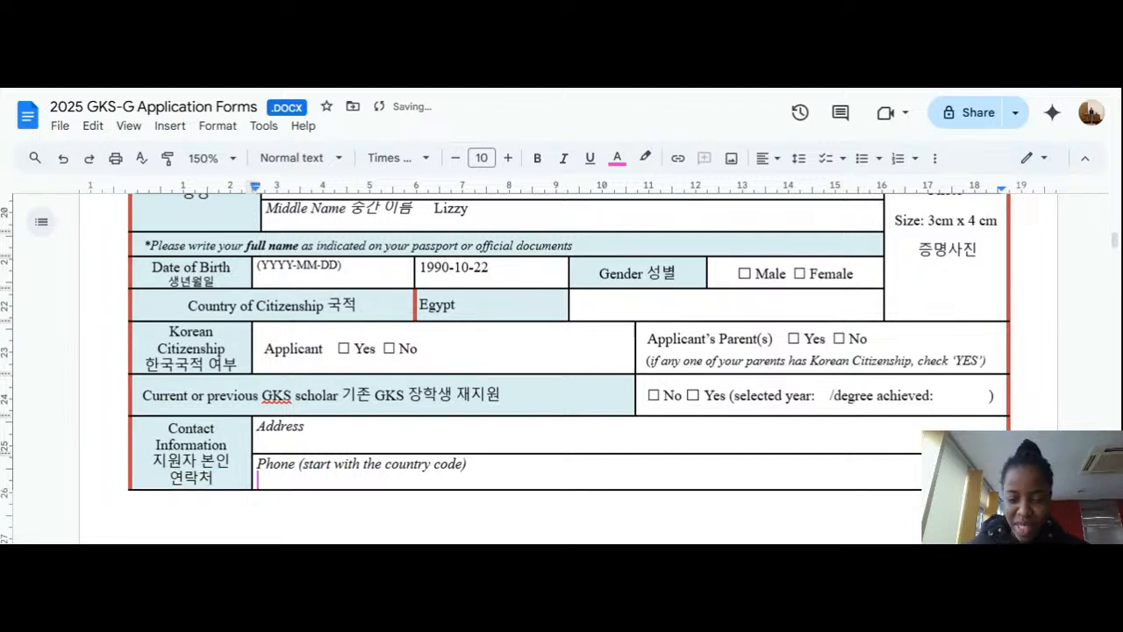
pyautogui.scroll(-2, 568, 369)
pyautogui.scroll(-3, 527, 368)
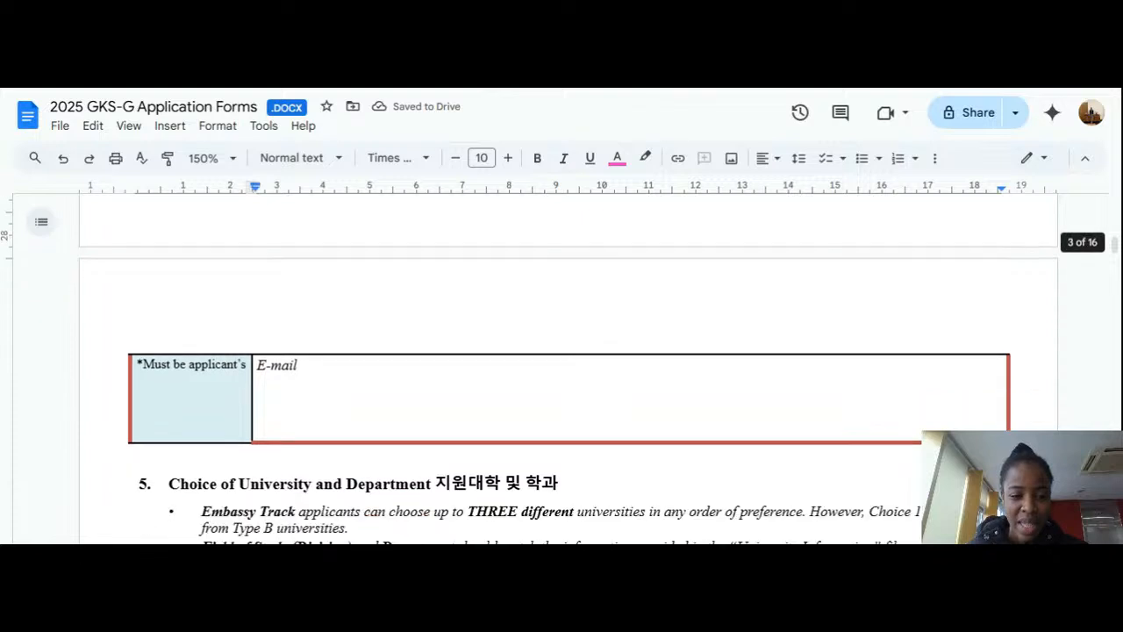
pyautogui.click(267, 331)
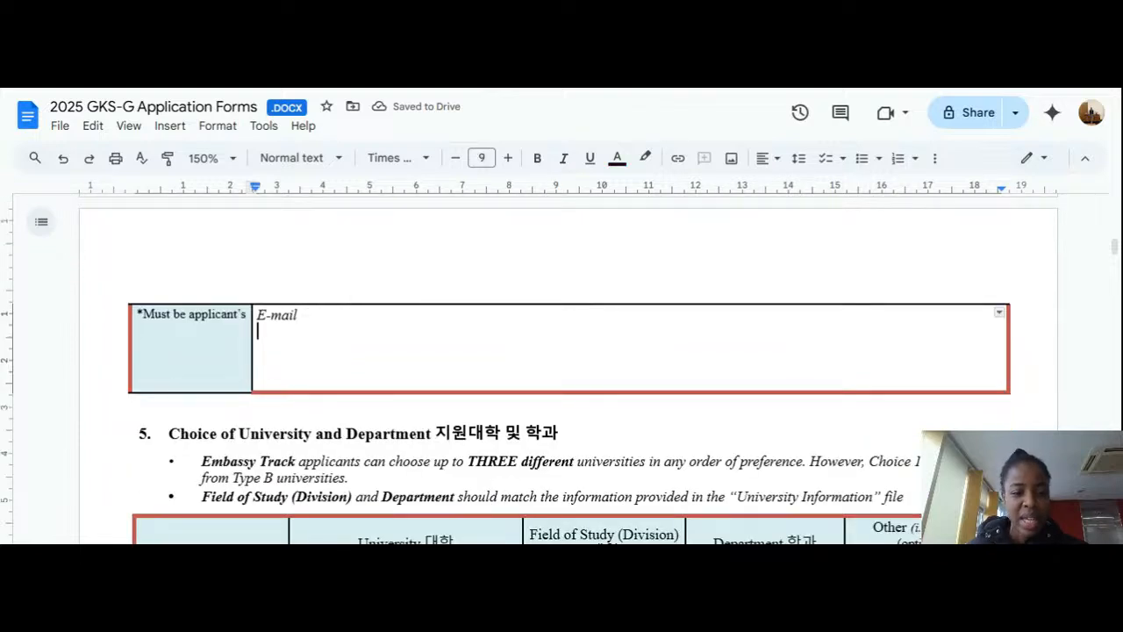
pyautogui.scroll(-5, 562, 369)
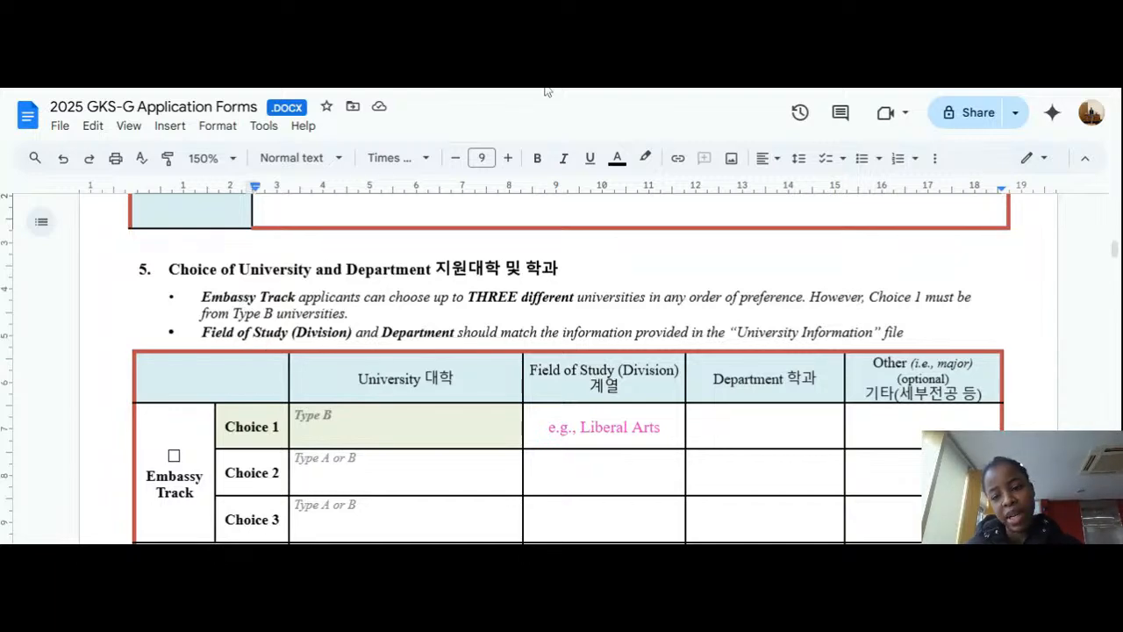
pyautogui.scroll(-2, 562, 368)
pyautogui.scroll(2, 562, 369)
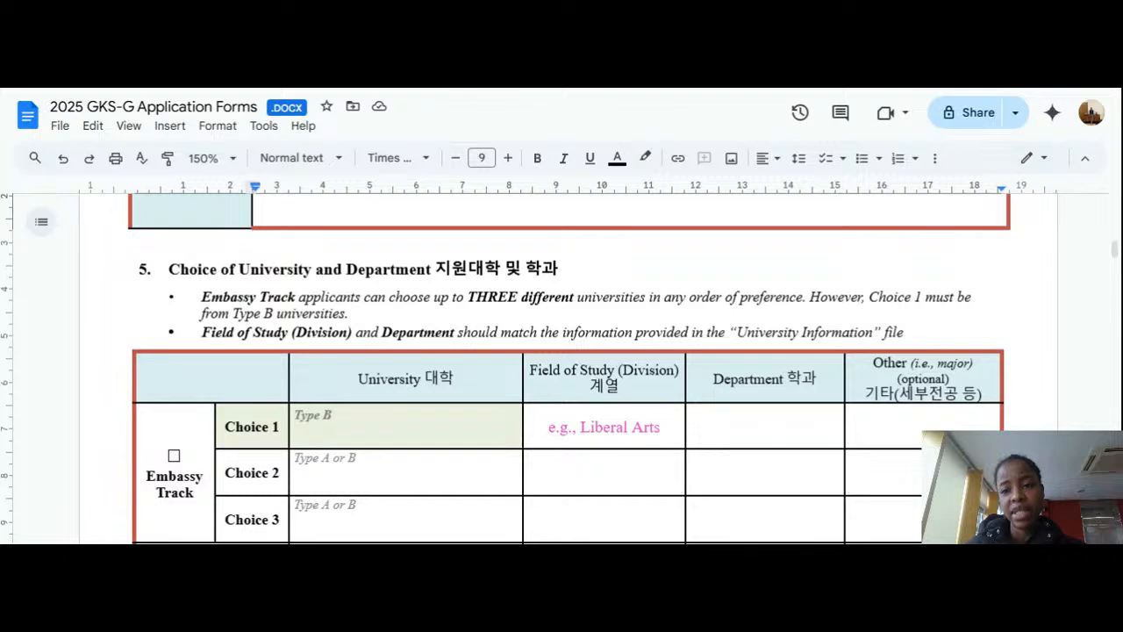
pyautogui.click(184, 455)
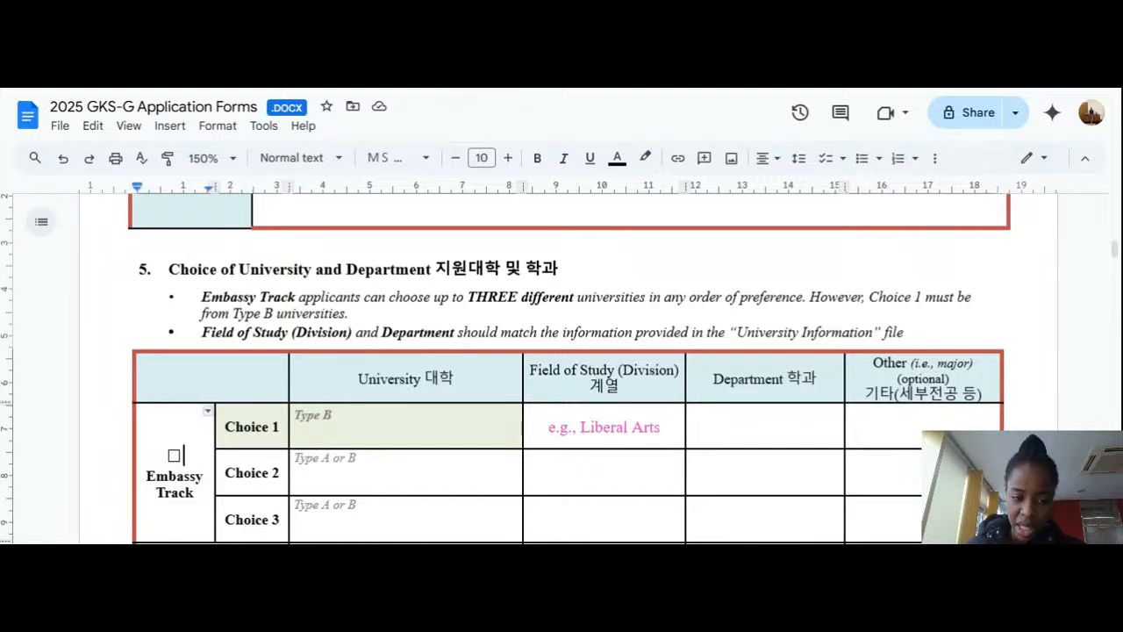
pyautogui.hotkey('shift', 'Left')
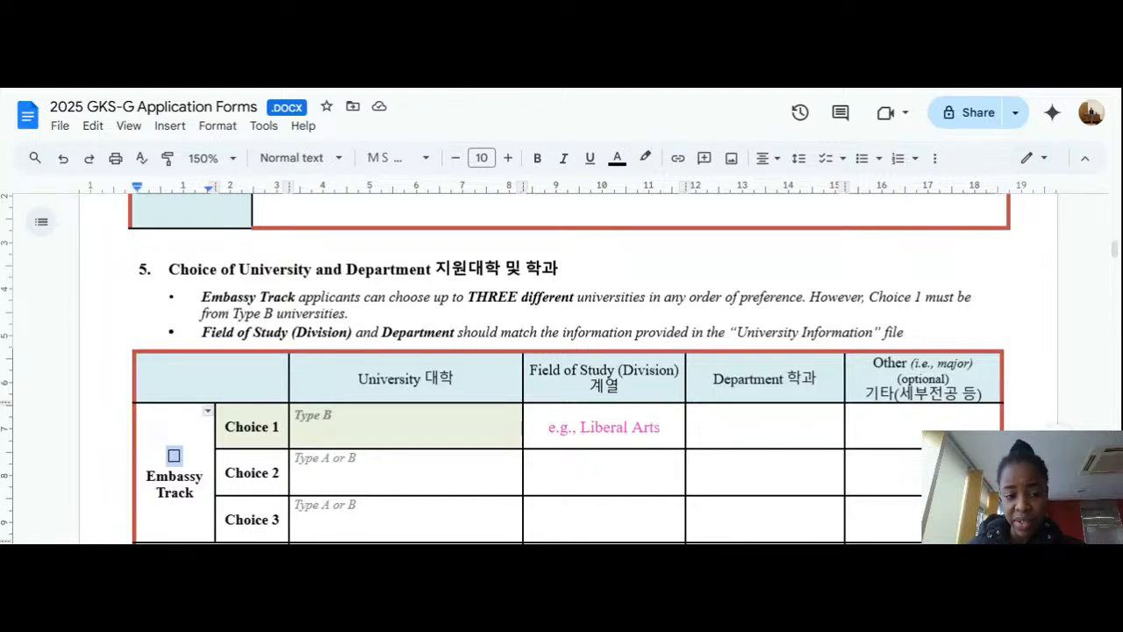
pyautogui.click(297, 432)
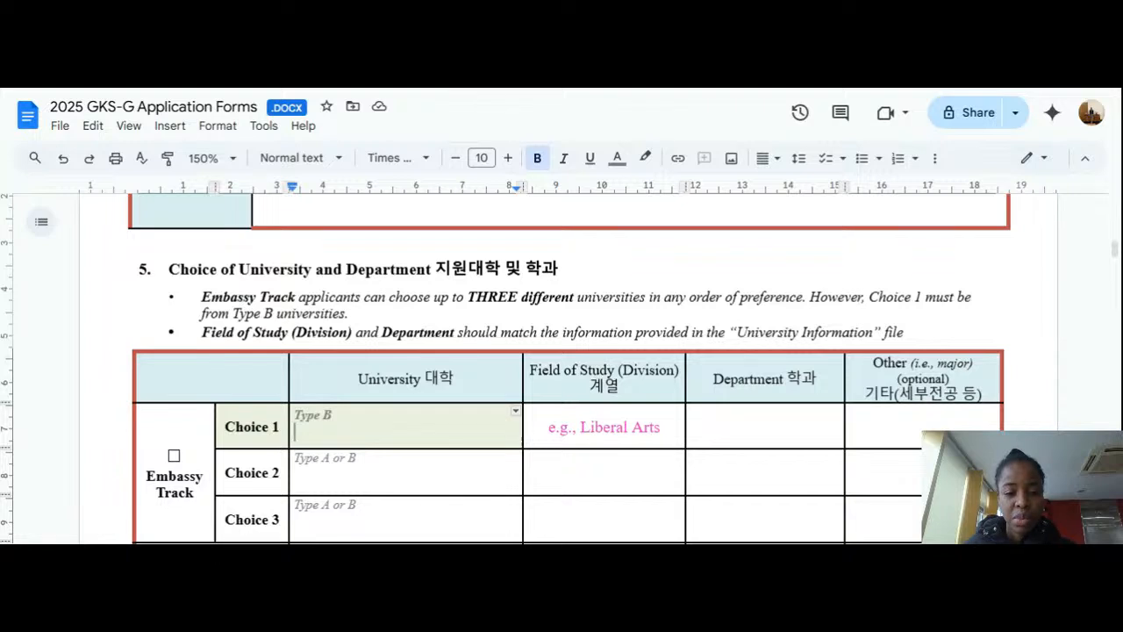
# Step: Type 'SunMoon University' into the Choice 1 University cell, correcting typos along the way
pyautogui.scroll(-1, 562, 369)
pyautogui.scroll(-2, 562, 368)
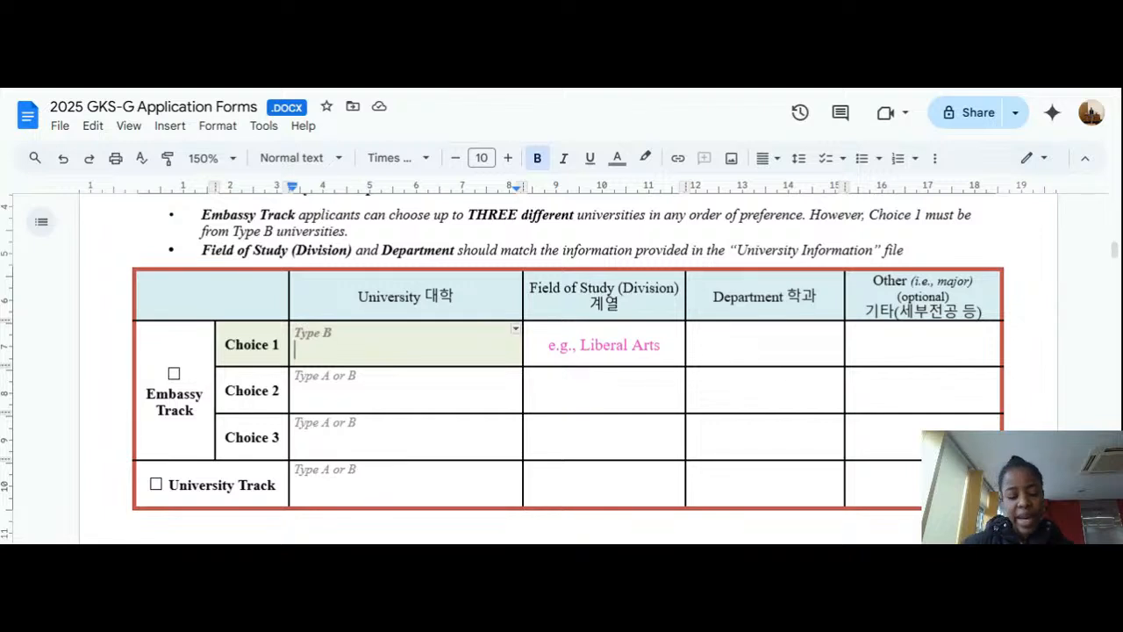
pyautogui.write('Su')
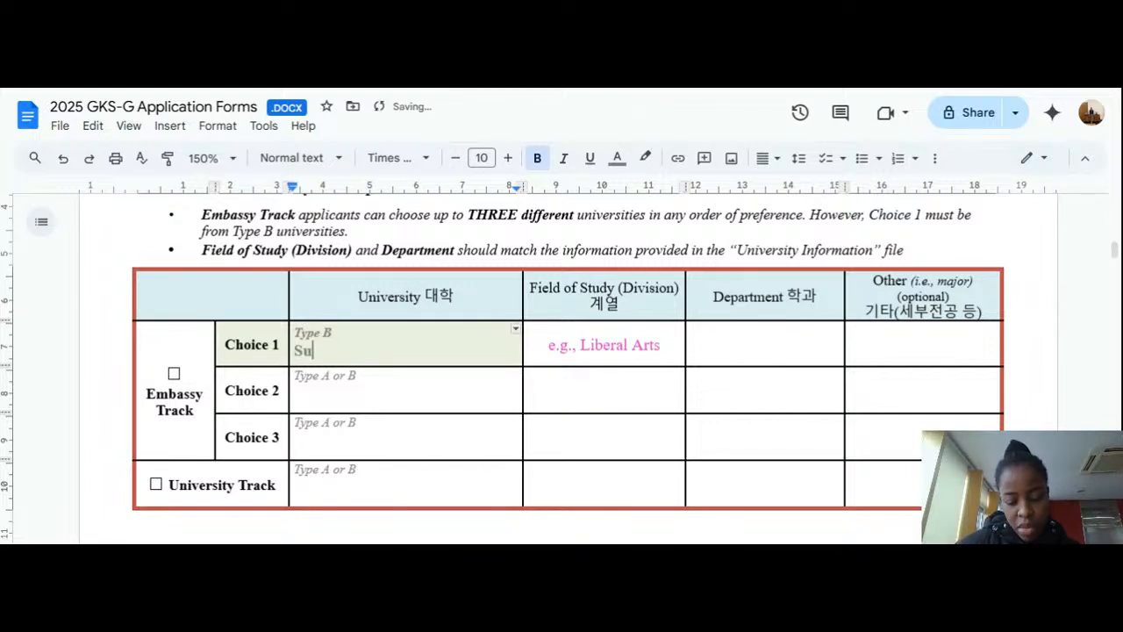
pyautogui.press('BackSpace')
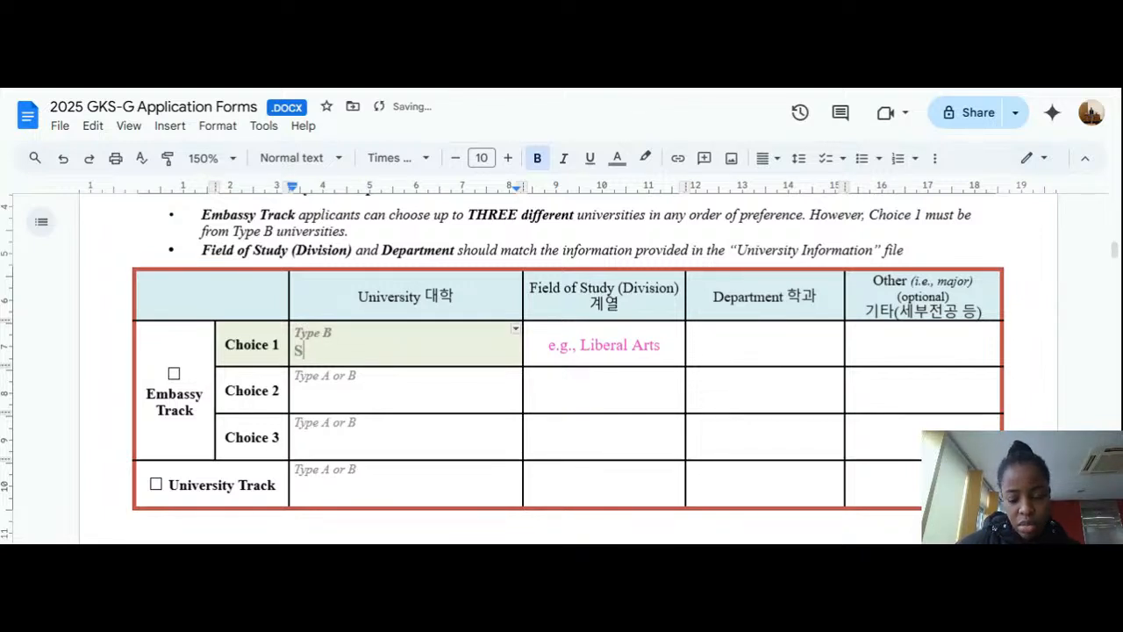
pyautogui.write('oon')
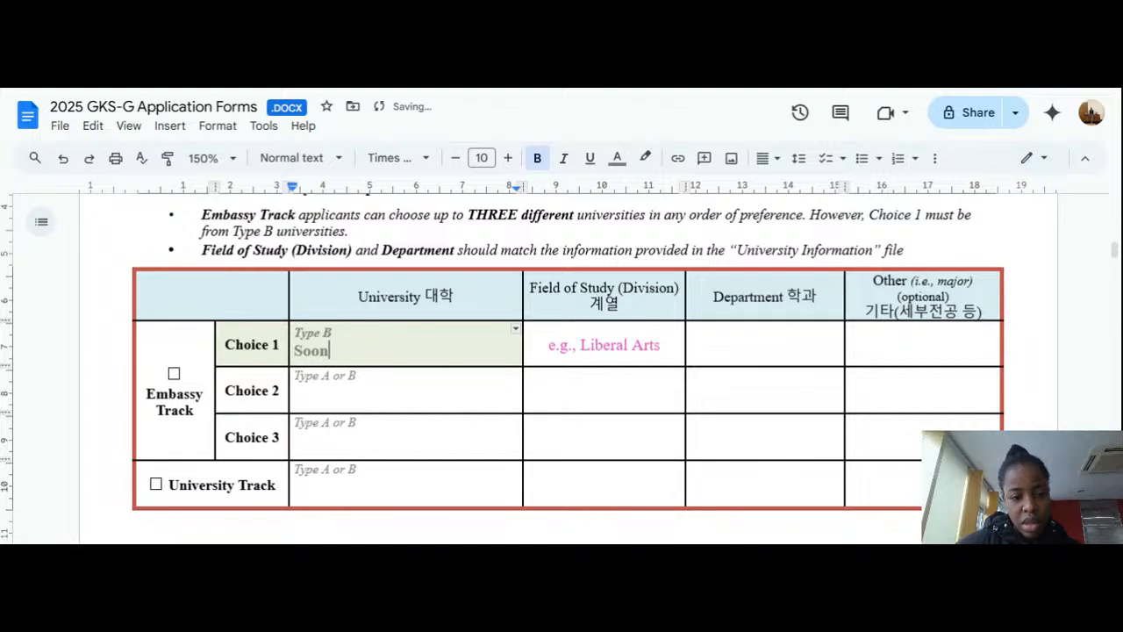
pyautogui.write('Mu')
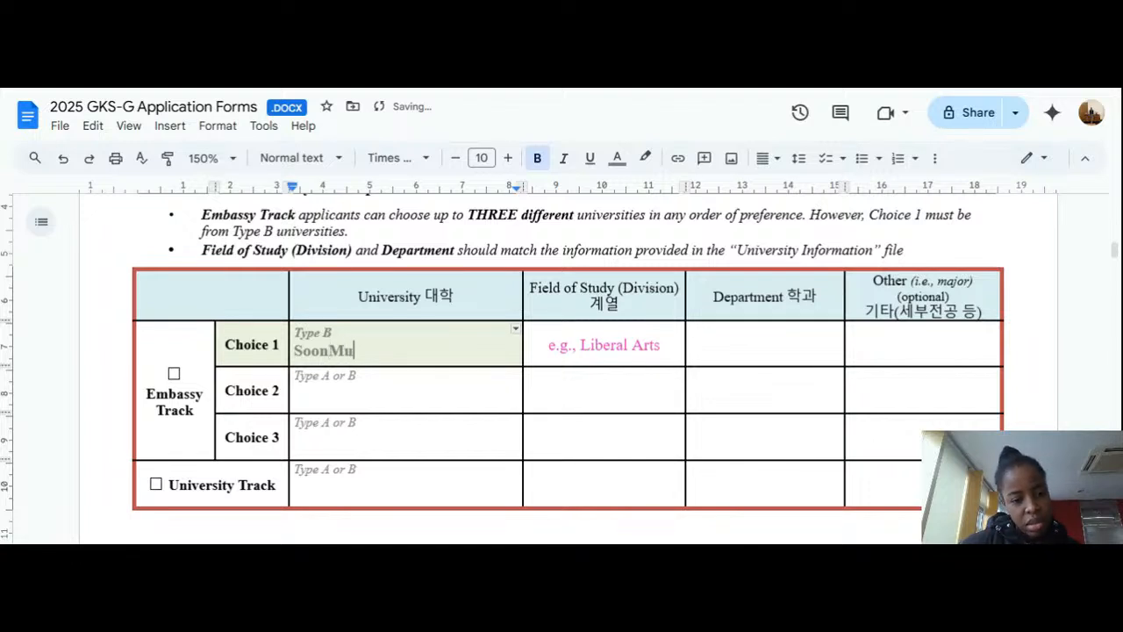
pyautogui.press('BackSpace')
pyautogui.press('BackSpace')
pyautogui.press('BackSpace')
pyautogui.press('BackSpace')
pyautogui.press('BackSpace')
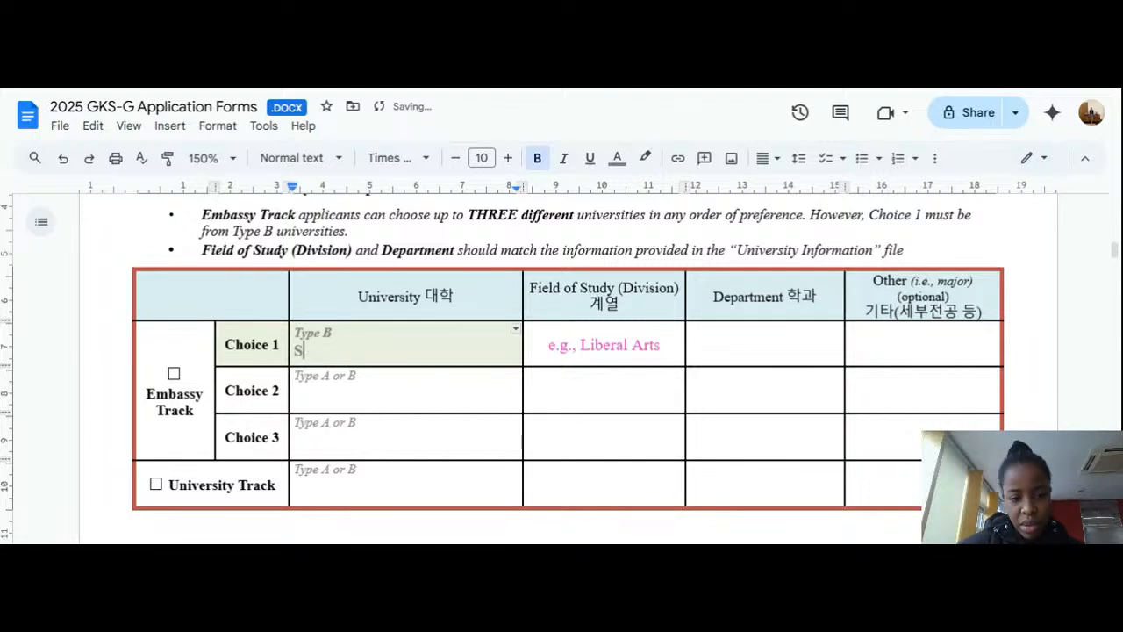
pyautogui.write('unM')
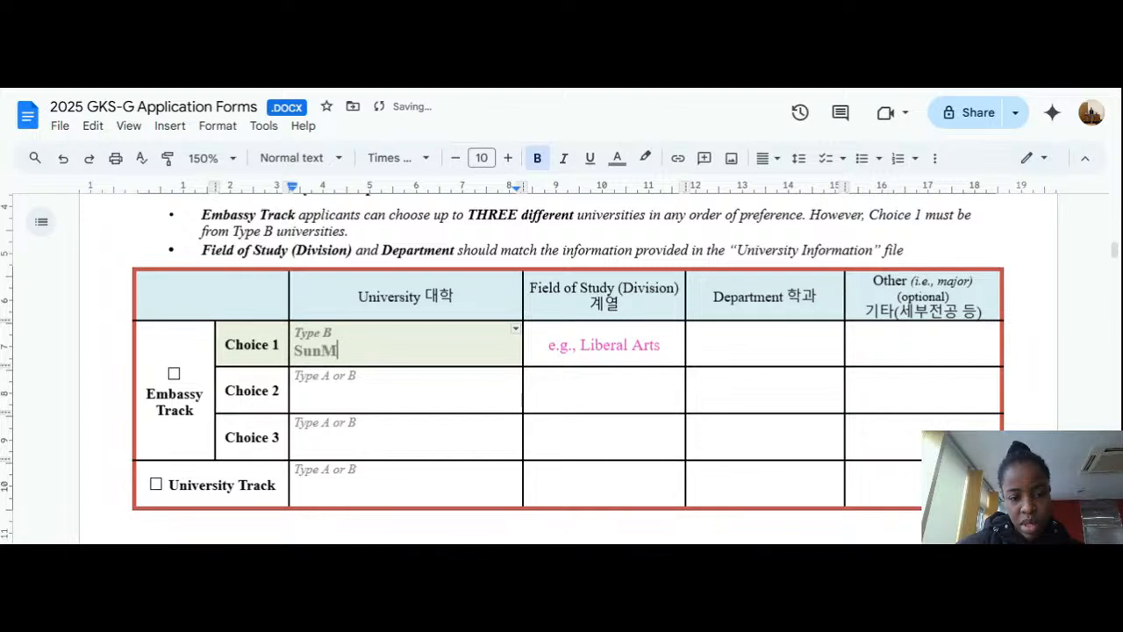
pyautogui.write('oon')
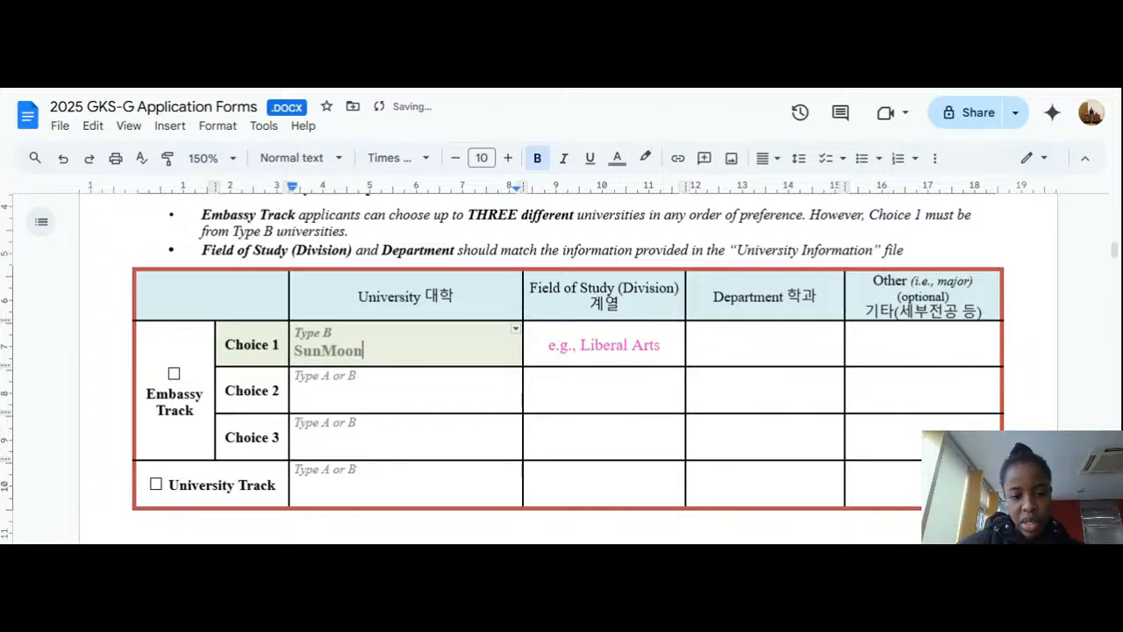
pyautogui.write(' Uno')
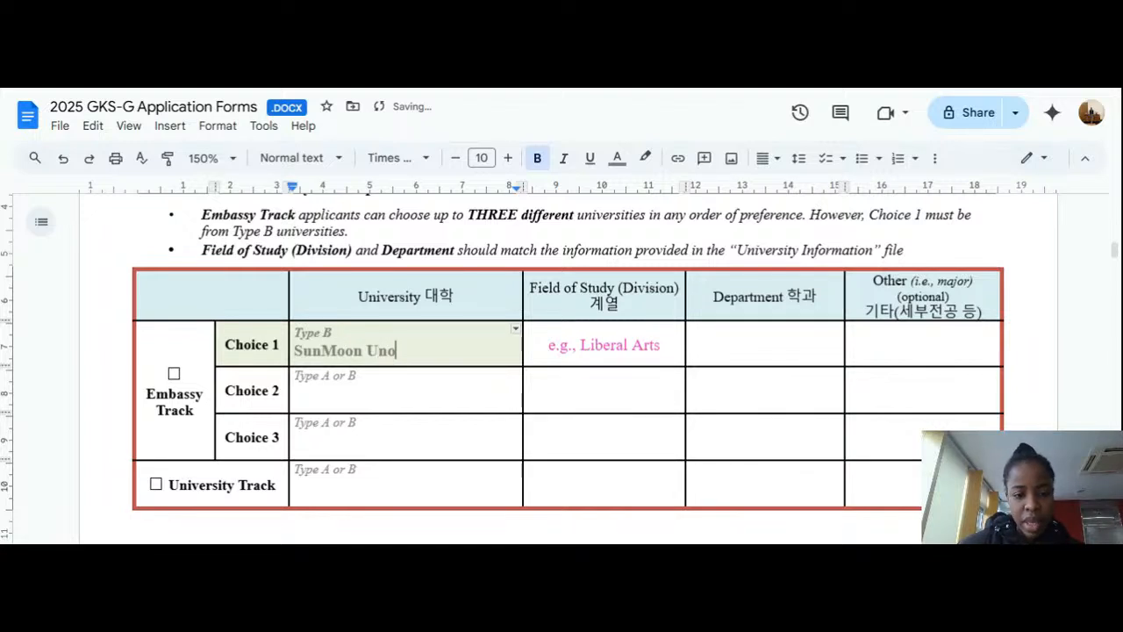
pyautogui.press('BackSpace')
pyautogui.write('iver')
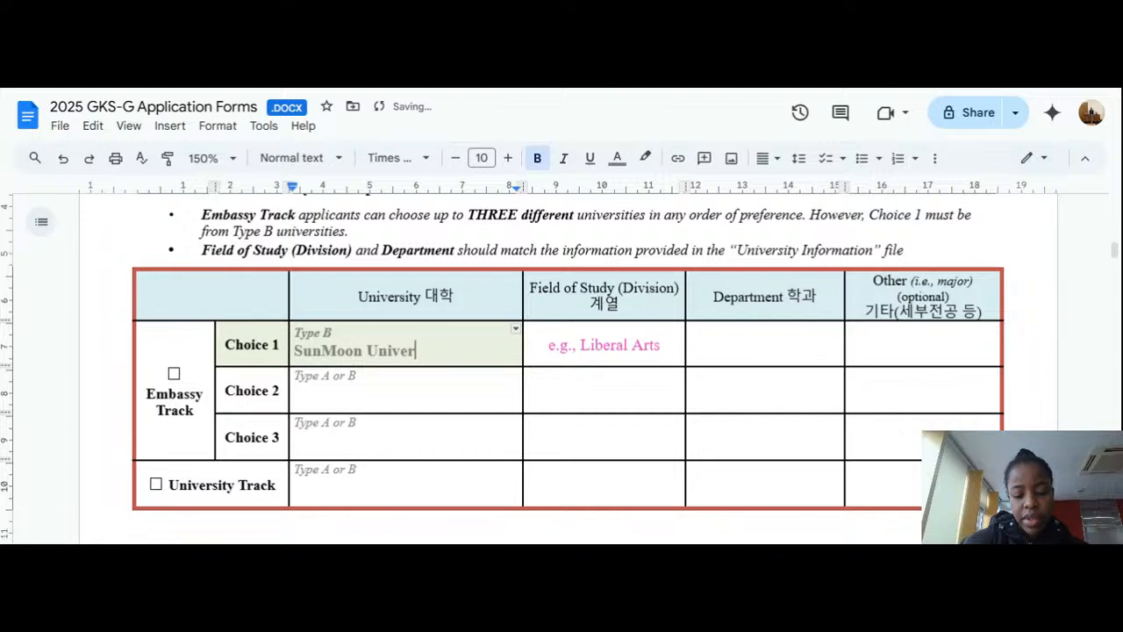
pyautogui.write('sity')
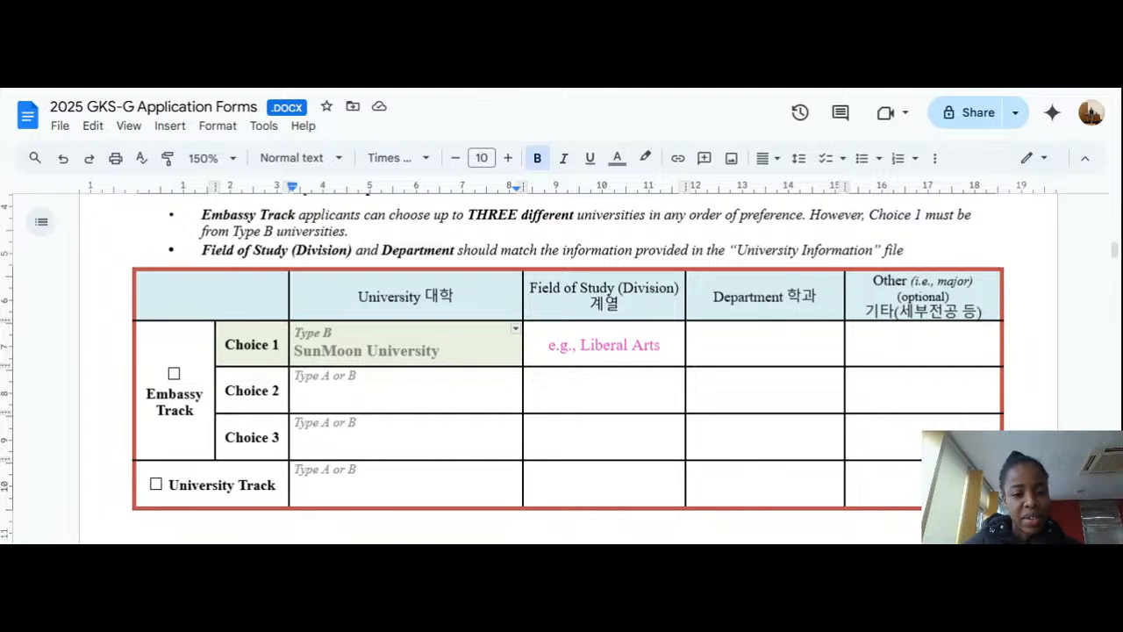
pyautogui.click(296, 391)
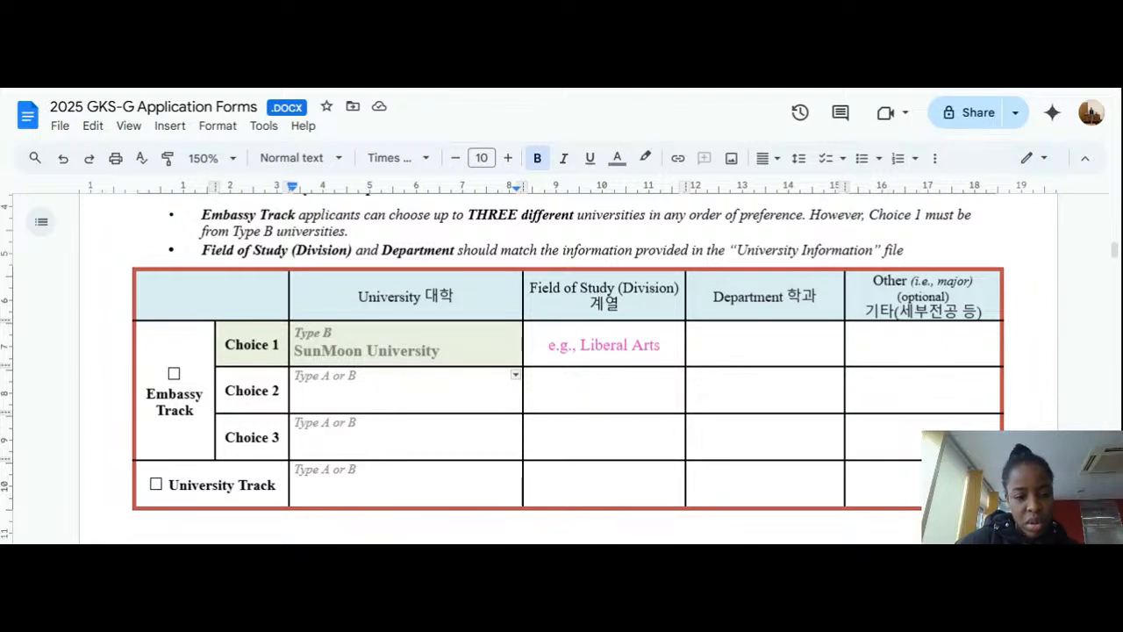
# Step: Enter Kyung Hee University as Choice 2 and Sogang University as Choice 3
pyautogui.write('K')
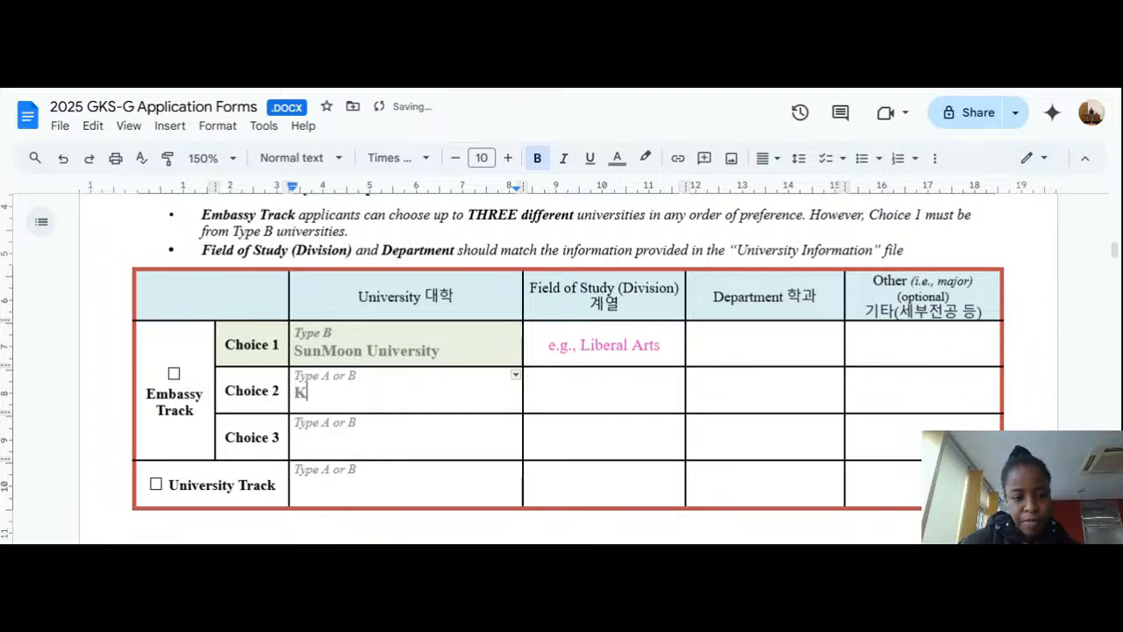
pyautogui.write('yung ')
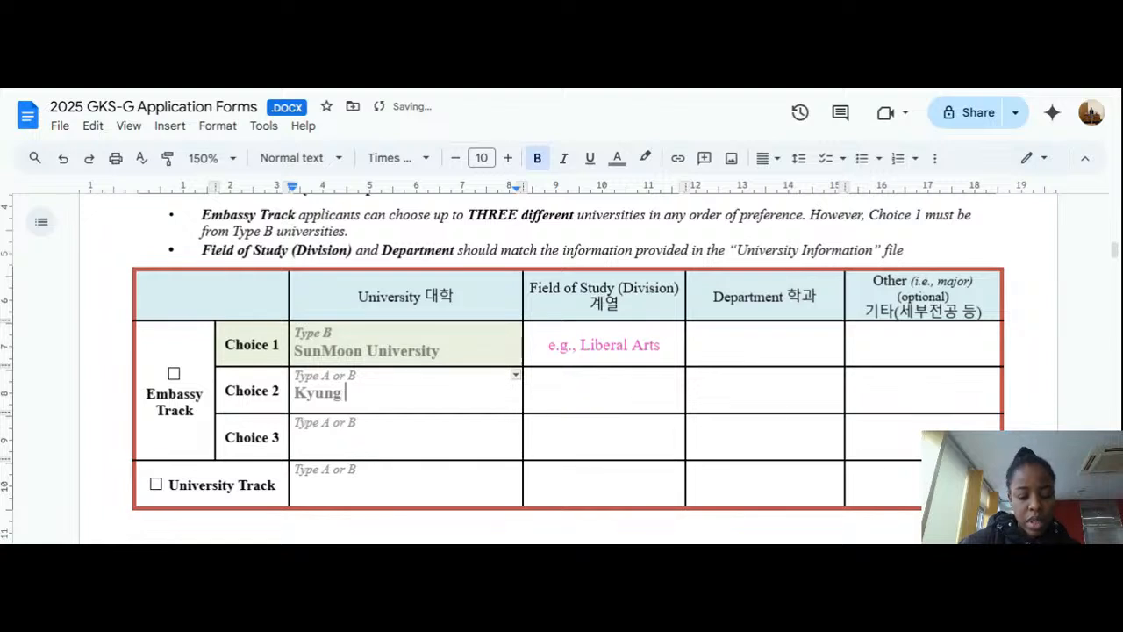
pyautogui.write('Hee ')
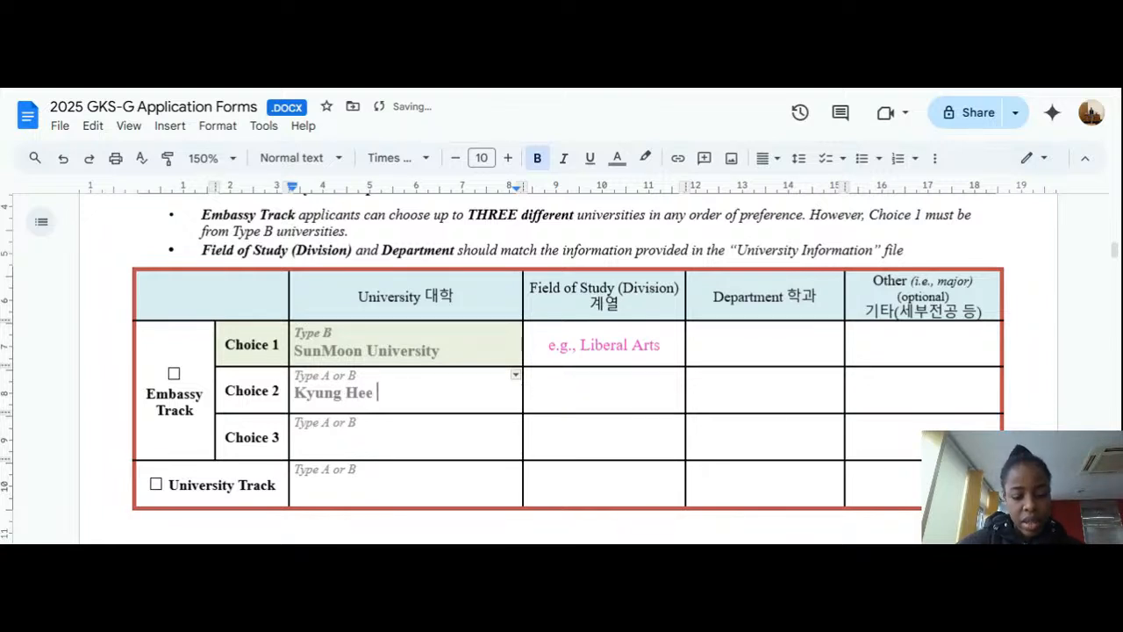
pyautogui.write('University')
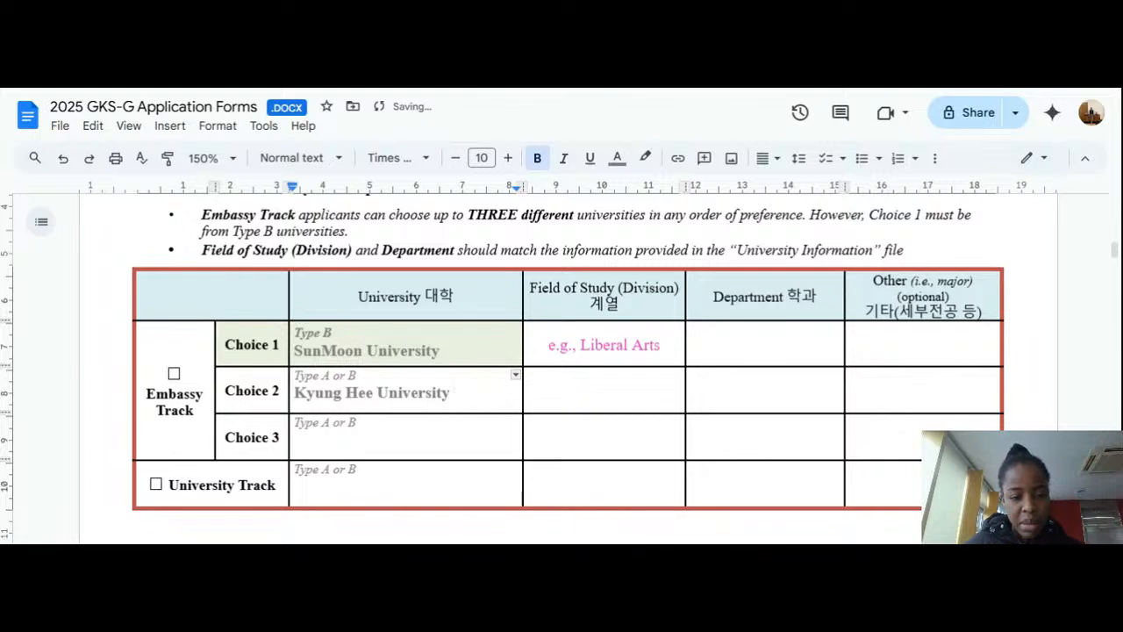
pyautogui.click(295, 440)
pyautogui.write('S')
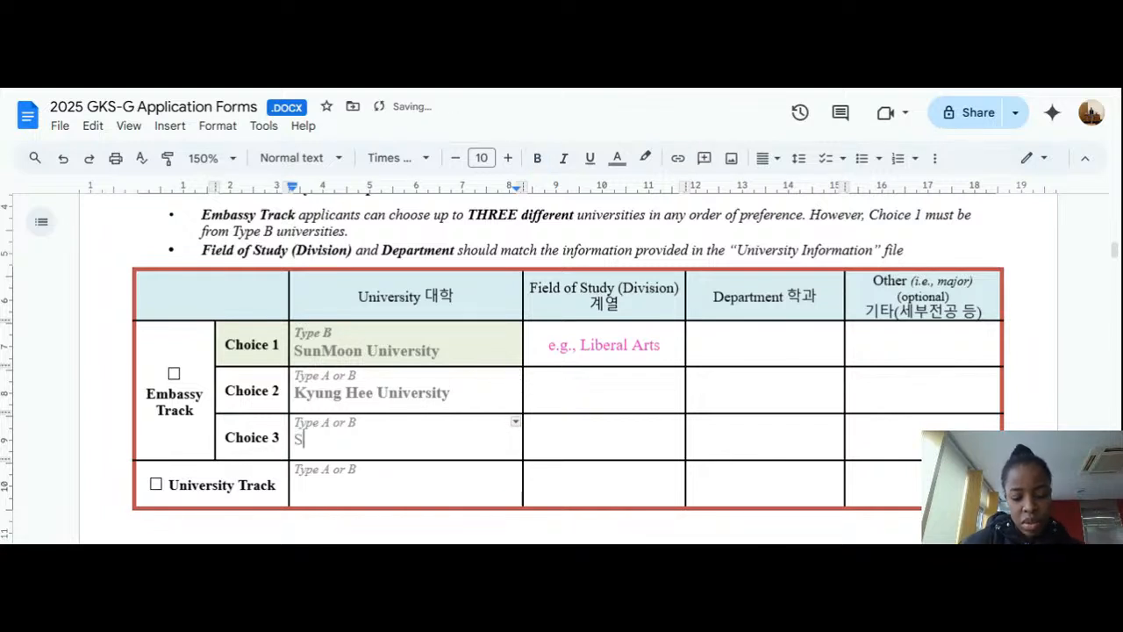
pyautogui.write('ogang UN')
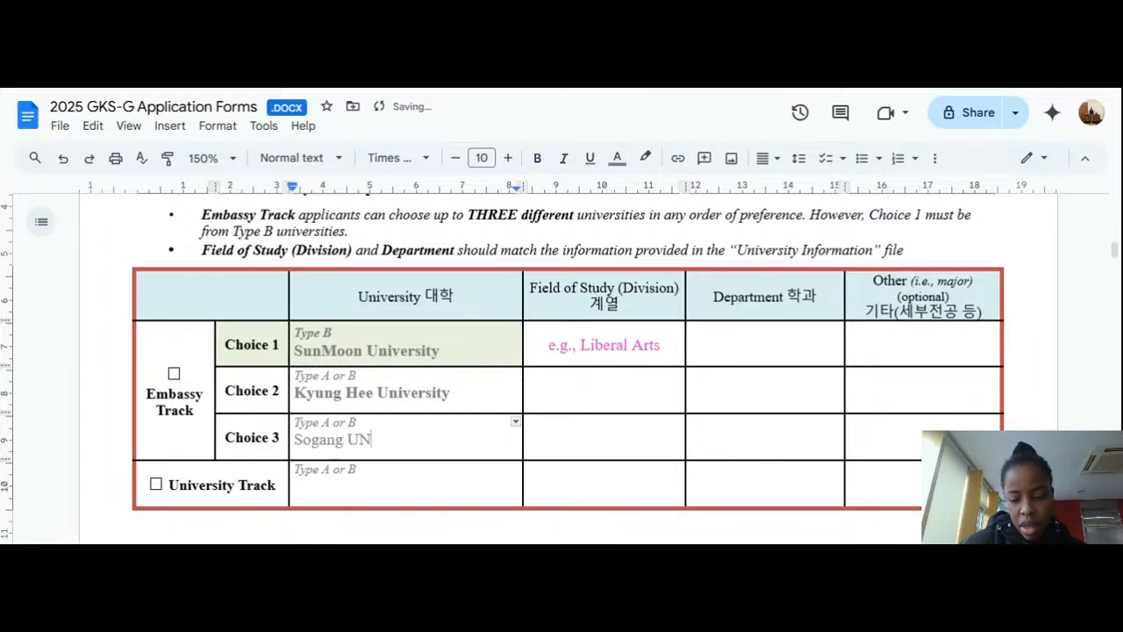
pyautogui.press('BackSpace')
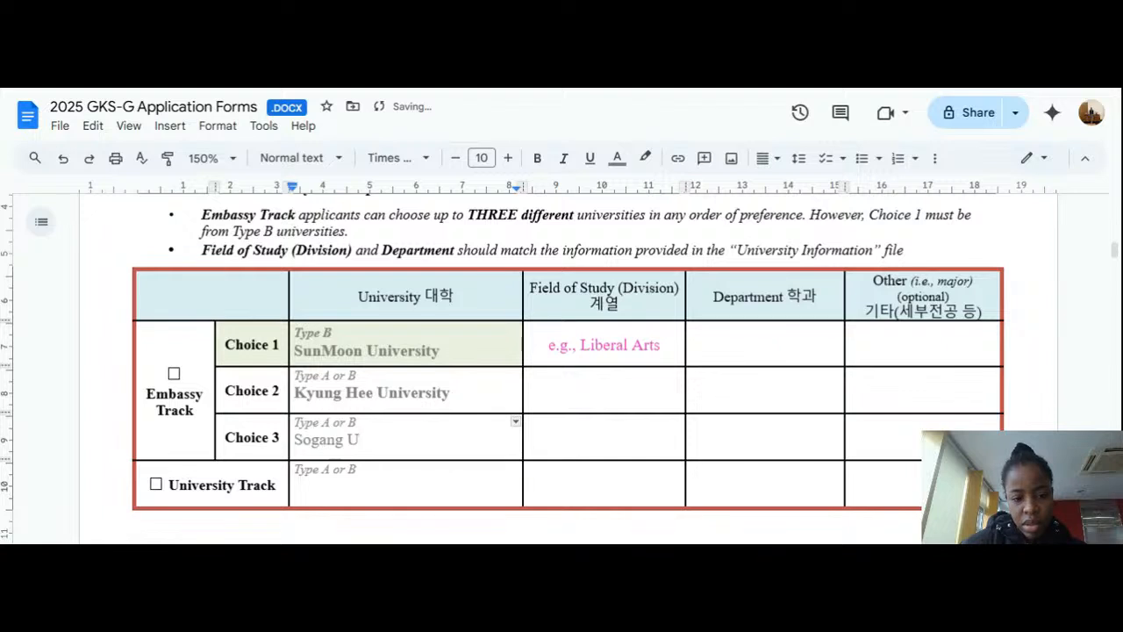
pyautogui.write('ni')
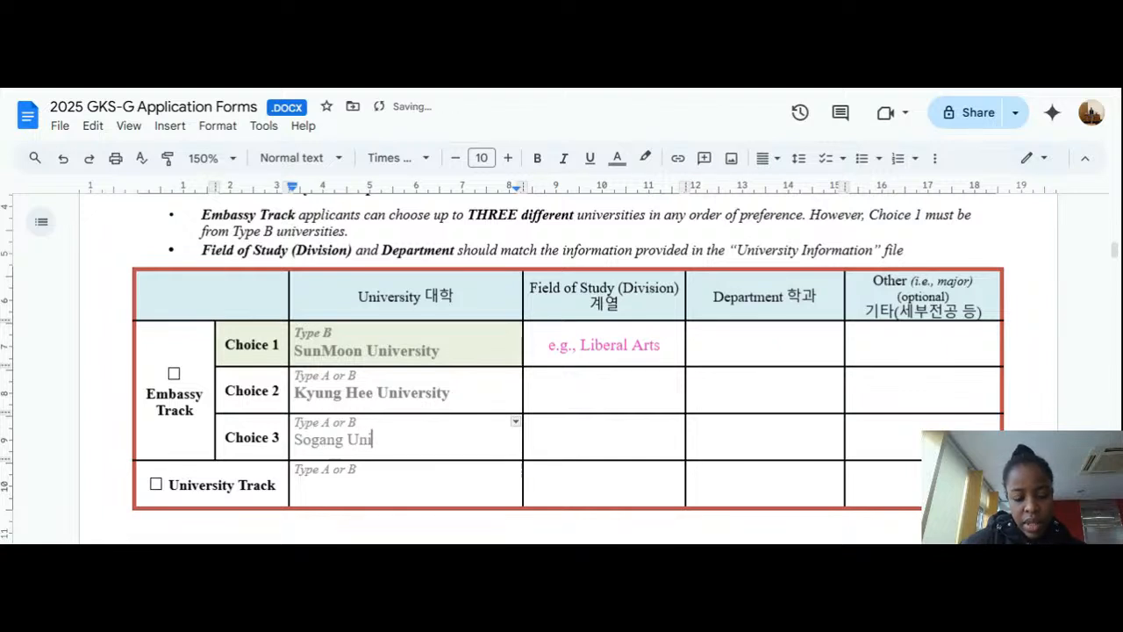
pyautogui.write('versity')
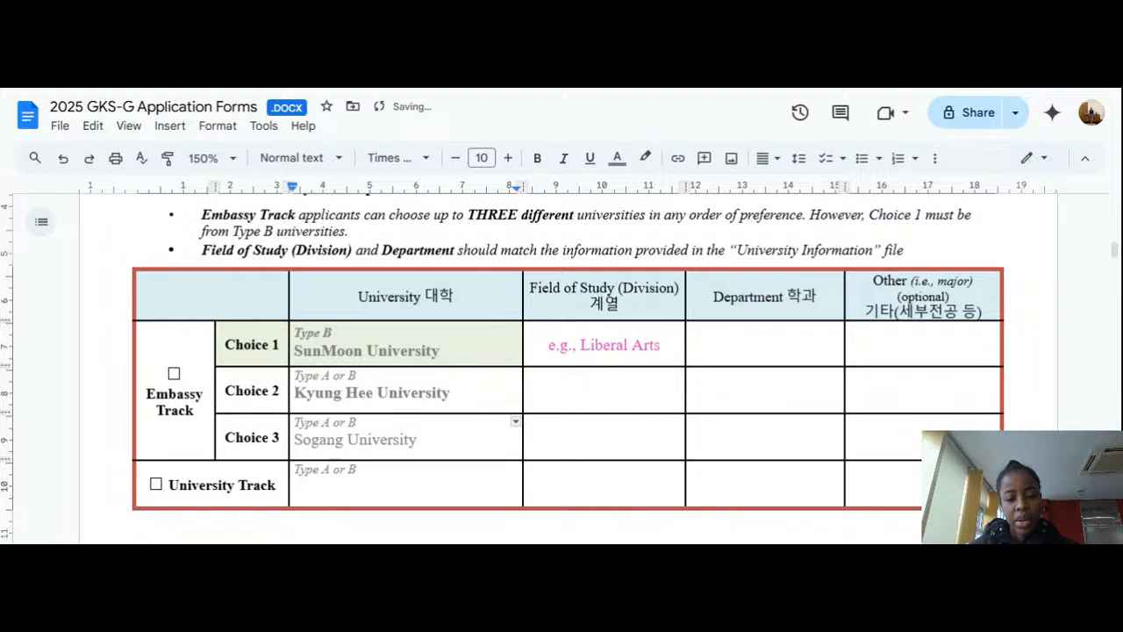
# Step: Make the Sogang University entry in Choice 3 bold
pyautogui.moveTo(421, 440); pyautogui.dragTo(293, 440)
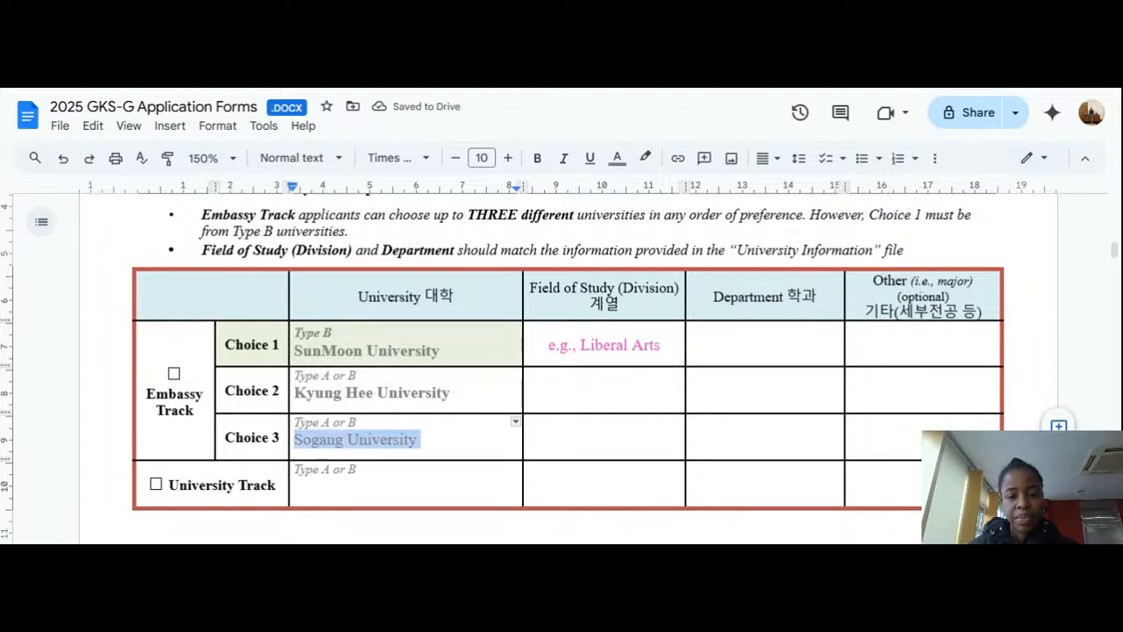
pyautogui.click(537, 158)
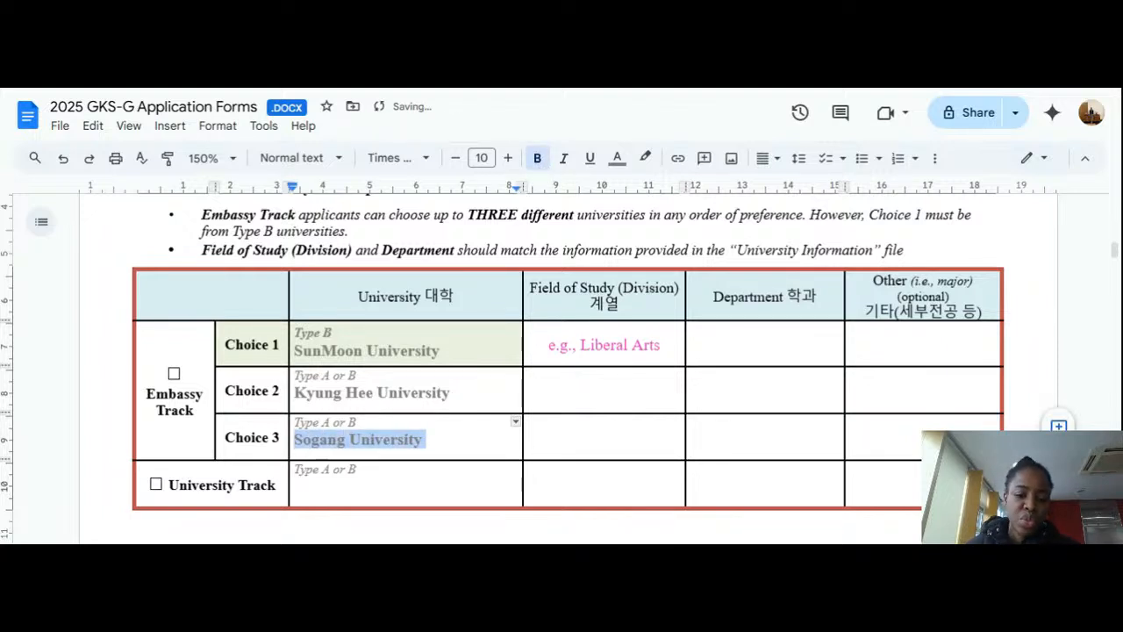
pyautogui.click(427, 439)
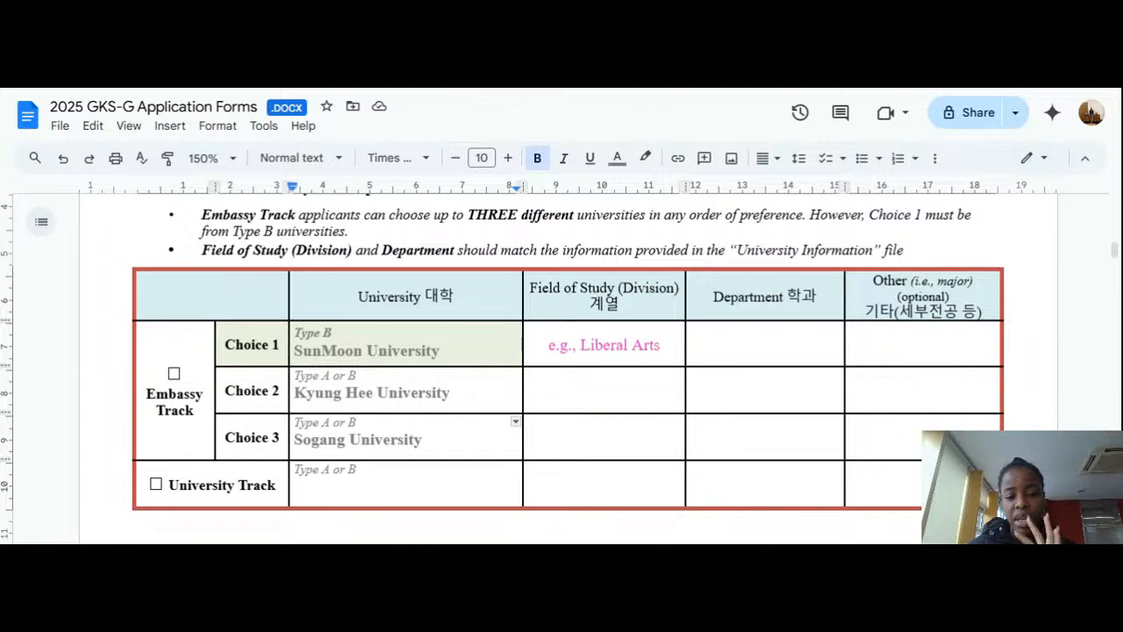
pyautogui.click(605, 391)
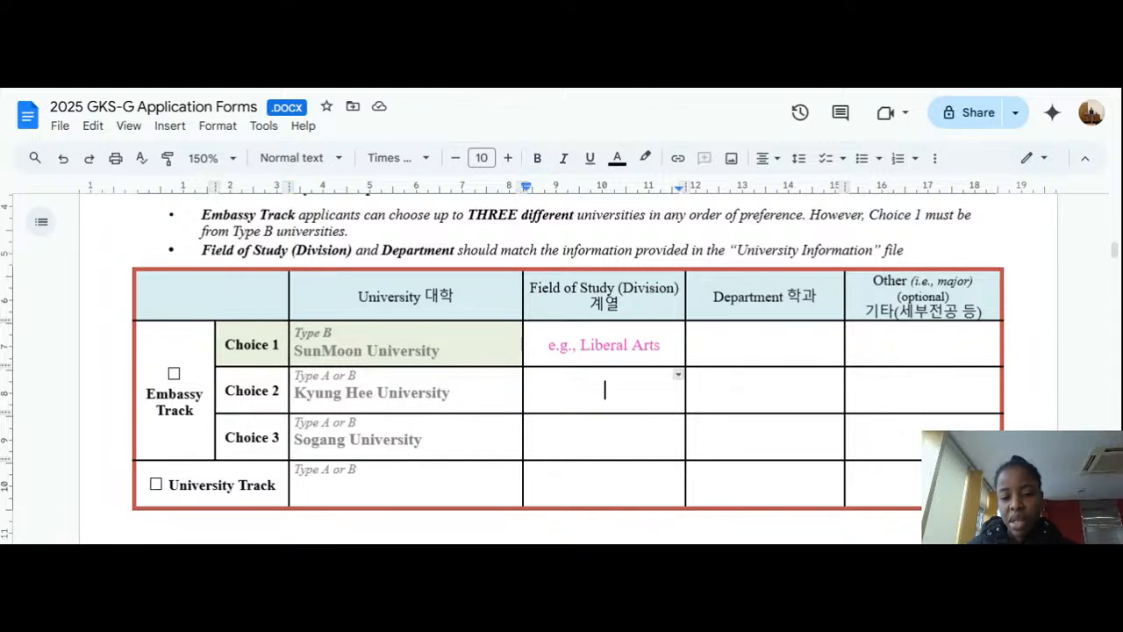
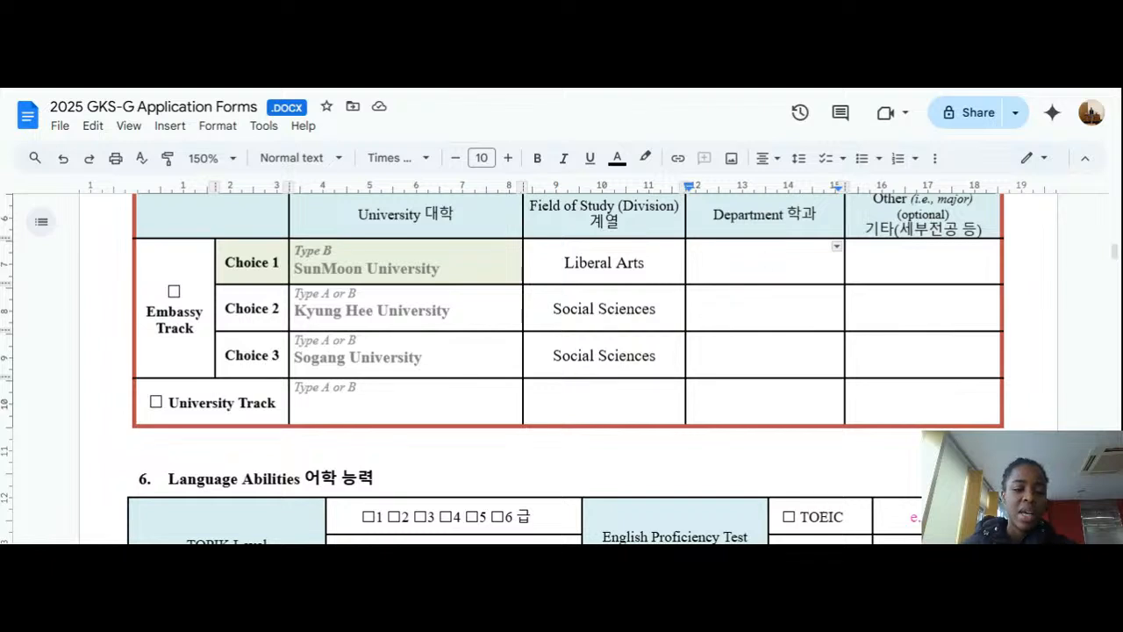
pyautogui.click(149, 402)
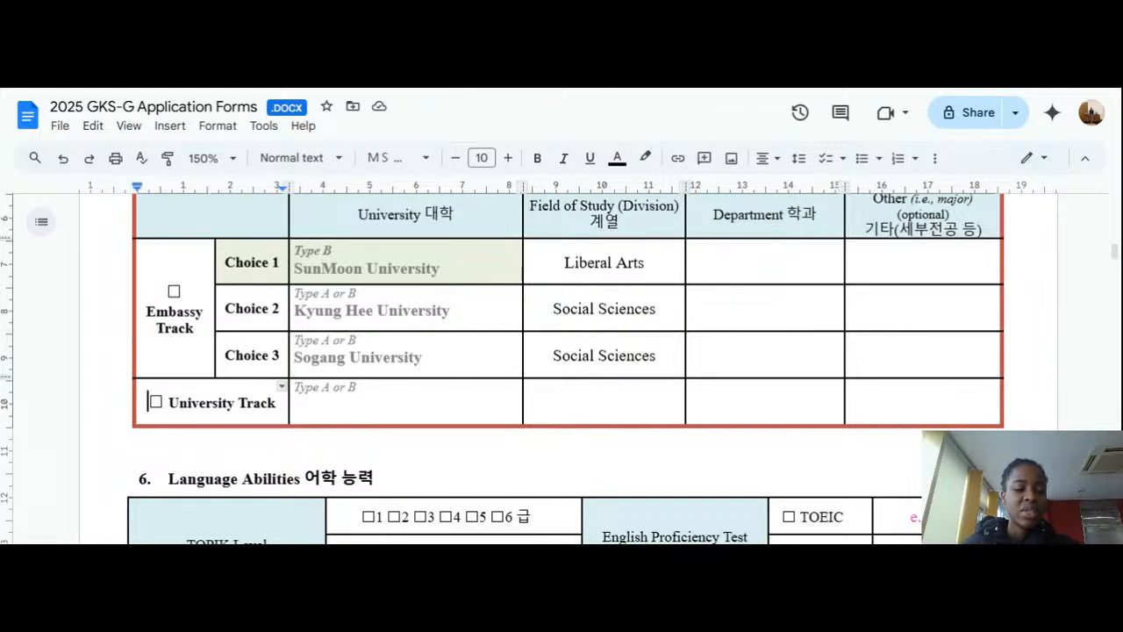
pyautogui.hotkey('shift', 'Right')
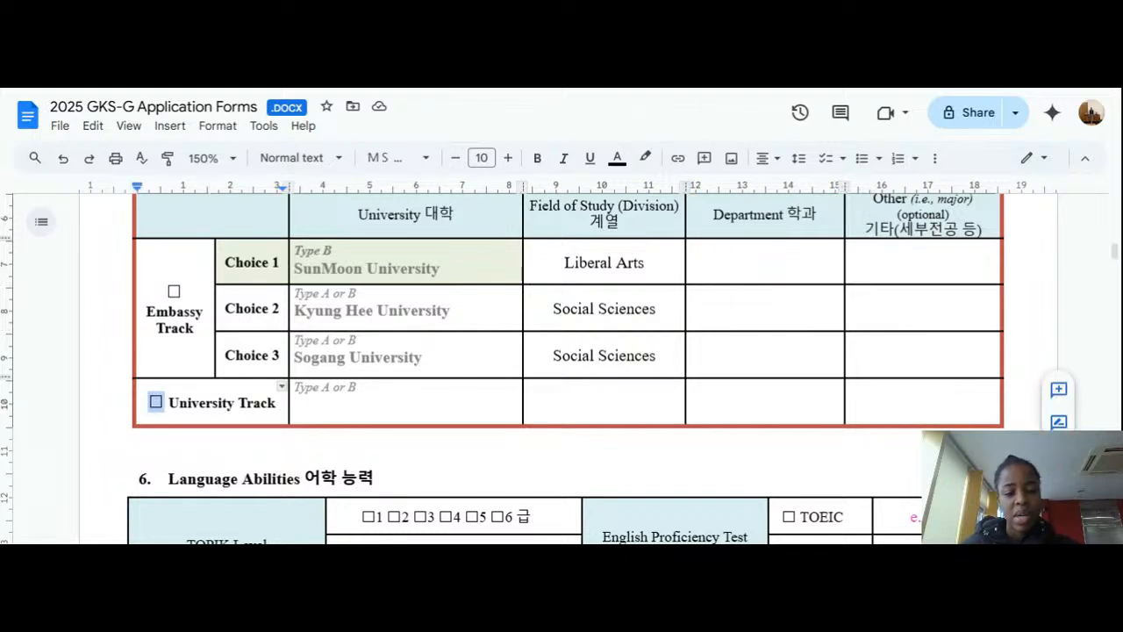
pyautogui.click(298, 404)
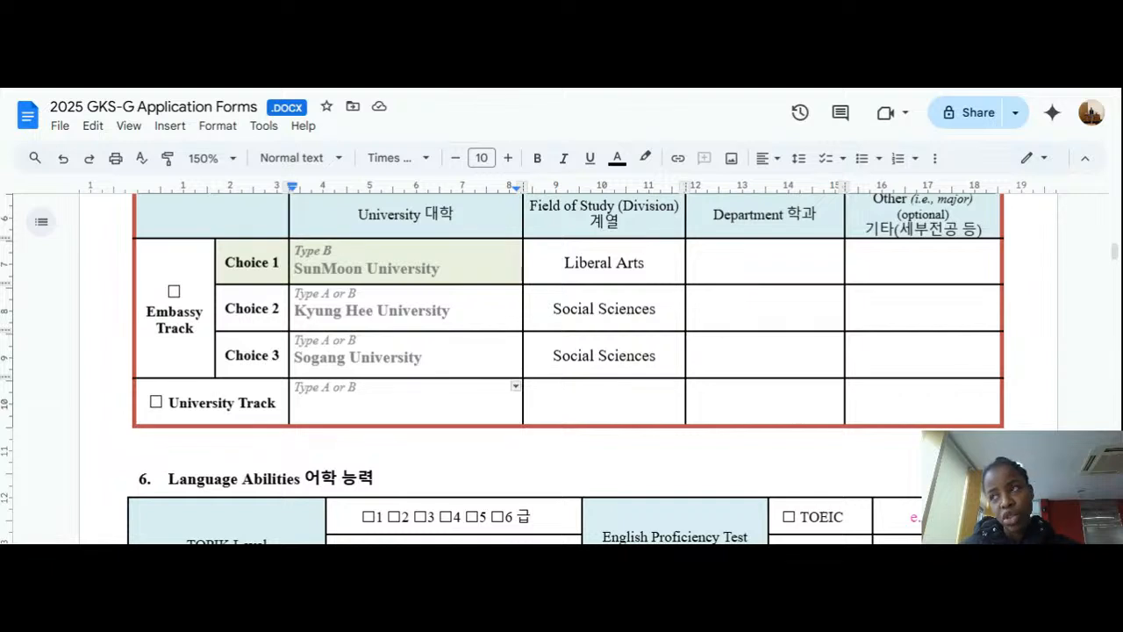
pyautogui.write('Ky')
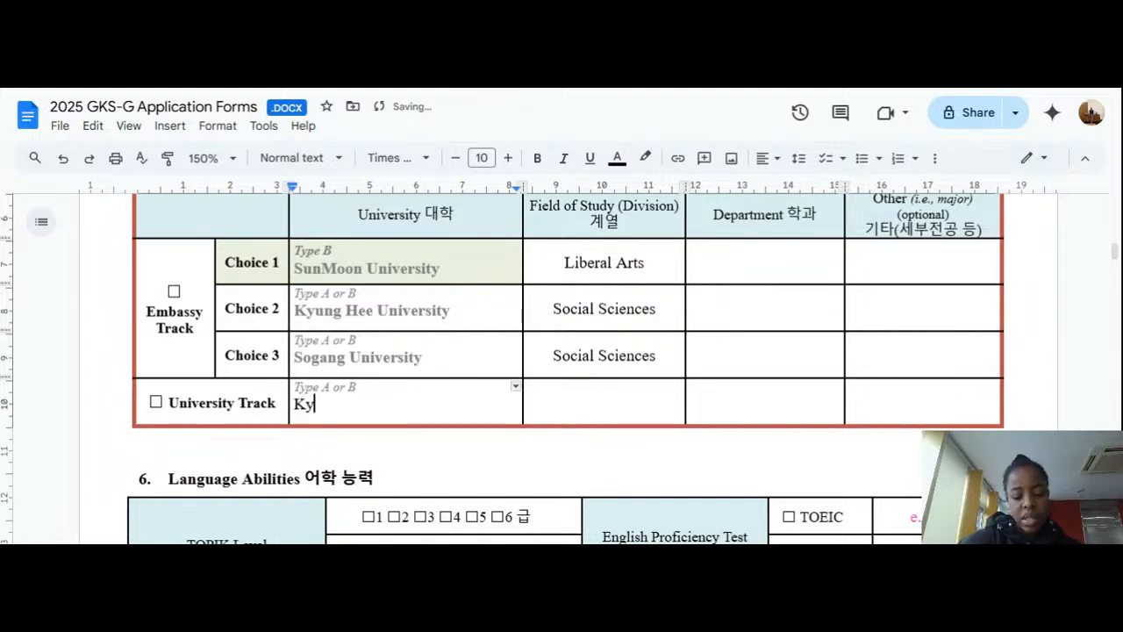
pyautogui.write('ung')
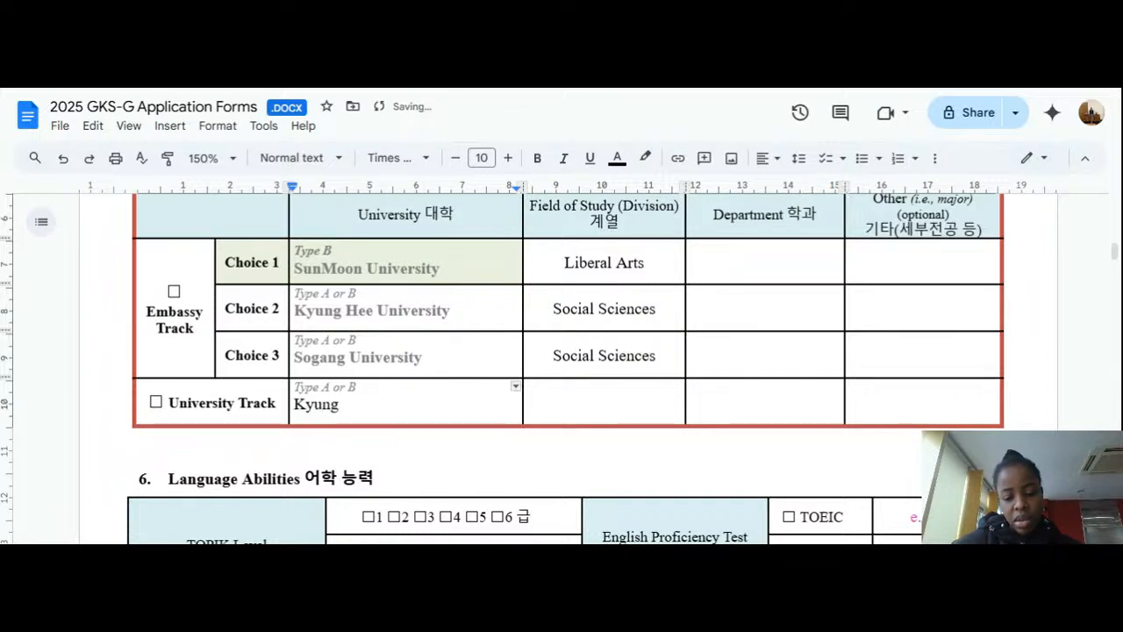
pyautogui.write('bo')
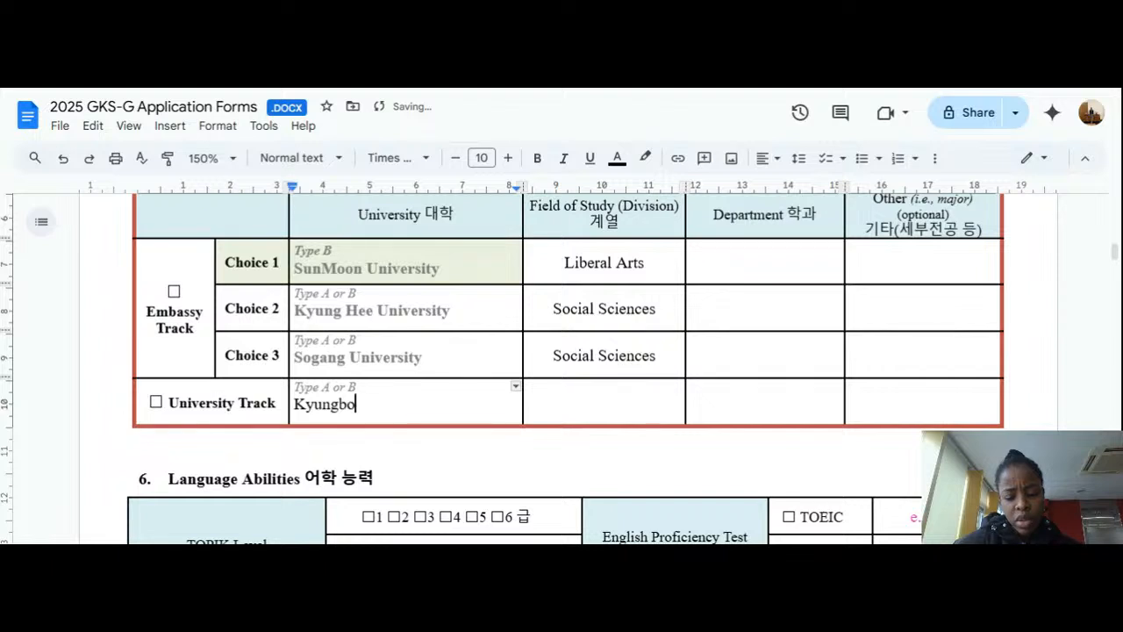
pyautogui.write('ok Na')
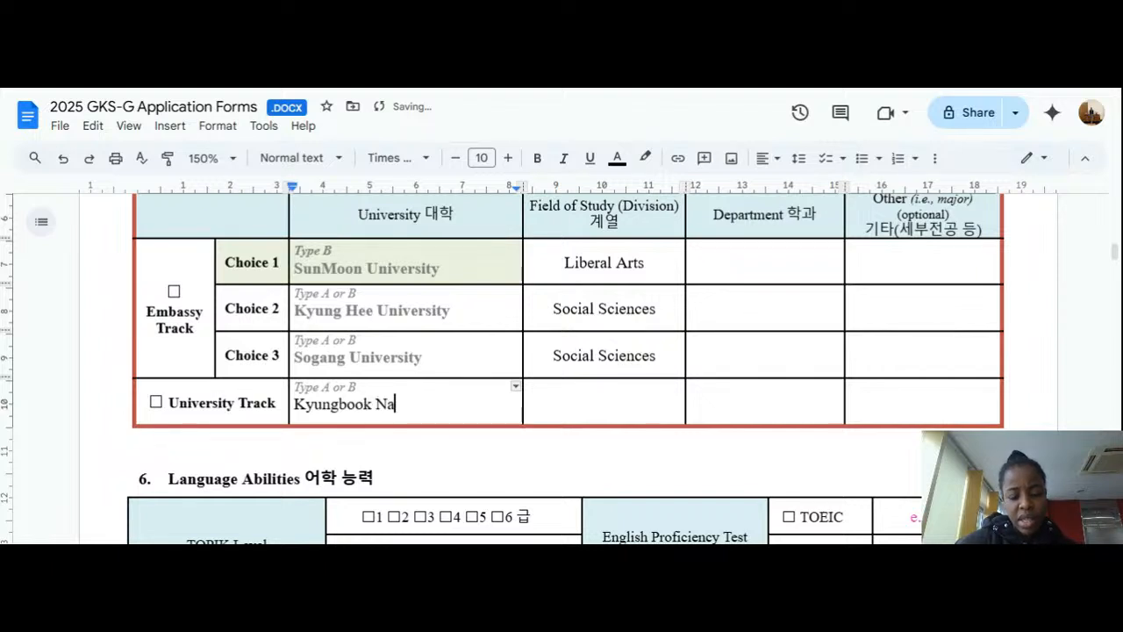
pyautogui.write('tional ')
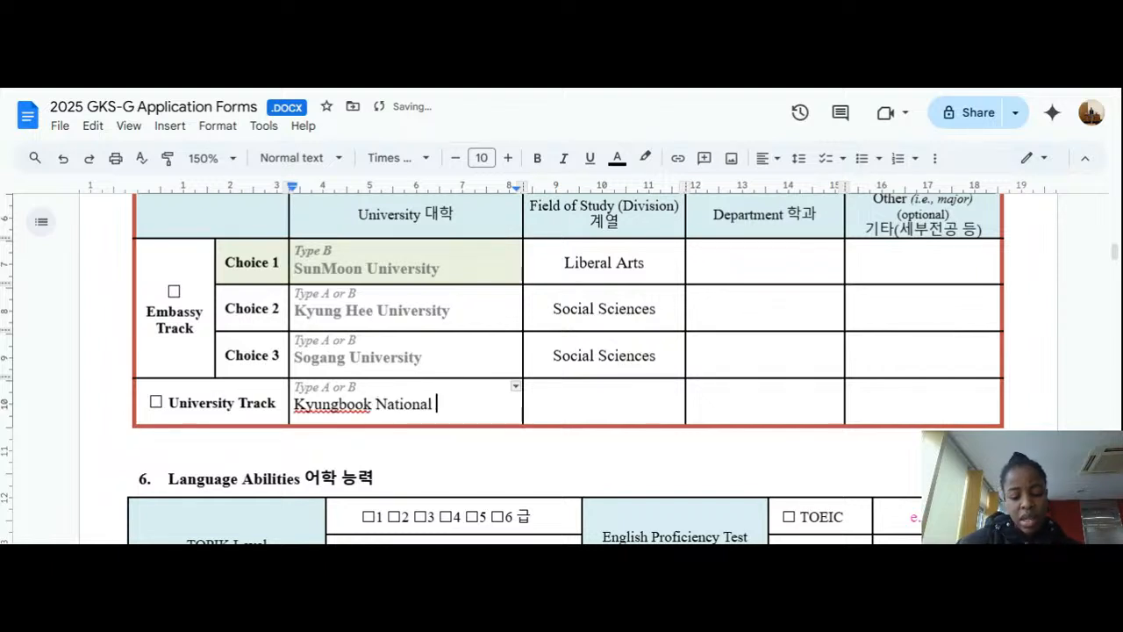
pyautogui.write('Univer')
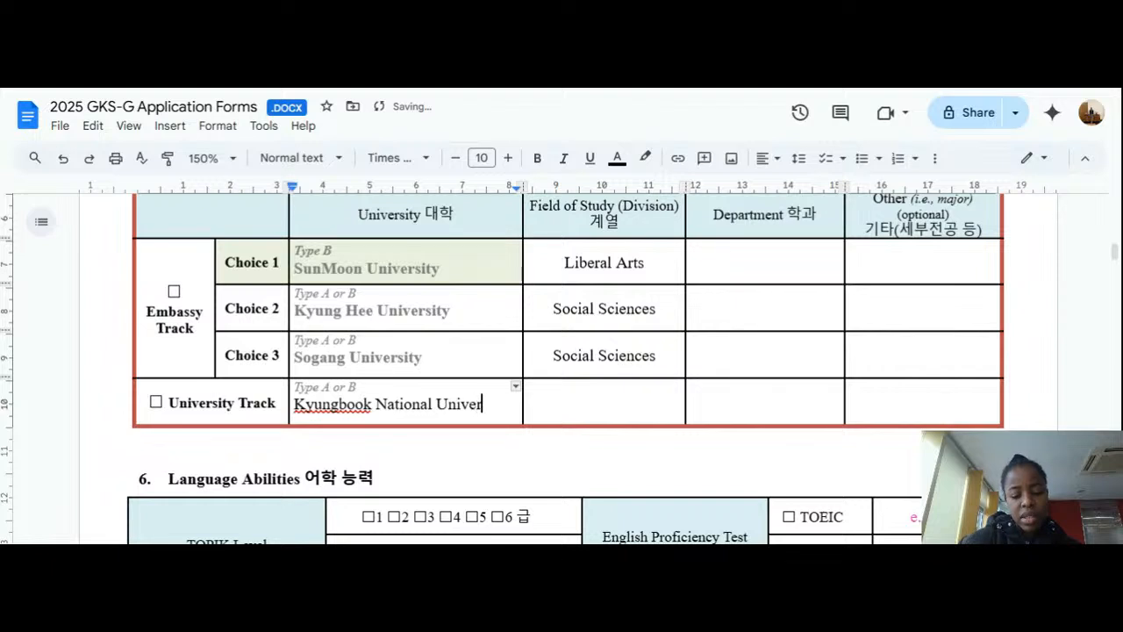
pyautogui.write('sity')
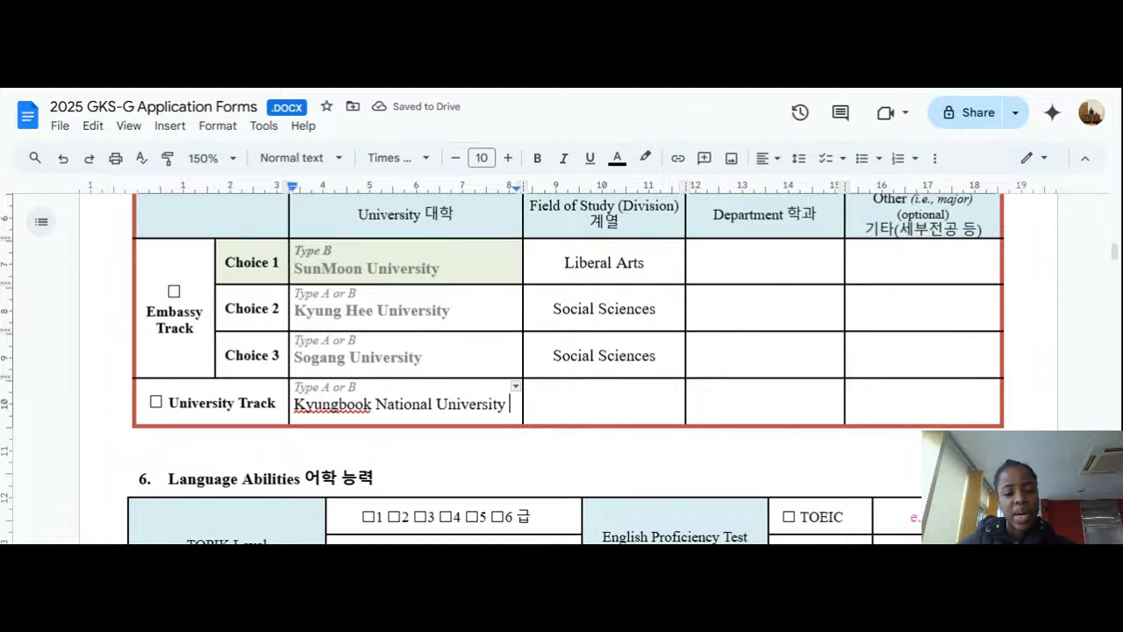
pyautogui.press('BackSpace')
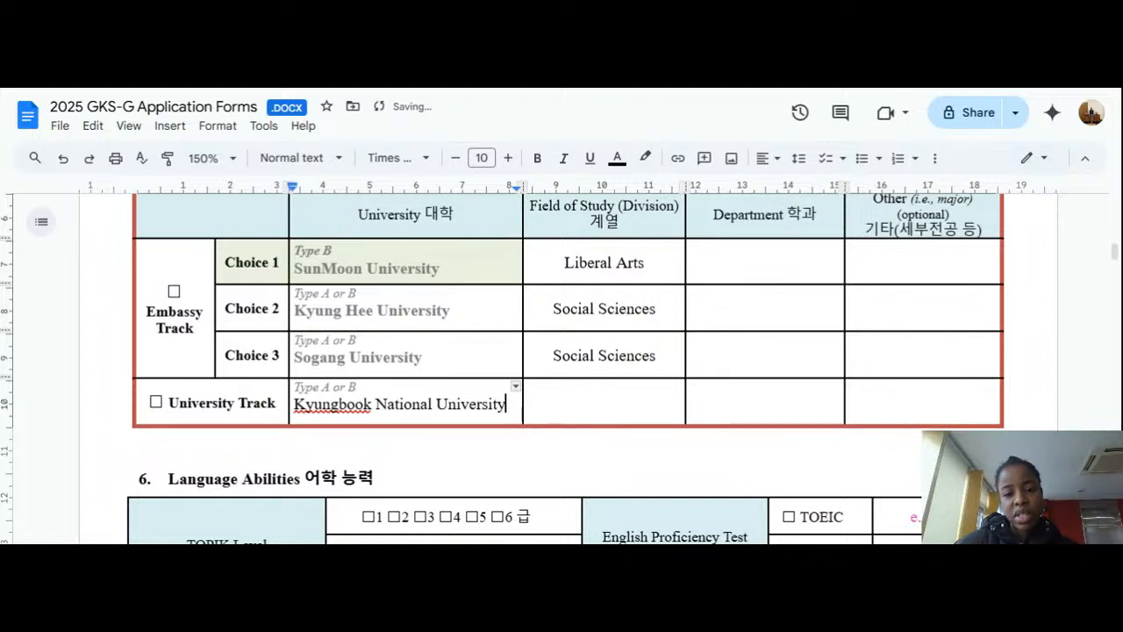
pyautogui.press('BackSpace')
pyautogui.press('BackSpace')
pyautogui.press('BackSpace')
pyautogui.press('BackSpace')
pyautogui.press('BackSpace')
pyautogui.press('BackSpace')
pyautogui.press('BackSpace')
pyautogui.press('BackSpace')
pyautogui.press('BackSpace')
pyautogui.press('BackSpace')
pyautogui.press('BackSpace')
pyautogui.press('BackSpace')
pyautogui.press('BackSpace')
pyautogui.press('BackSpace')
pyautogui.press('BackSpace')
pyautogui.press('BackSpace')
pyautogui.press('BackSpace')
pyautogui.press('BackSpace')
pyautogui.press('BackSpace')
pyautogui.press('BackSpace')
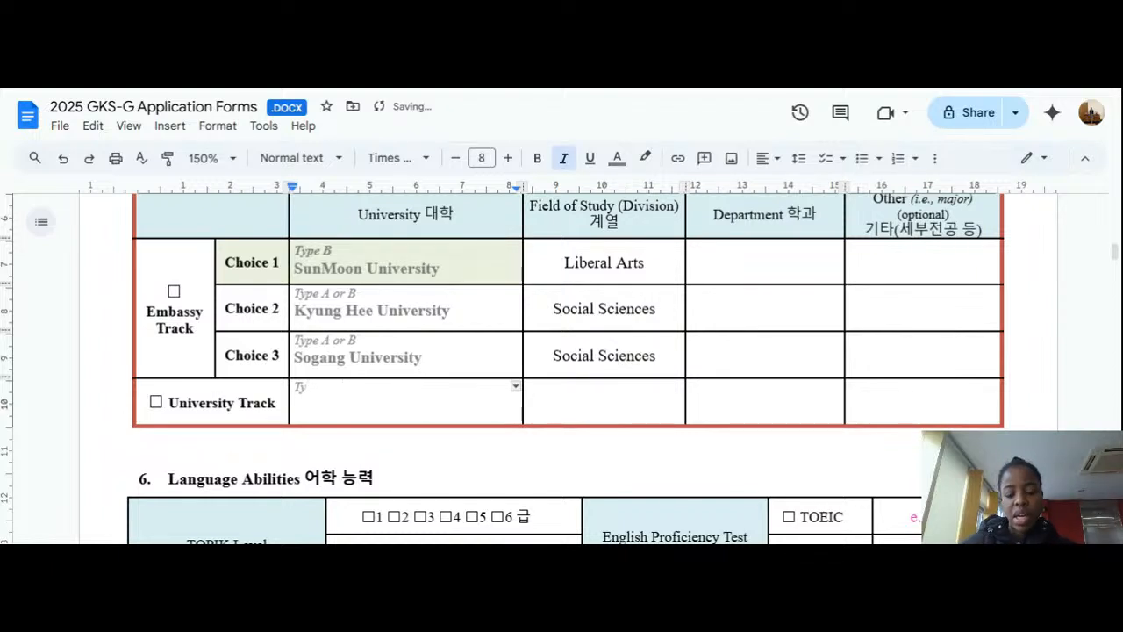
pyautogui.hotkey('ctrl', 'z')
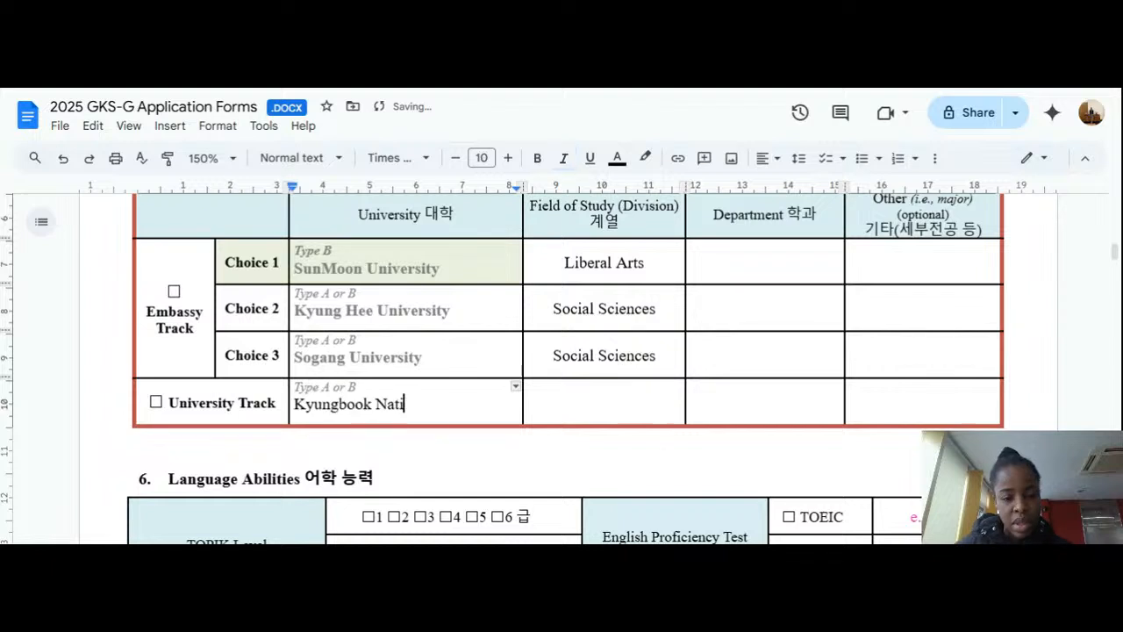
pyautogui.press('BackSpace')
pyautogui.press('BackSpace')
pyautogui.press('BackSpace')
pyautogui.press('BackSpace')
pyautogui.press('BackSpace')
pyautogui.press('BackSpace')
pyautogui.press('BackSpace')
pyautogui.press('BackSpace')
pyautogui.press('BackSpace')
pyautogui.press('BackSpace')
pyautogui.press('BackSpace')
pyautogui.press('BackSpace')
pyautogui.press('BackSpace')
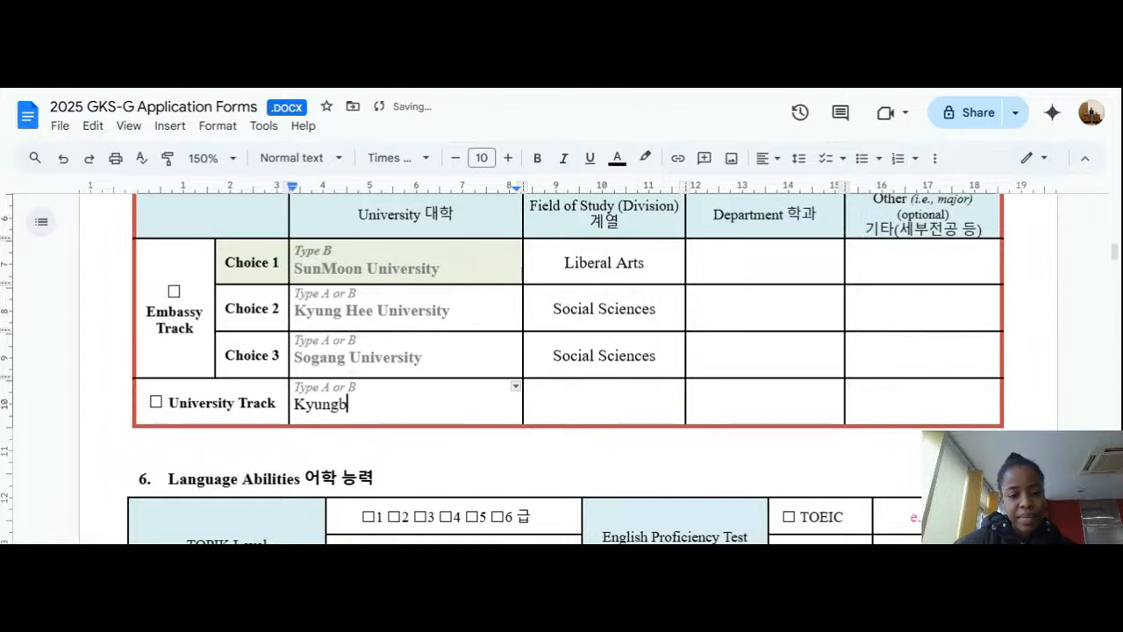
pyautogui.press('BackSpace')
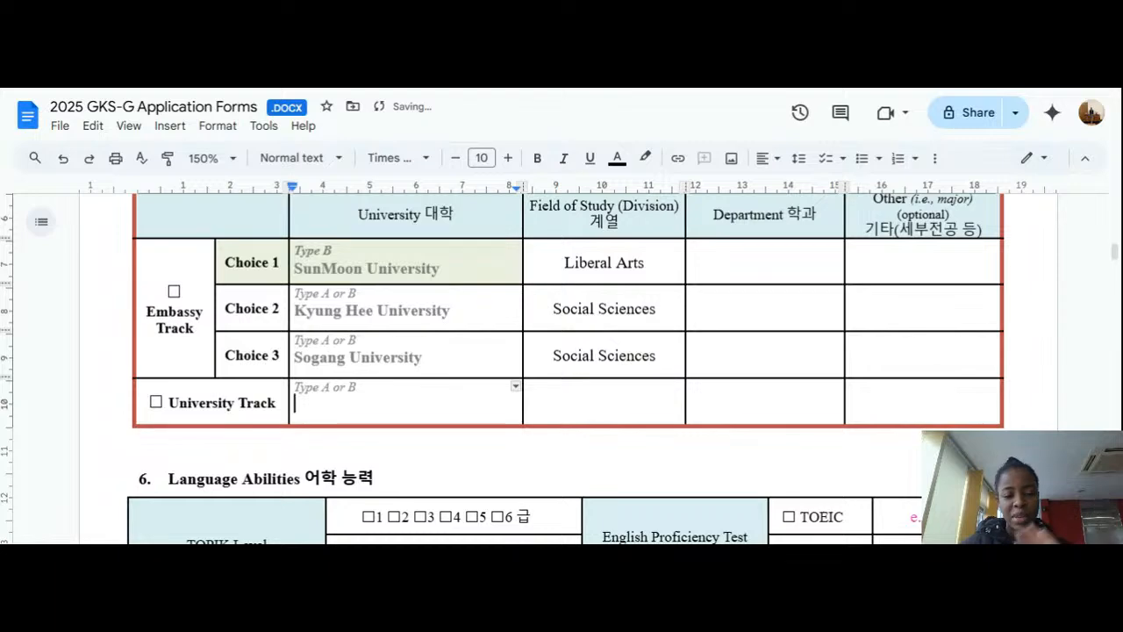
pyautogui.scroll(-2, 562, 368)
# Step: Scroll down to section 6, Language Abilities, with its TOEIC and TOPIK sample entries
pyautogui.scroll(-2, 562, 369)
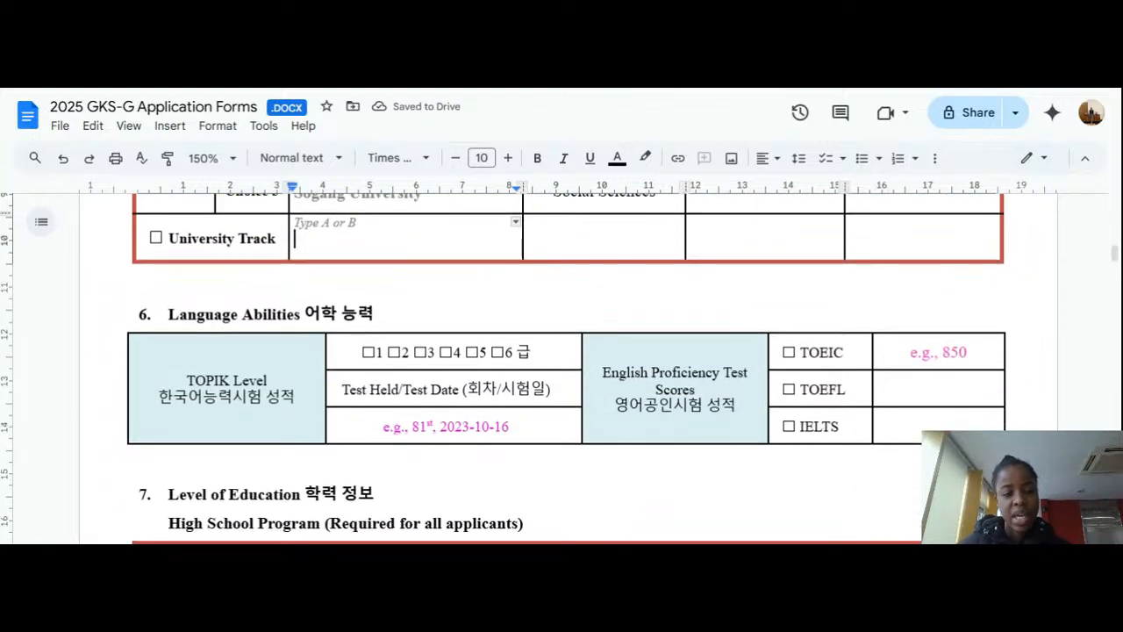
pyautogui.scroll(-2, 561, 368)
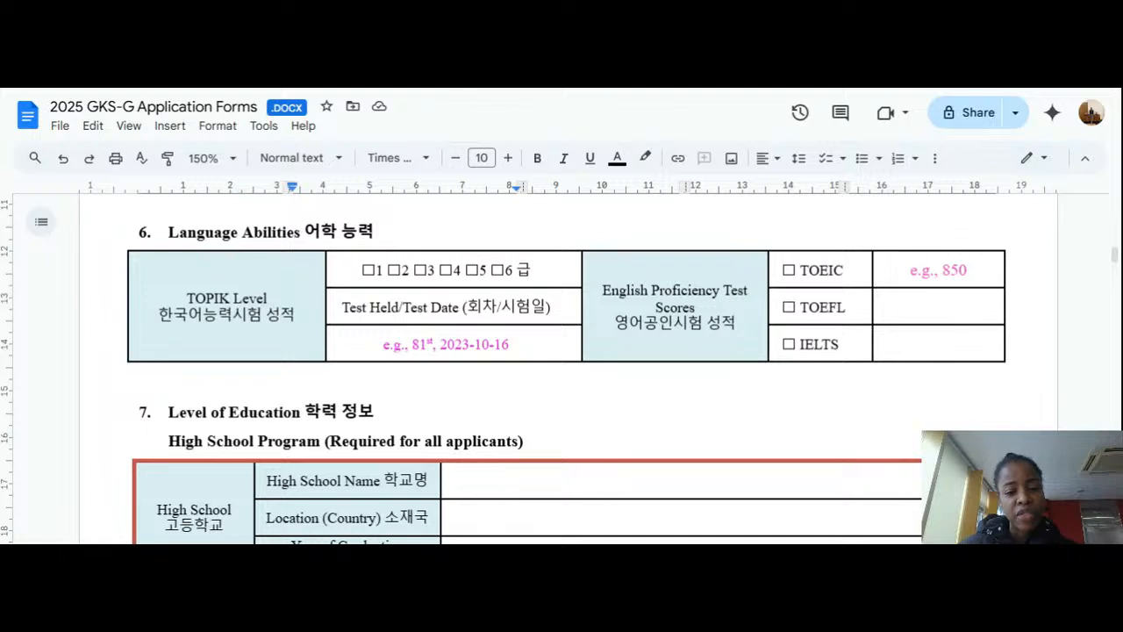
# Step: Select the pink TOPIK test date text and make it black
pyautogui.click(424, 270)
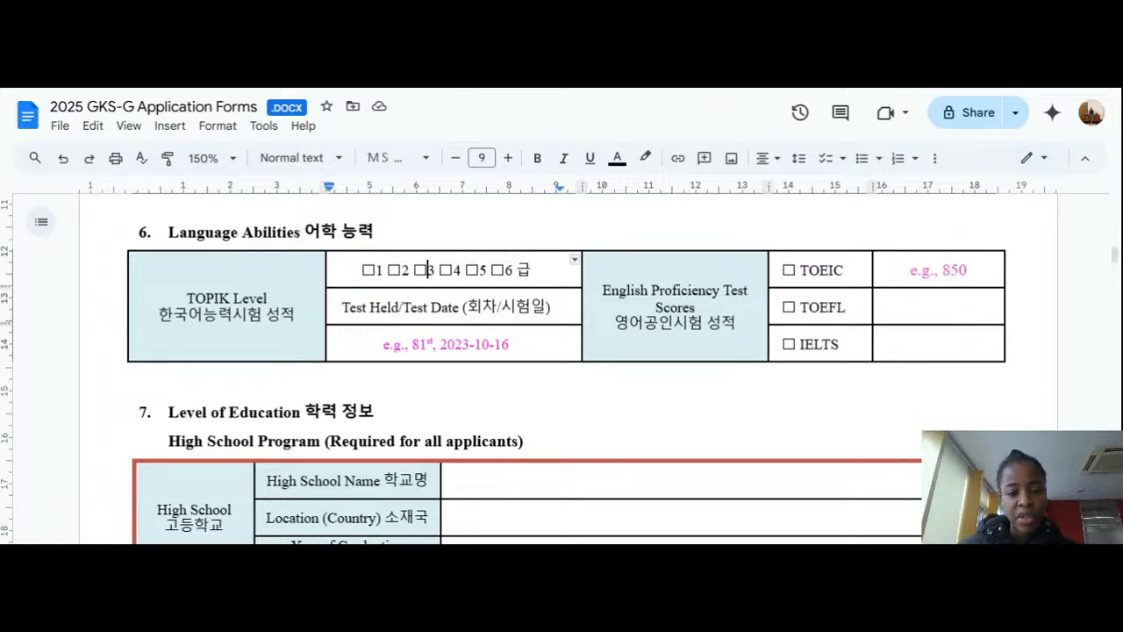
pyautogui.doubleClick(423, 271)
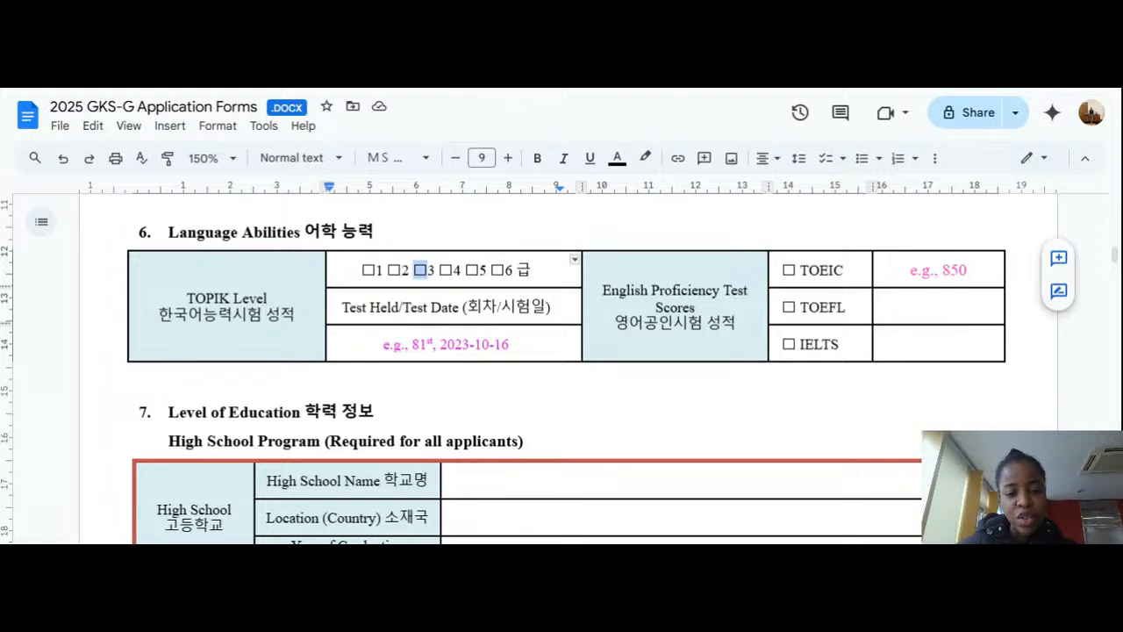
pyautogui.click(511, 345)
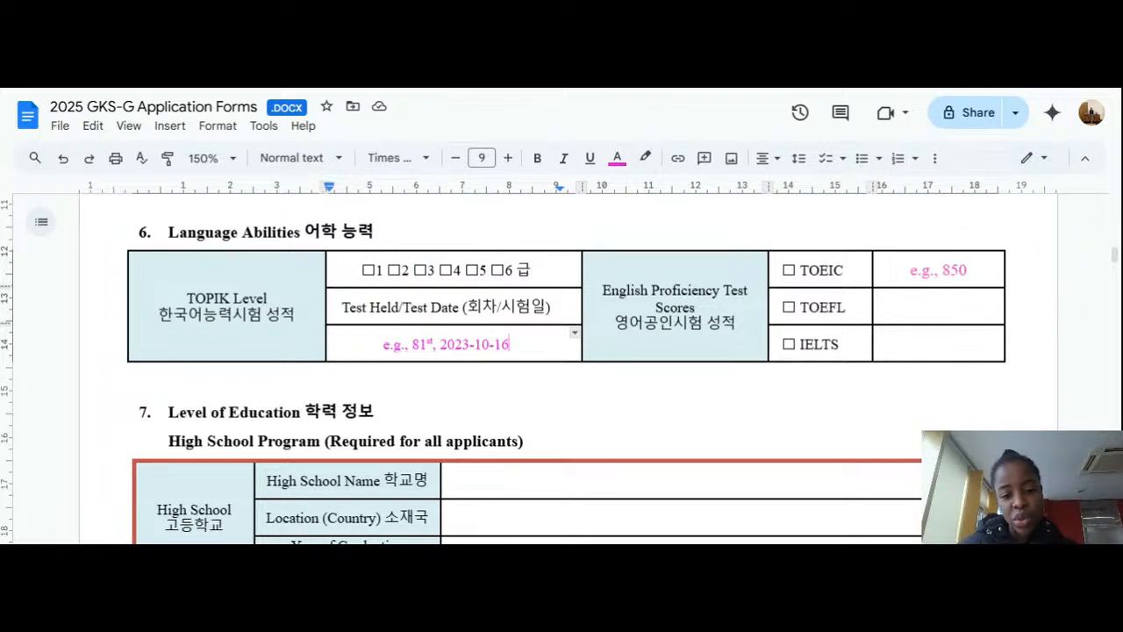
pyautogui.moveTo(510, 345); pyautogui.dragTo(419, 345)
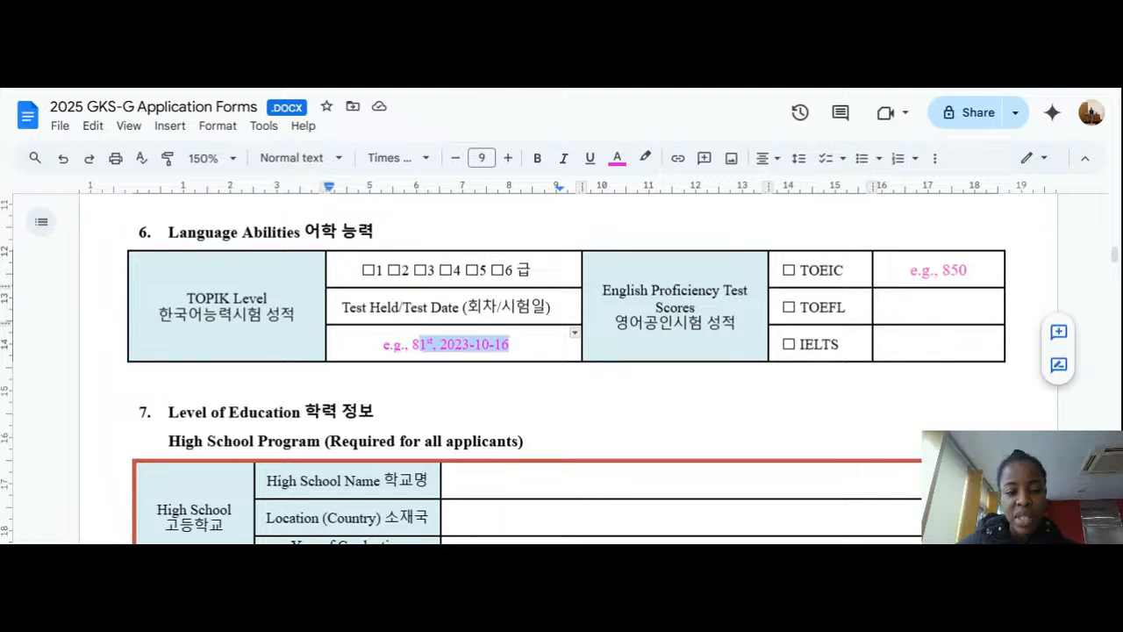
pyautogui.click(617, 158)
pyautogui.click(620, 188)
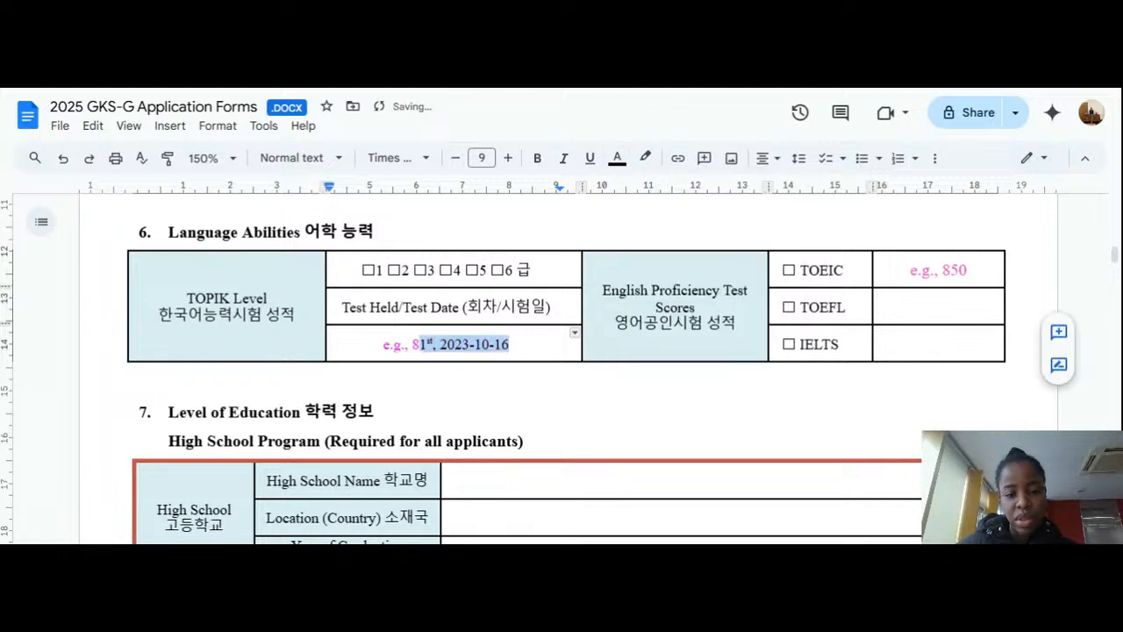
# Step: Turn the remaining pink 8 black and delete 'e.g., ' so the date reads '81st, 2023-10-16'
pyautogui.moveTo(420, 345); pyautogui.dragTo(411, 344)
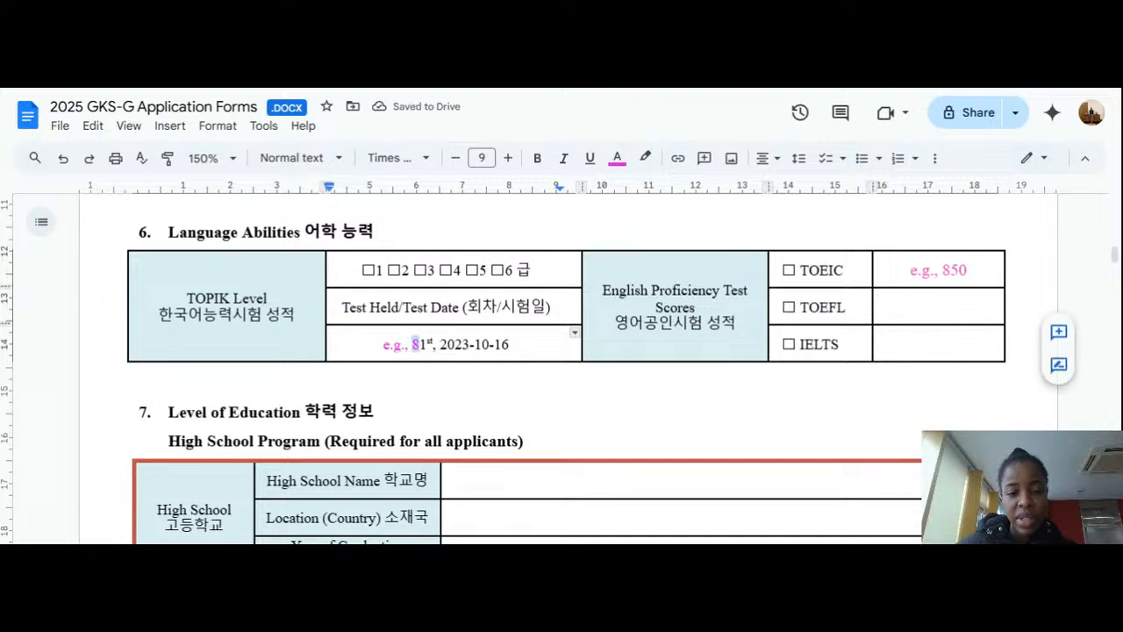
pyautogui.click(617, 158)
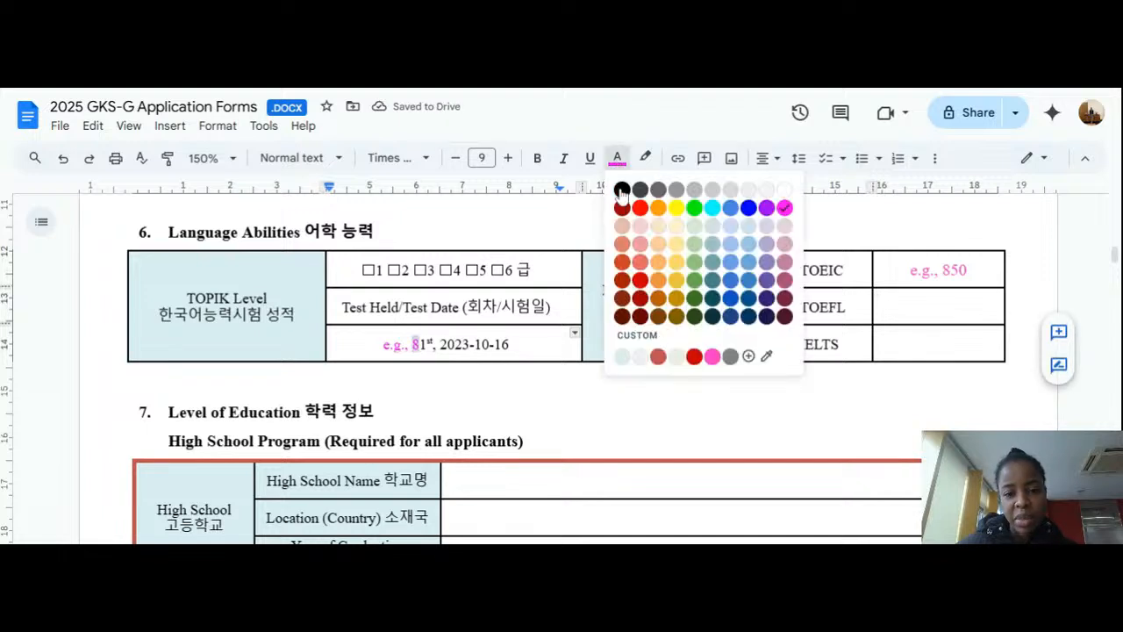
pyautogui.click(617, 187)
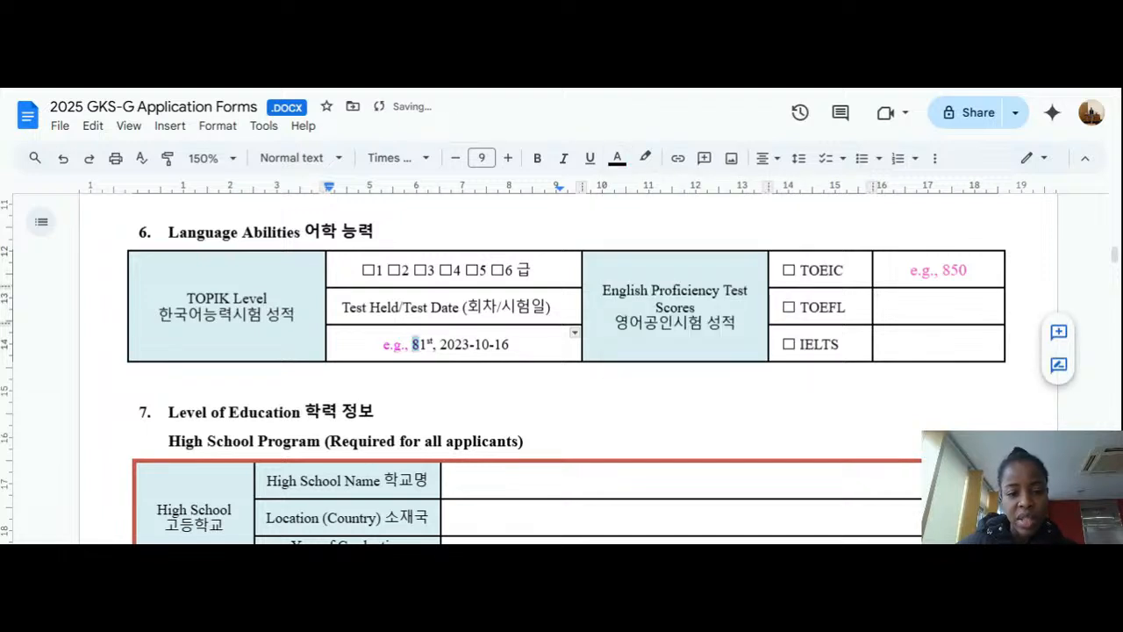
pyautogui.press('Left')
pyautogui.press('BackSpace')
pyautogui.press('BackSpace')
pyautogui.press('BackSpace')
pyautogui.press('BackSpace')
pyautogui.press('BackSpace')
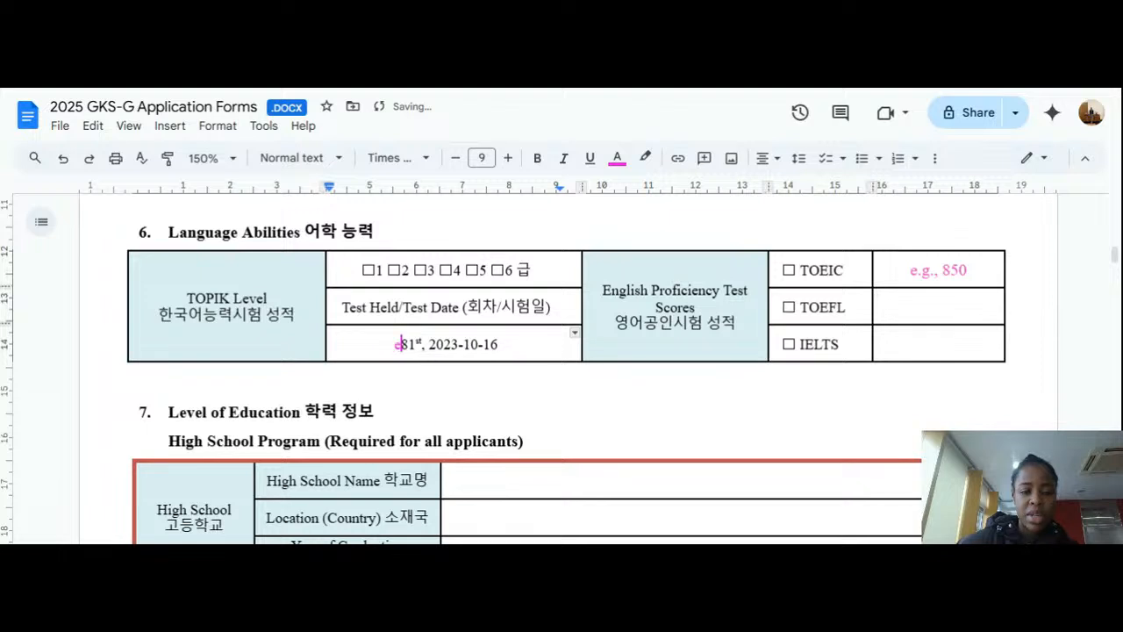
pyautogui.press('BackSpace')
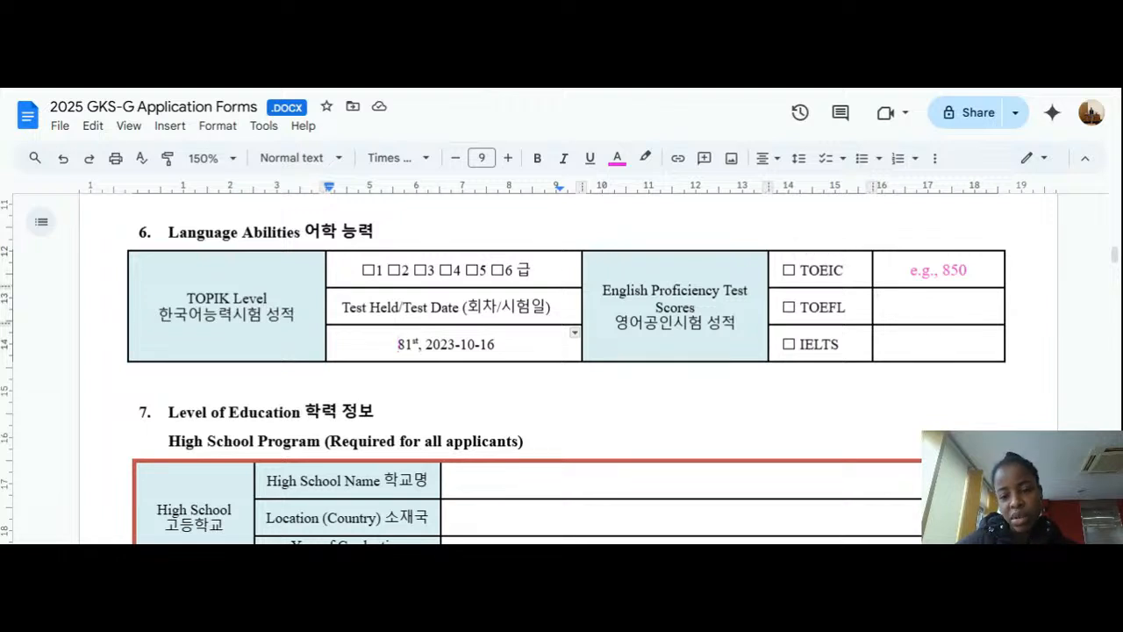
# Step: Move into the TOEFL score cell and scroll down to the high school table
pyautogui.click(795, 344)
pyautogui.click(797, 307)
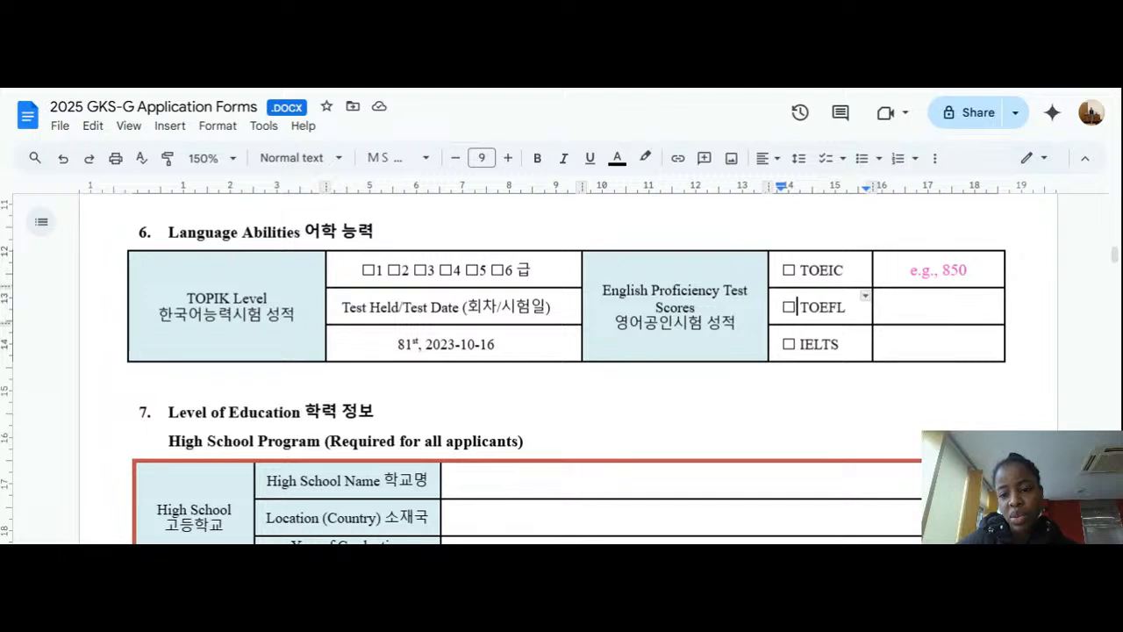
pyautogui.click(939, 306)
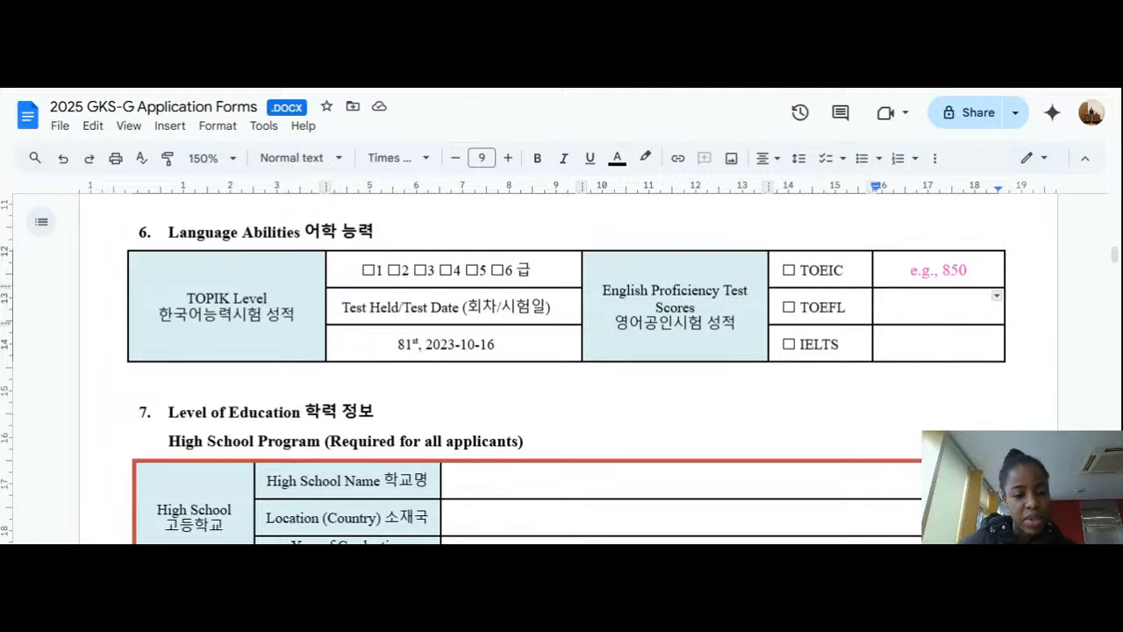
pyautogui.scroll(-1, 939, 306)
pyautogui.scroll(-3, 368, 294)
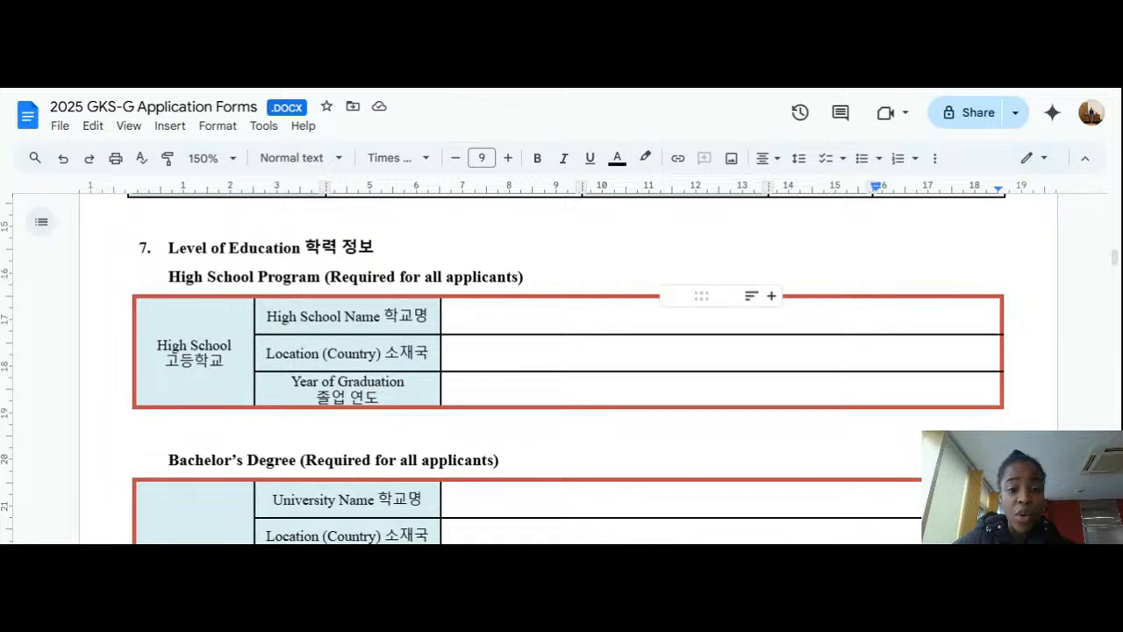
# Step: Enter 'Azell' in black text as the High School Name, erasing the test letters first
pyautogui.doubleClick(614, 317)
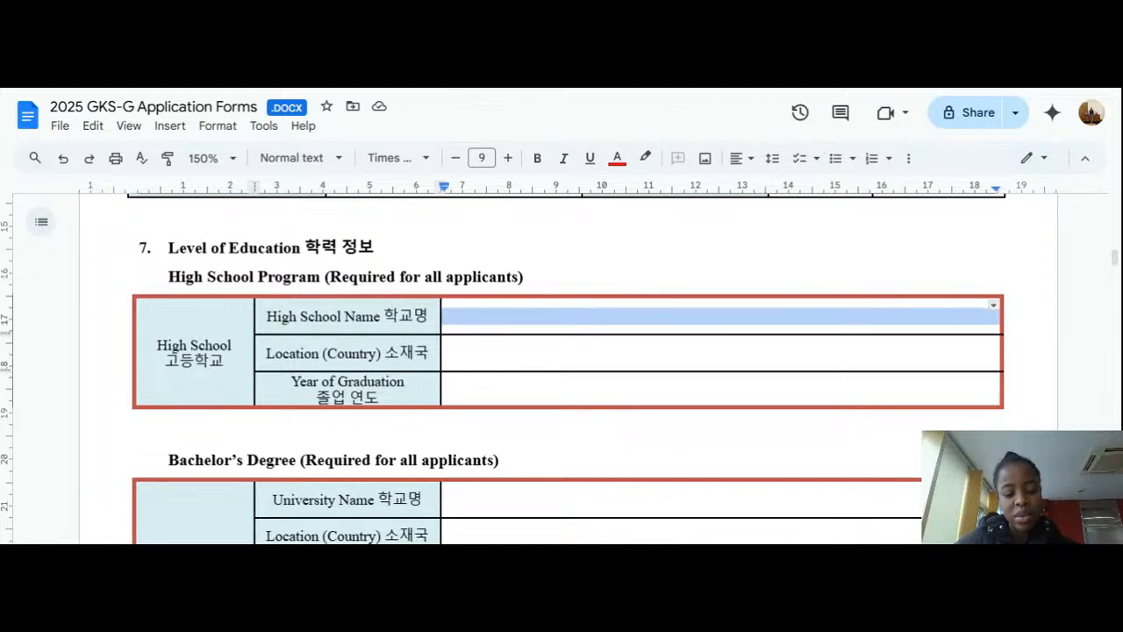
pyautogui.write('aaaaakk')
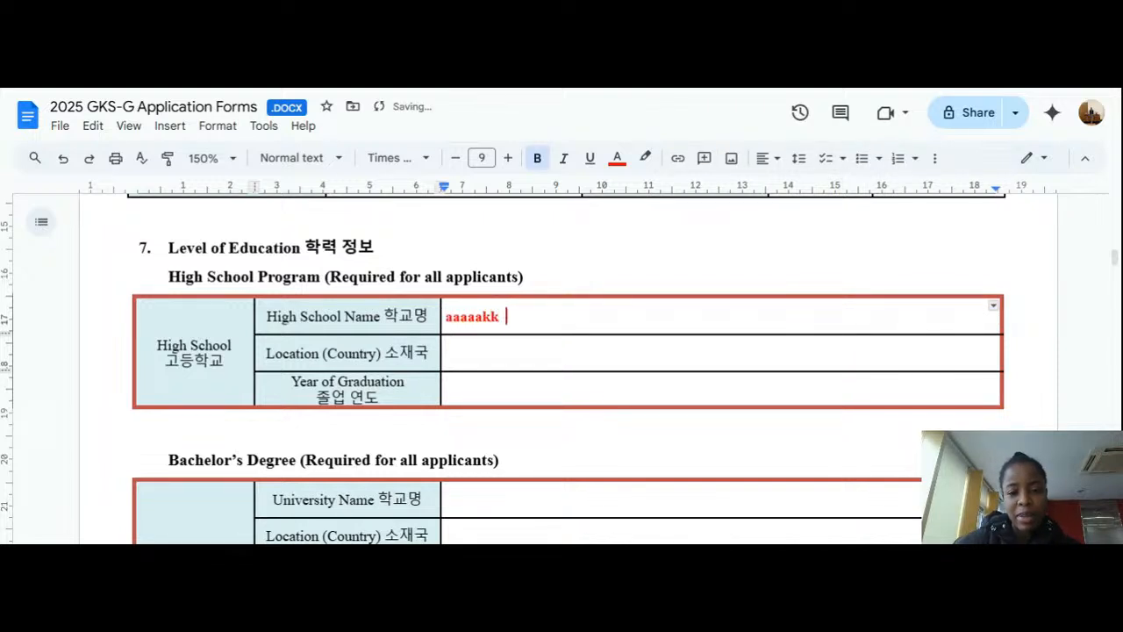
pyautogui.press('BackSpace')
pyautogui.press('BackSpace')
pyautogui.press('BackSpace')
pyautogui.press('BackSpace')
pyautogui.press('BackSpace')
pyautogui.press('BackSpace')
pyautogui.press('BackSpace')
pyautogui.press('BackSpace')
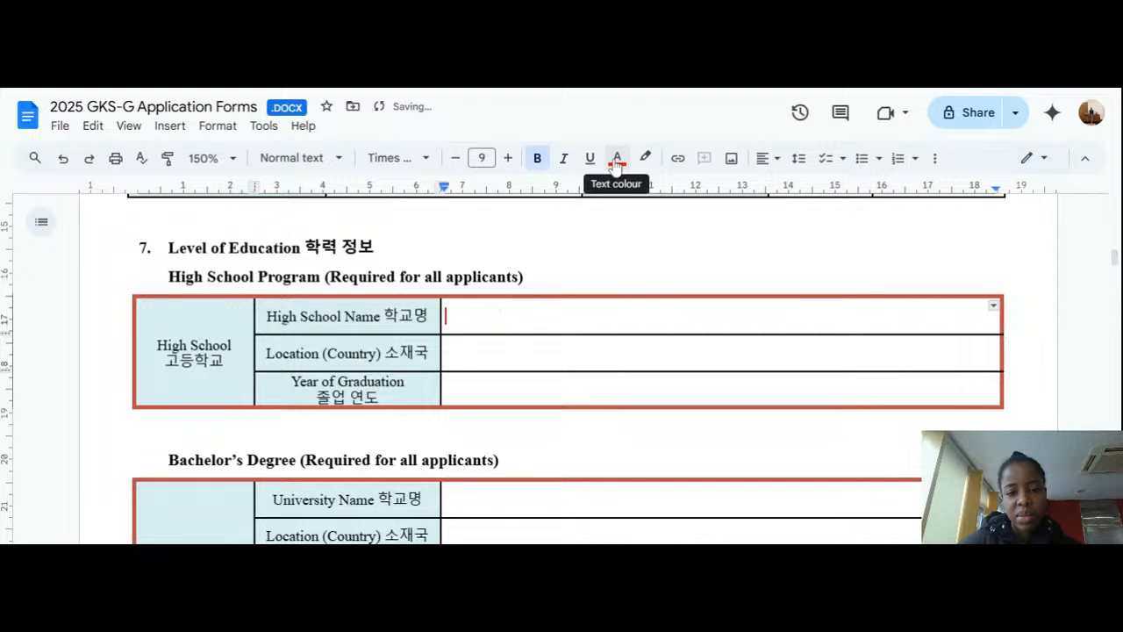
pyautogui.click(617, 158)
pyautogui.click(621, 189)
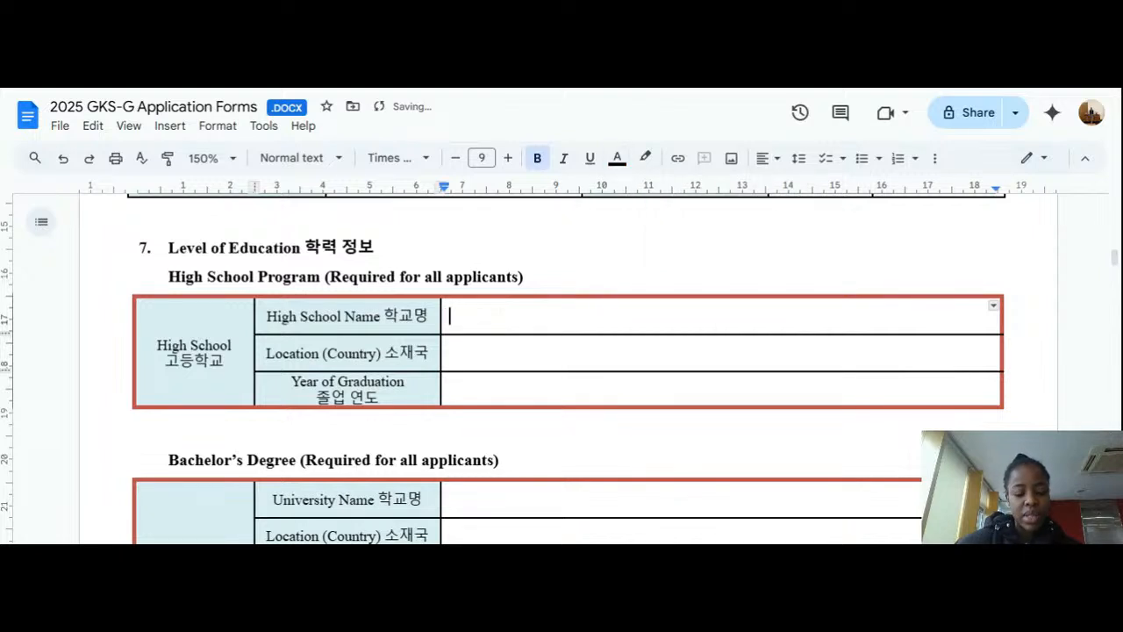
pyautogui.write('A')
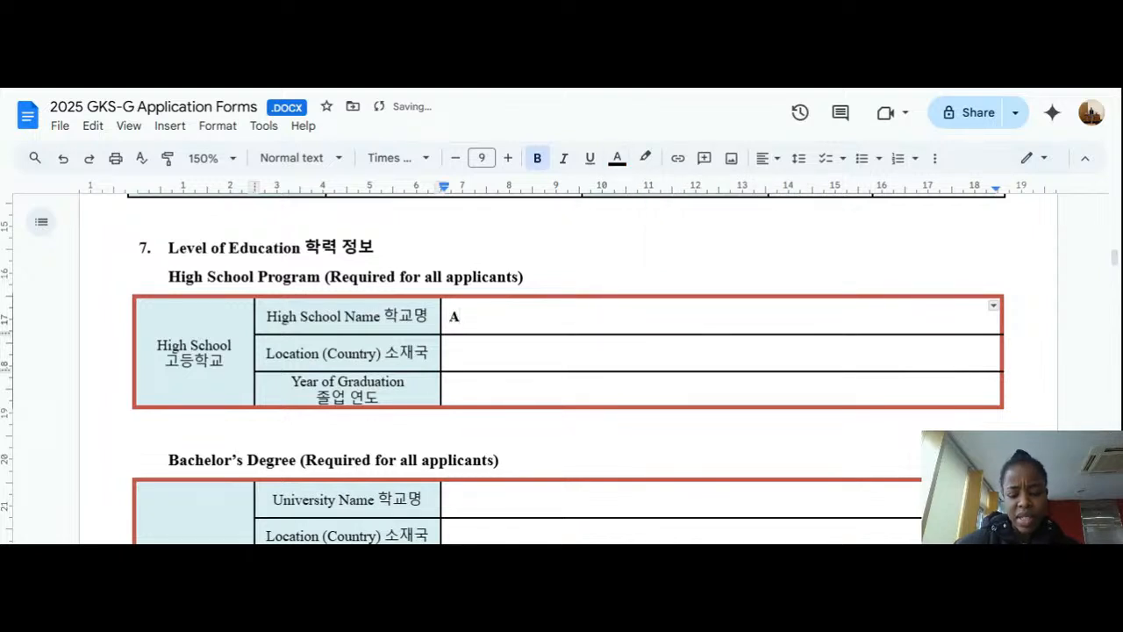
pyautogui.write('ze')
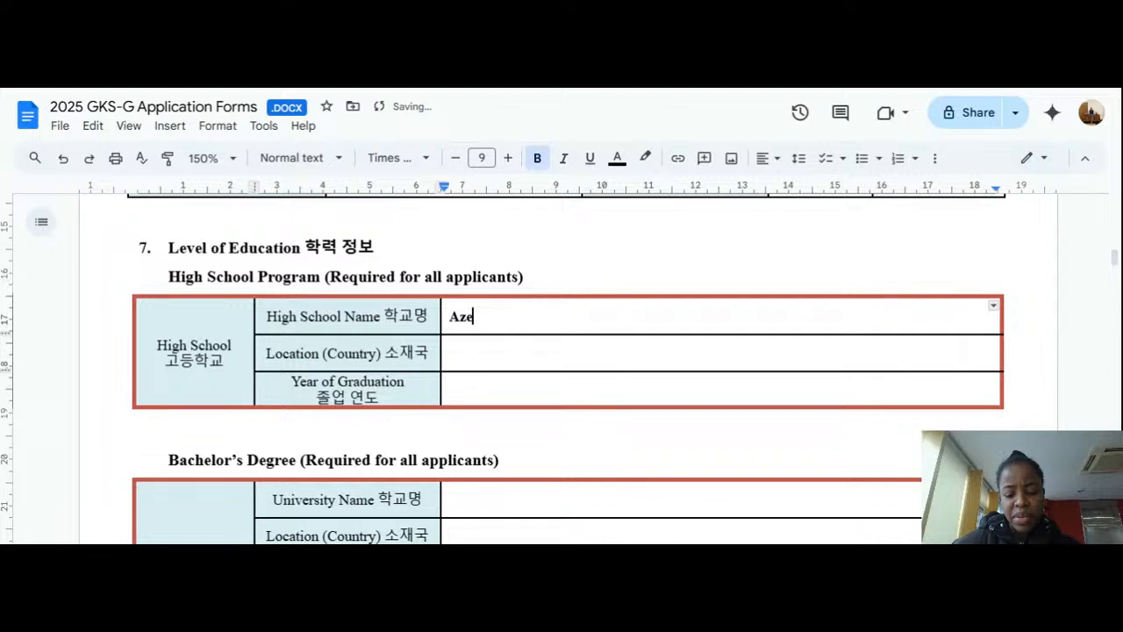
pyautogui.write('ll ac')
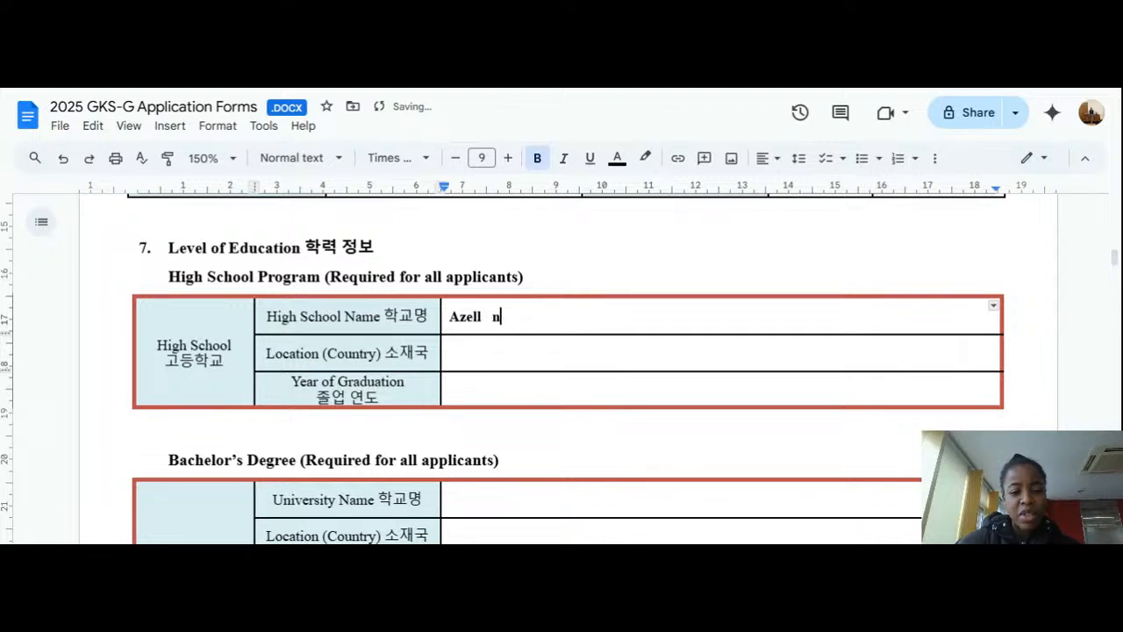
pyautogui.press('BackSpace')
pyautogui.press('BackSpace')
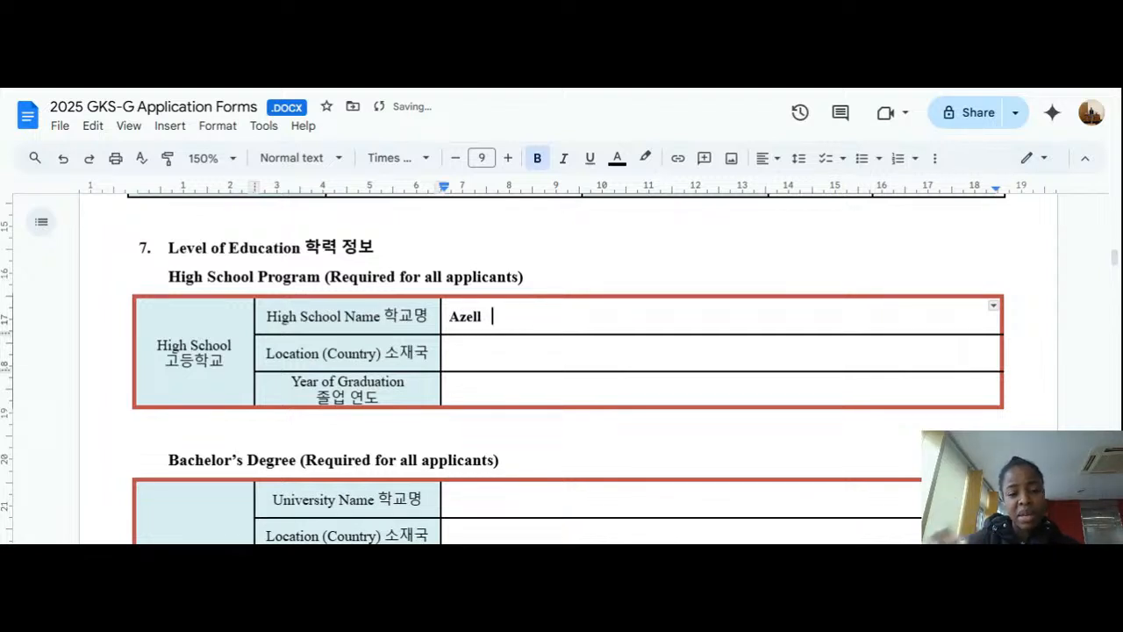
# Step: Enter 2002-12-10 as the Year of Graduation, correcting mistyped digits along the way
pyautogui.click(447, 354)
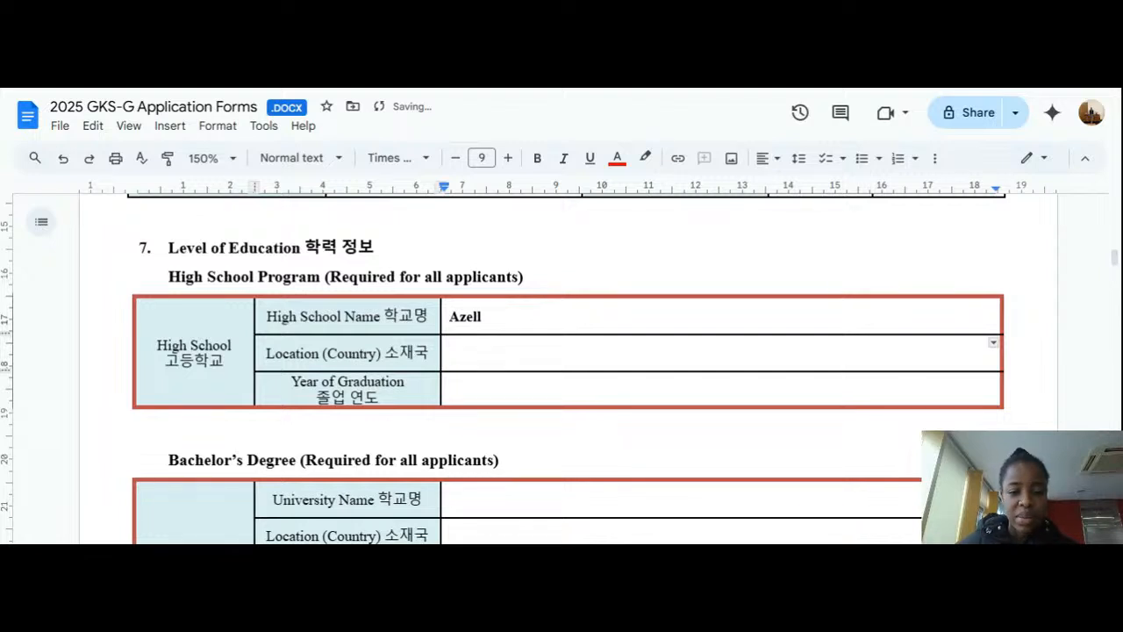
pyautogui.scroll(-2, 561, 368)
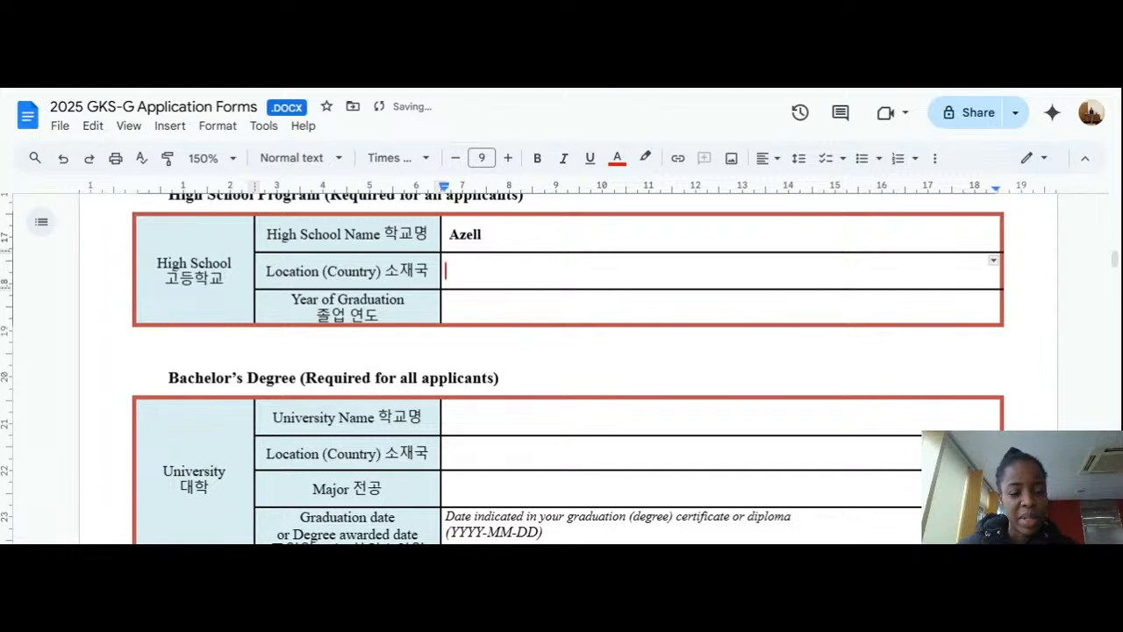
pyautogui.click(448, 306)
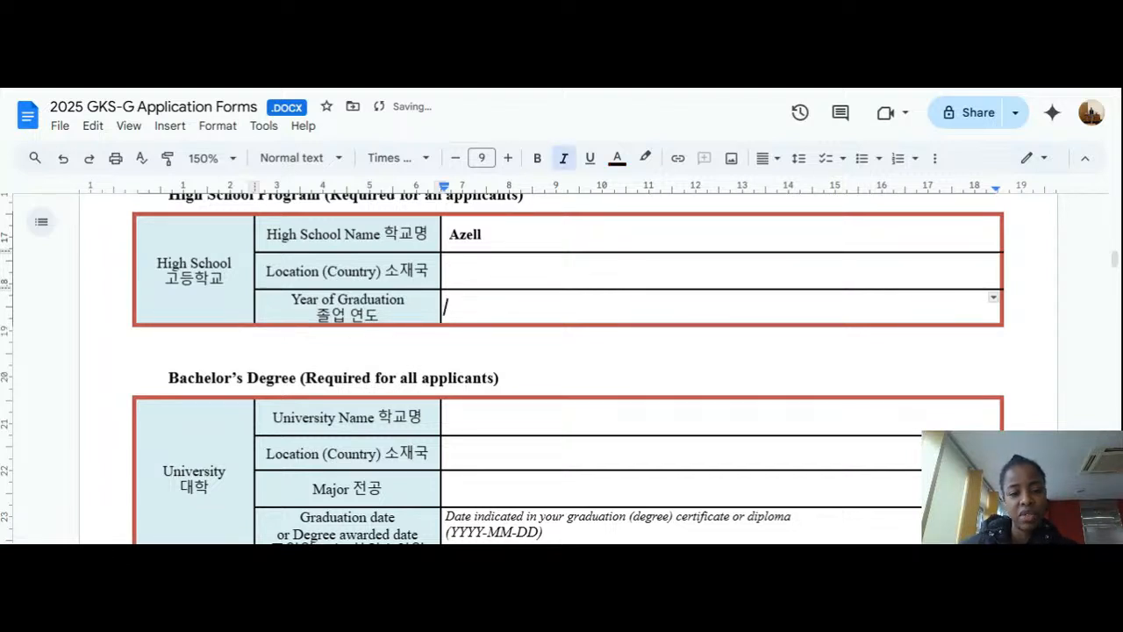
pyautogui.write('20')
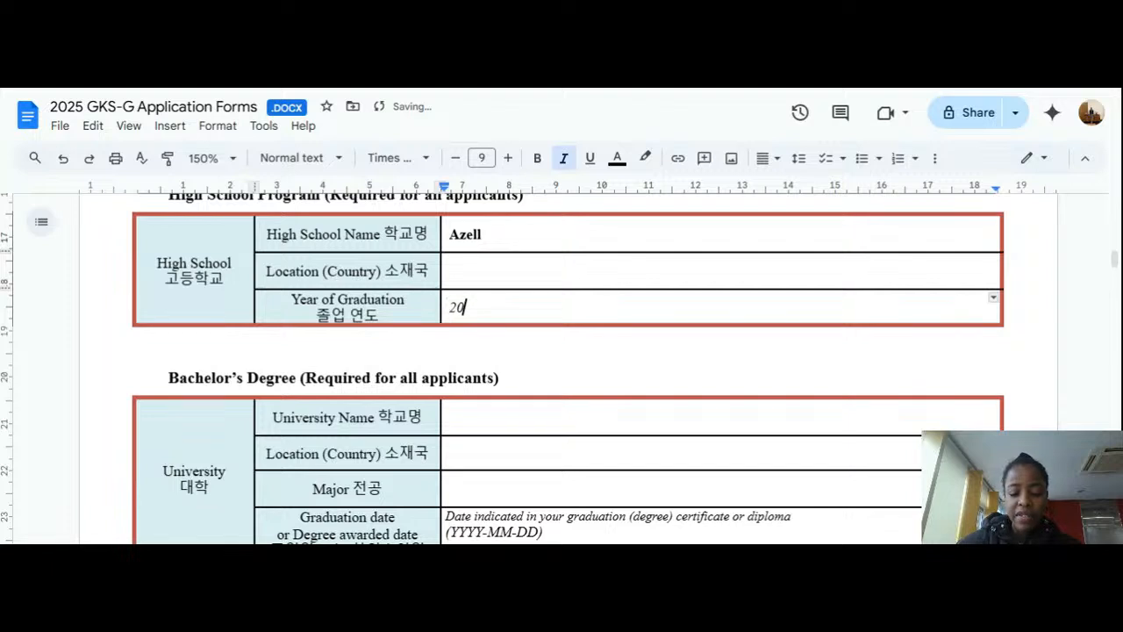
pyautogui.press('BackSpace')
pyautogui.press('BackSpace')
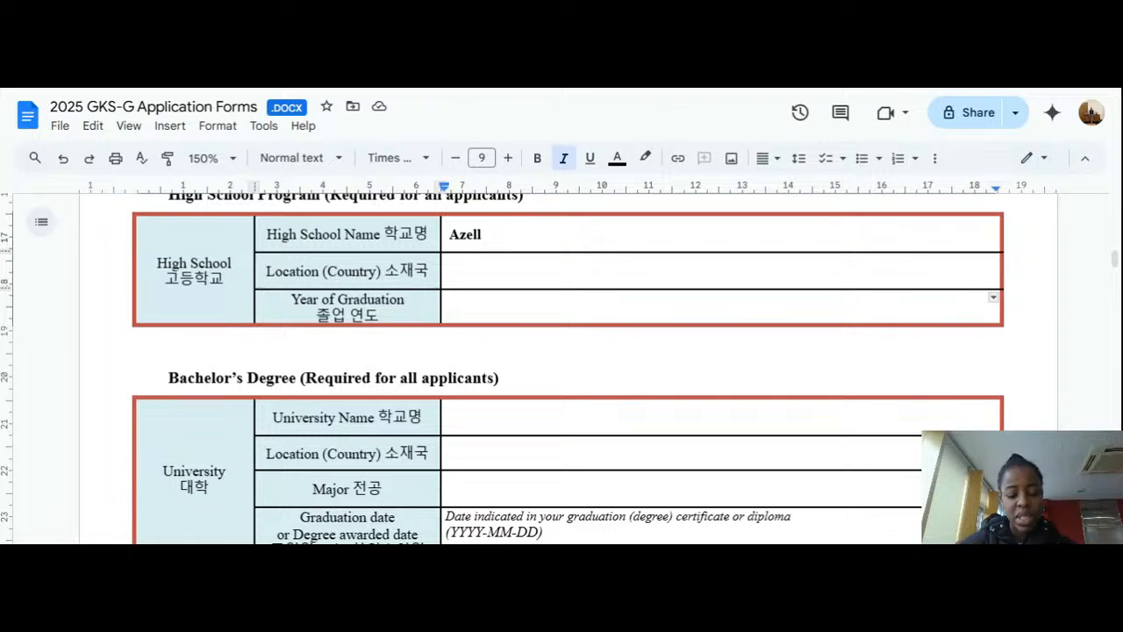
pyautogui.write('10')
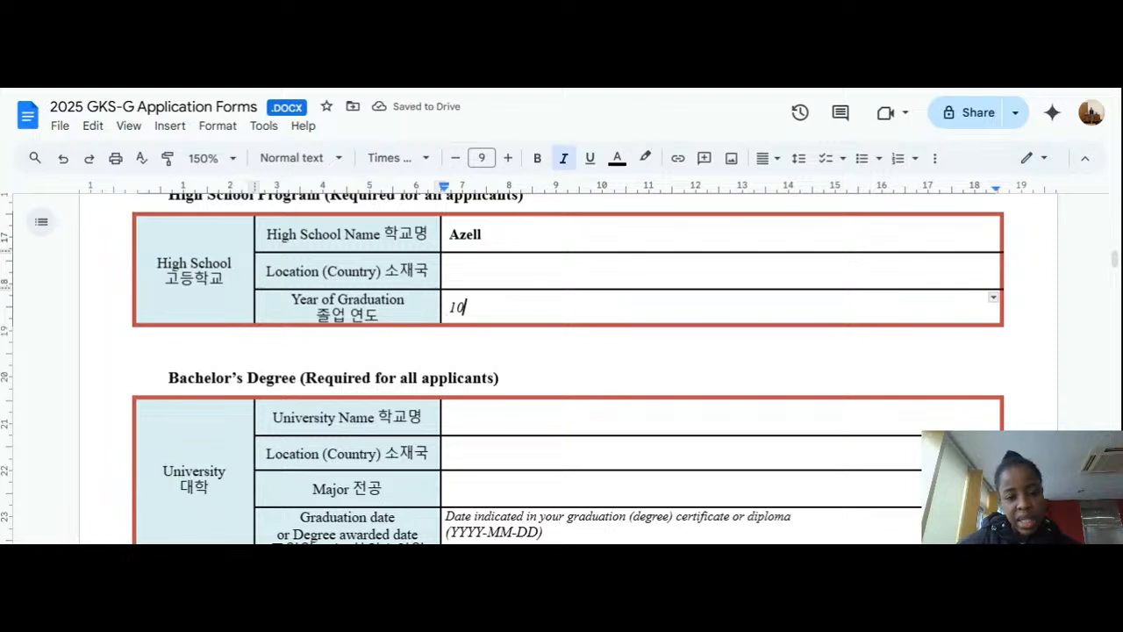
pyautogui.press('BackSpace')
pyautogui.press('BackSpace')
pyautogui.write('2025')
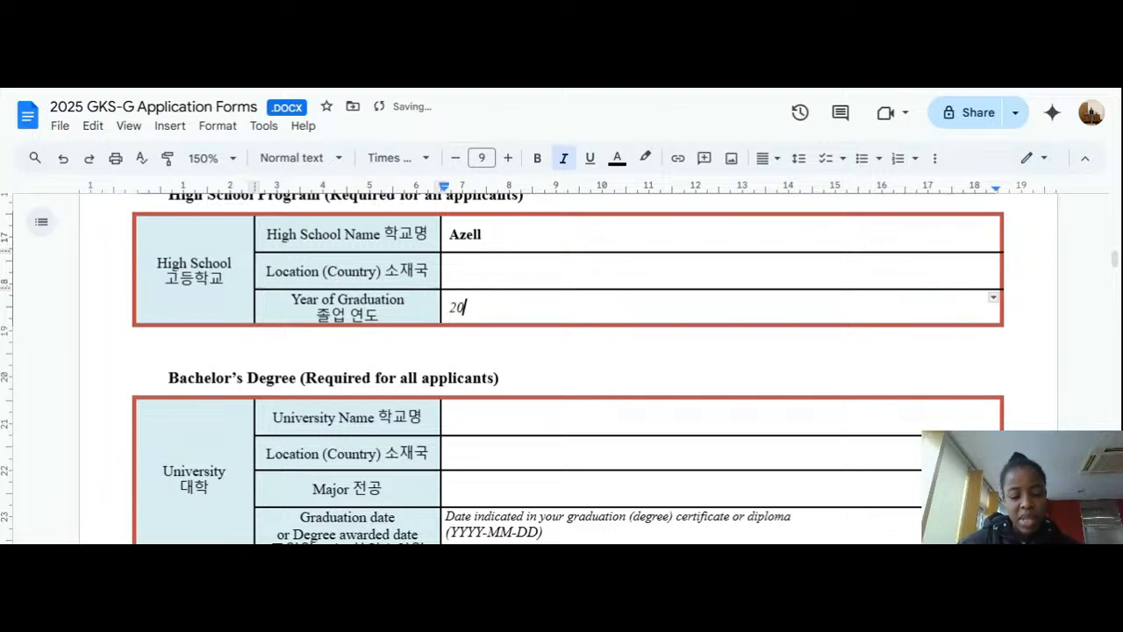
pyautogui.press('BackSpace')
pyautogui.press('BackSpace')
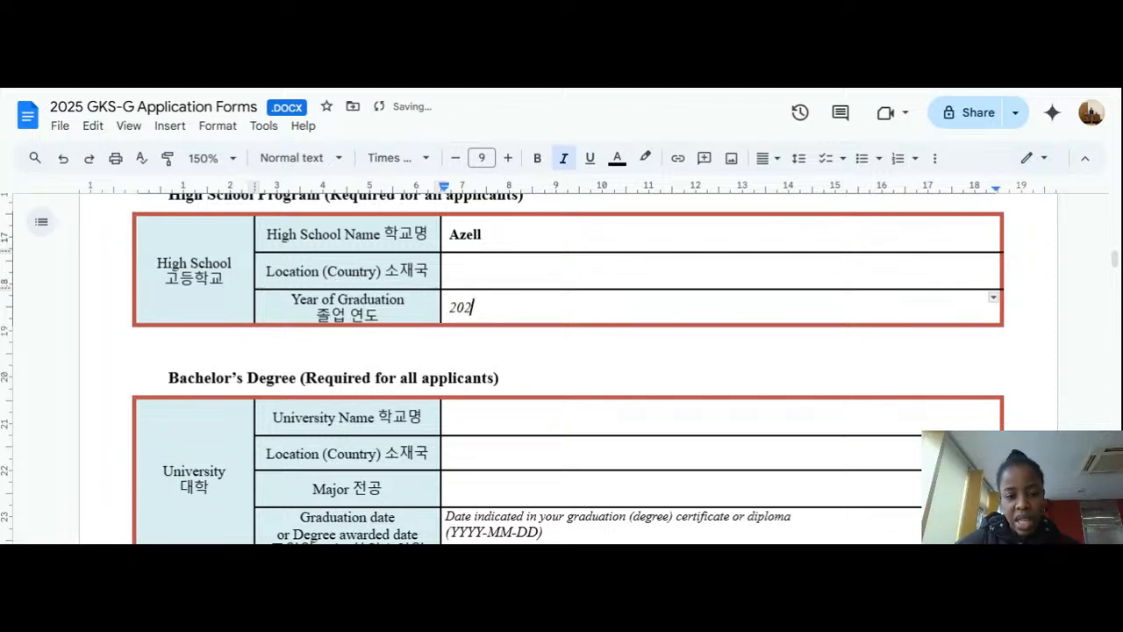
pyautogui.write('02')
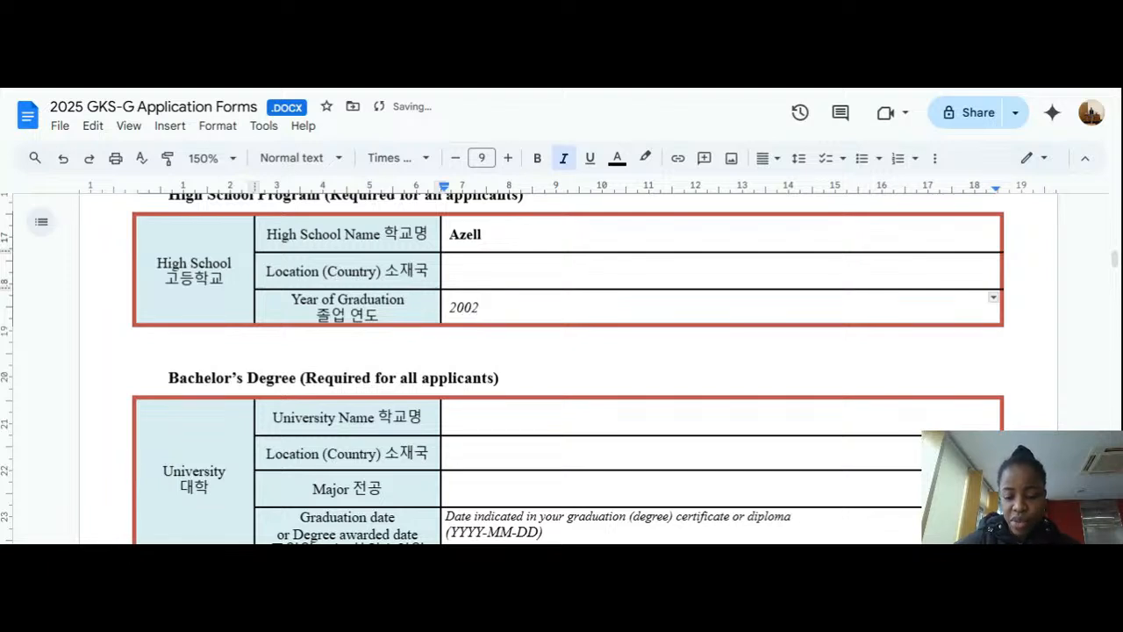
pyautogui.write('-')
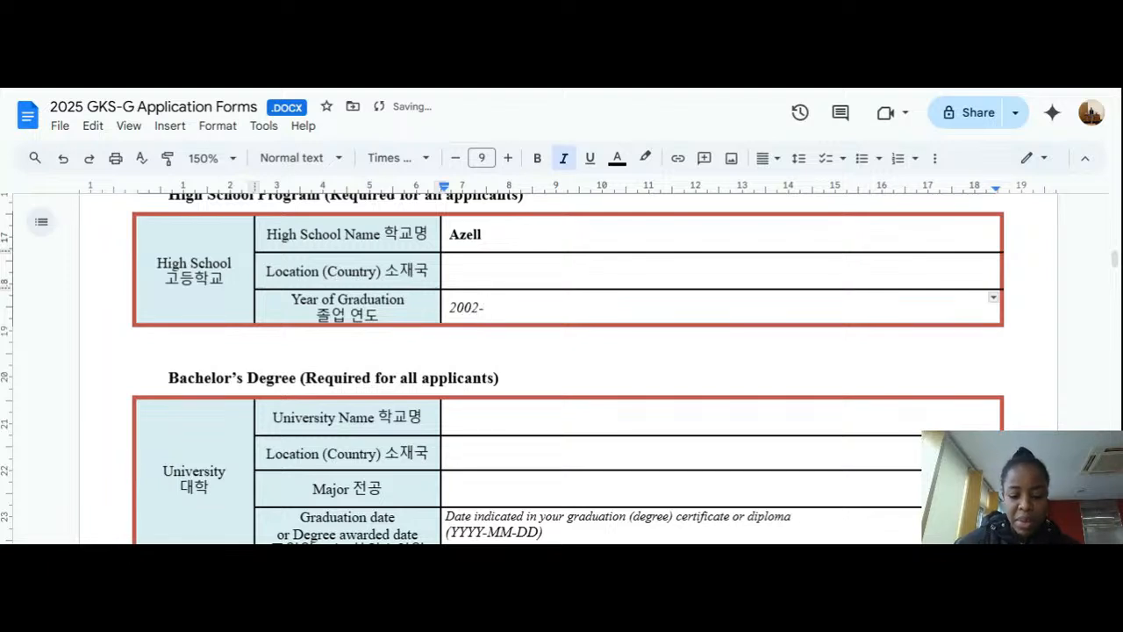
pyautogui.write('12')
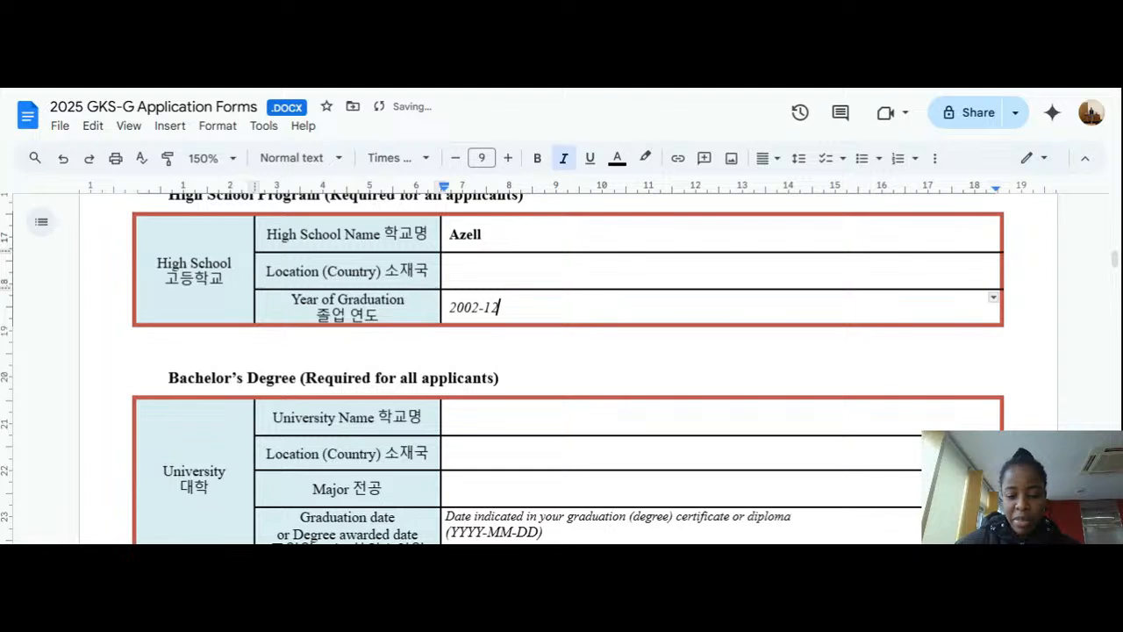
pyautogui.write('-10')
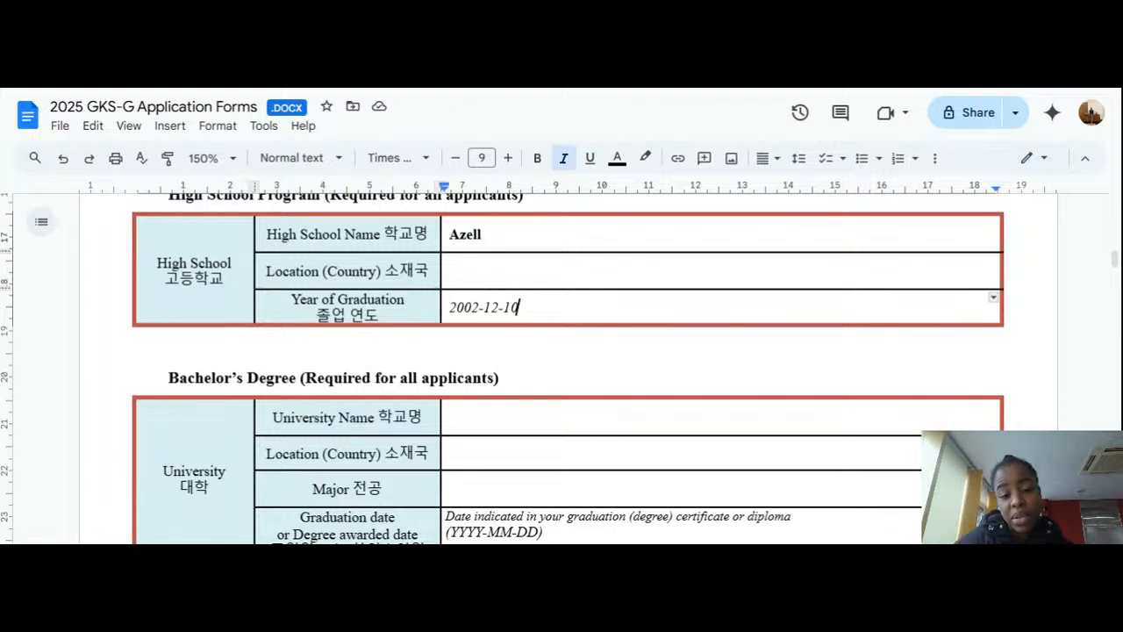
pyautogui.scroll(-1, 568, 369)
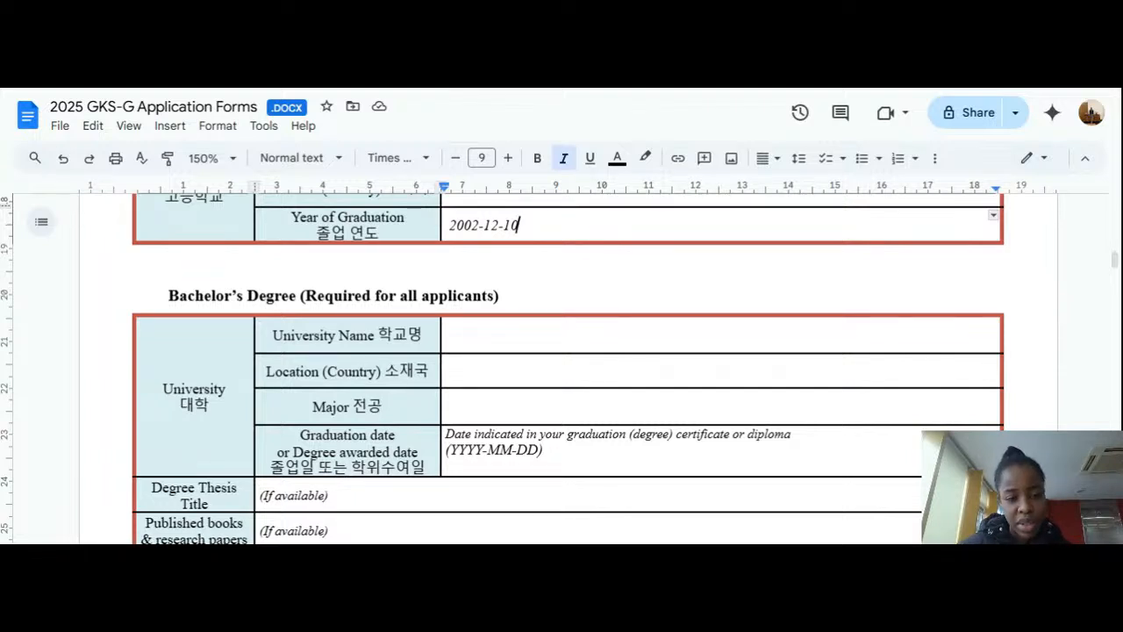
pyautogui.scroll(-2, 568, 368)
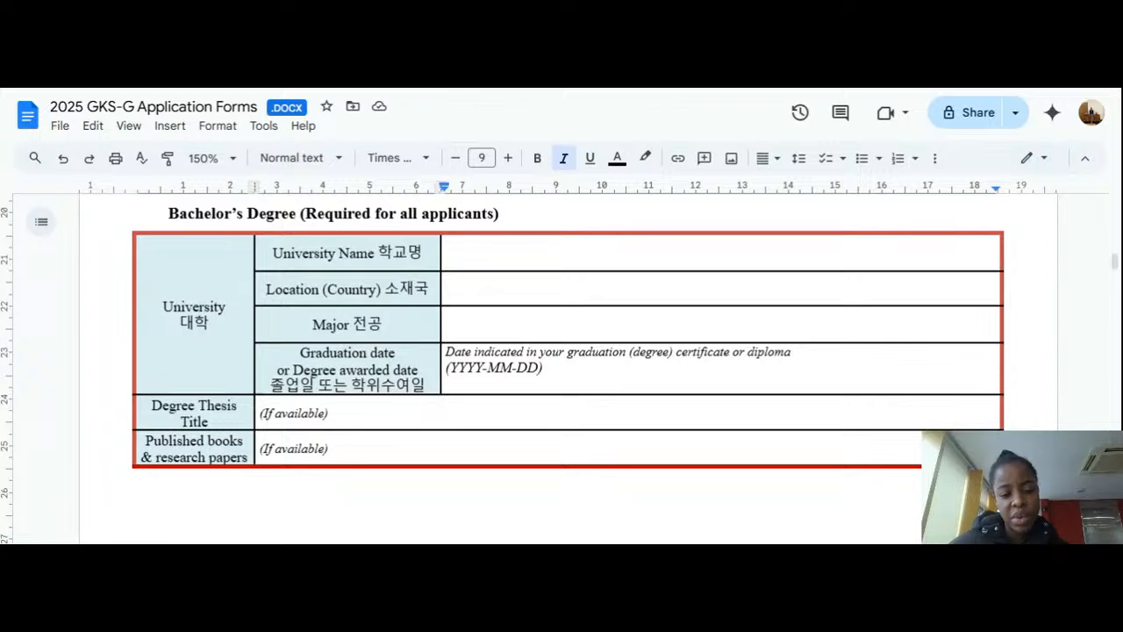
pyautogui.doubleClick(339, 413)
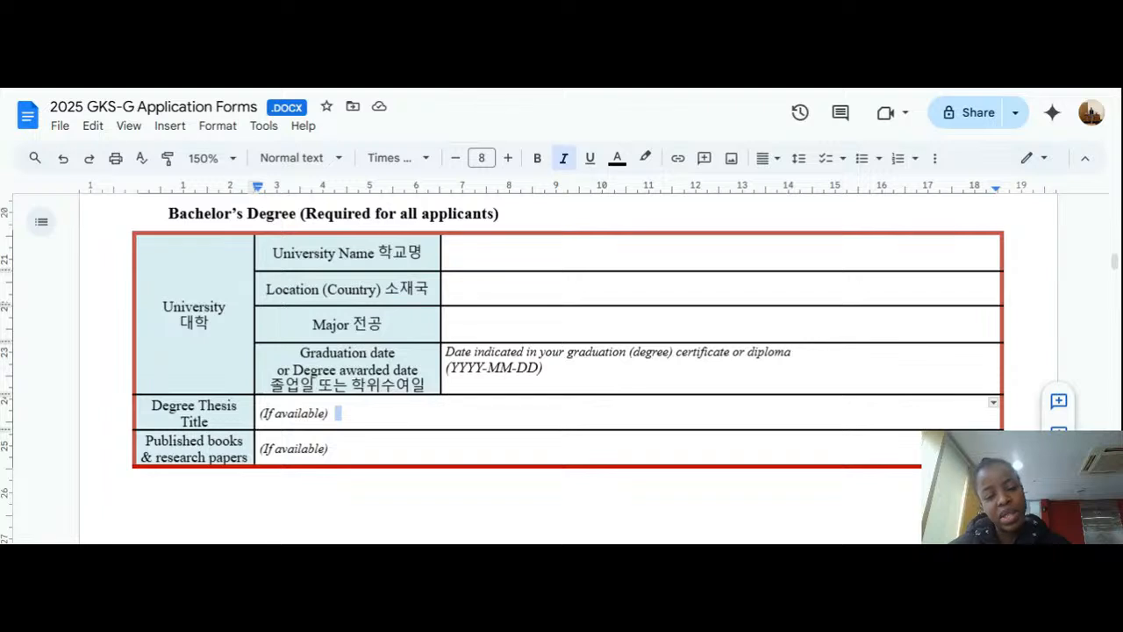
pyautogui.scroll(-3, 562, 369)
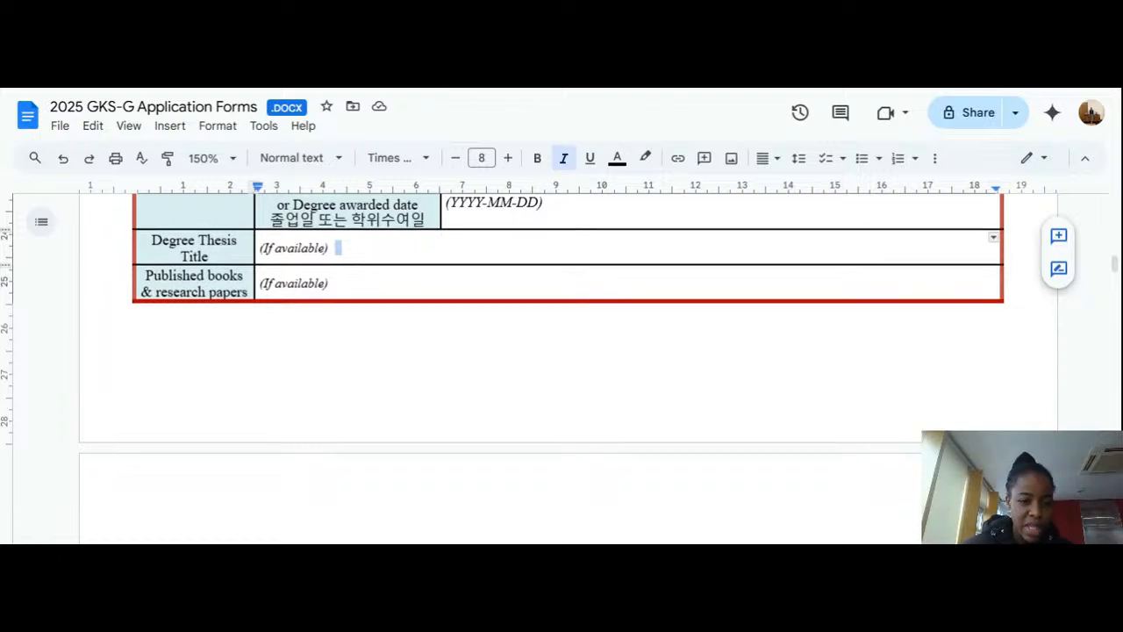
pyautogui.scroll(-2, 561, 351)
pyautogui.scroll(2, 561, 351)
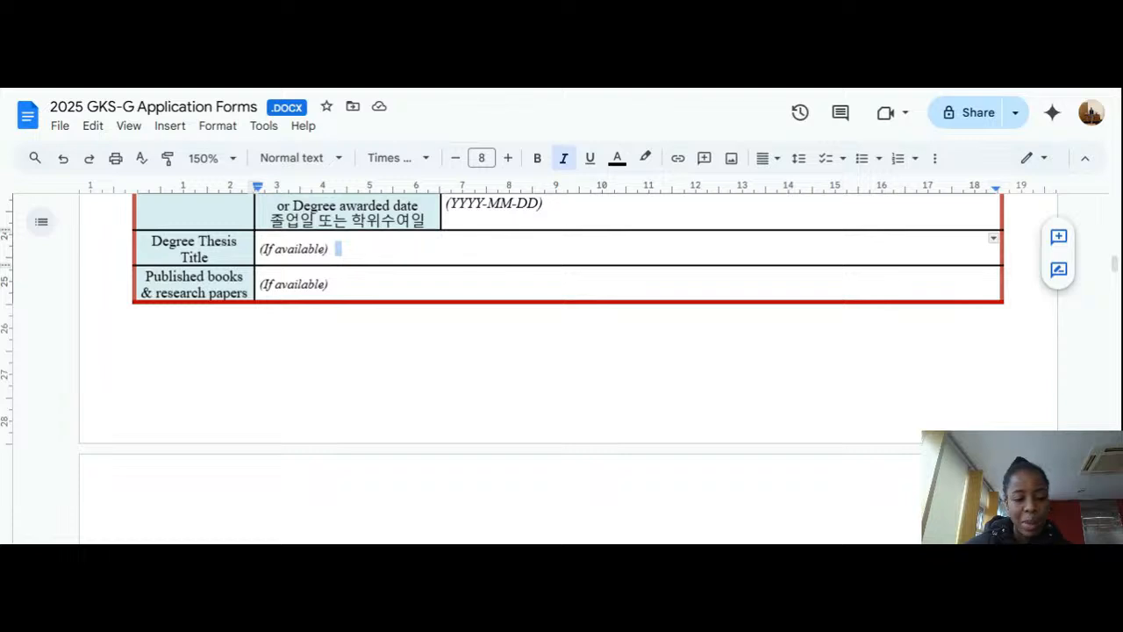
# Step: Scroll past the Master's and Doctoral tables to section 8 and click into the example CGPA value
pyautogui.scroll(5, 562, 351)
pyautogui.scroll(-3, 561, 351)
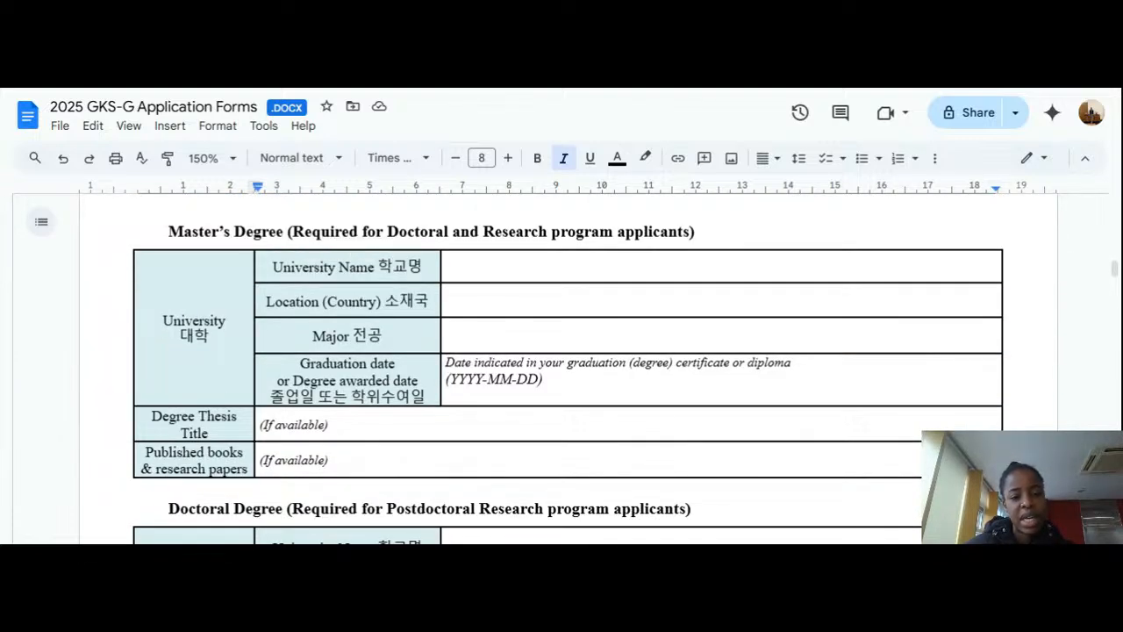
pyautogui.scroll(-4, 561, 368)
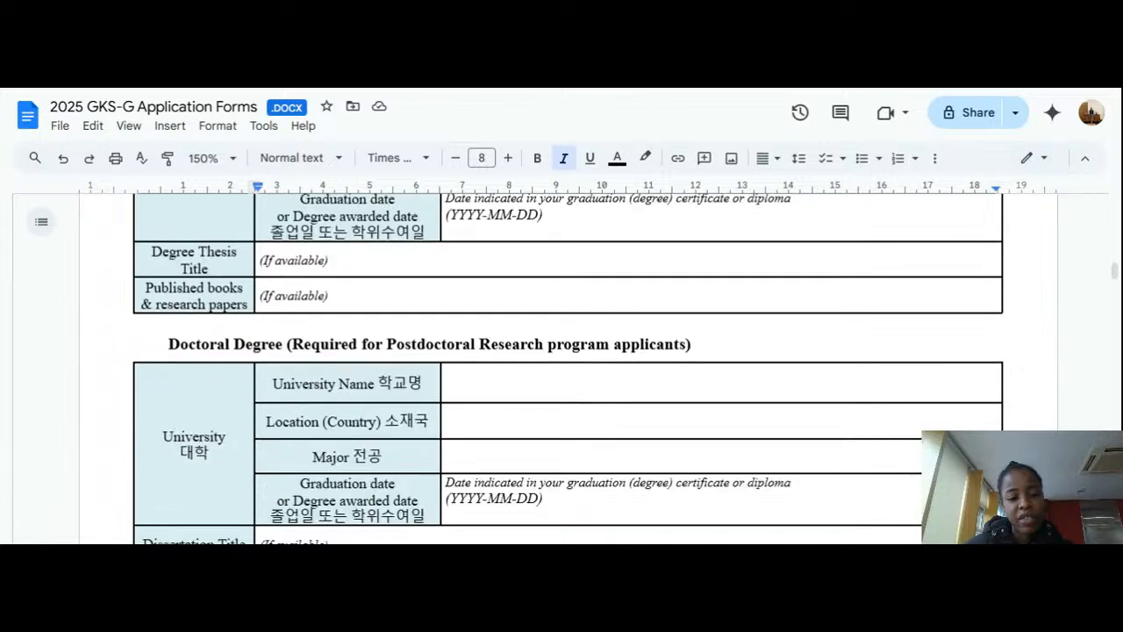
pyautogui.scroll(-5, 368, 360)
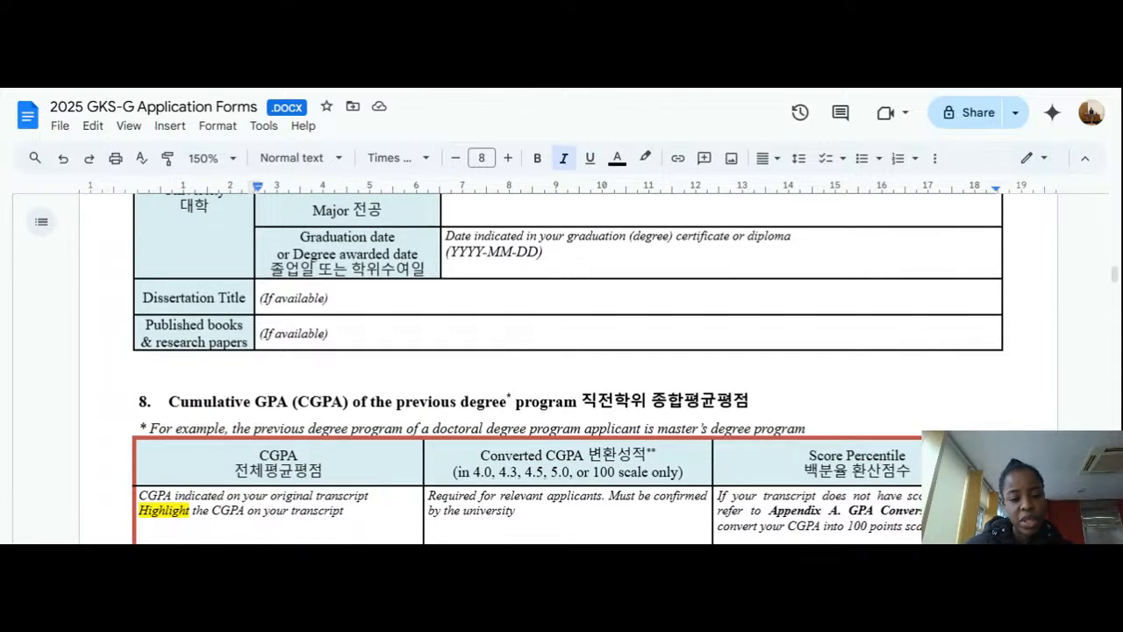
pyautogui.scroll(-2, 562, 369)
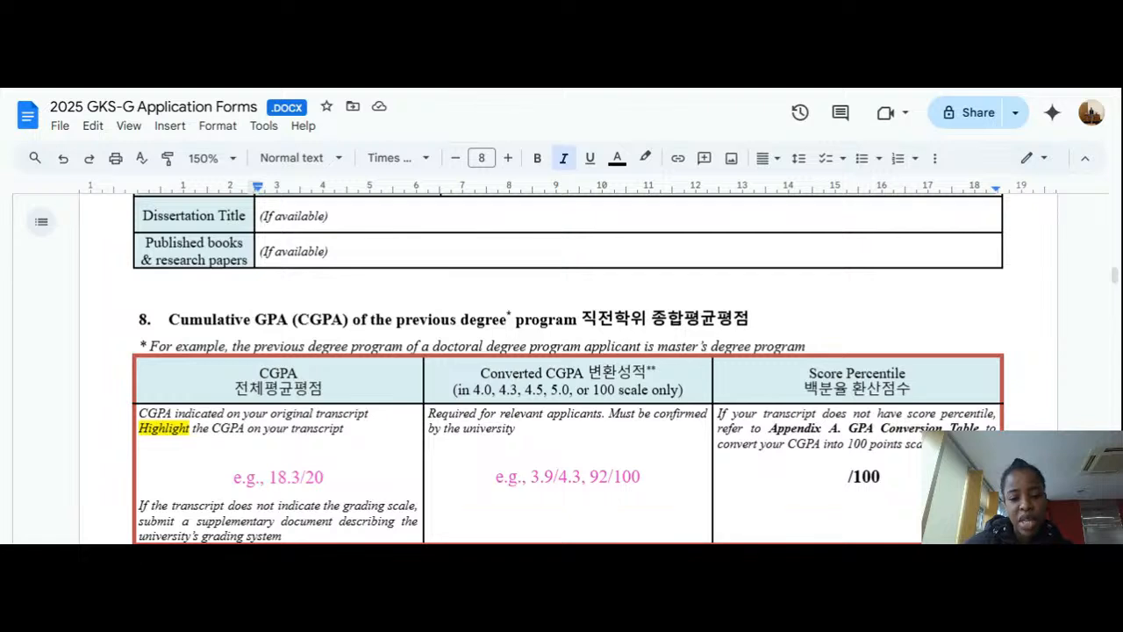
pyautogui.scroll(-2, 569, 369)
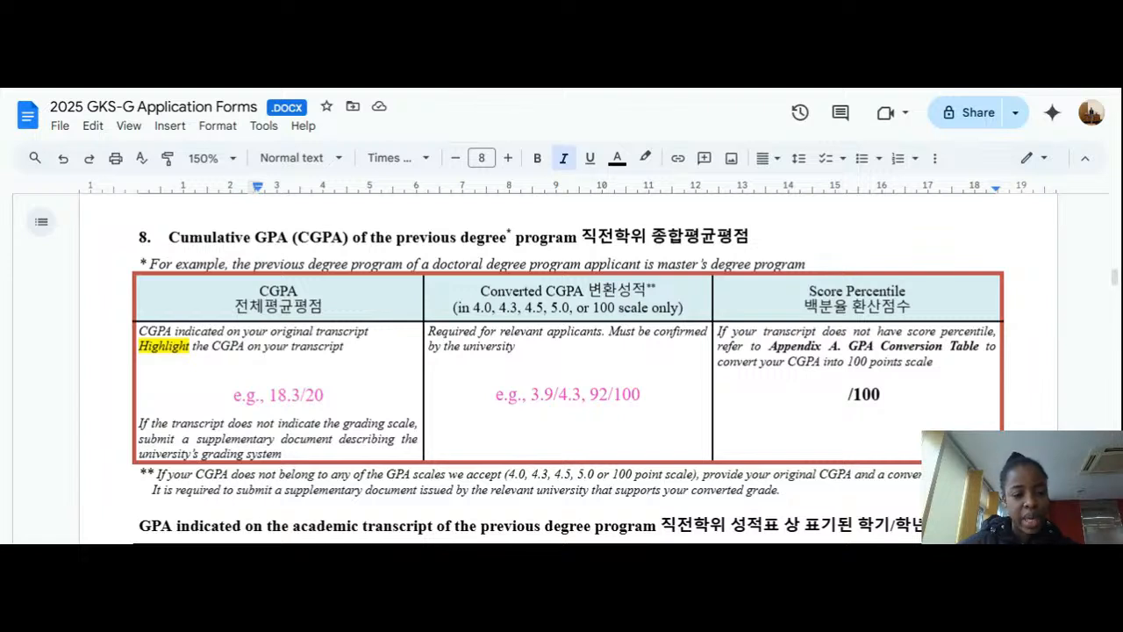
pyautogui.click(324, 396)
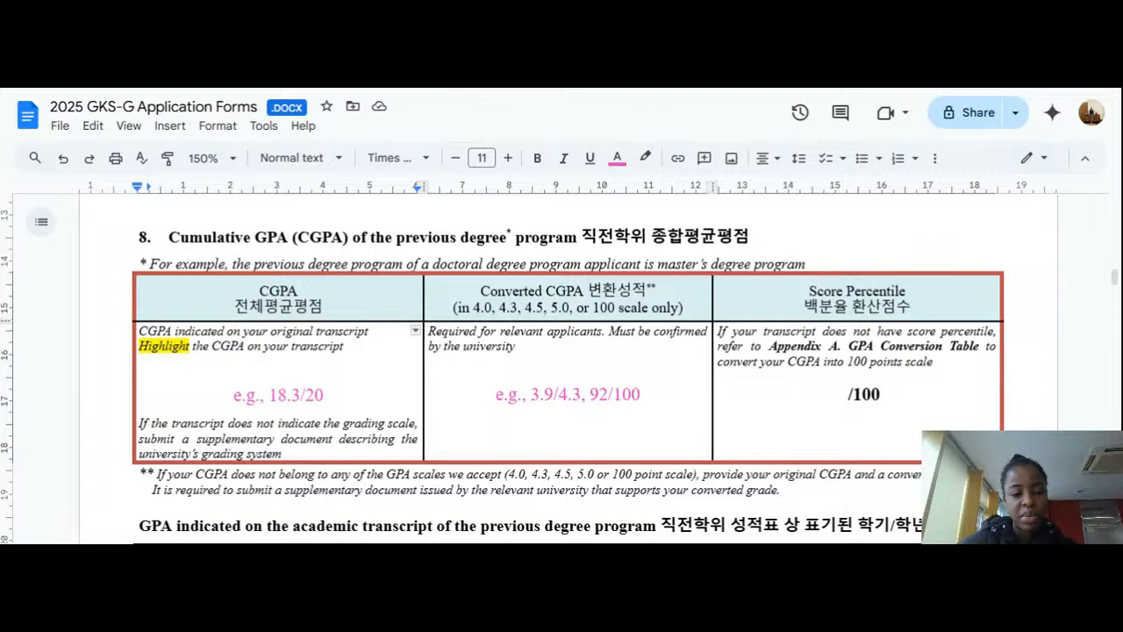
# Step: Replace the 'e.g., 18.3/20' sample with 4.5/5.0 in black text
pyautogui.press('BackSpace')
pyautogui.press('BackSpace')
pyautogui.press('BackSpace')
pyautogui.press('BackSpace')
pyautogui.press('BackSpace')
pyautogui.press('BackSpace')
pyautogui.press('BackSpace')
pyautogui.press('BackSpace')
pyautogui.press('BackSpace')
pyautogui.press('BackSpace')
pyautogui.press('BackSpace')
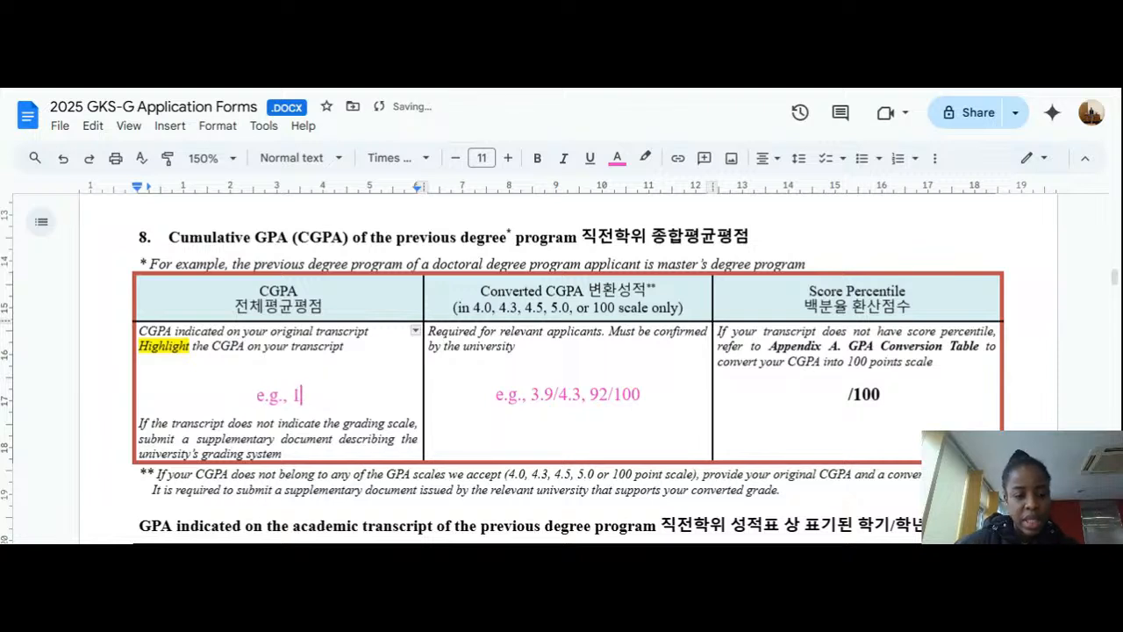
pyautogui.press('BackSpace')
pyautogui.press('BackSpace')
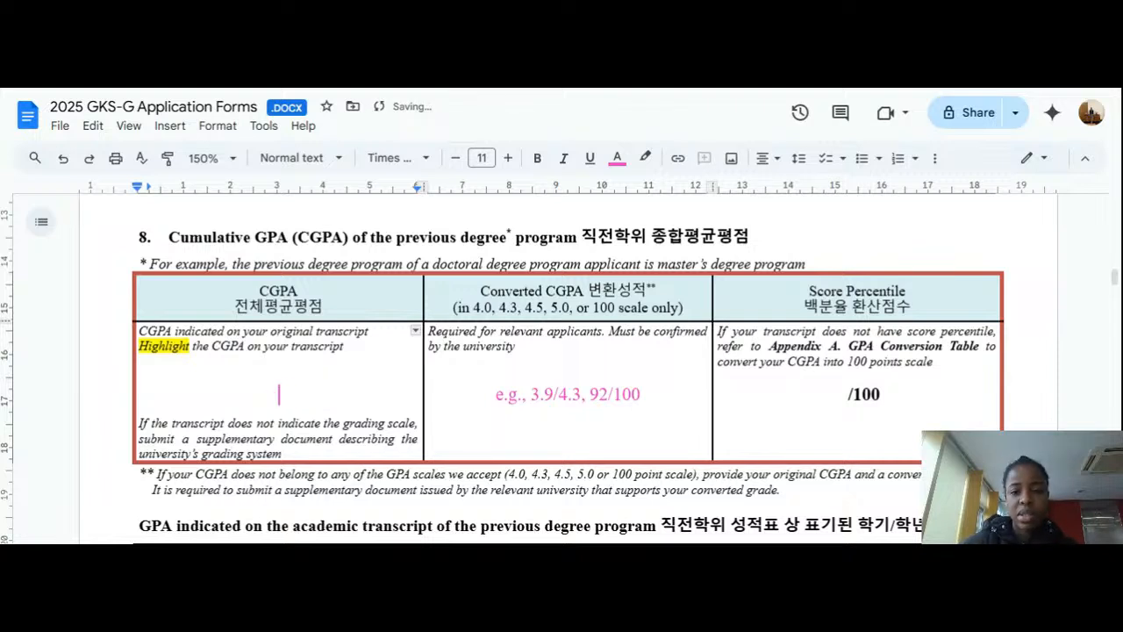
pyautogui.click(617, 158)
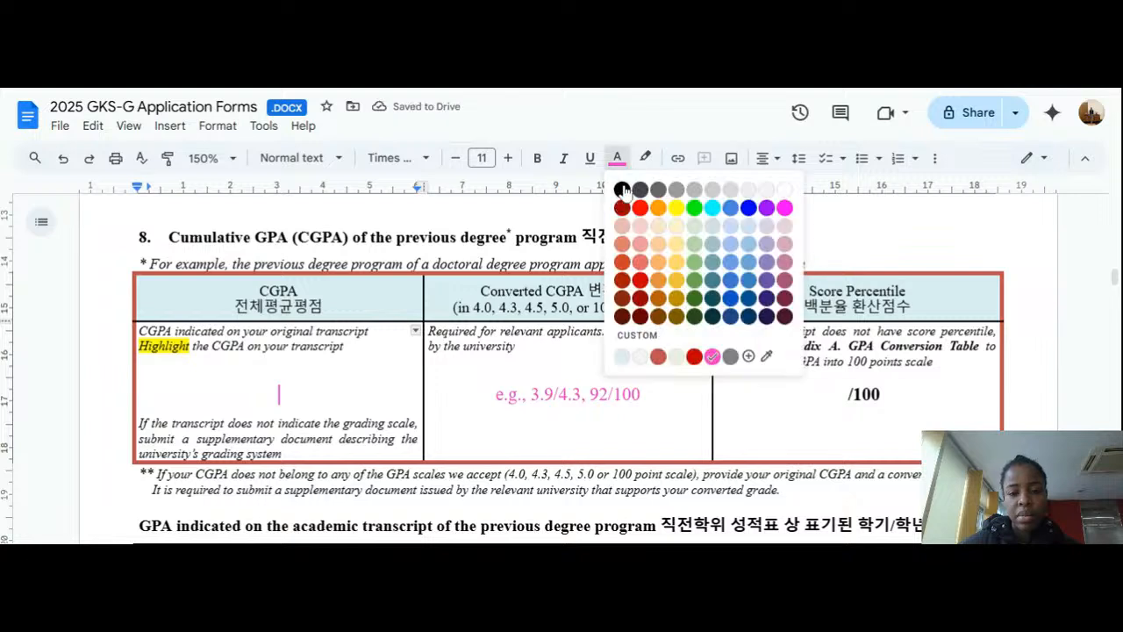
pyautogui.click(621, 190)
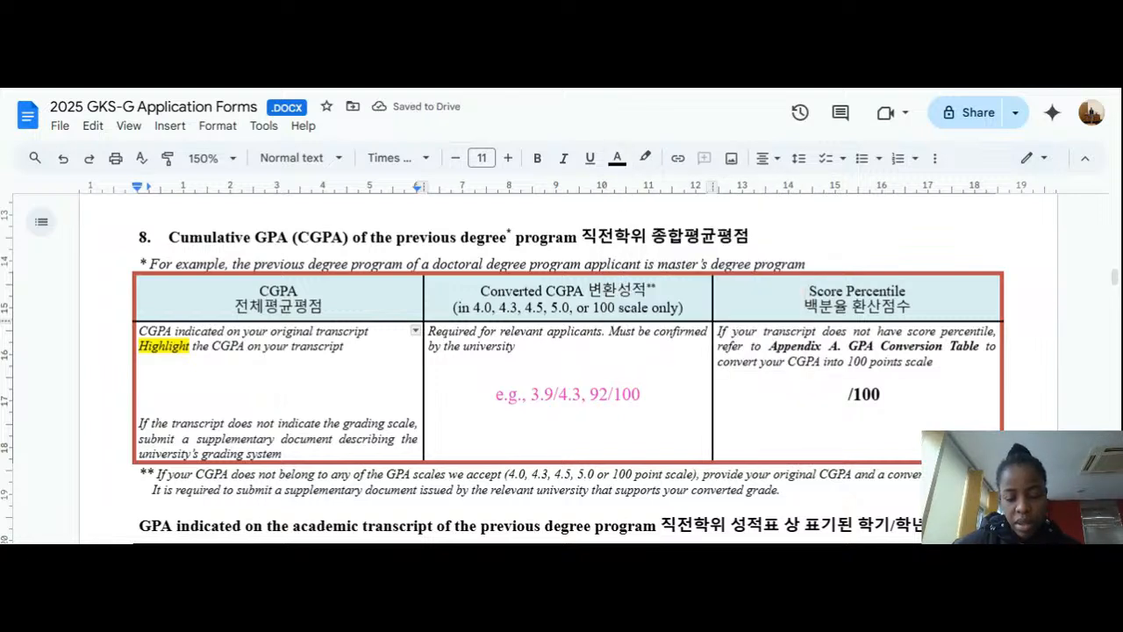
pyautogui.write('4')
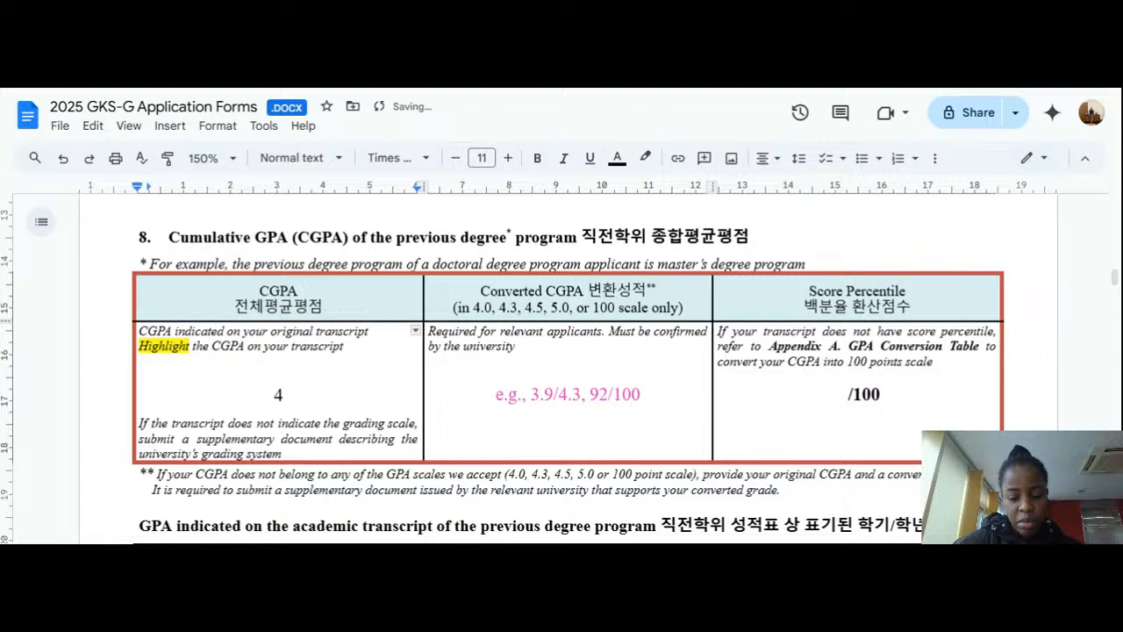
pyautogui.write('.5/')
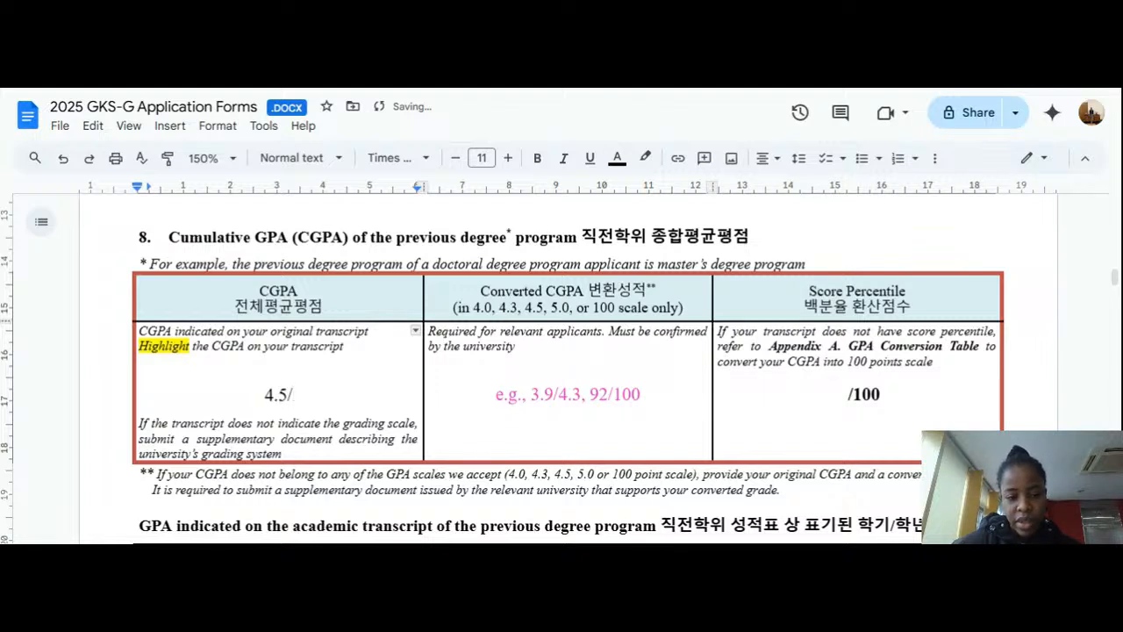
pyautogui.write('5')
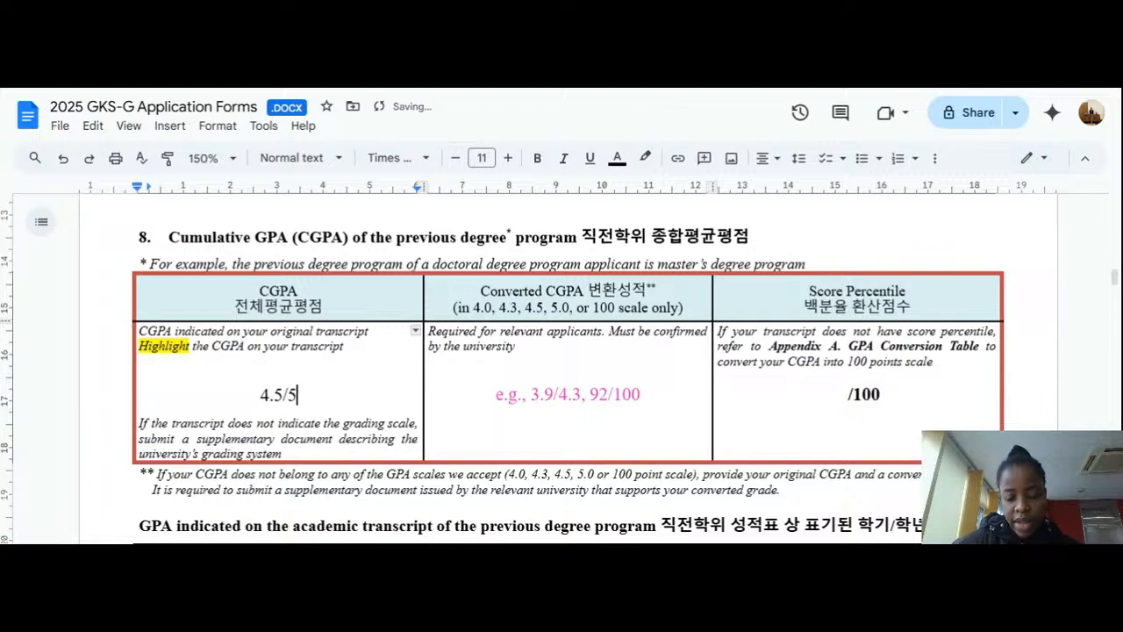
pyautogui.write('.0')
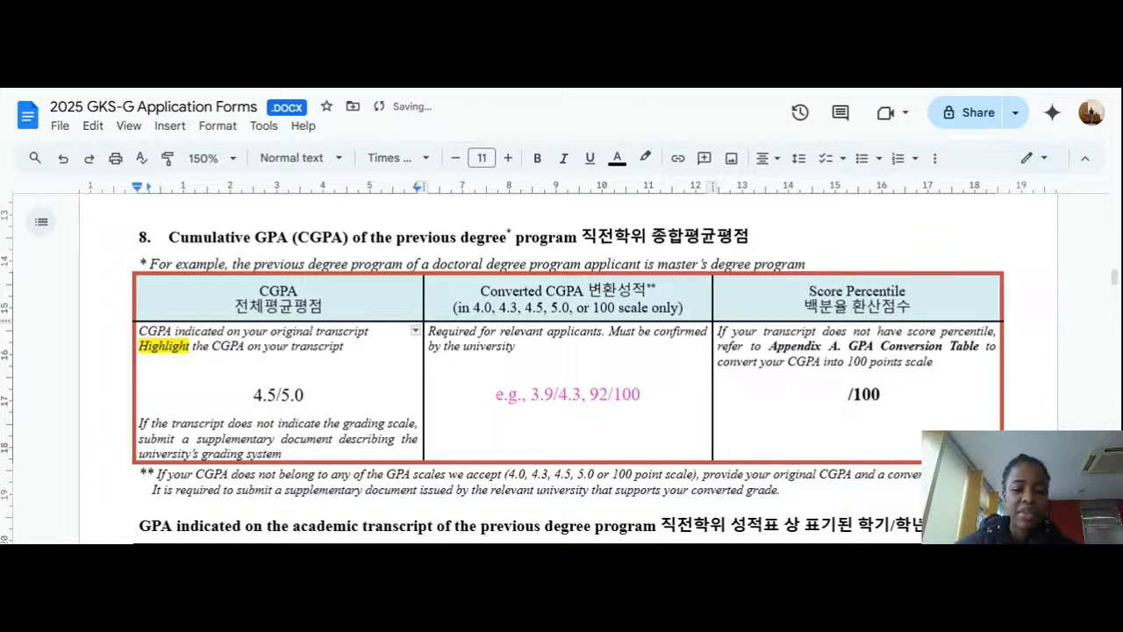
# Step: Select the pink Converted CGPA sample with Shift+Home and delete it, leaving the cell empty
pyautogui.click(641, 395)
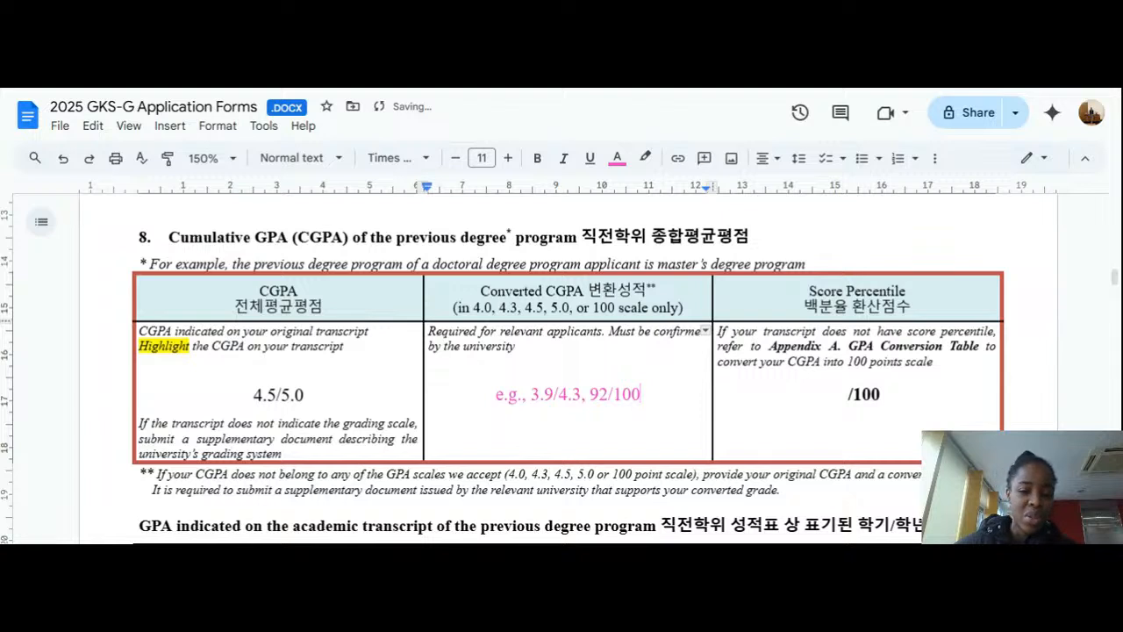
pyautogui.hotkey('shift', 'Home')
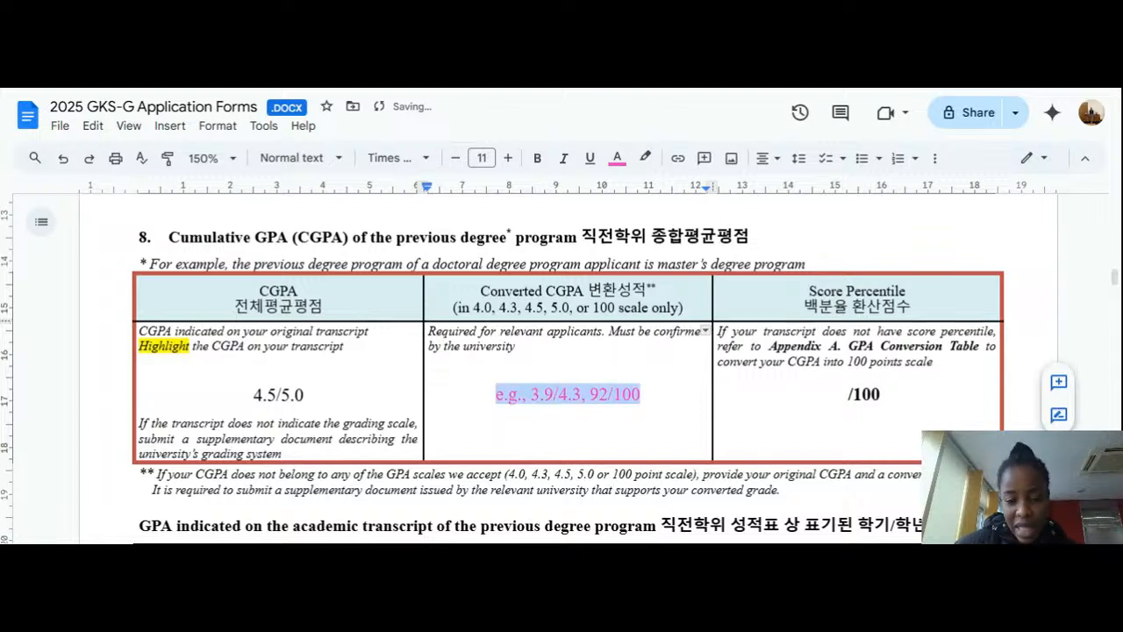
pyautogui.press('BackSpace')
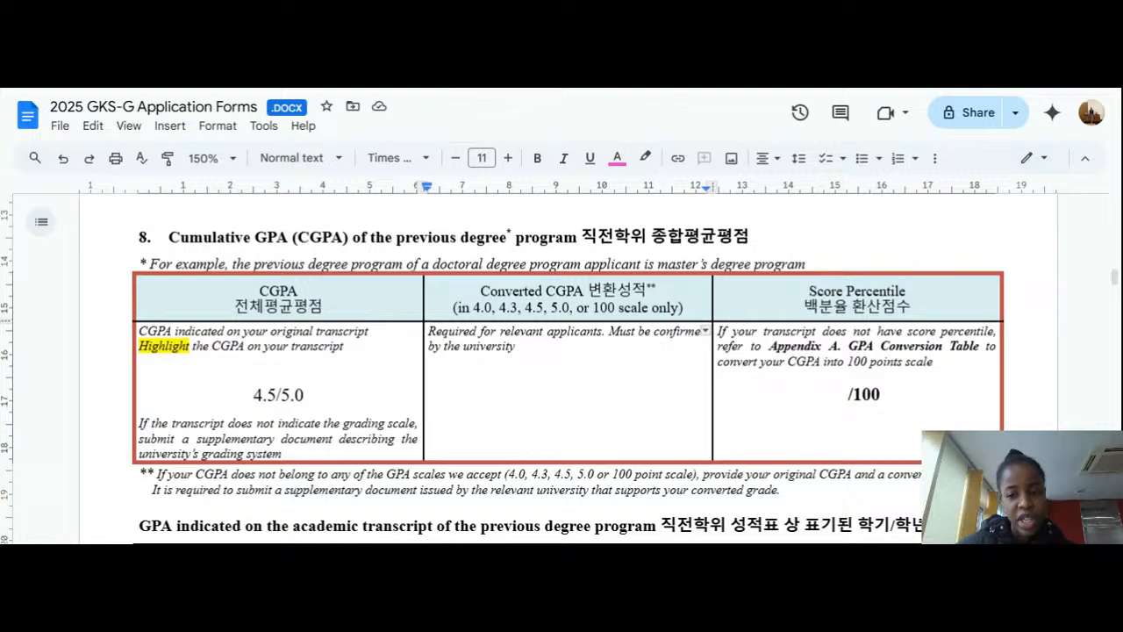
pyautogui.scroll(-1, 561, 368)
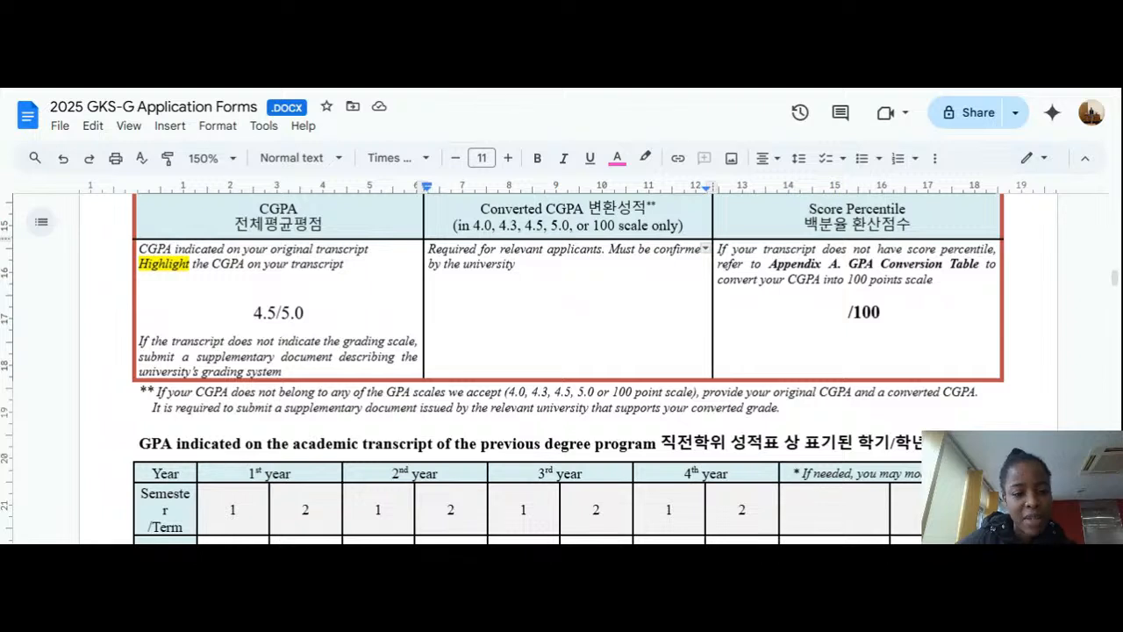
# Step: Check the entered 4.5/5.0 CGPA, the empty Converted CGPA cell and the CGPA footnote
pyautogui.moveTo(253, 313); pyautogui.dragTo(305, 312)
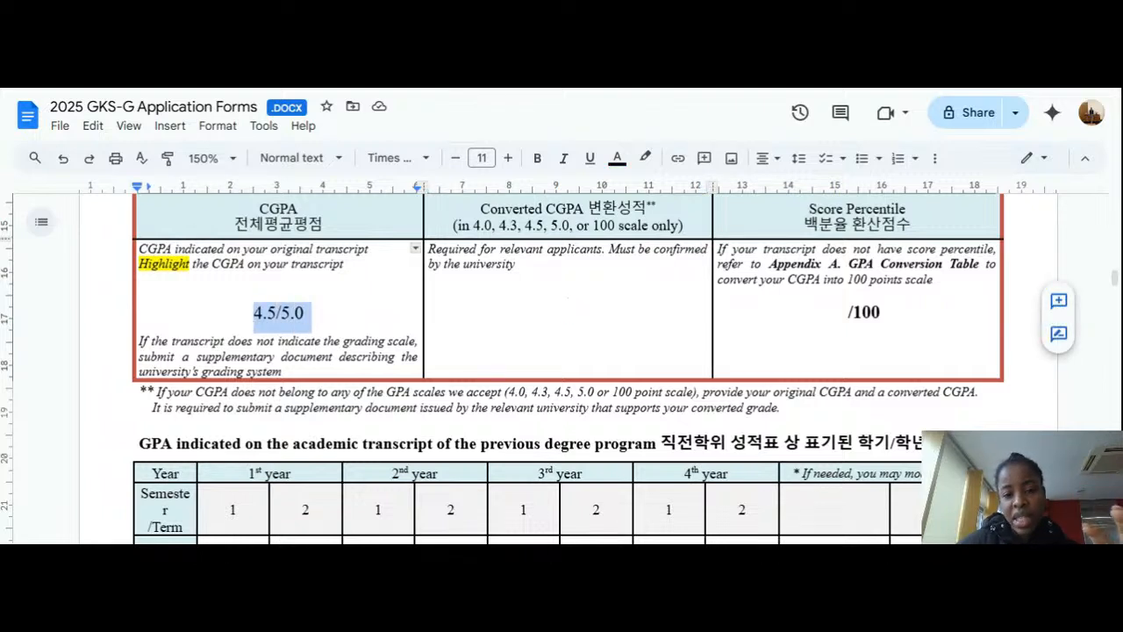
pyautogui.doubleClick(568, 310)
pyautogui.click(567, 310)
pyautogui.doubleClick(569, 309)
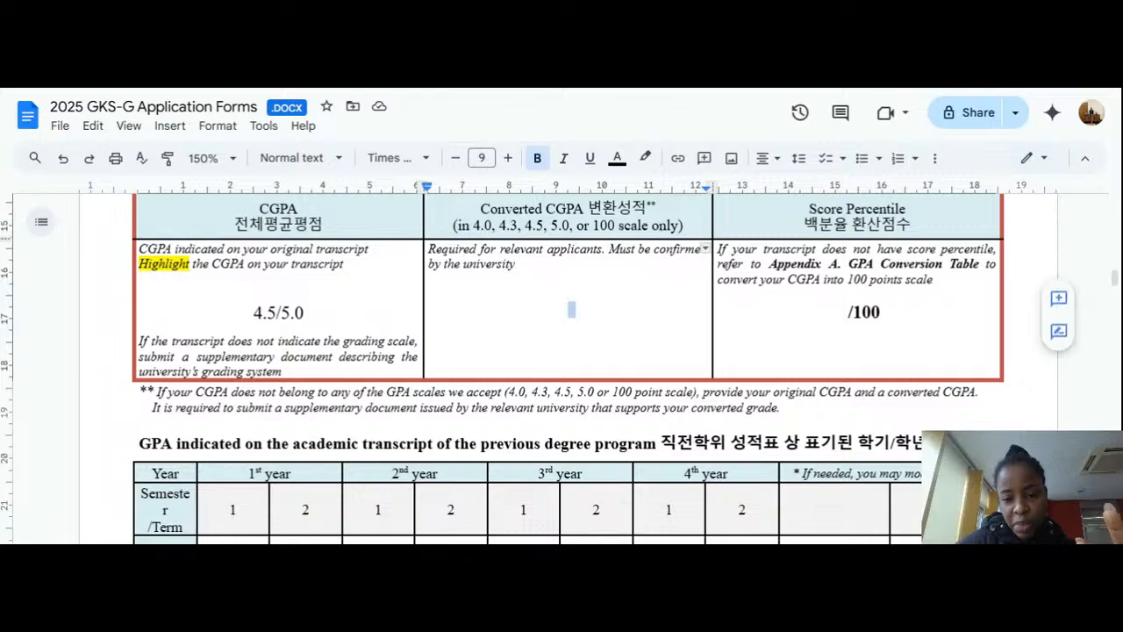
pyautogui.scroll(-3, 561, 369)
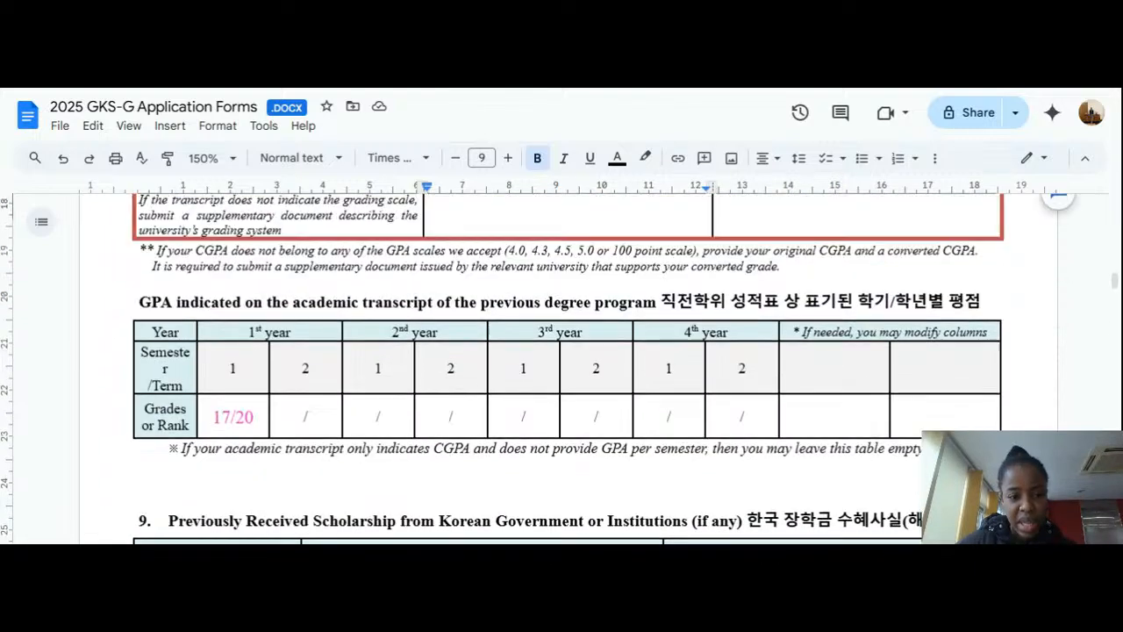
pyautogui.scroll(1, 562, 368)
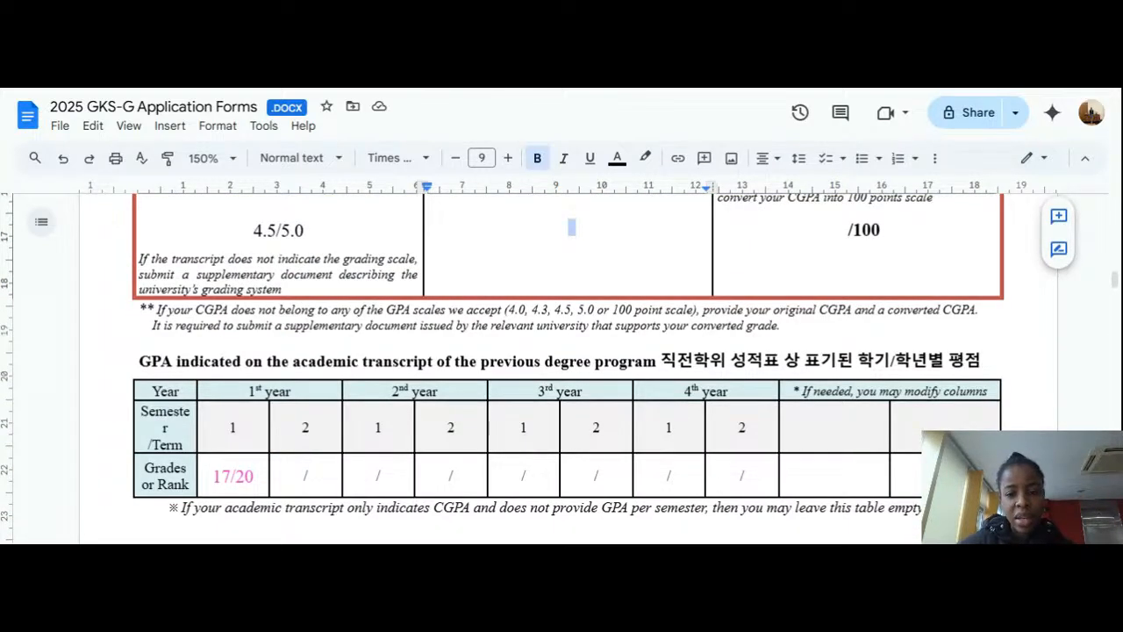
pyautogui.click(141, 310)
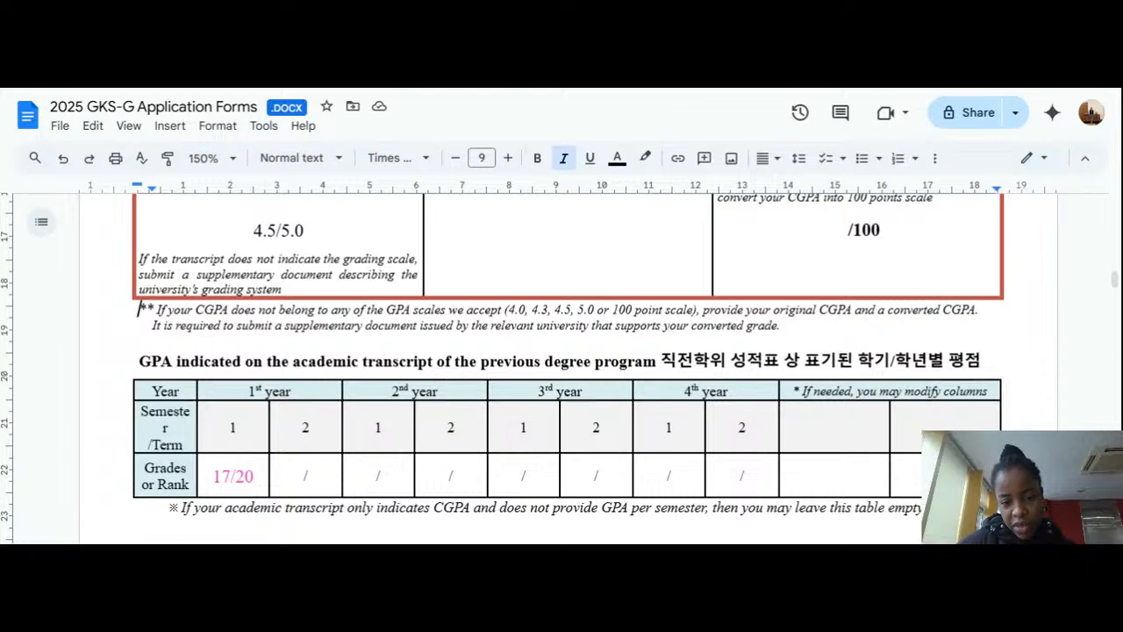
pyautogui.scroll(-2, 562, 368)
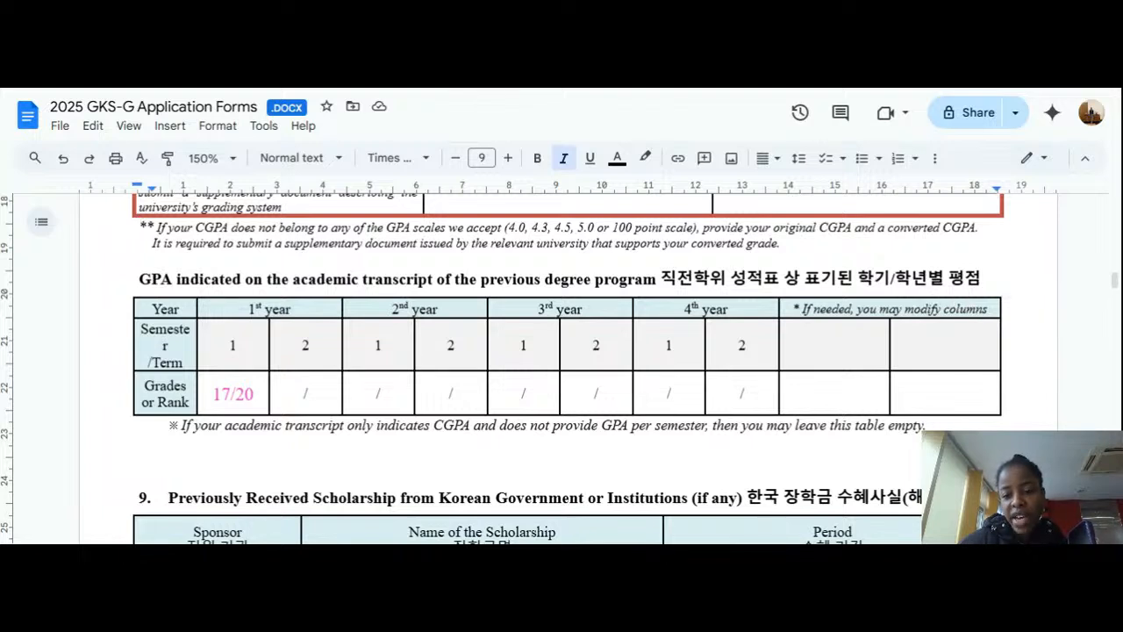
# Step: Delete the sample 17/20 from the first-year, first-semester Grades or Rank cell
pyautogui.click(946, 318)
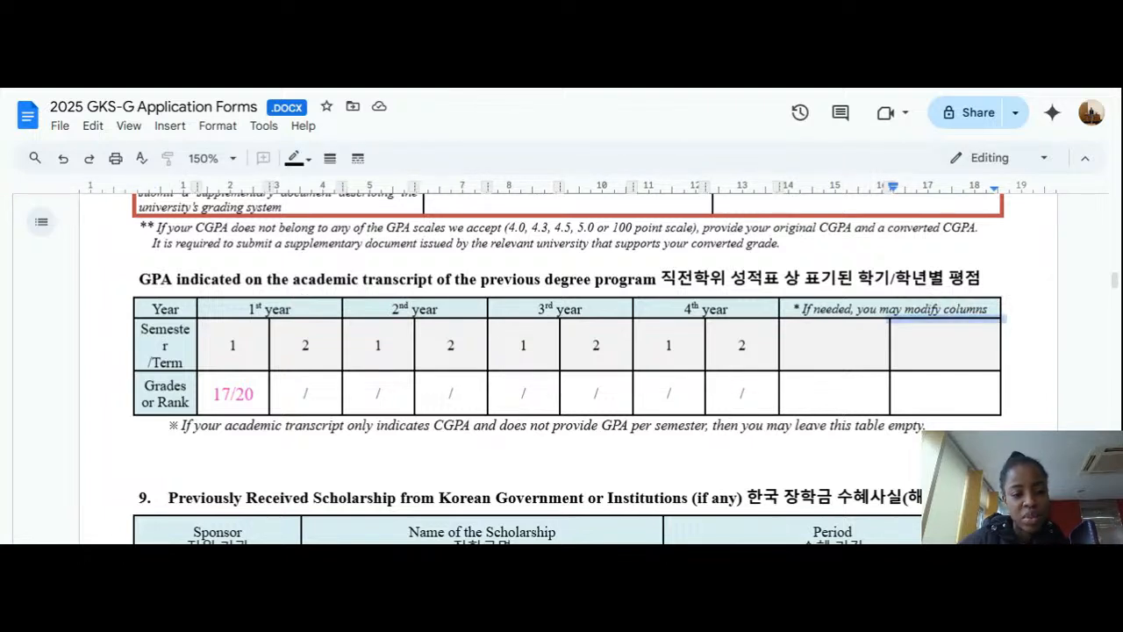
pyautogui.click(301, 345)
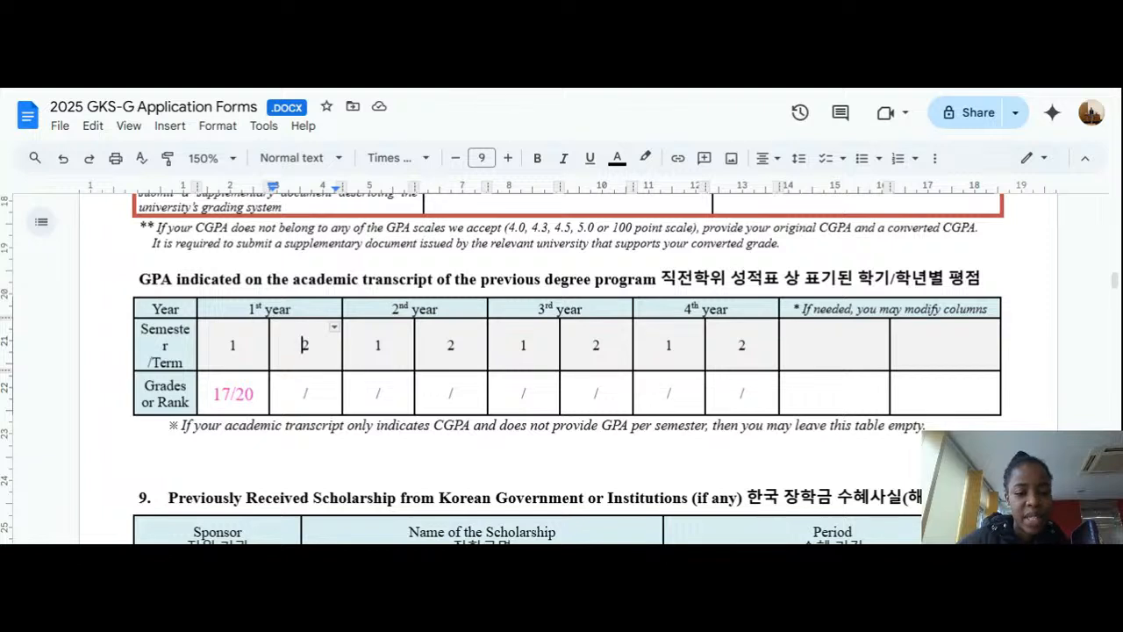
pyautogui.scroll(-2, 561, 368)
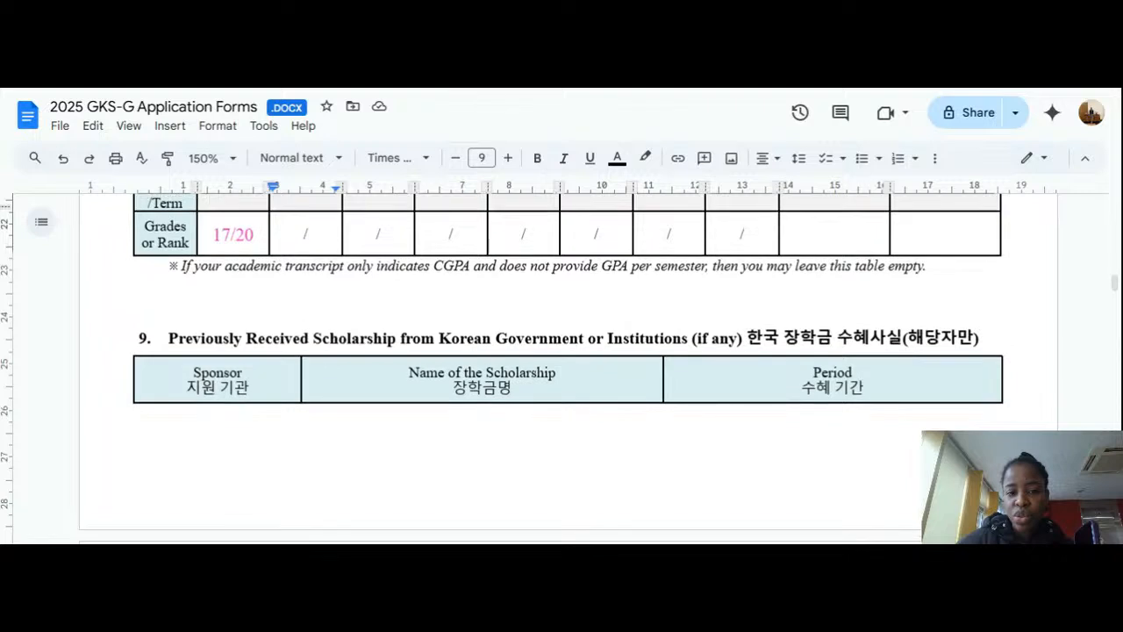
pyautogui.scroll(2, 567, 351)
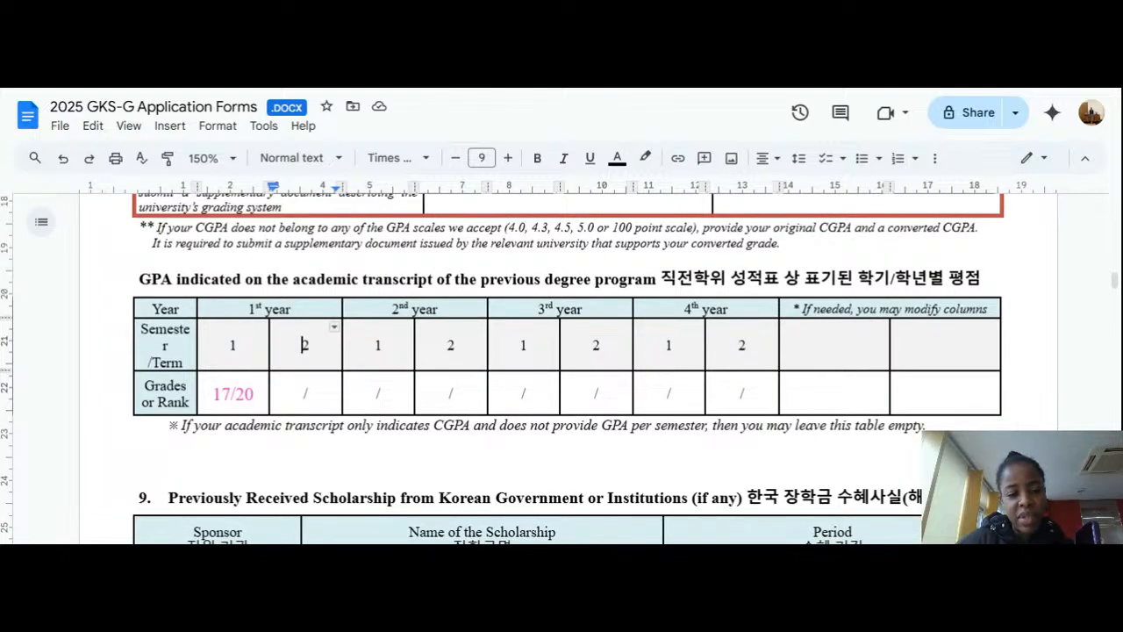
pyautogui.click(255, 394)
pyautogui.press('BackSpace')
pyautogui.press('BackSpace')
pyautogui.press('BackSpace')
pyautogui.press('BackSpace')
pyautogui.press('BackSpace')
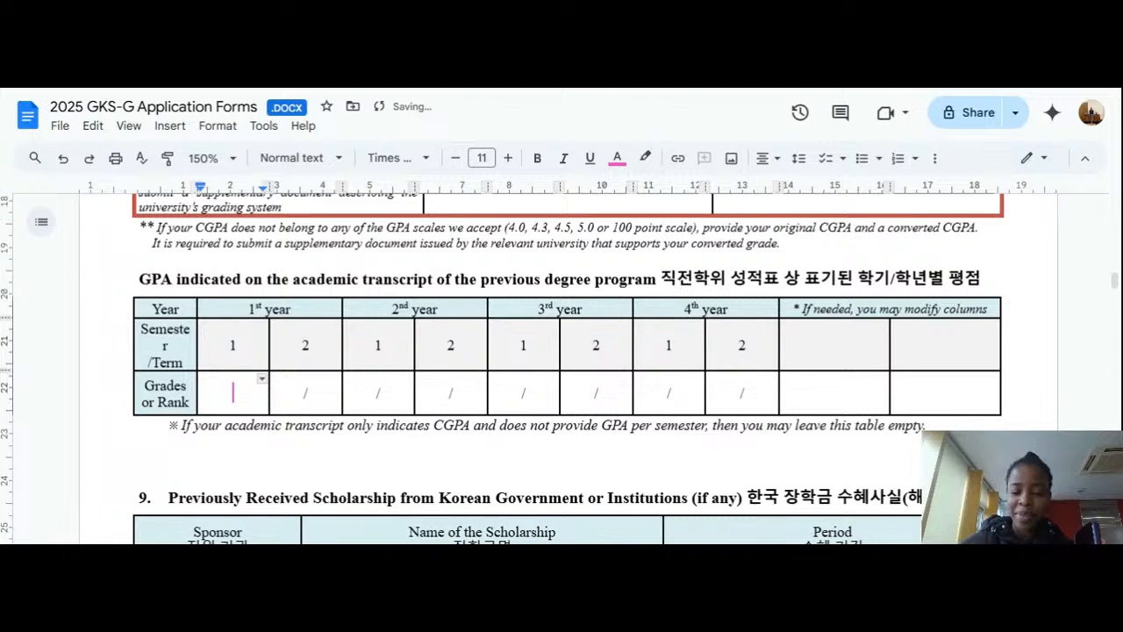
pyautogui.scroll(-1, 567, 351)
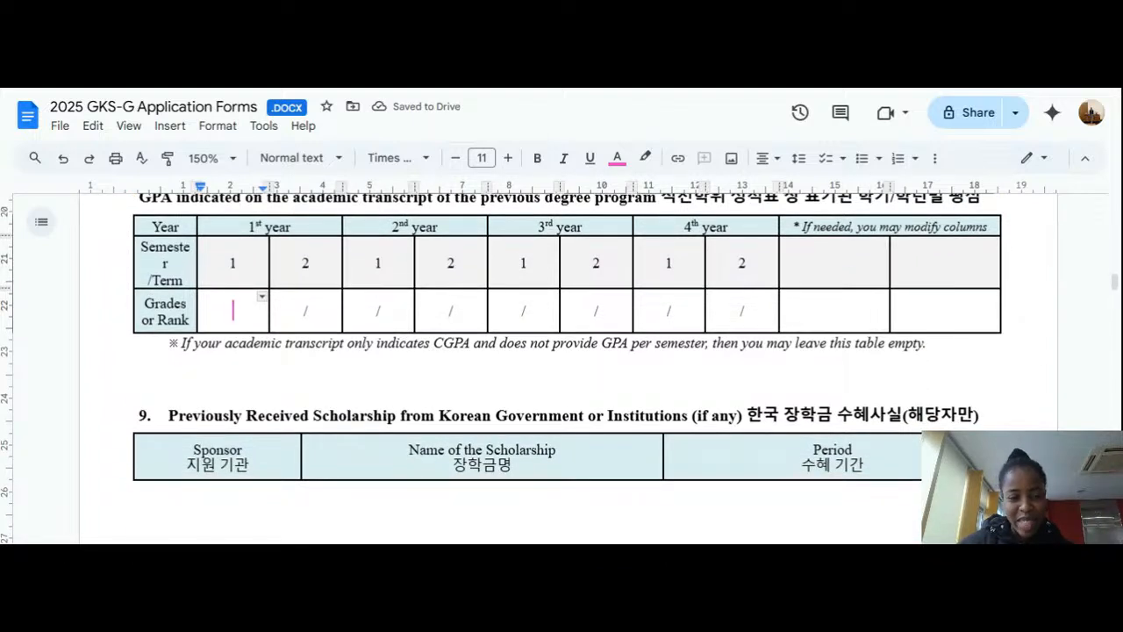
pyautogui.scroll(-1, 567, 351)
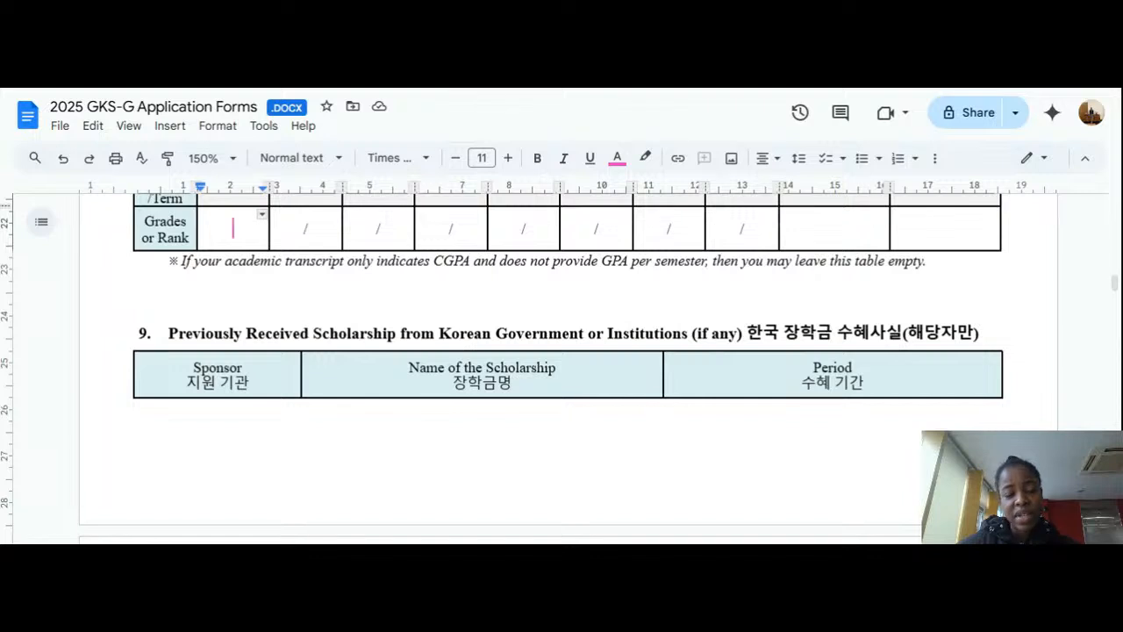
pyautogui.scroll(-5, 562, 369)
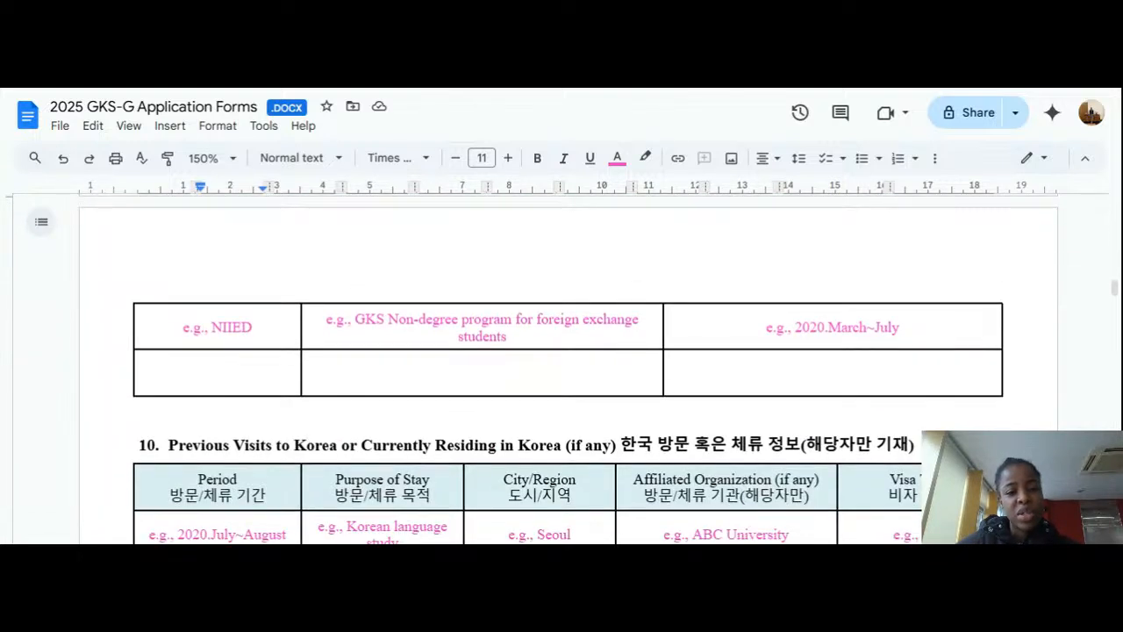
# Step: Clear the example scholarship name, e.g., NIIED sponsor and period from the scholarship table
pyautogui.tripleClick(482, 336)
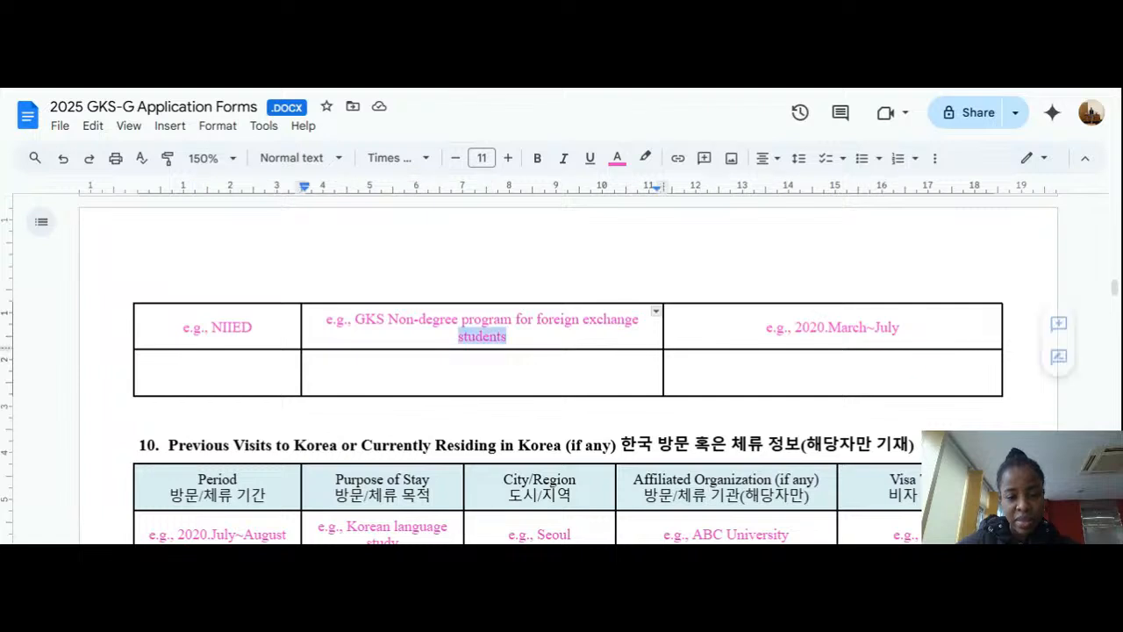
pyautogui.press('BackSpace')
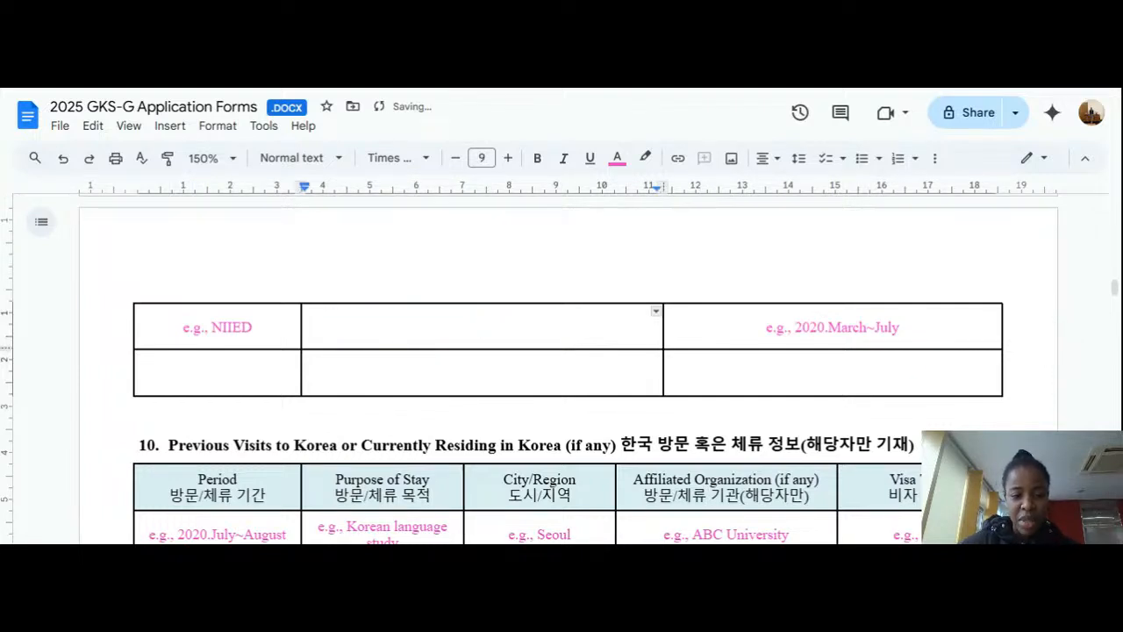
pyautogui.hotkey('shift', 'Tab')
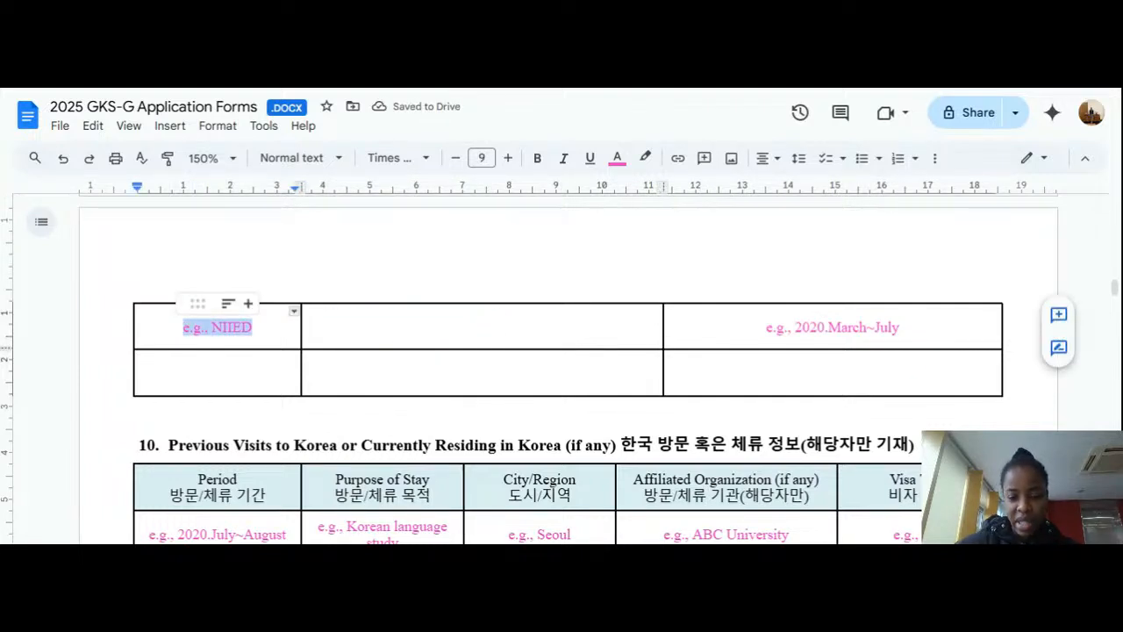
pyautogui.press('BackSpace')
pyautogui.press('Tab')
pyautogui.press('Tab')
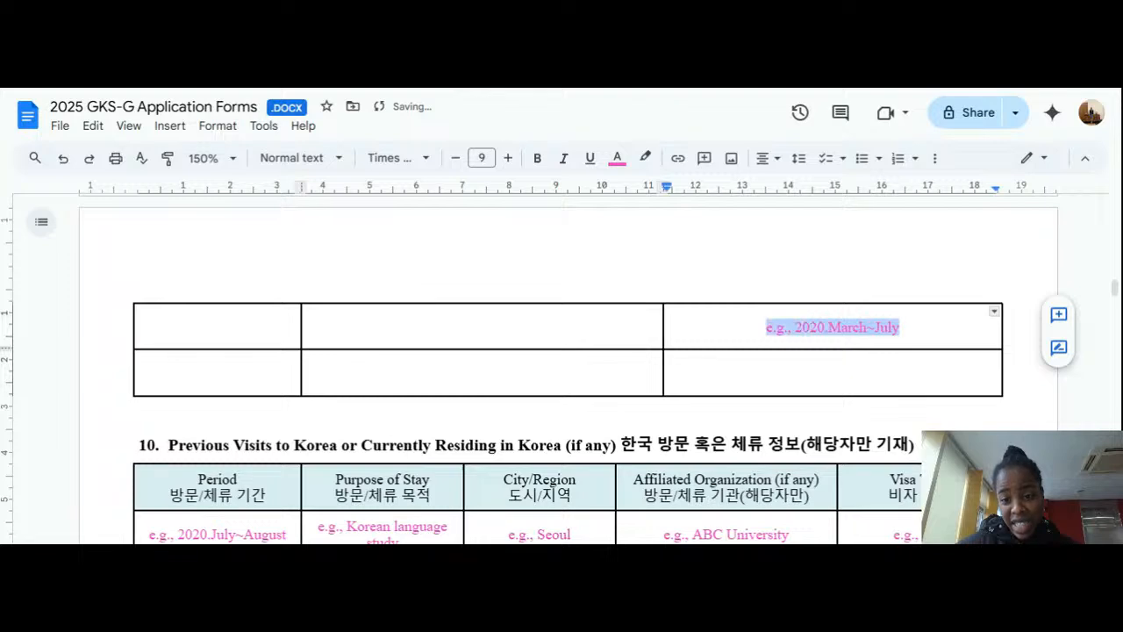
pyautogui.press('BackSpace')
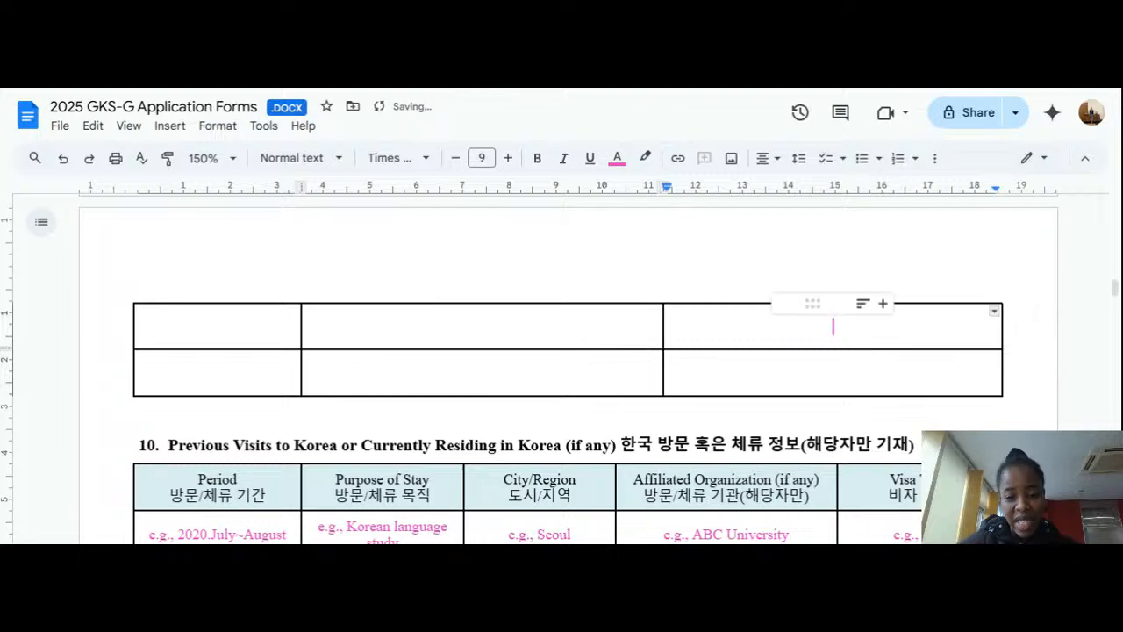
pyautogui.scroll(-2, 568, 368)
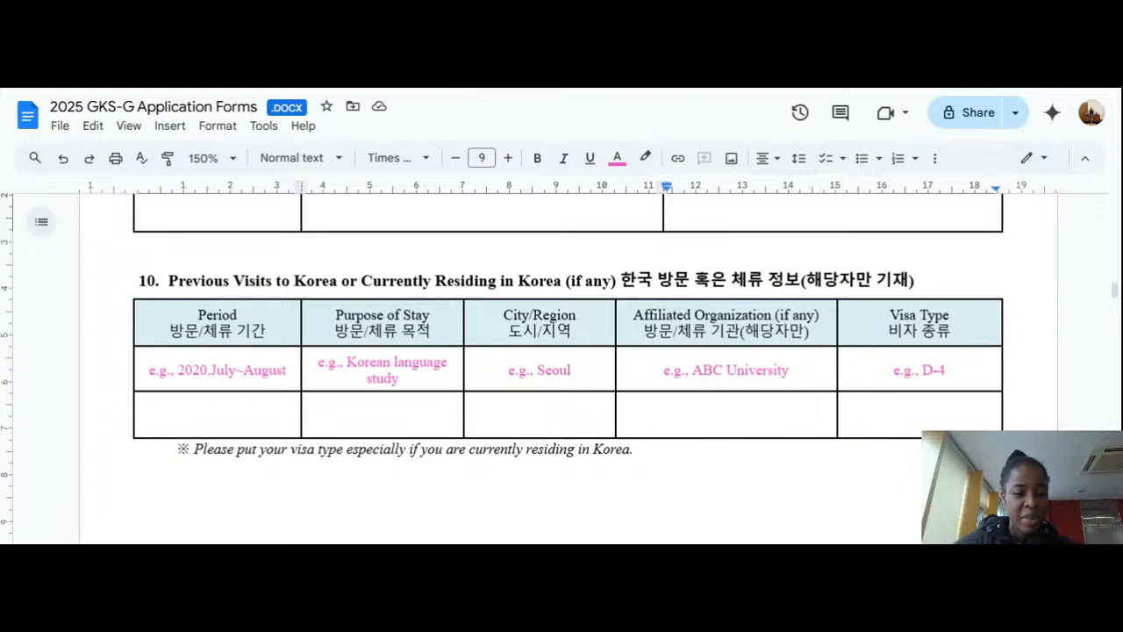
# Step: Delete the sample visit period, Korean language study, Seoul, ABC University and D-4 entries from Form 10
pyautogui.moveTo(287, 369); pyautogui.dragTo(158, 369)
pyautogui.click(159, 369)
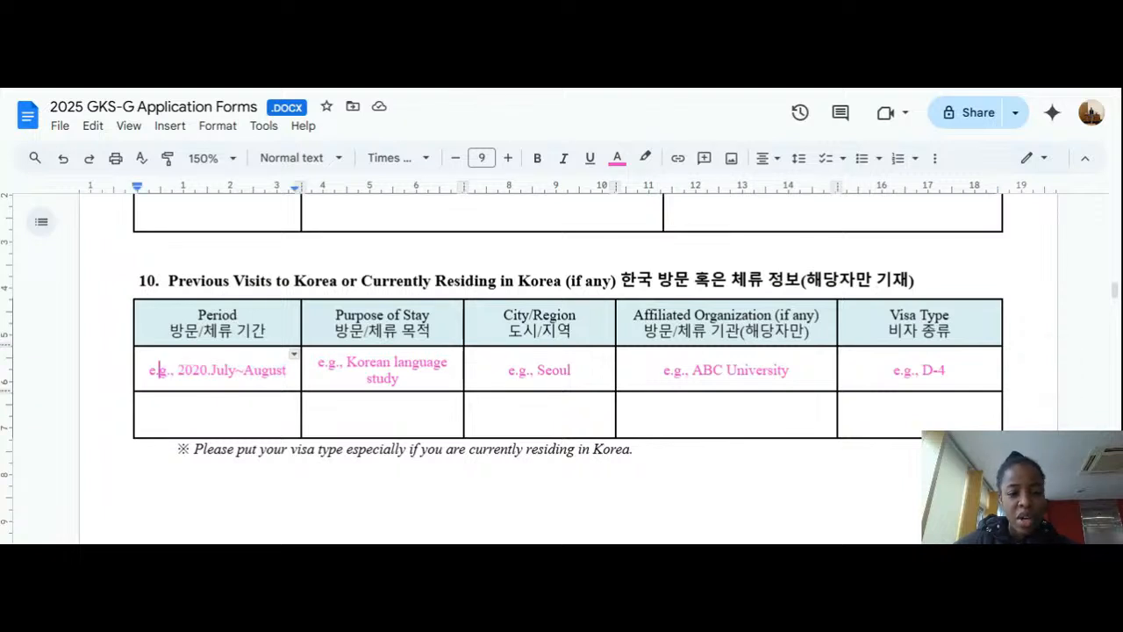
pyautogui.moveTo(287, 369); pyautogui.dragTo(149, 370)
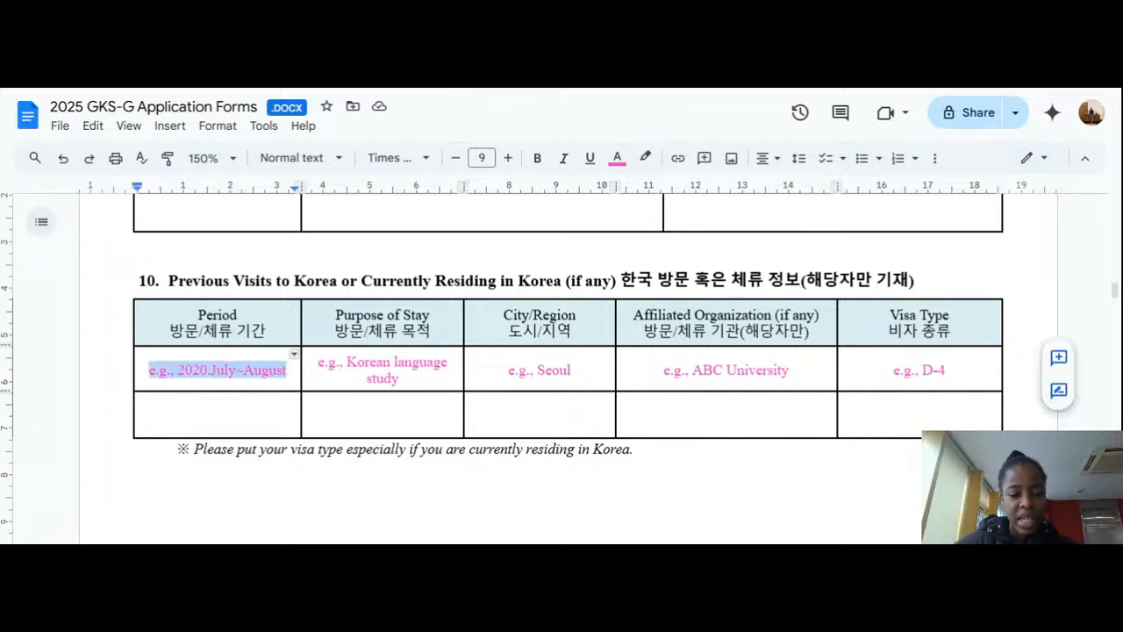
pyautogui.press('BackSpace')
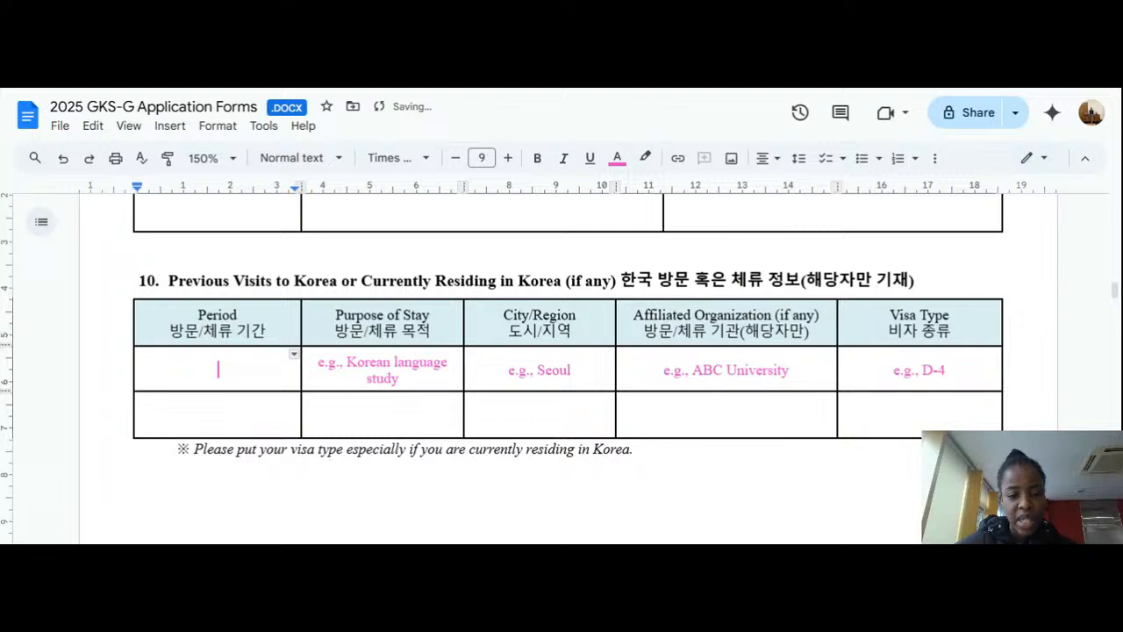
pyautogui.moveTo(401, 379); pyautogui.dragTo(291, 372)
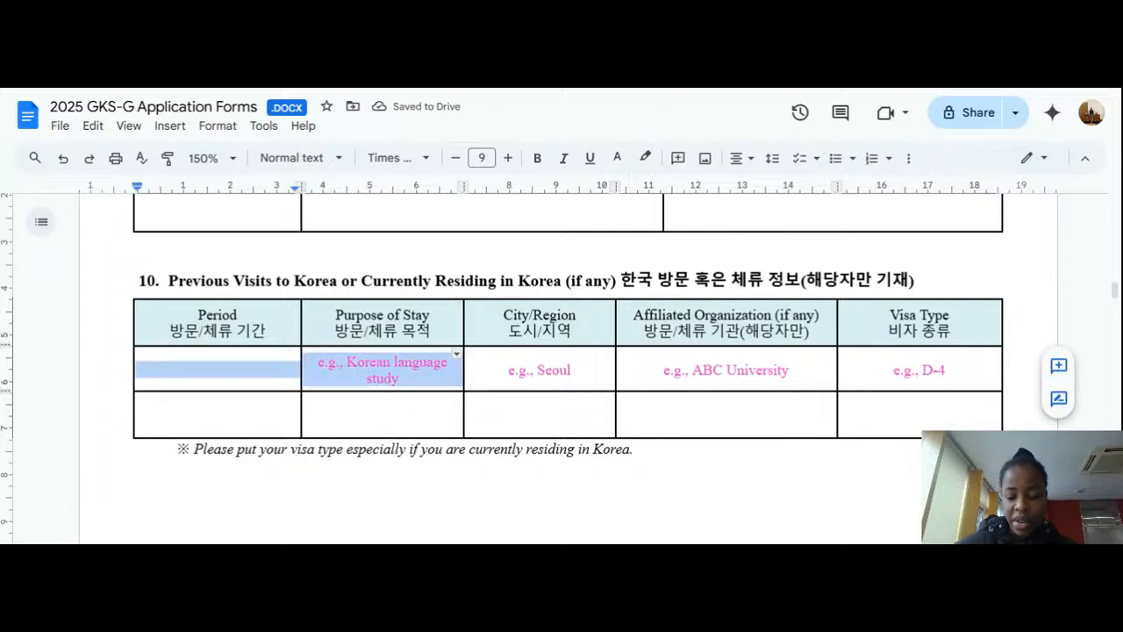
pyautogui.press('BackSpace')
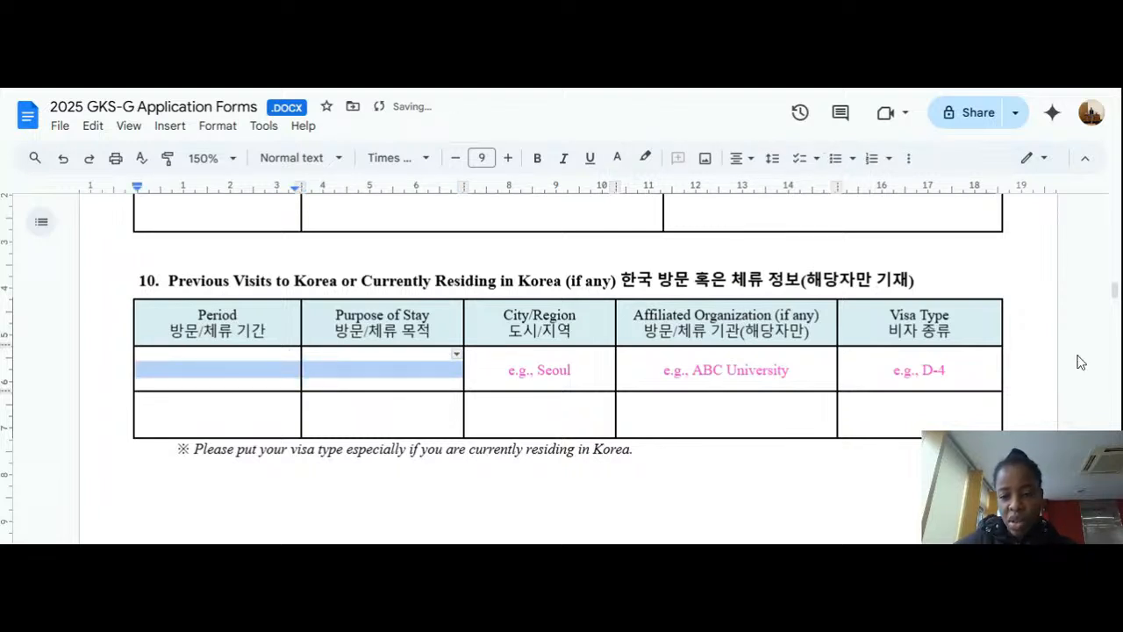
pyautogui.moveTo(947, 371); pyautogui.dragTo(518, 371)
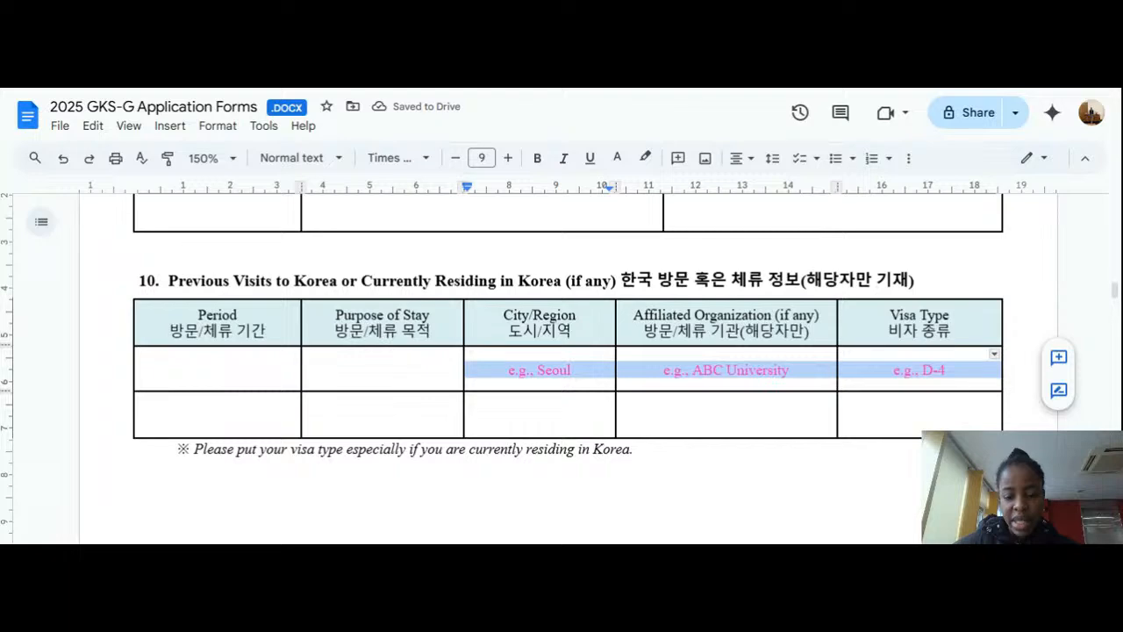
pyautogui.press('BackSpace')
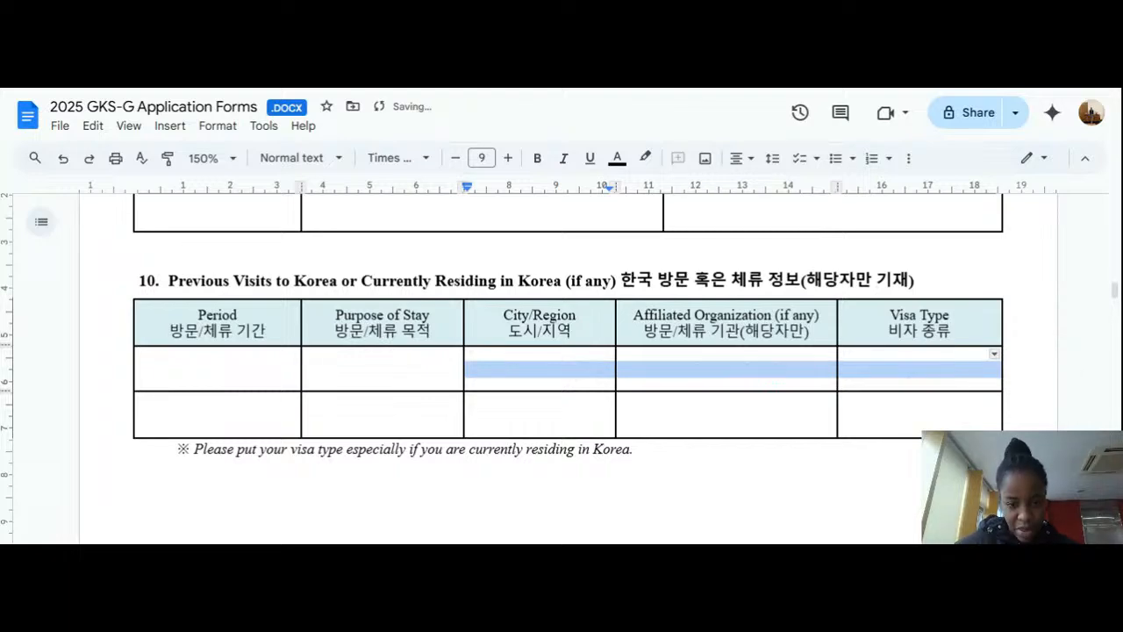
# Step: Scroll to the declaration and point out the Date, Applicant's Full Name and Signature spots
pyautogui.scroll(-1, 562, 369)
pyautogui.click(140, 418)
pyautogui.scroll(-2, 562, 368)
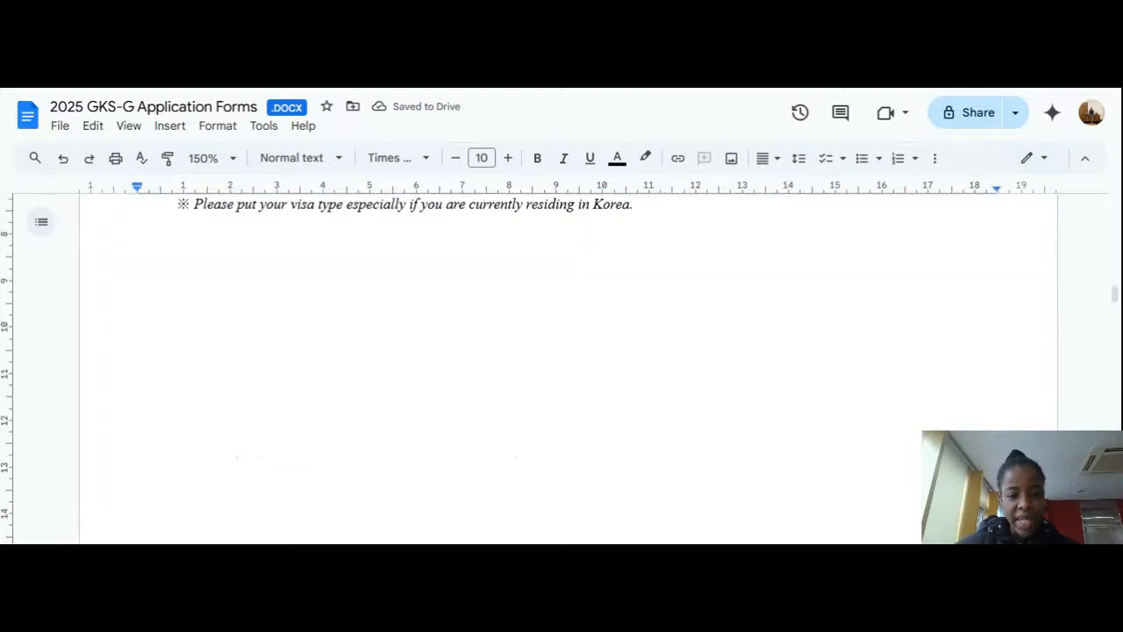
pyautogui.scroll(-5, 562, 368)
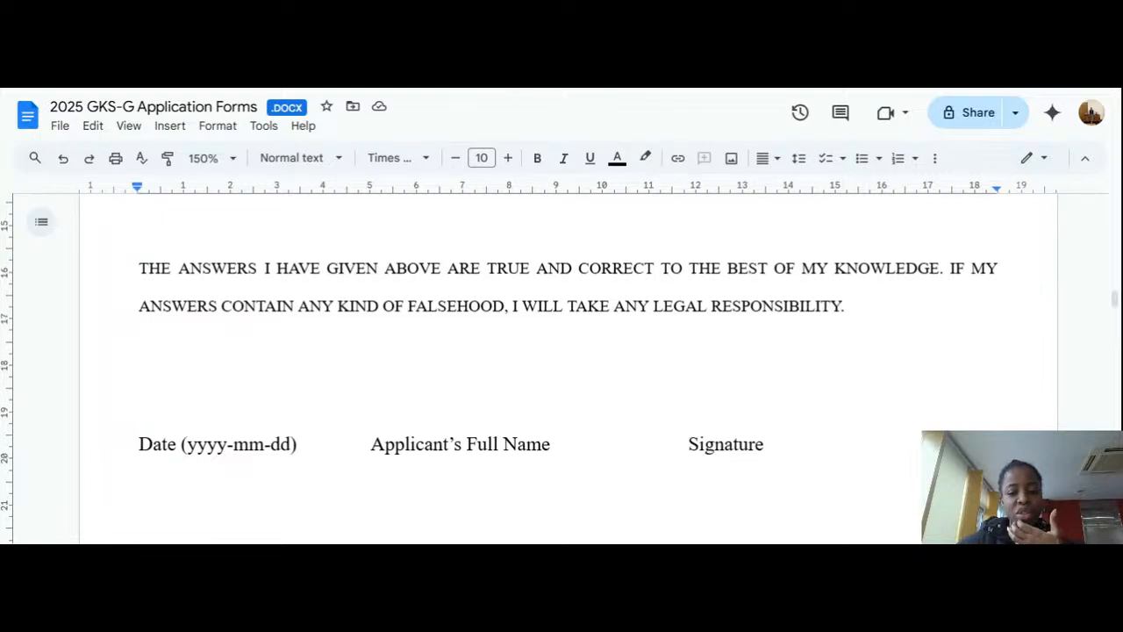
pyautogui.scroll(-1, 561, 368)
pyautogui.click(765, 362)
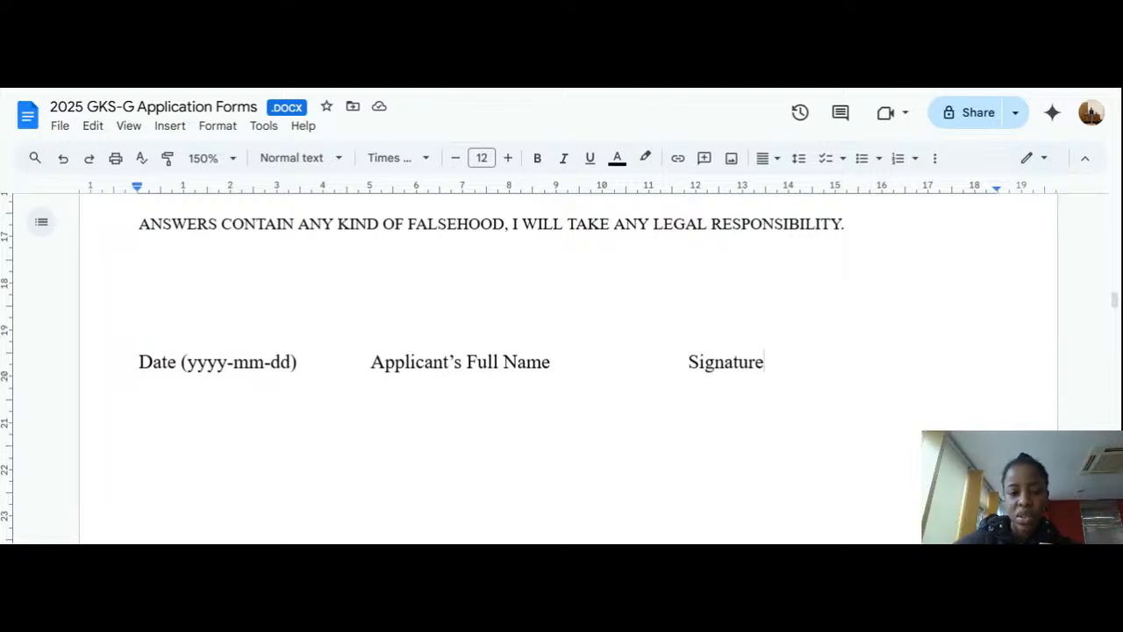
pyautogui.click(326, 361)
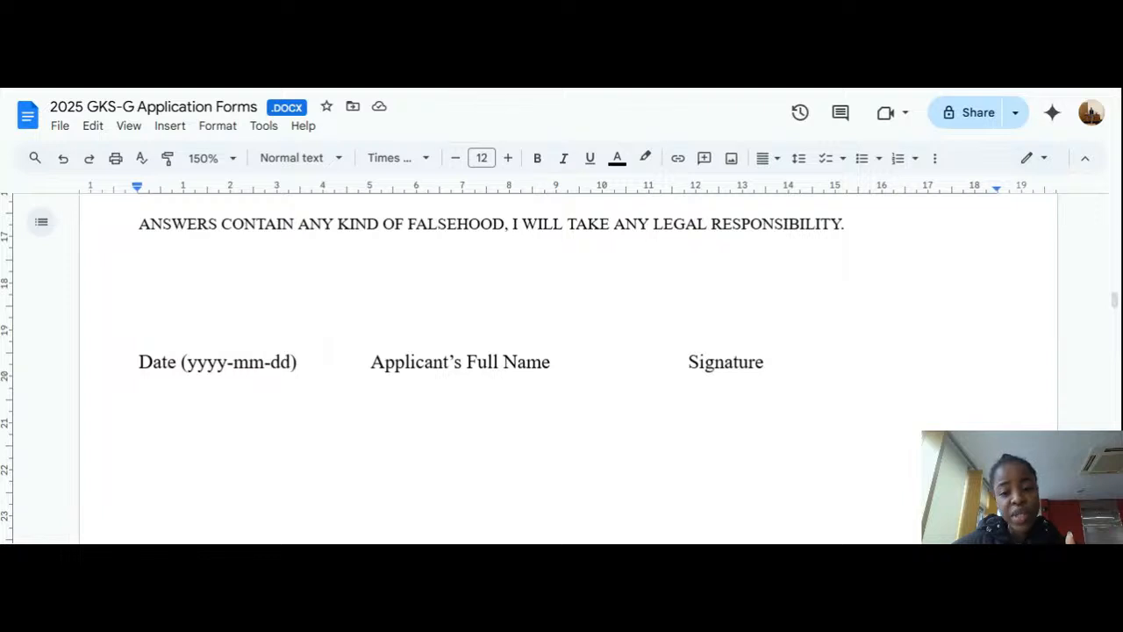
pyautogui.click(620, 361)
pyautogui.click(765, 361)
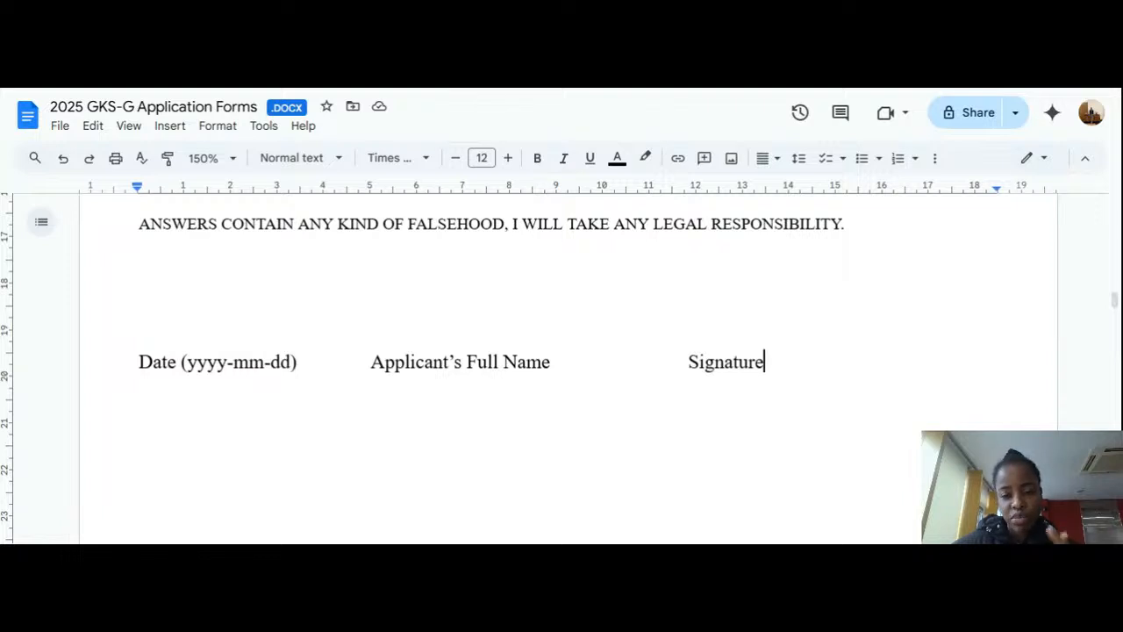
pyautogui.scroll(-6, 561, 369)
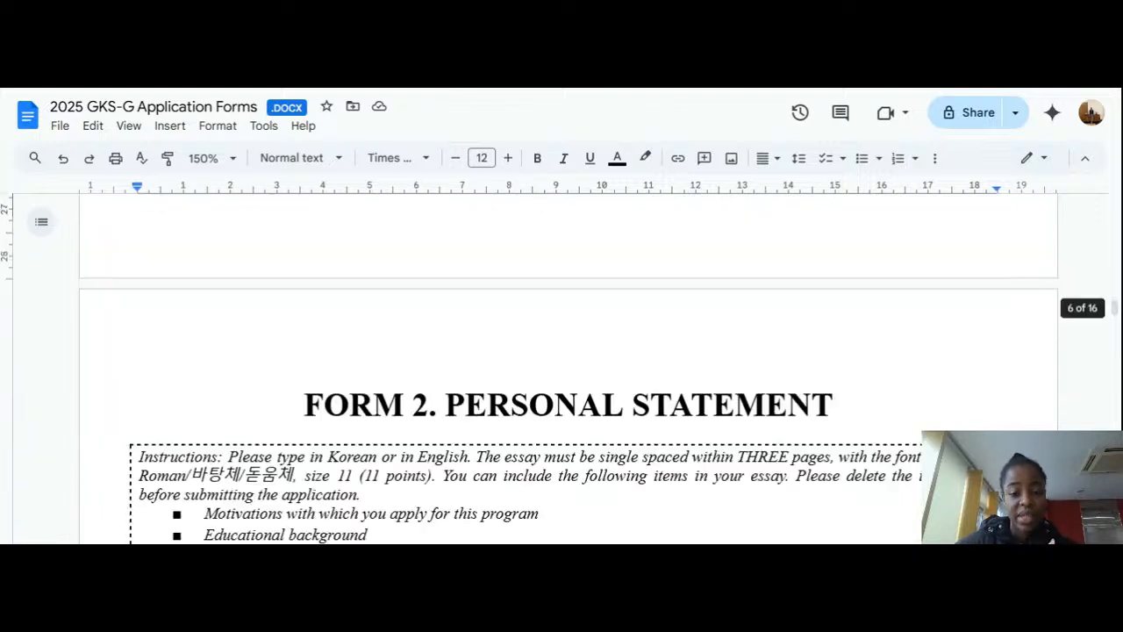
# Step: Highlight the THREE pages, Times New Roman and size 11 requirements in the Form 2 instructions
pyautogui.scroll(-3, 562, 368)
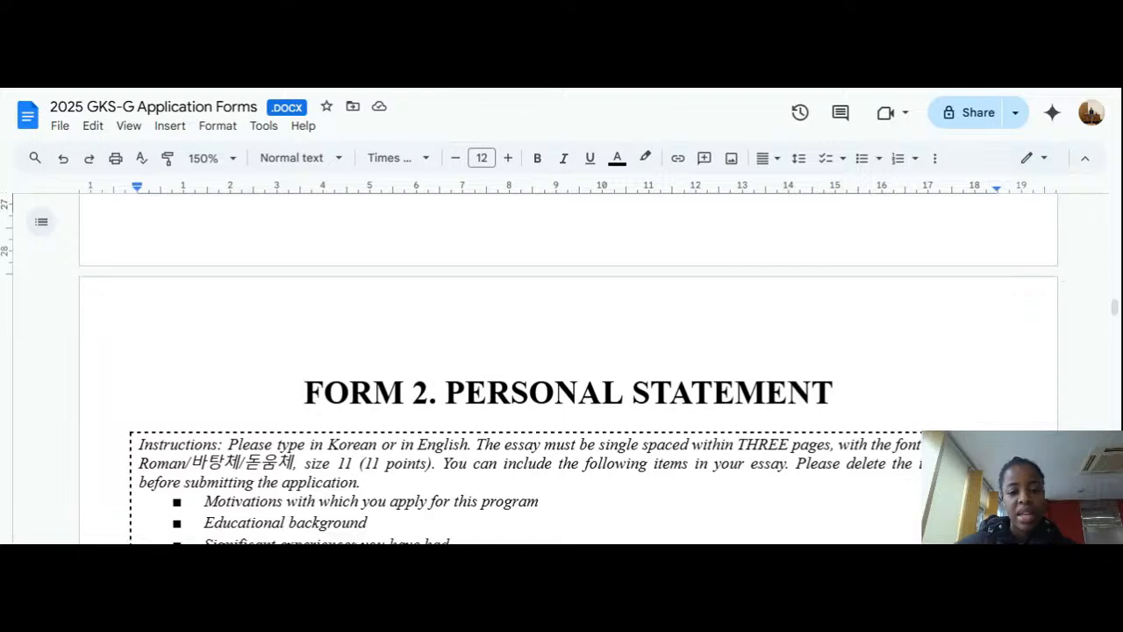
pyautogui.scroll(2, 562, 368)
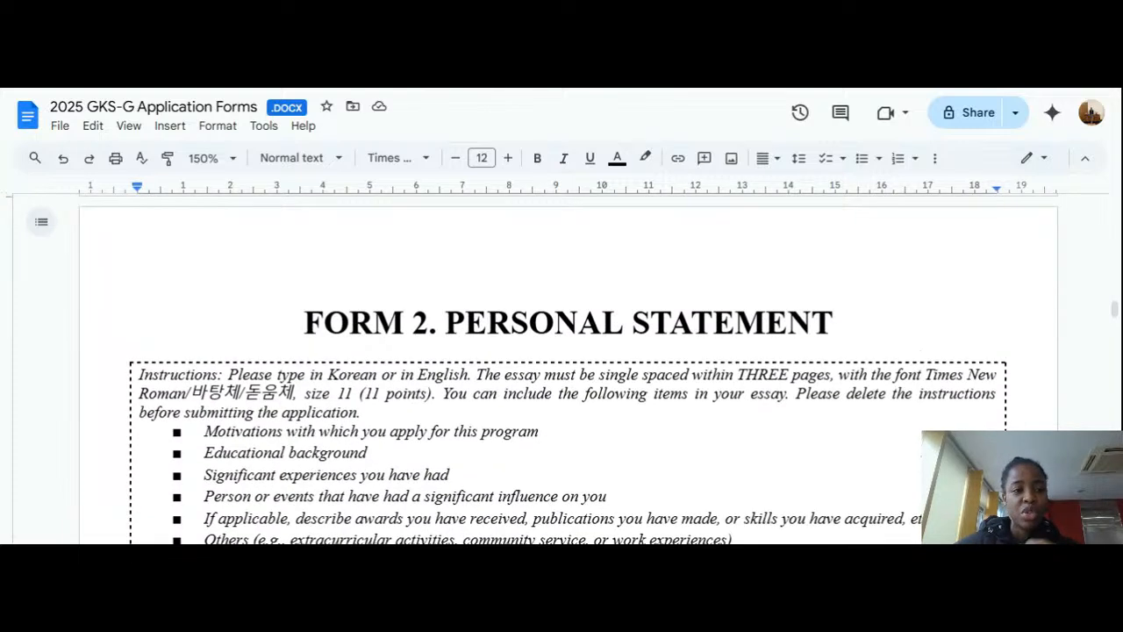
pyautogui.scroll(-1, 562, 369)
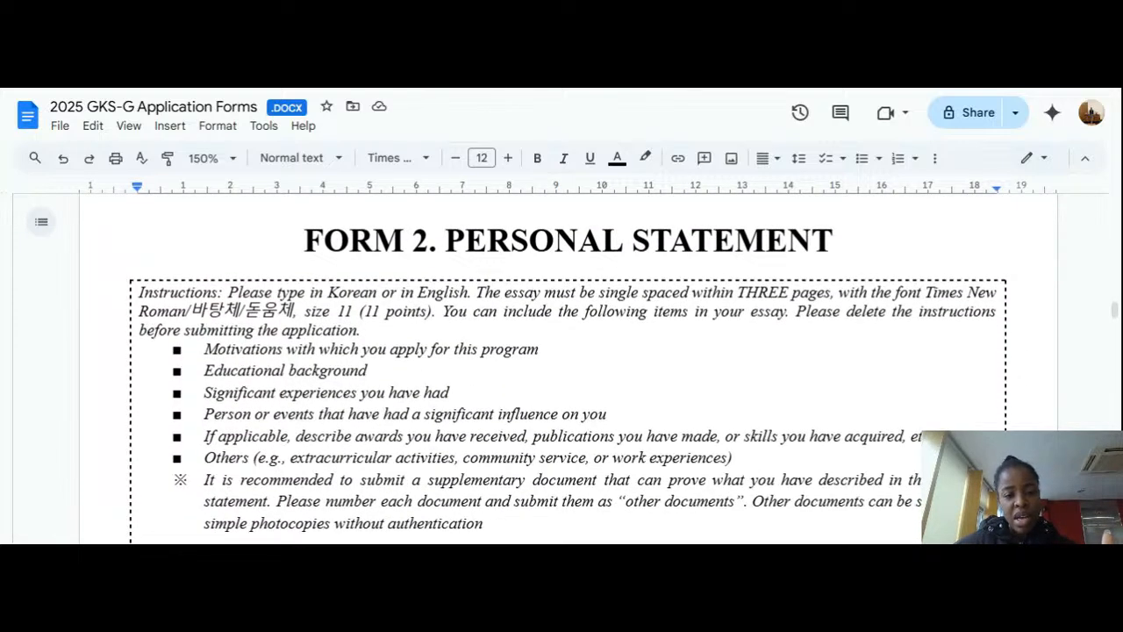
pyautogui.scroll(-1, 562, 368)
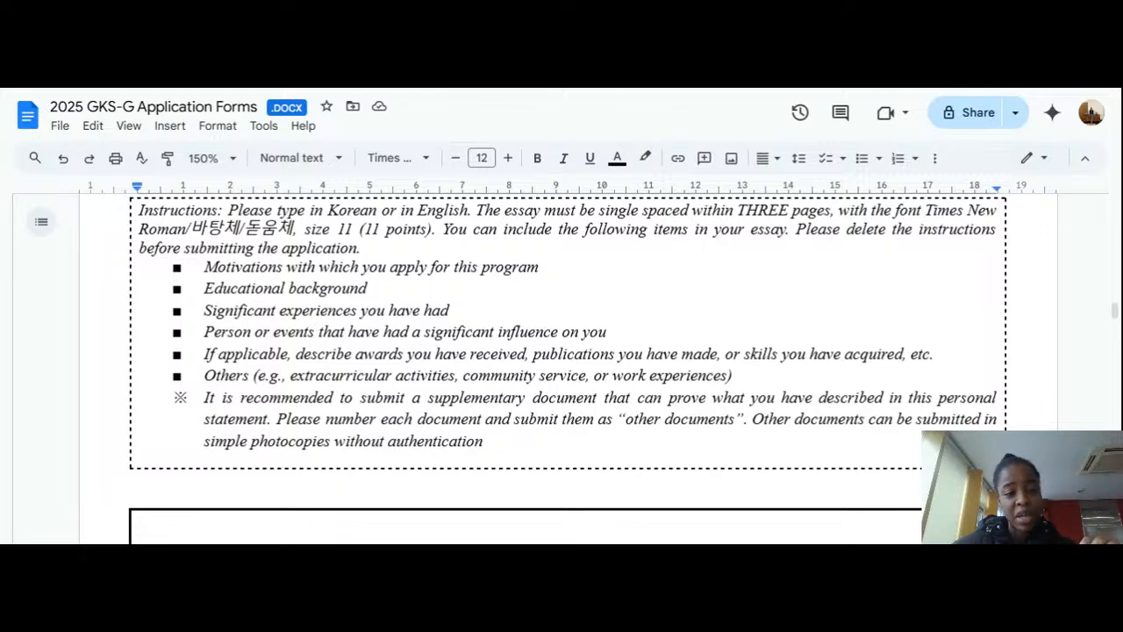
pyautogui.scroll(1, 562, 368)
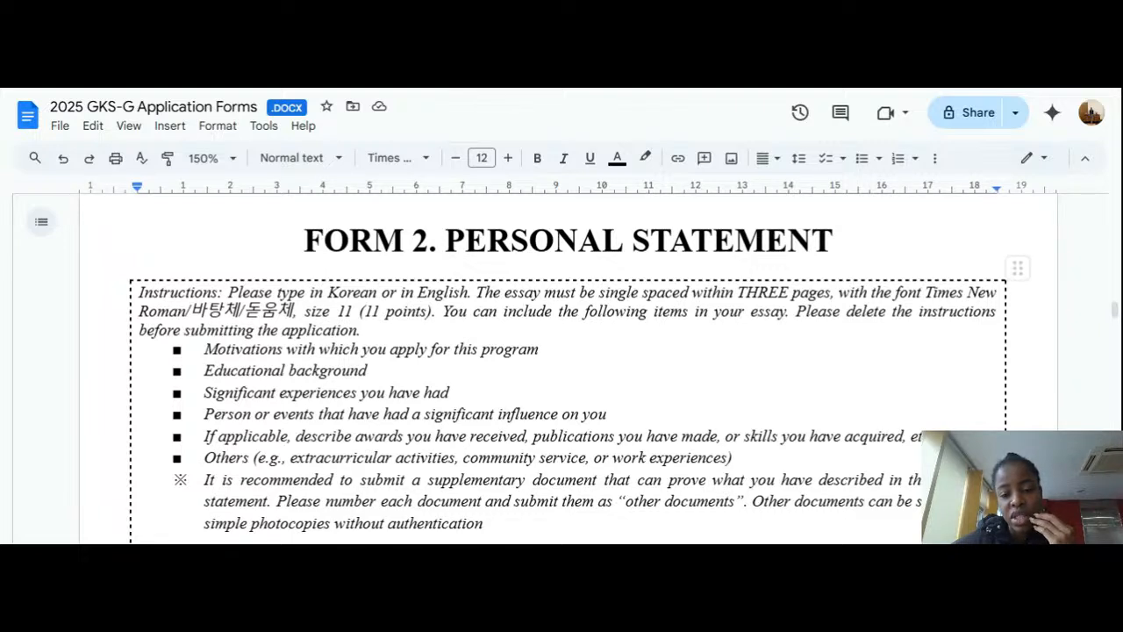
pyautogui.moveTo(831, 292); pyautogui.dragTo(737, 292)
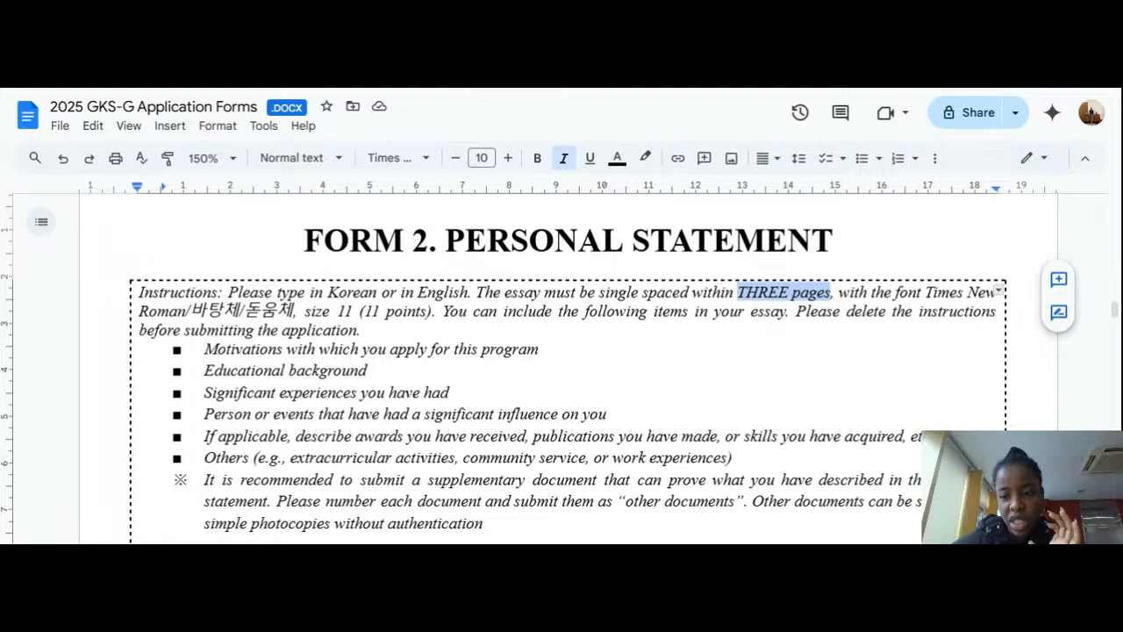
pyautogui.moveTo(925, 292); pyautogui.dragTo(997, 292)
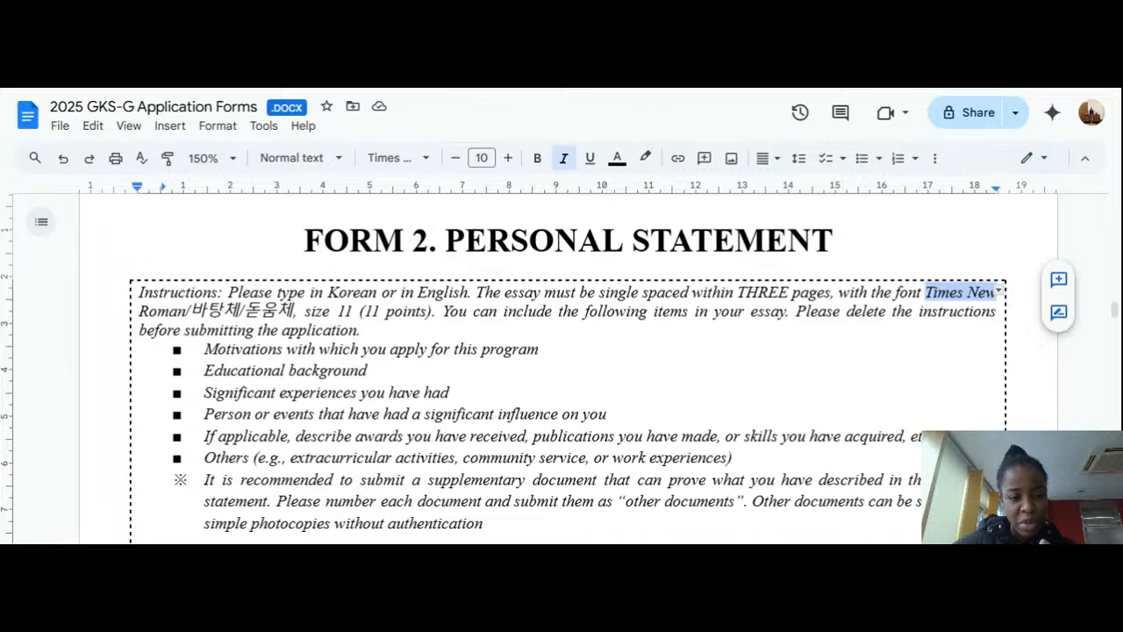
pyautogui.moveTo(306, 312); pyautogui.dragTo(358, 312)
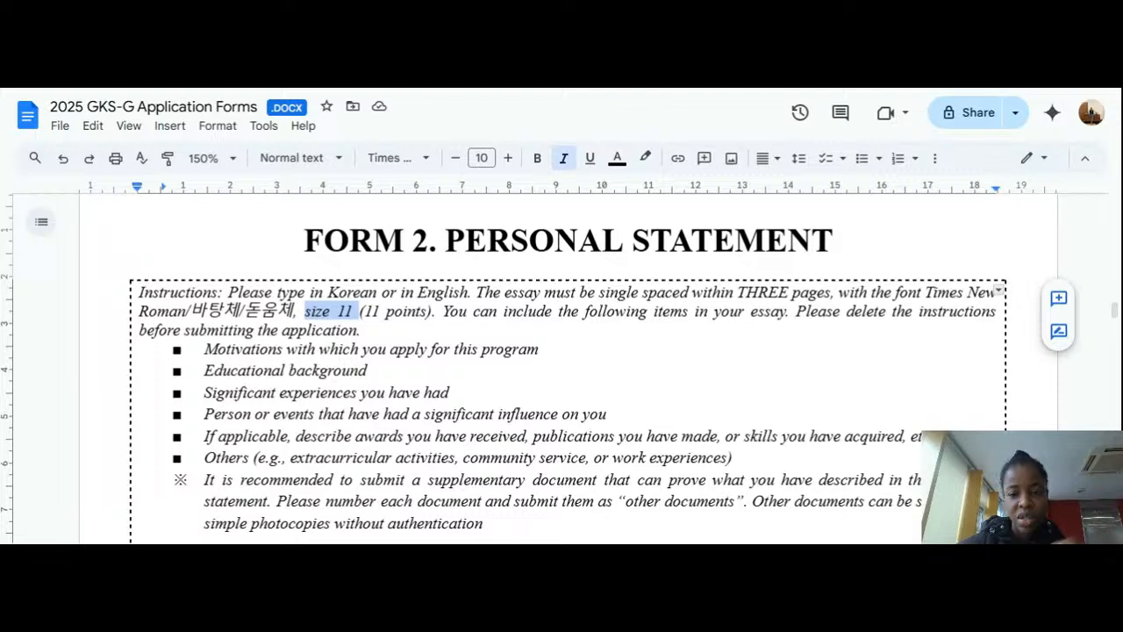
# Step: Point out the empty personal statement box and the date and applicant's full name line below it
pyautogui.scroll(-1, 561, 369)
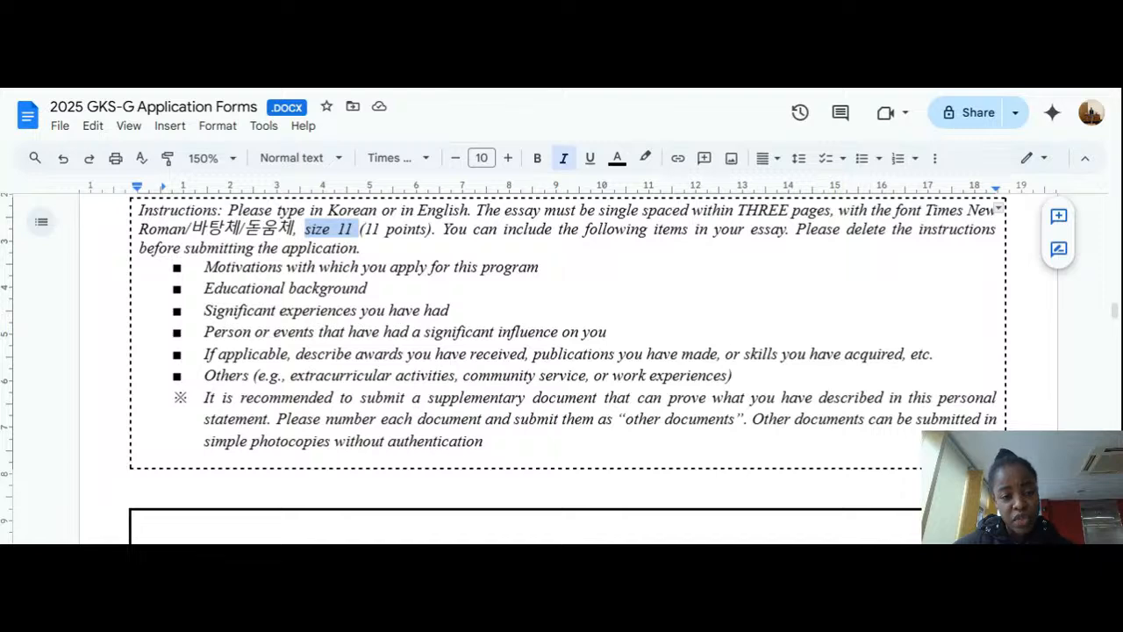
pyautogui.scroll(-4, 562, 368)
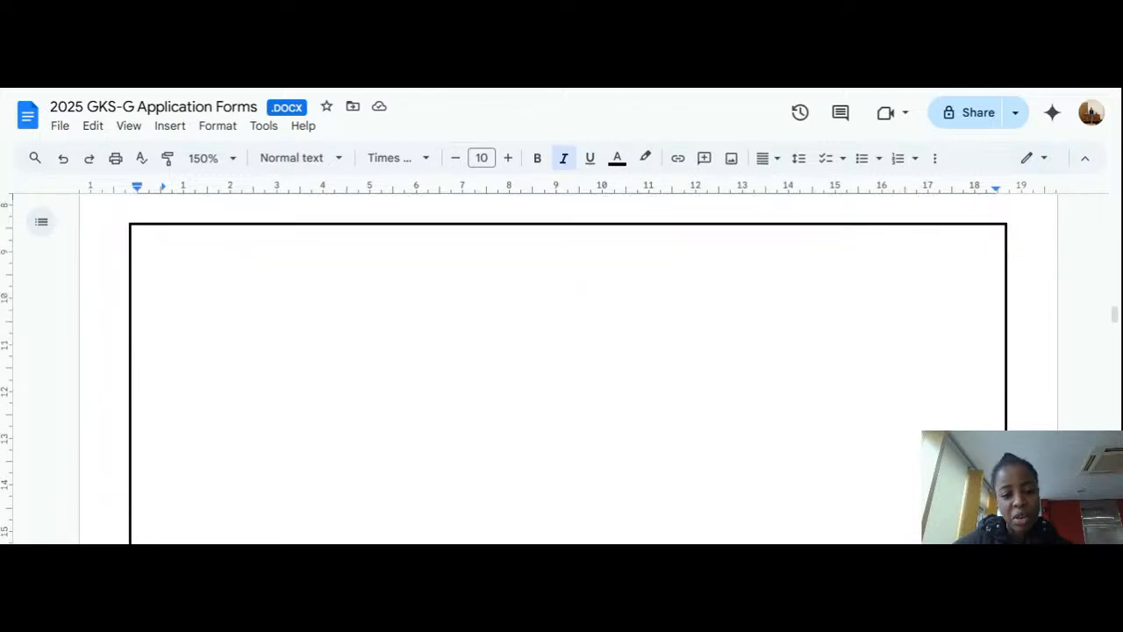
pyautogui.click(139, 317)
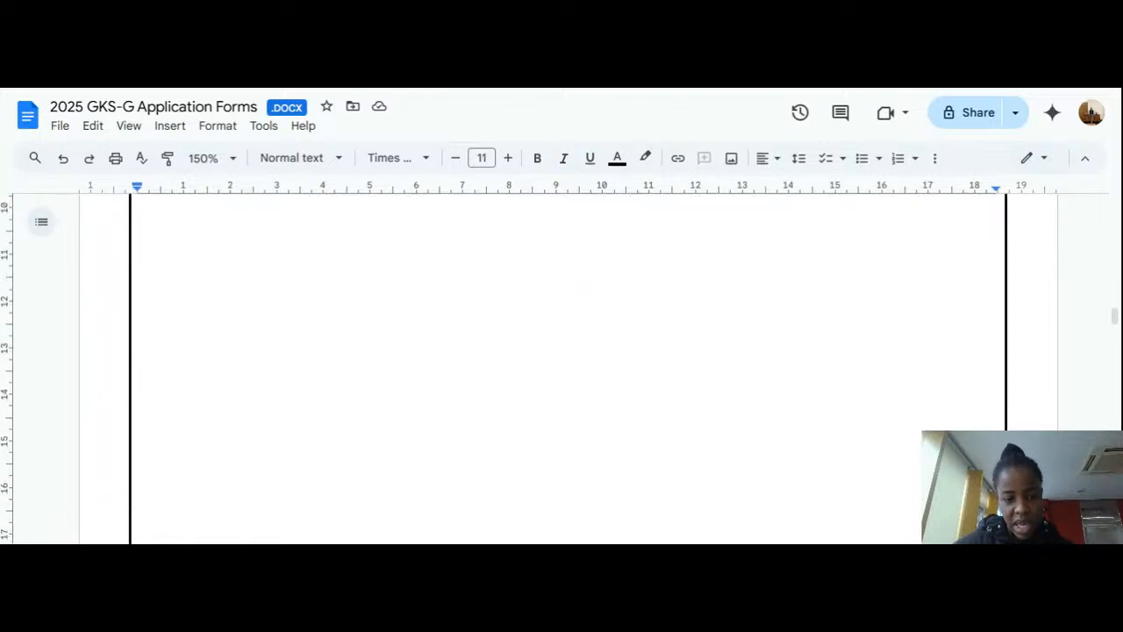
pyautogui.scroll(-5, 562, 368)
pyautogui.scroll(6, 561, 369)
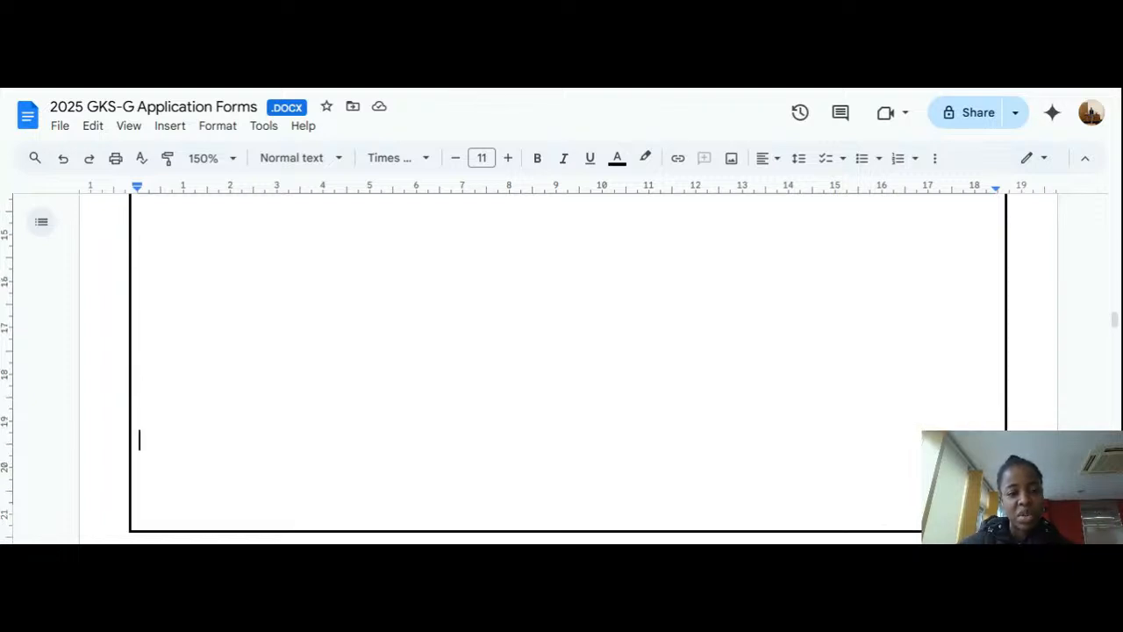
pyautogui.scroll(4, 561, 368)
pyautogui.scroll(5, 562, 368)
pyautogui.scroll(-10, 562, 369)
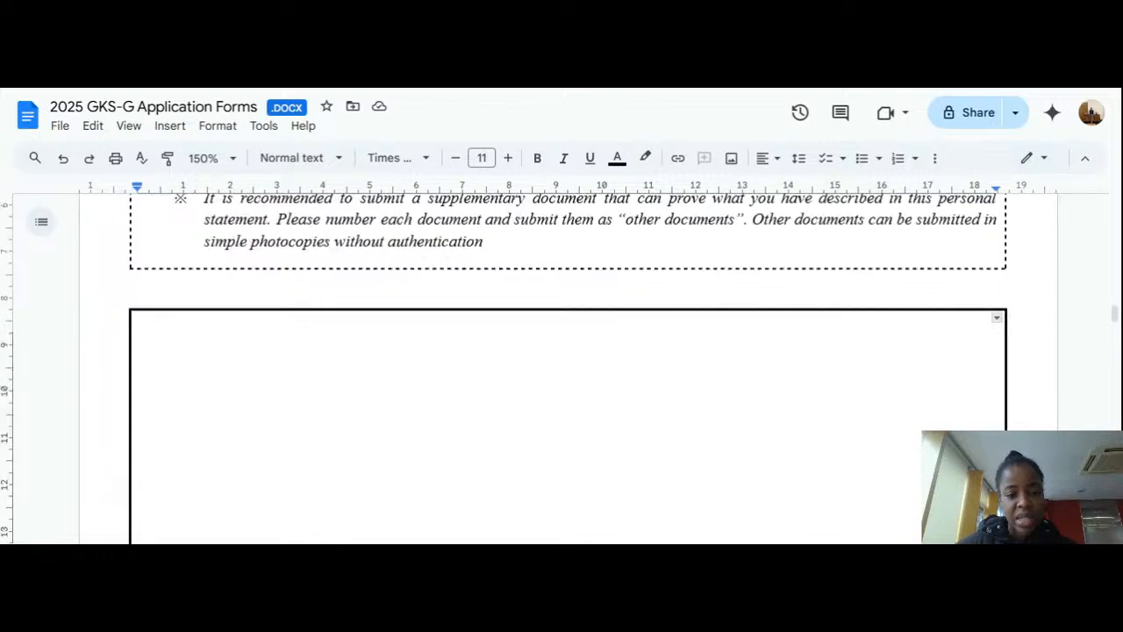
pyautogui.scroll(-2, 561, 368)
pyautogui.click(351, 338)
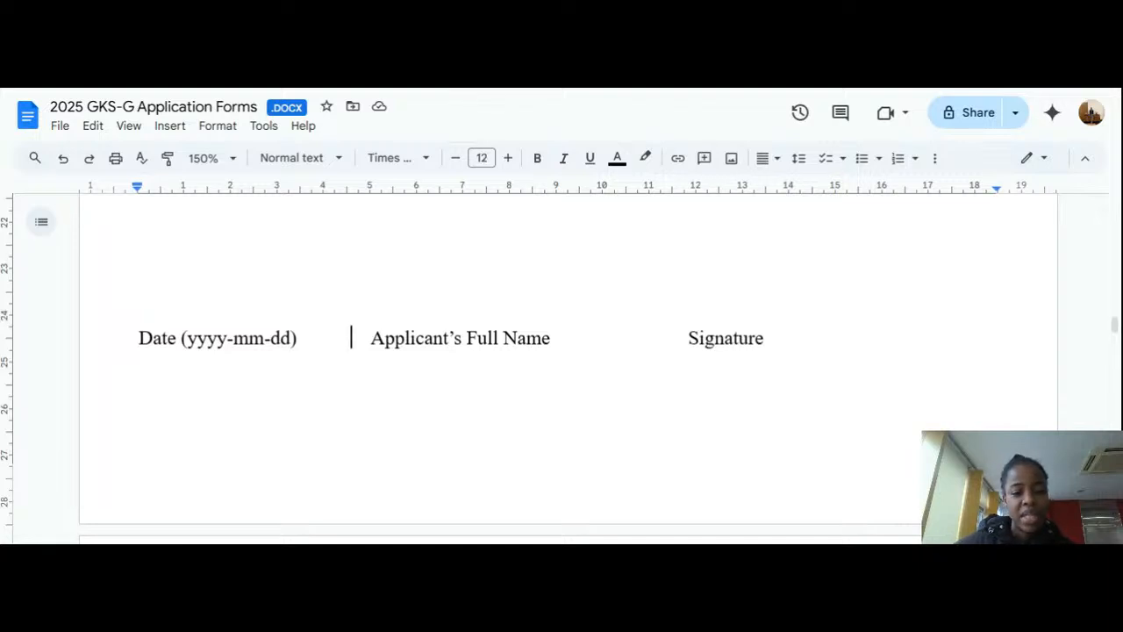
pyautogui.click(575, 338)
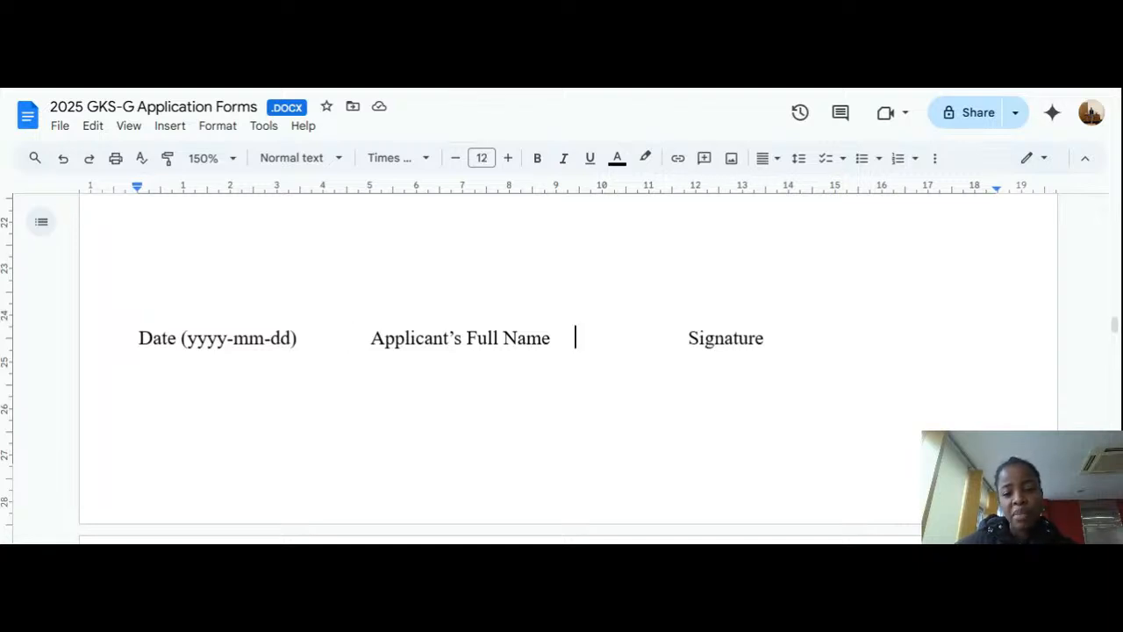
pyautogui.scroll(-1, 575, 351)
pyautogui.scroll(-5, 562, 351)
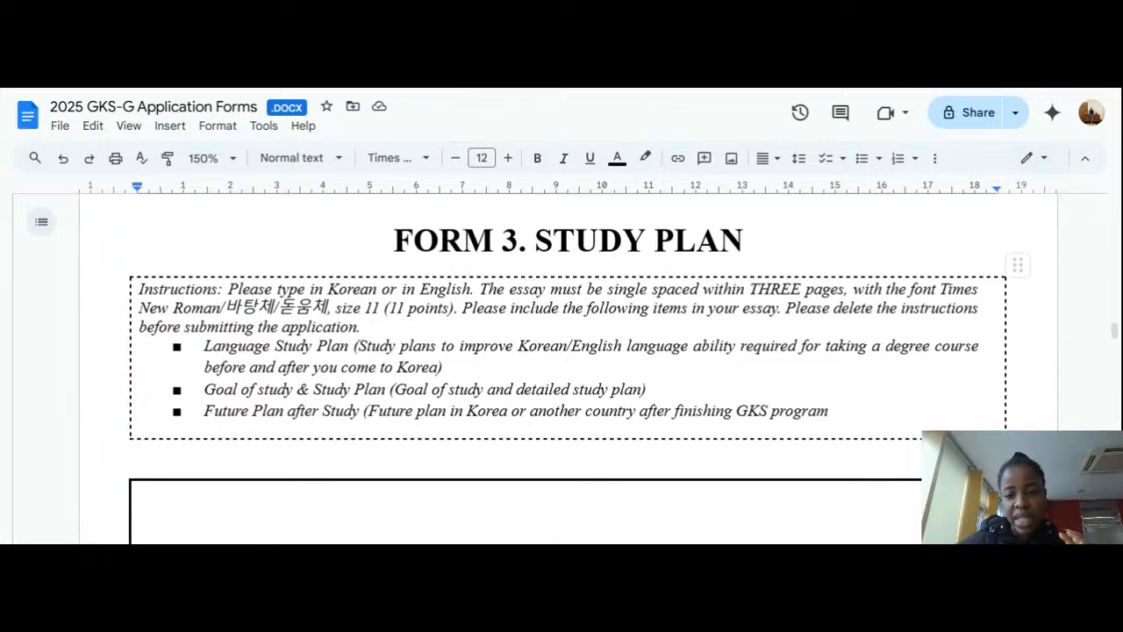
# Step: Scroll past the Form 3 instructions and study plan essay box to its Date/Name/Signature line
pyautogui.scroll(-2, 561, 368)
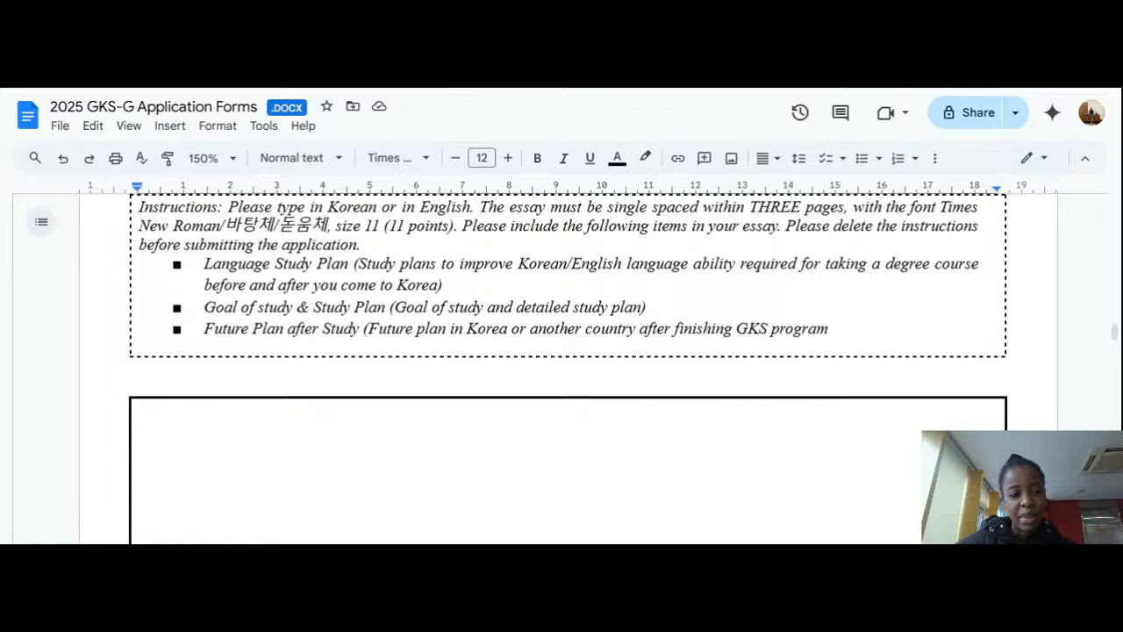
pyautogui.scroll(-3, 562, 351)
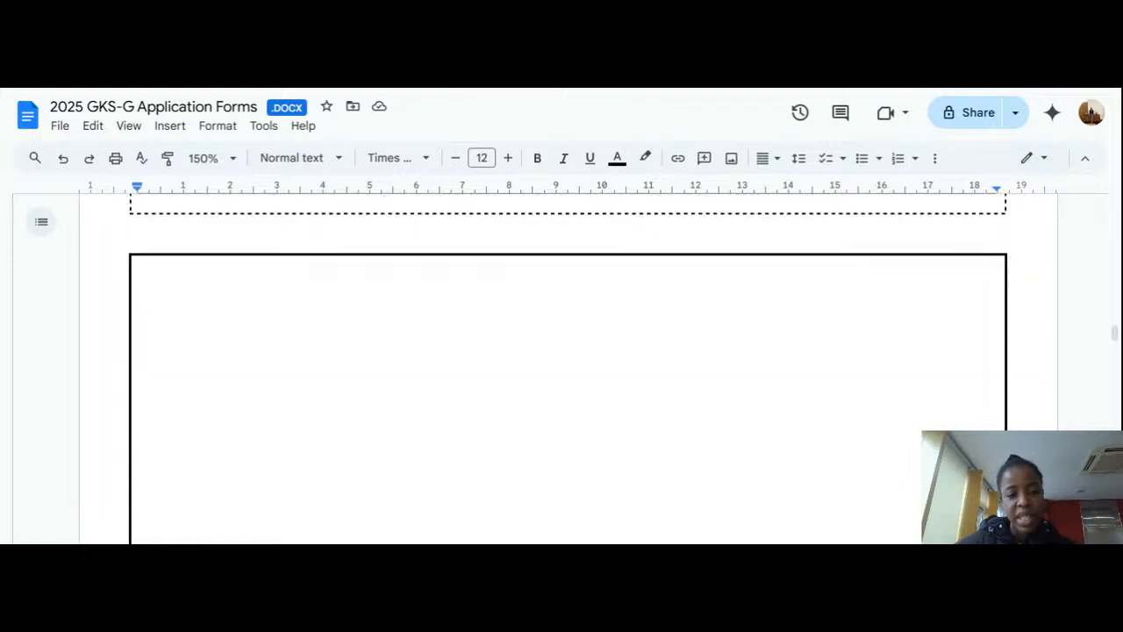
pyautogui.scroll(-5, 562, 369)
pyautogui.click(140, 311)
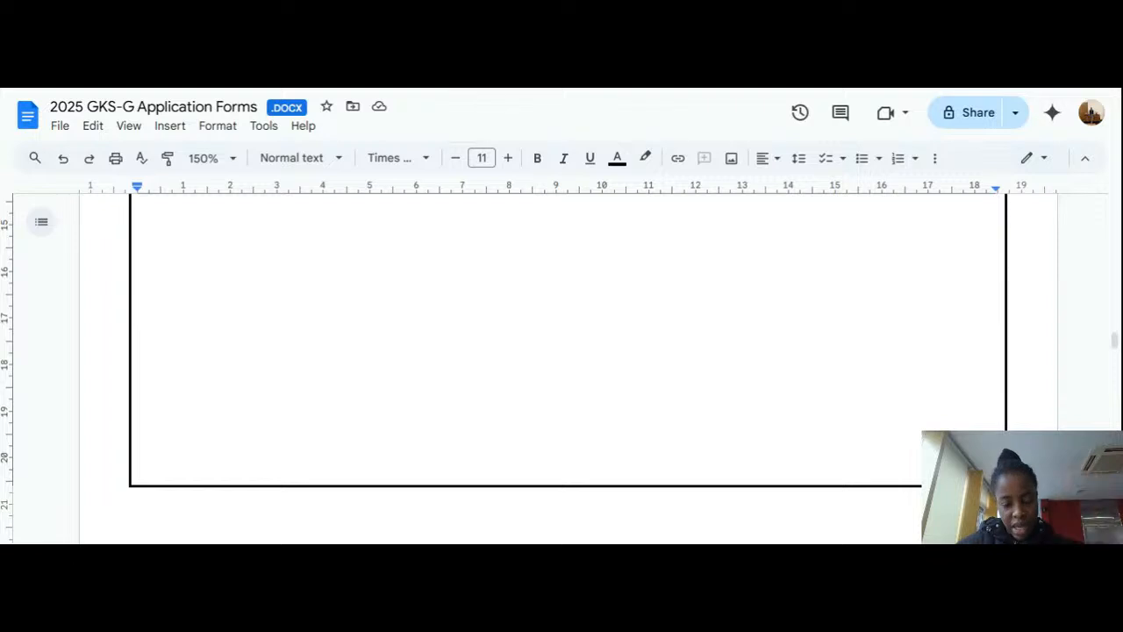
pyautogui.scroll(-5, 562, 351)
pyautogui.scroll(-1, 561, 351)
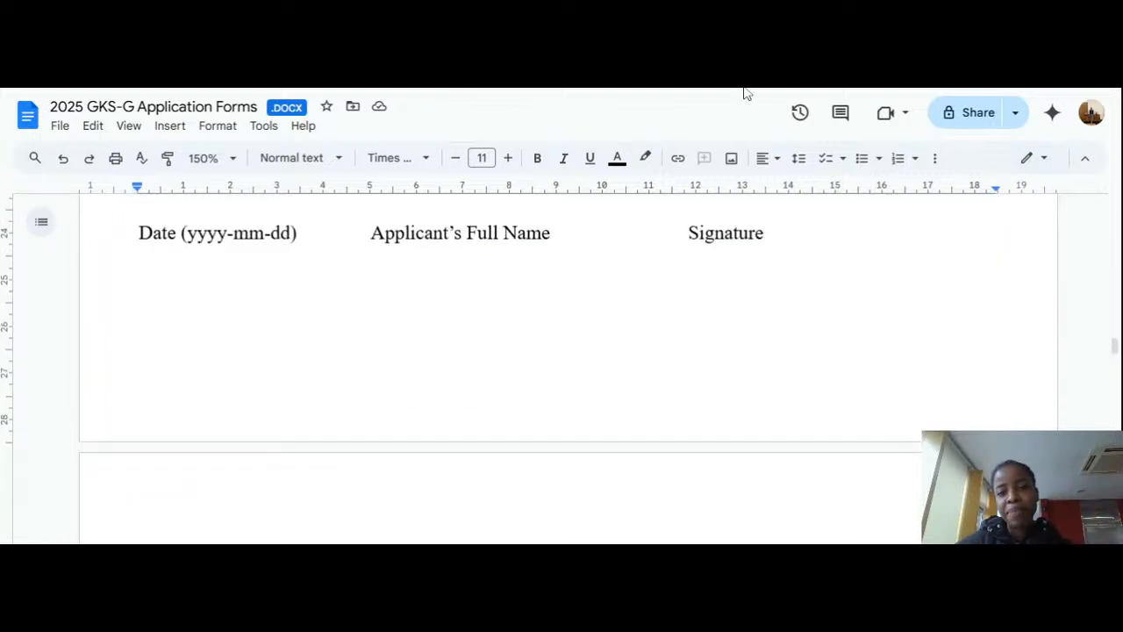
# Step: Scroll past Form 4's research proposal instructions and empty essay box to the FORM 5 Recommendation Letter
pyautogui.scroll(-4, 562, 351)
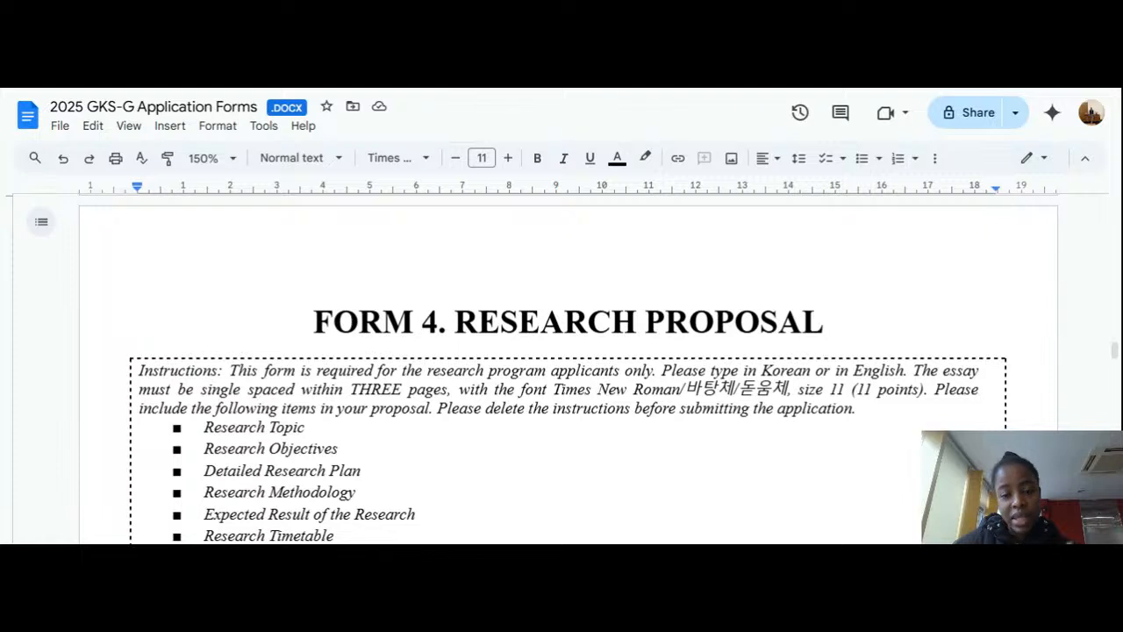
pyautogui.scroll(-1, 719, 220)
pyautogui.scroll(-12, 569, 369)
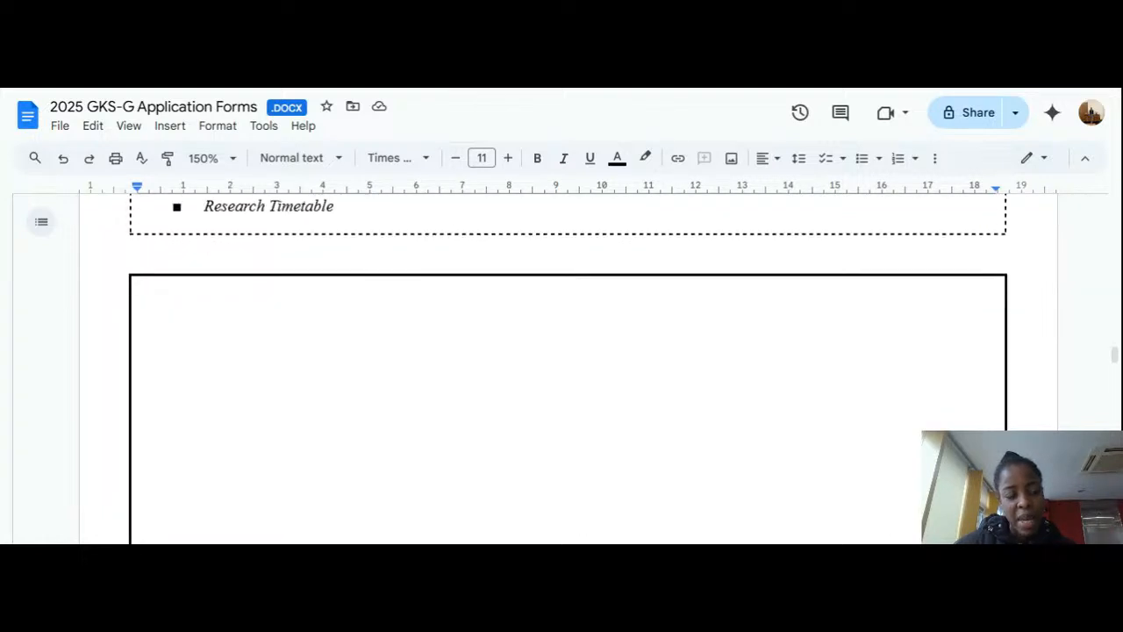
pyautogui.scroll(-2, 568, 368)
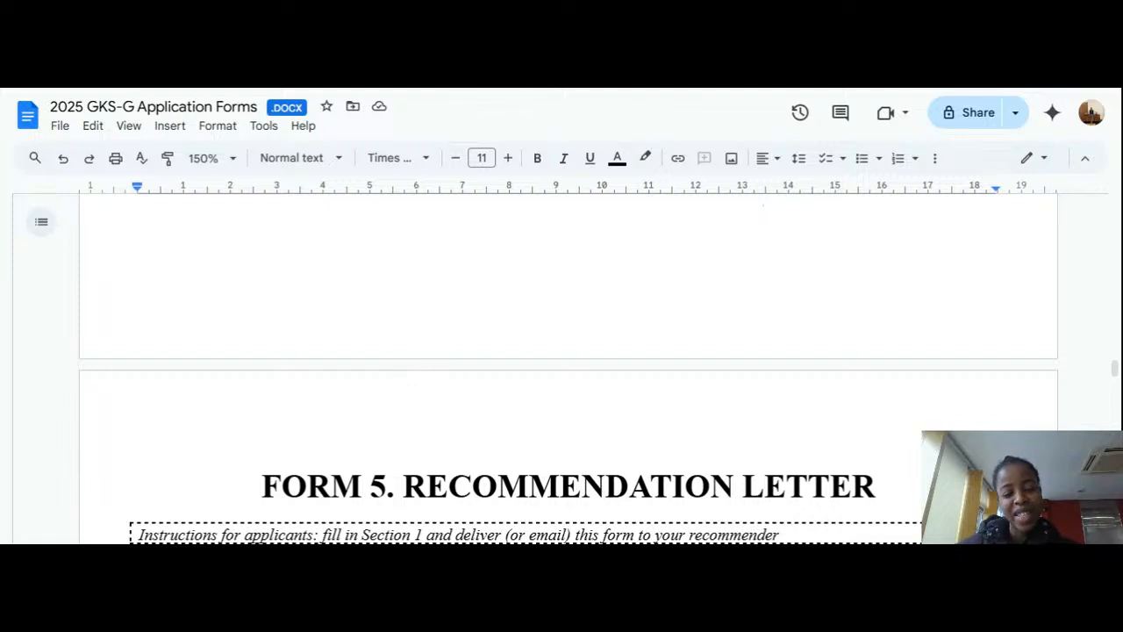
# Step: Review Form 5's Applicant's Name field and select the Master's degree checkbox
pyautogui.scroll(-3, 568, 369)
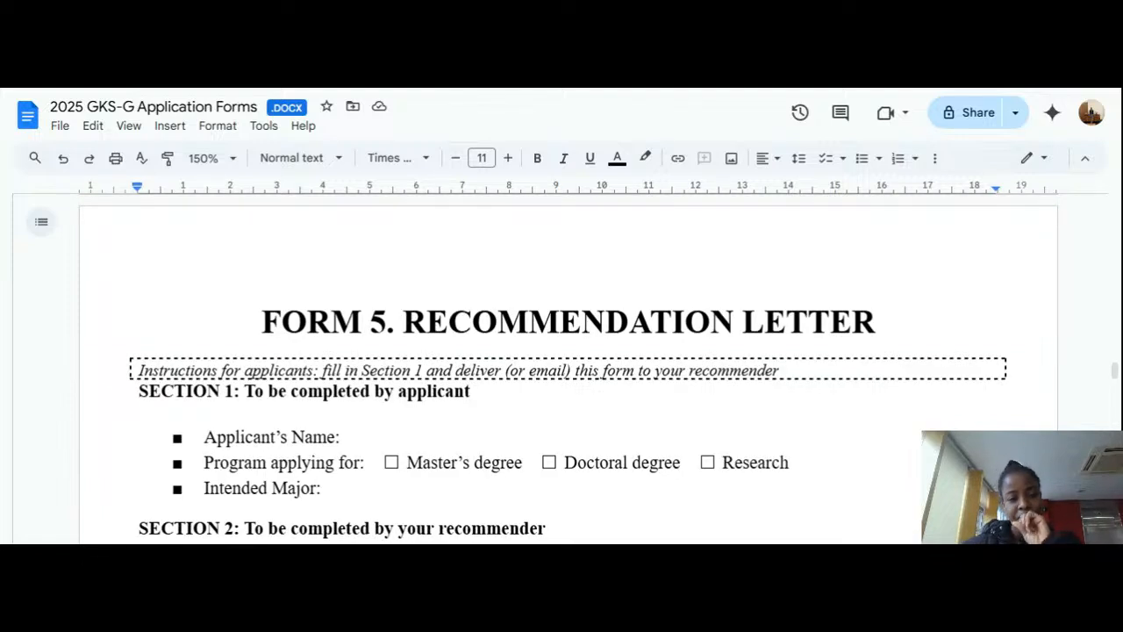
pyautogui.scroll(-2, 568, 369)
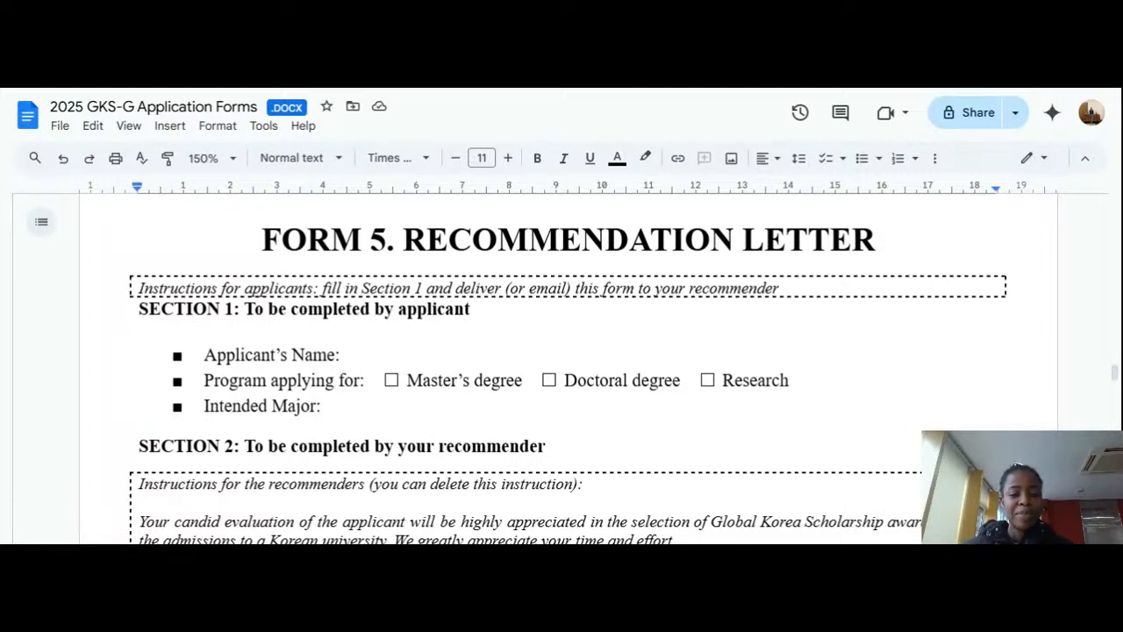
pyautogui.click(373, 308)
pyautogui.click(342, 355)
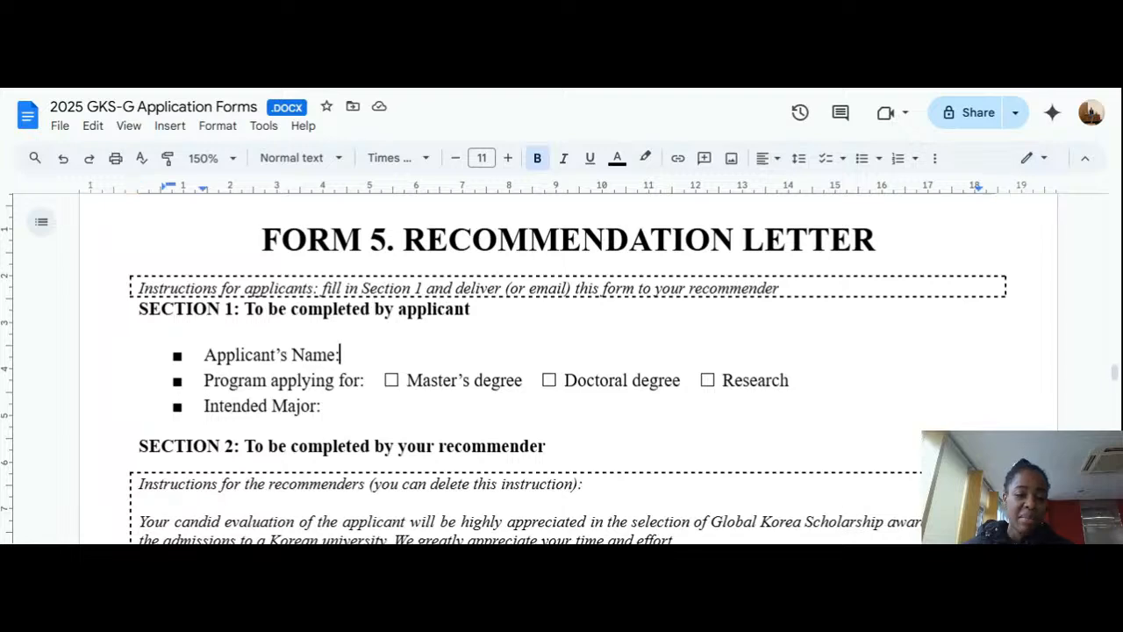
pyautogui.doubleClick(395, 380)
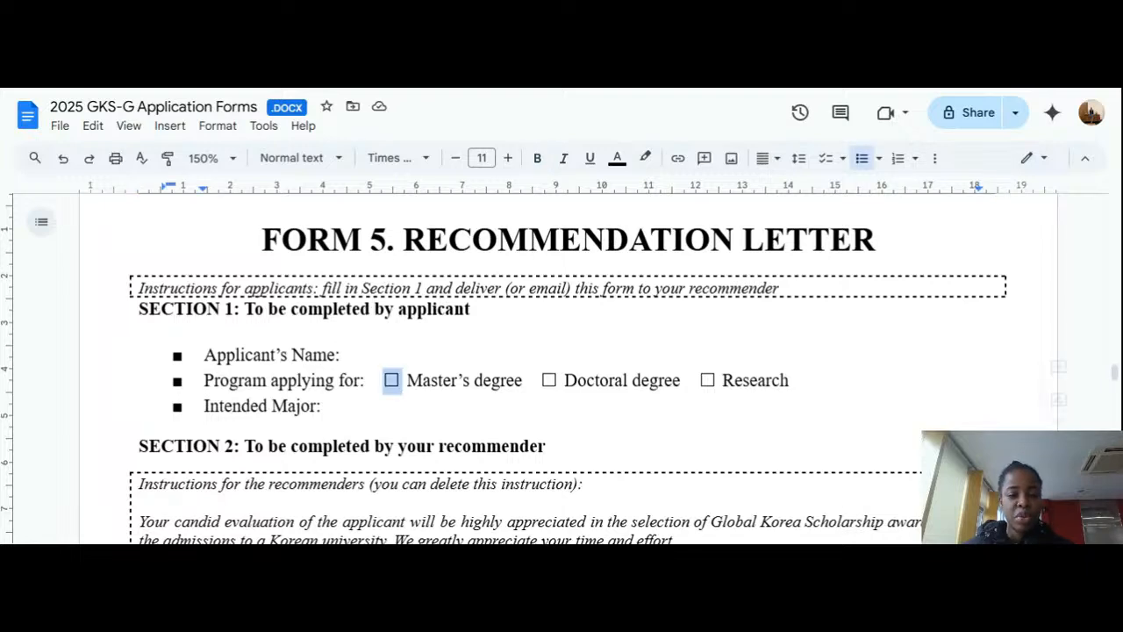
# Step: Scroll past the recommender's signature and date line to the FORM 6 Letter of Invitation page
pyautogui.scroll(-1, 395, 380)
pyautogui.scroll(-3, 562, 368)
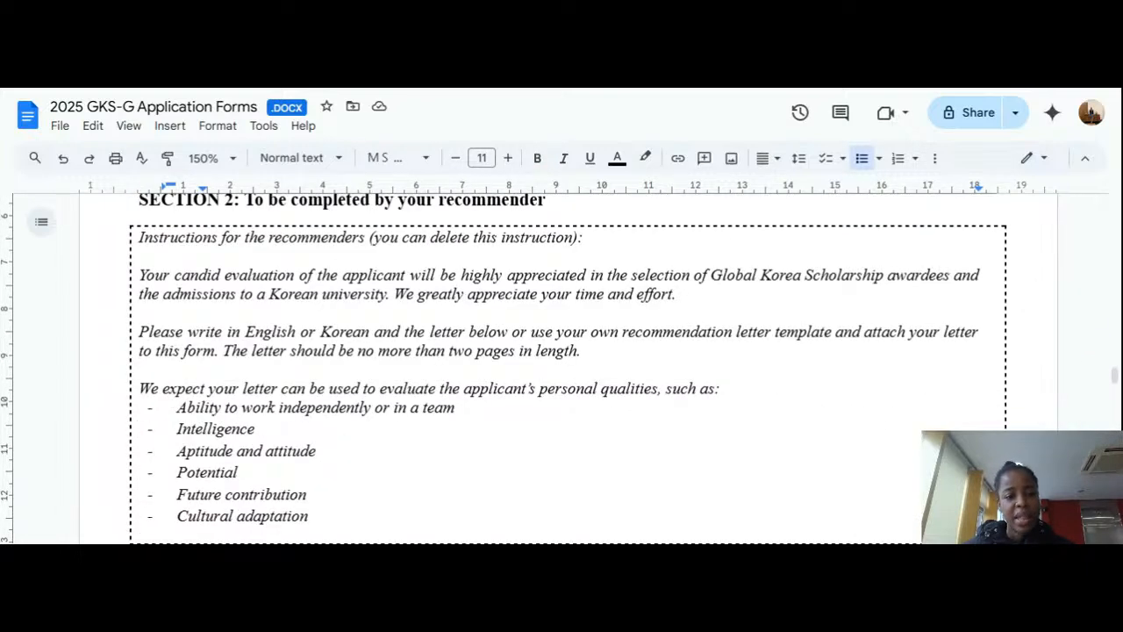
pyautogui.scroll(-10, 561, 369)
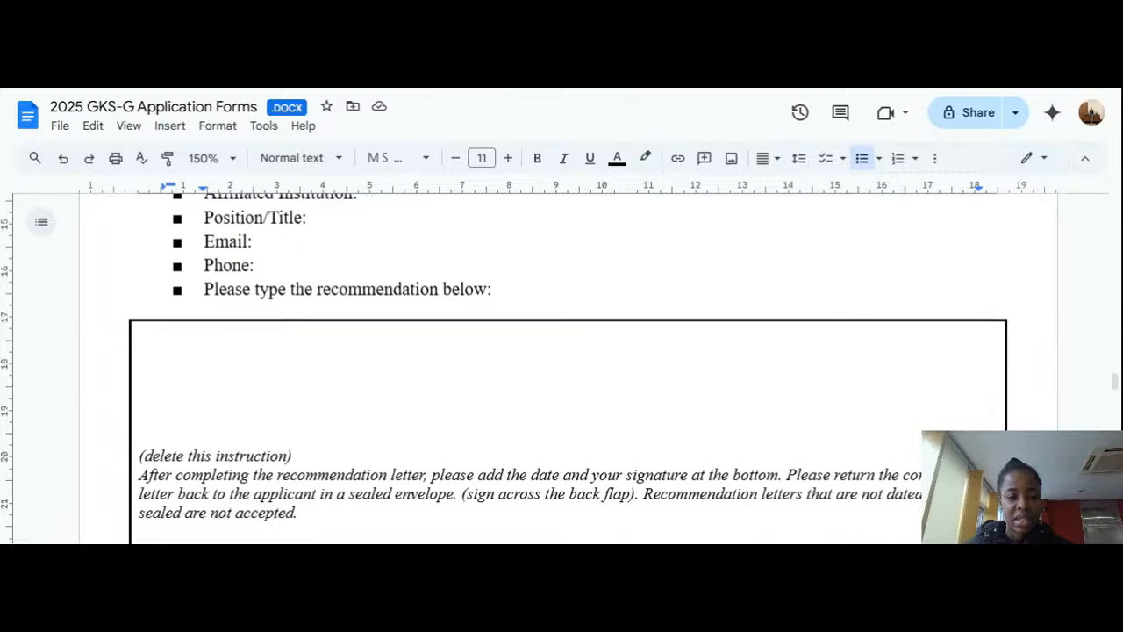
pyautogui.scroll(-6, 561, 369)
pyautogui.scroll(20, 562, 368)
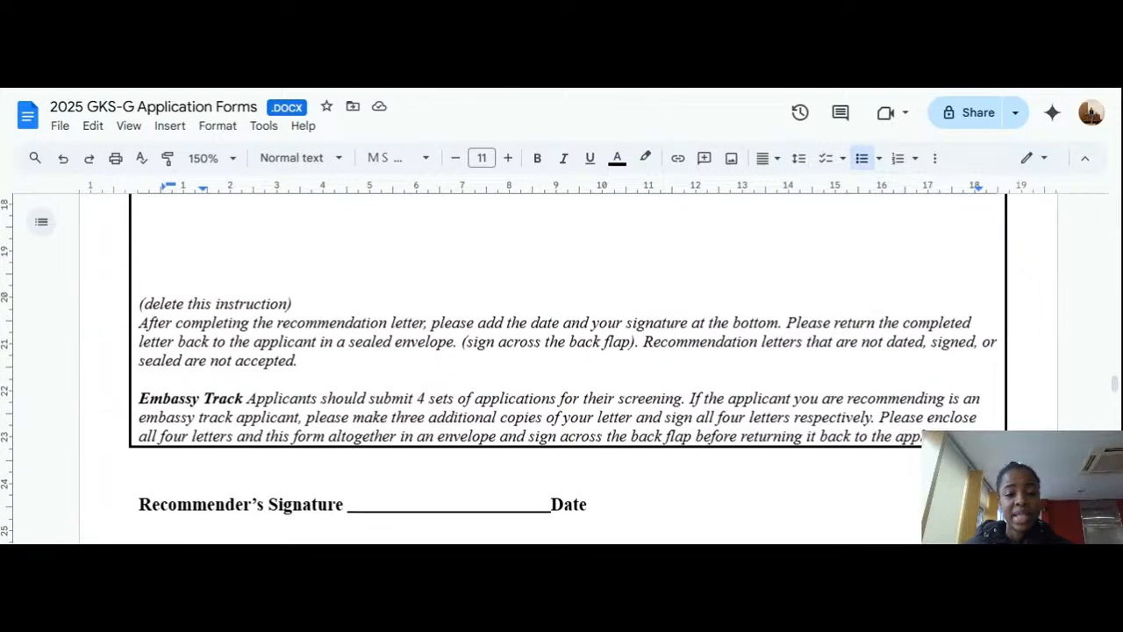
pyautogui.scroll(-6, 562, 368)
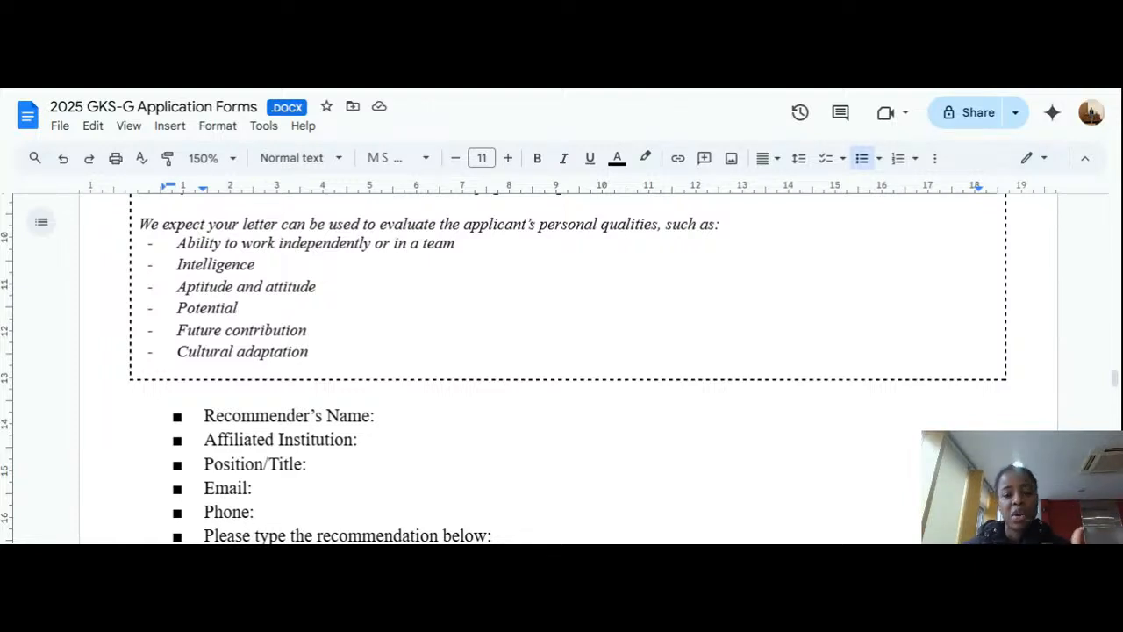
pyautogui.scroll(-8, 562, 369)
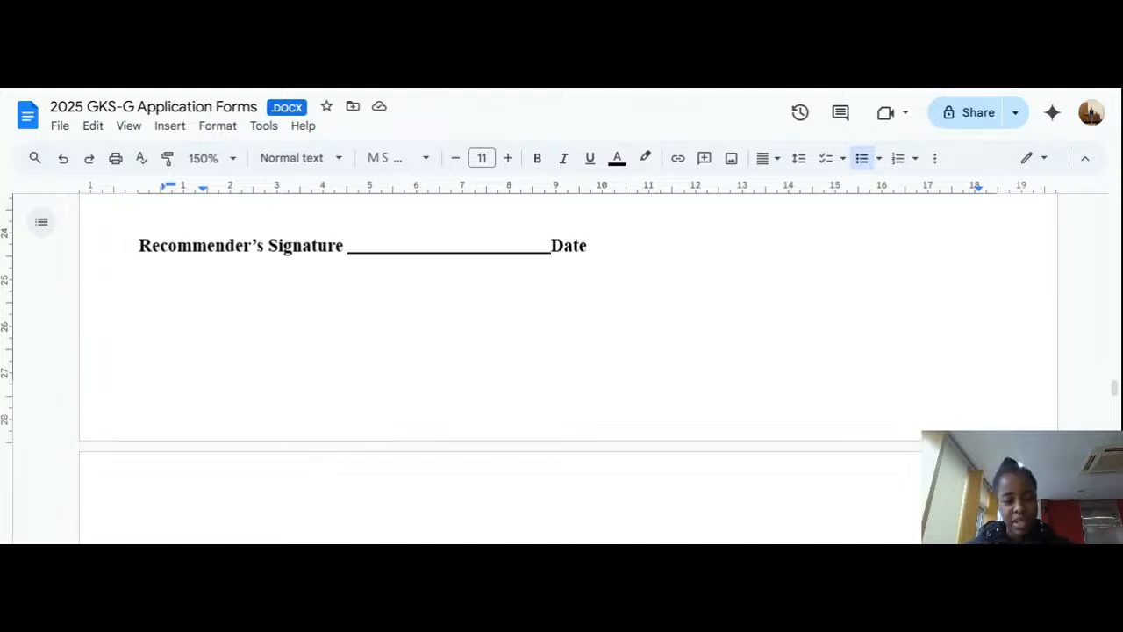
pyautogui.scroll(-3, 562, 368)
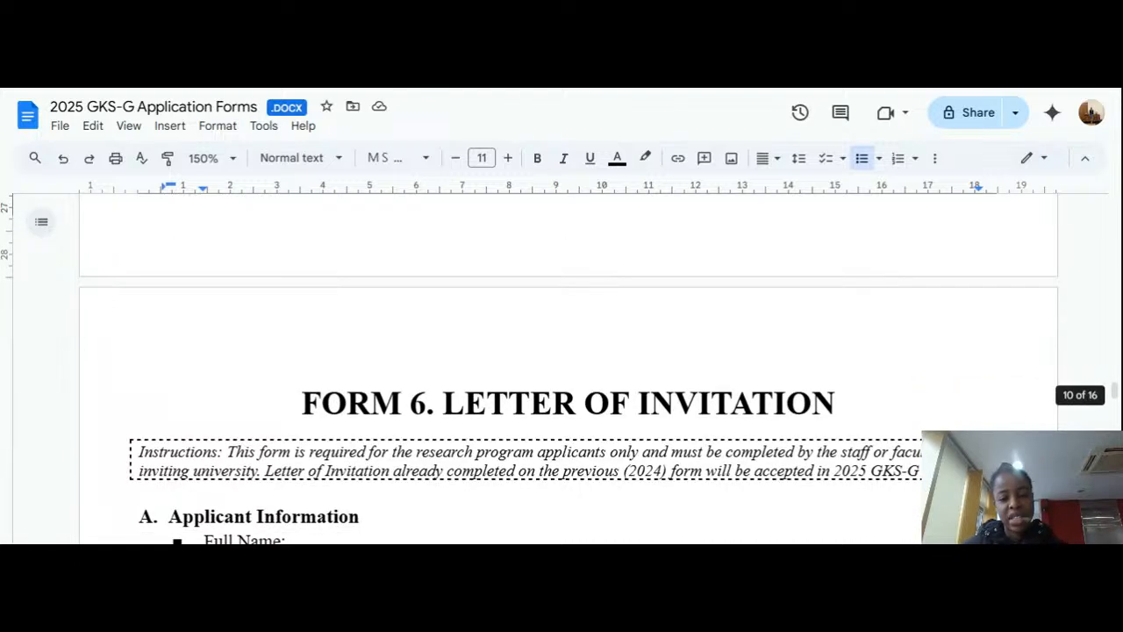
# Step: Scroll through Form 6's applicant, invitation and President signature/seal lines to the Form 7 exemption page
pyautogui.scroll(-1, 562, 369)
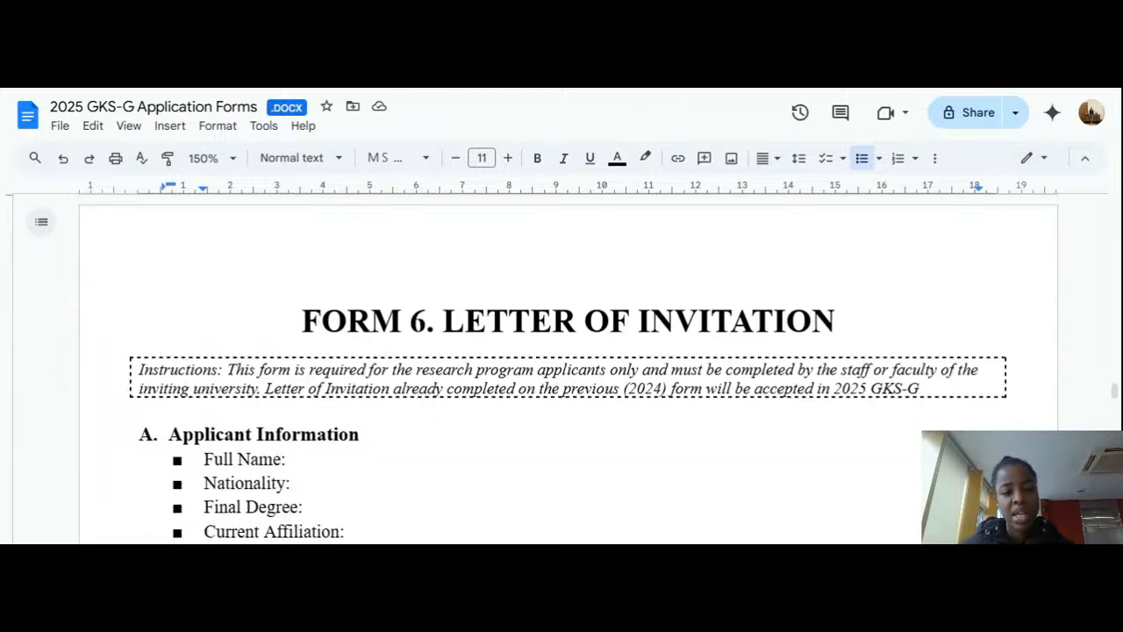
pyautogui.scroll(-1, 562, 368)
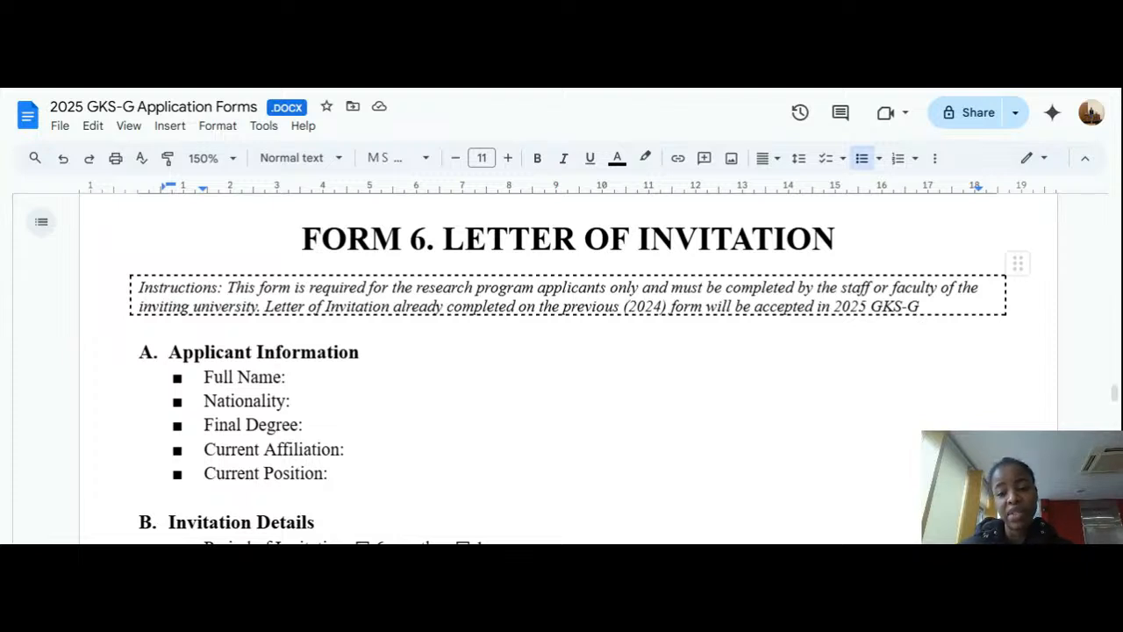
pyautogui.scroll(-1, 562, 369)
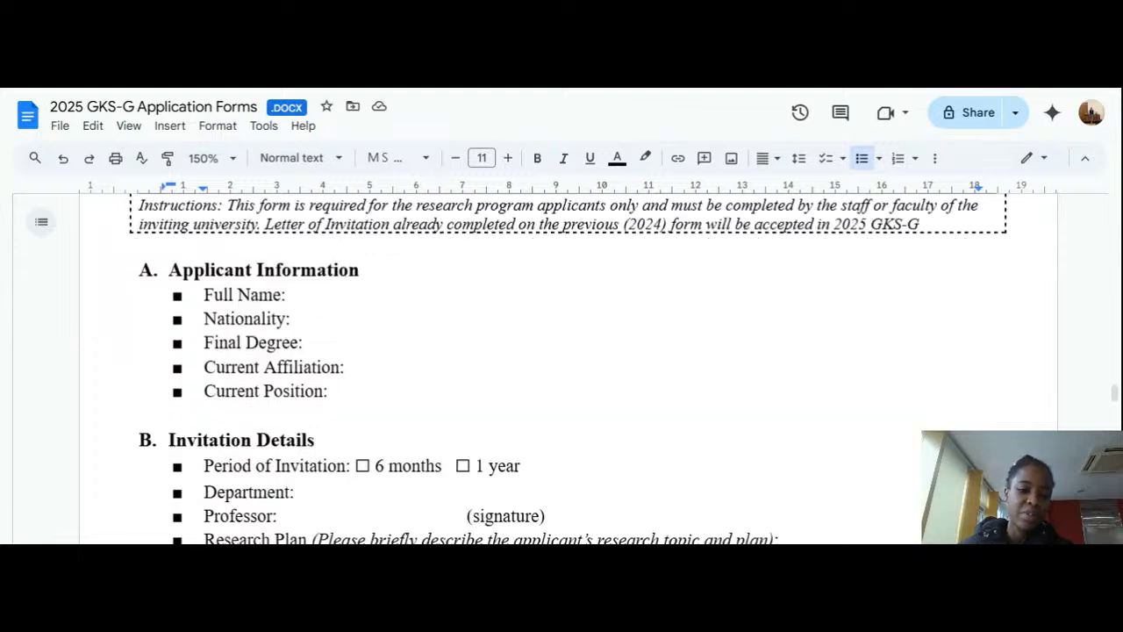
pyautogui.scroll(1, 561, 369)
pyautogui.scroll(-8, 562, 368)
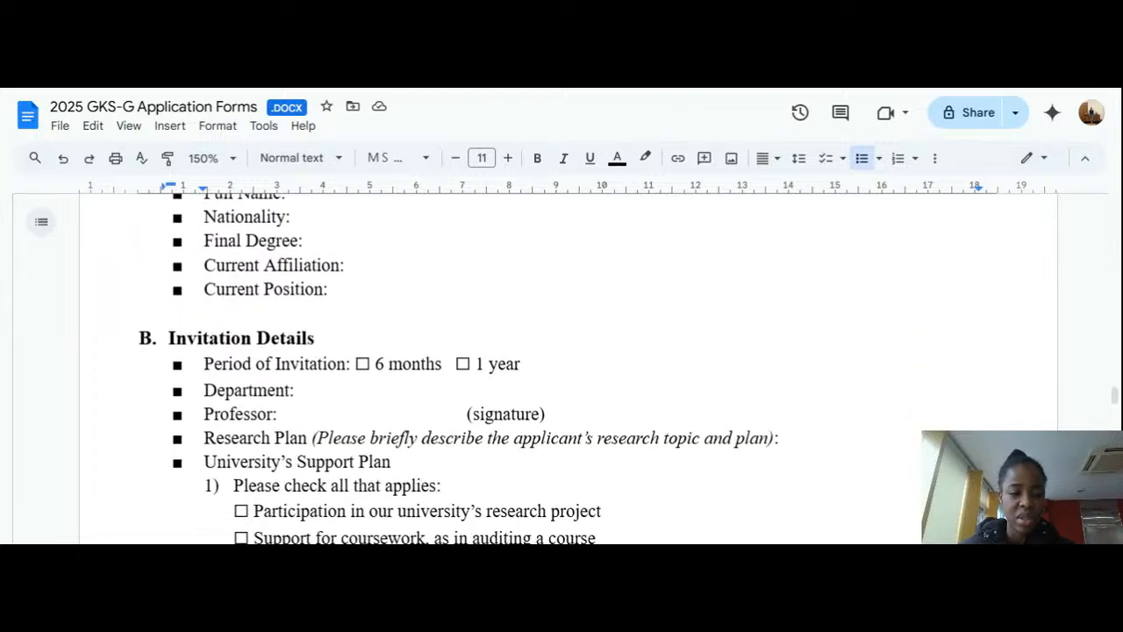
pyautogui.scroll(-3, 562, 368)
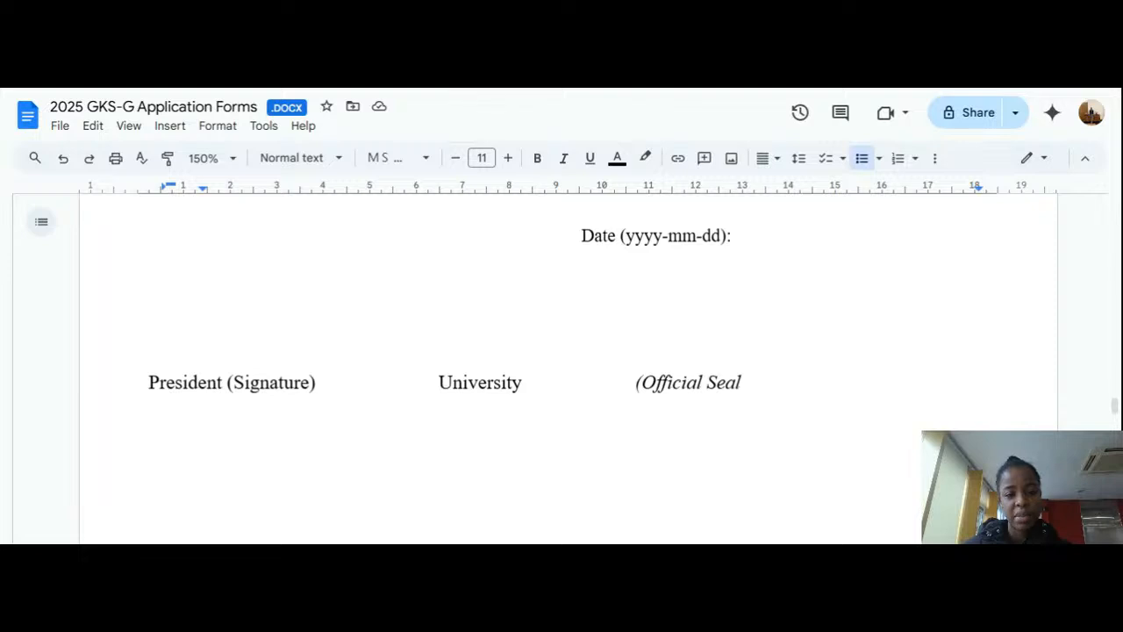
pyautogui.scroll(-5, 561, 369)
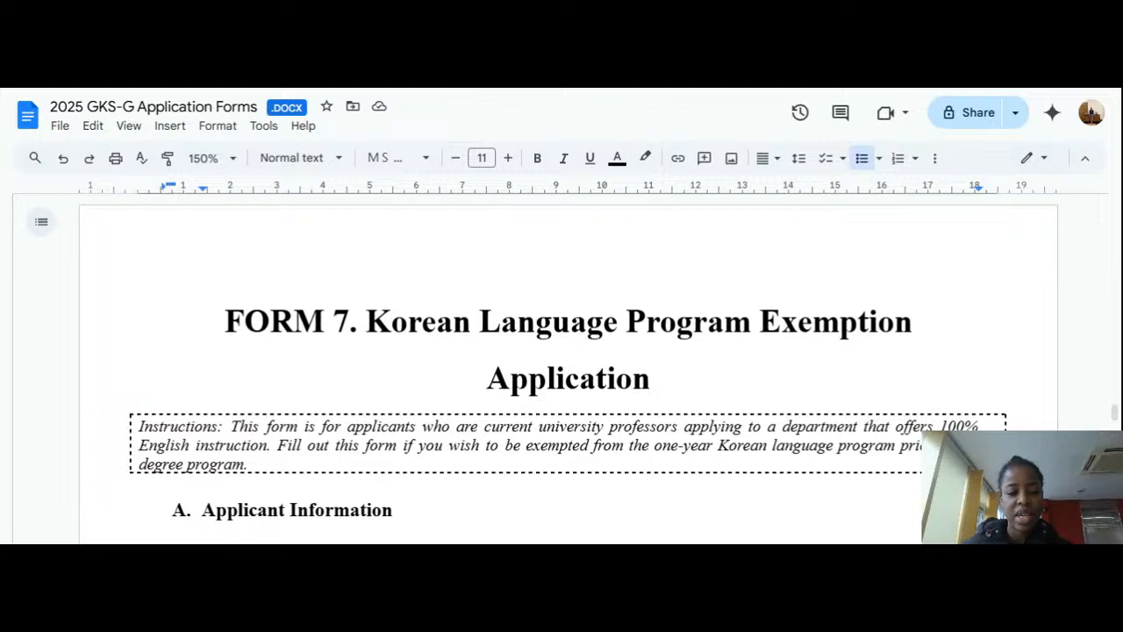
# Step: Scroll past Form 7's applicant information and university/department fields to its exemption request statement
pyautogui.scroll(-2, 569, 369)
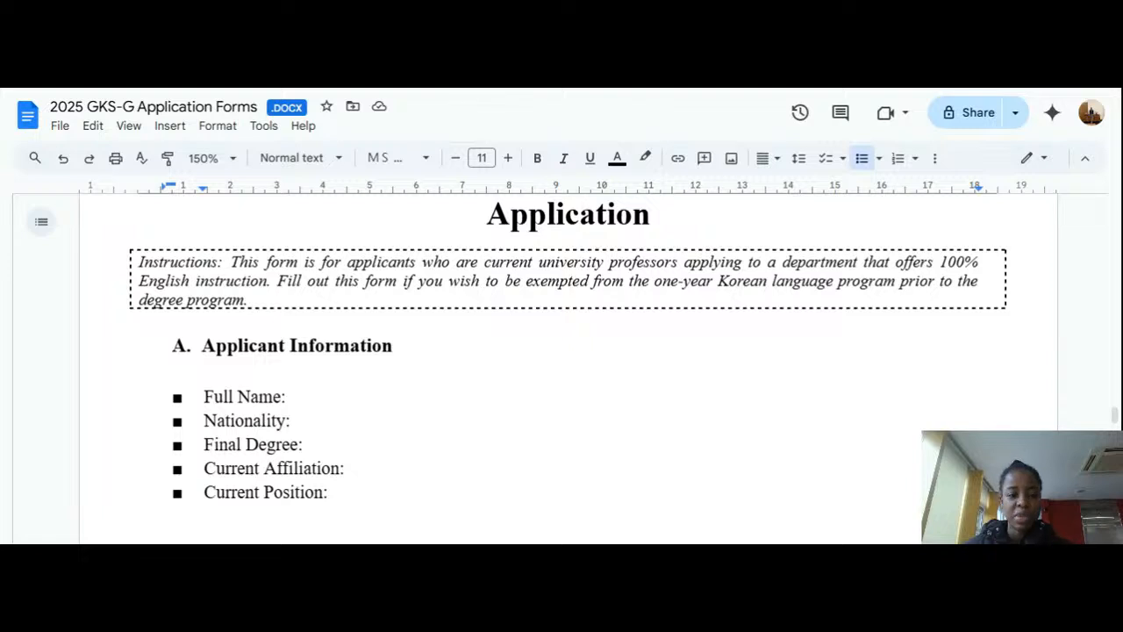
pyautogui.scroll(-5, 569, 369)
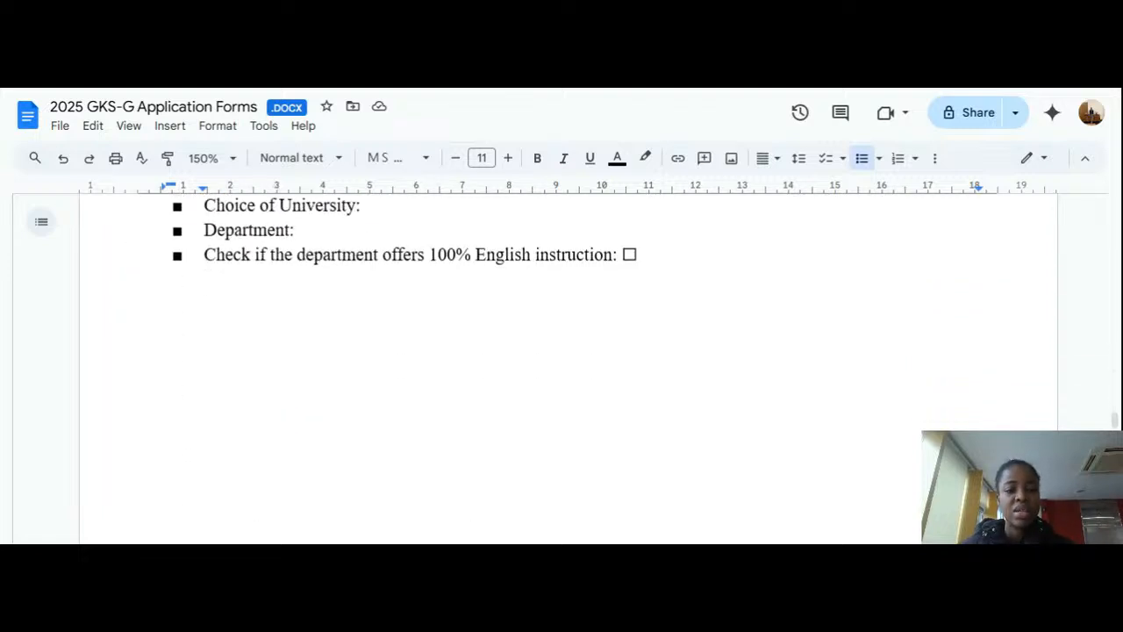
pyautogui.scroll(-3, 569, 369)
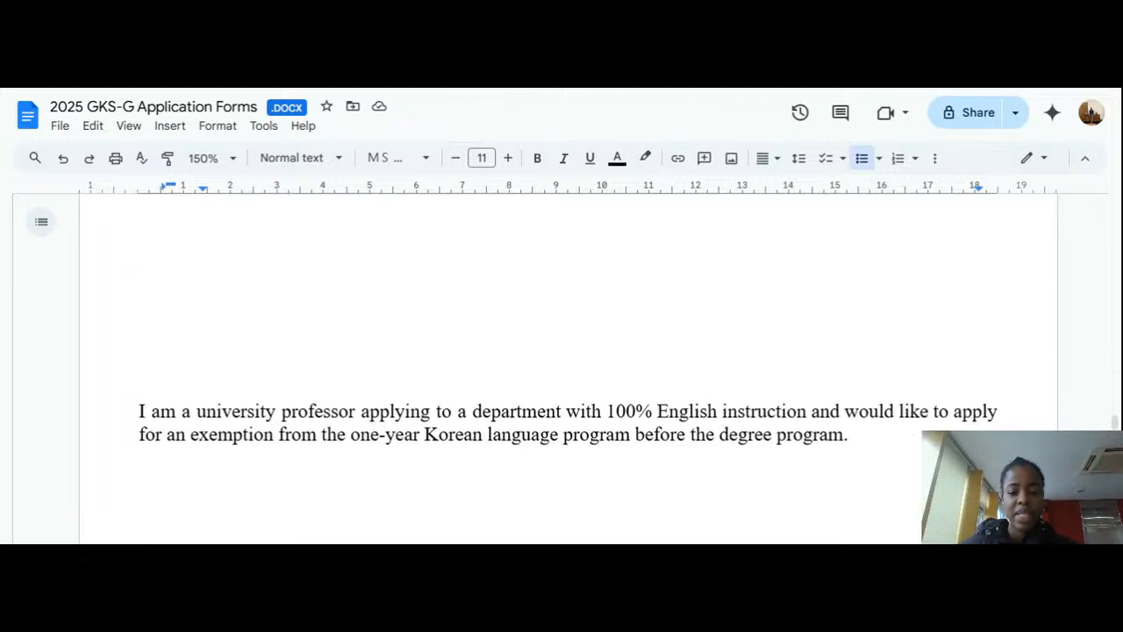
pyautogui.scroll(-6, 568, 368)
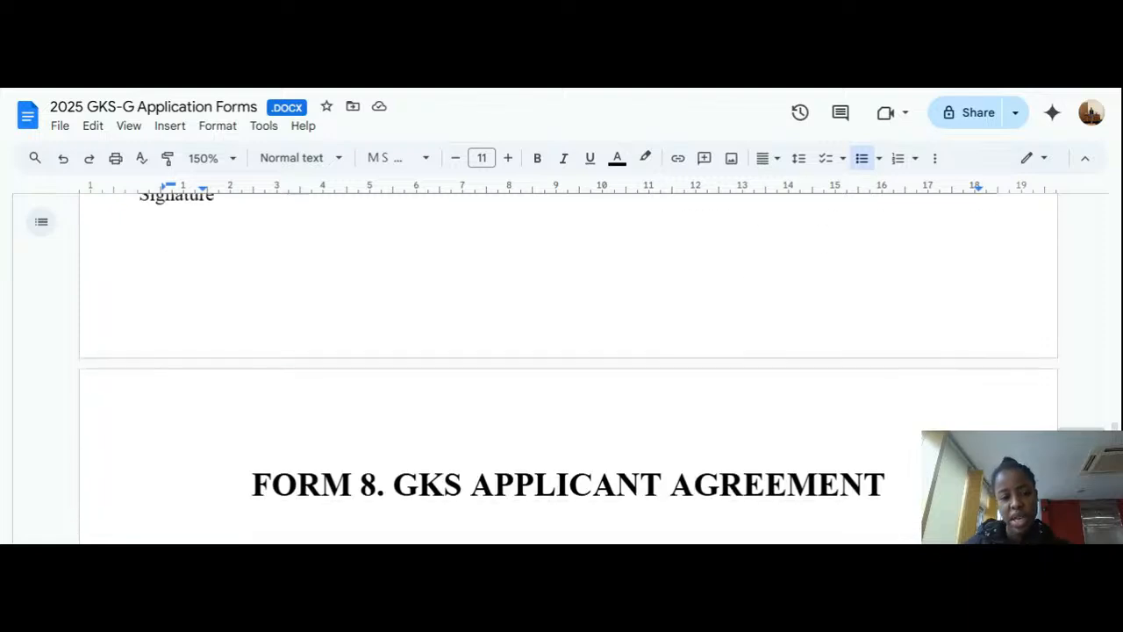
# Step: Scroll to Form 8's pledge conditions and inspect the flagged wording in items 1 and 4
pyautogui.scroll(-2, 569, 368)
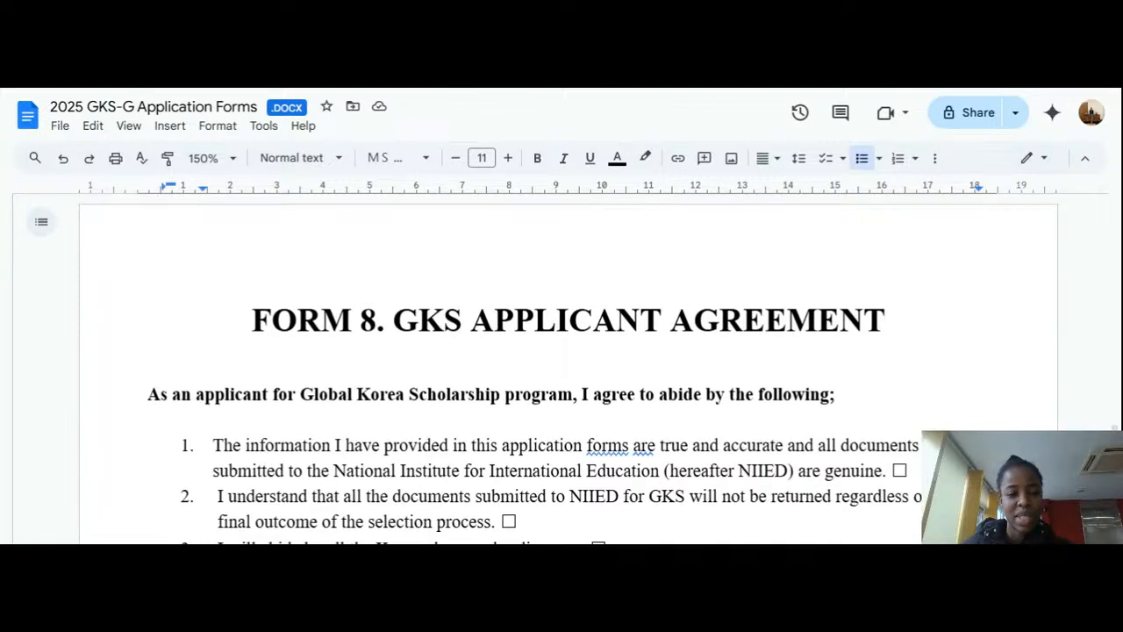
pyautogui.scroll(-1, 569, 369)
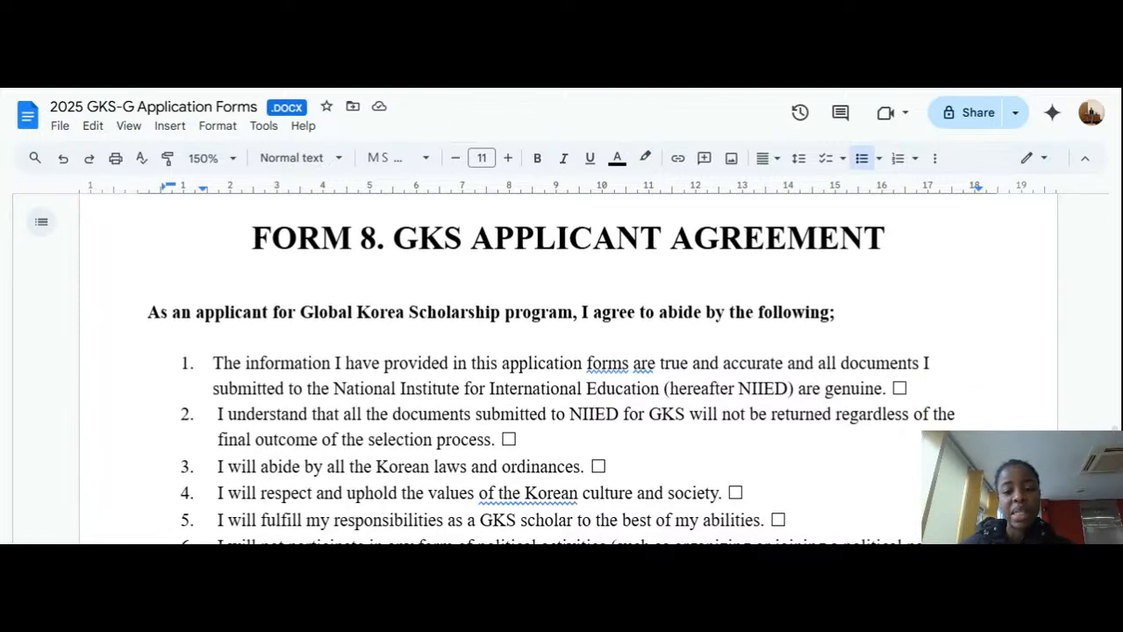
pyautogui.scroll(-1, 568, 369)
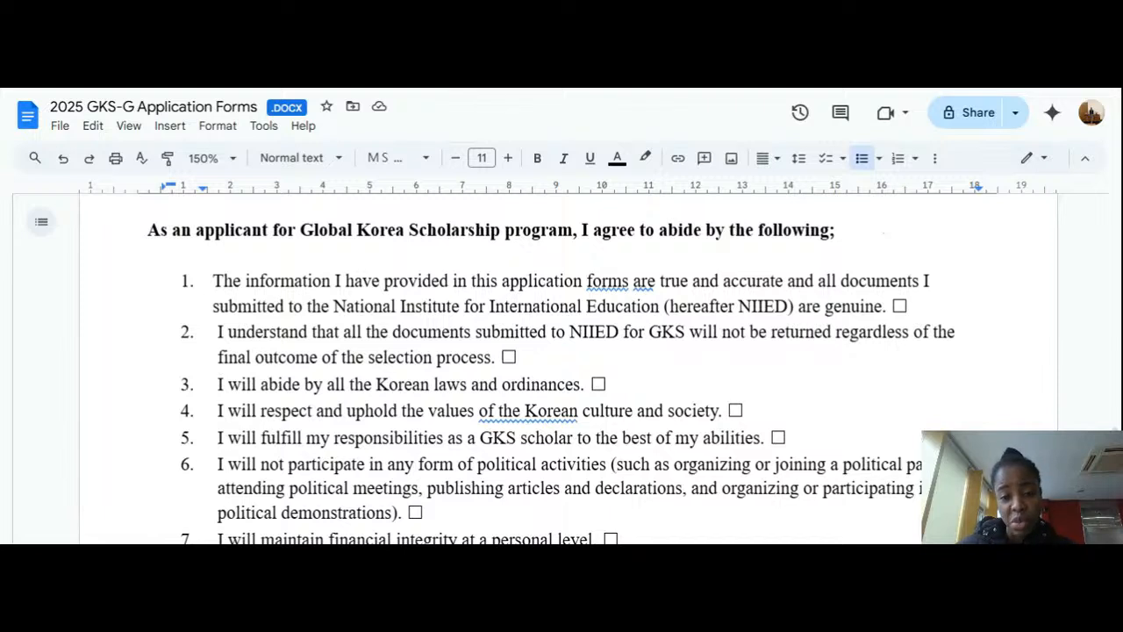
pyautogui.click(642, 280)
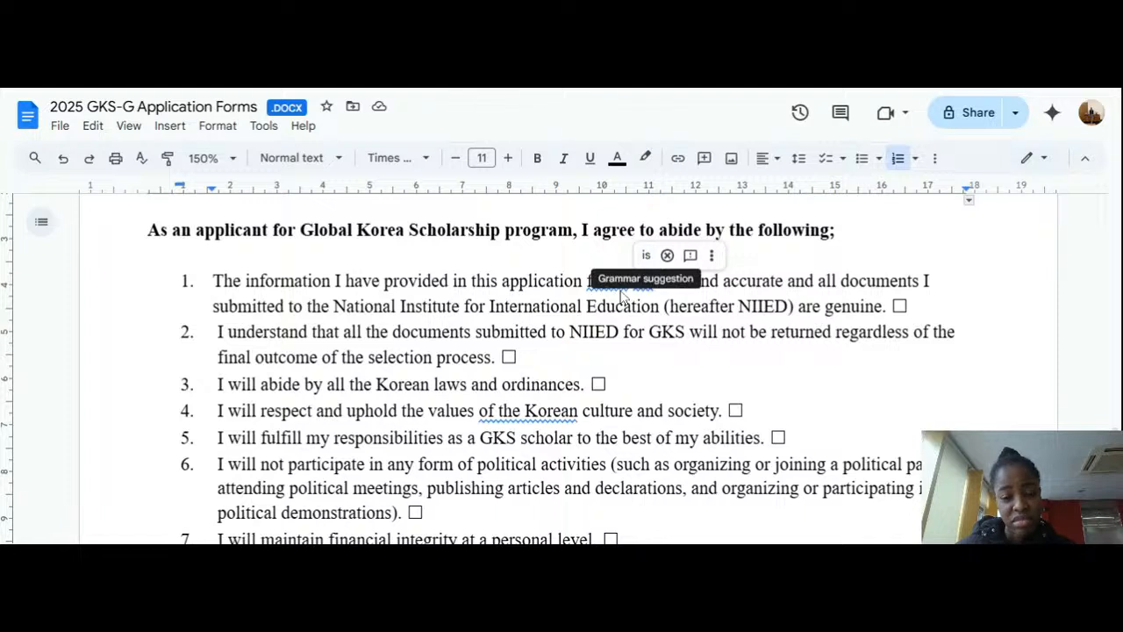
pyautogui.click(607, 283)
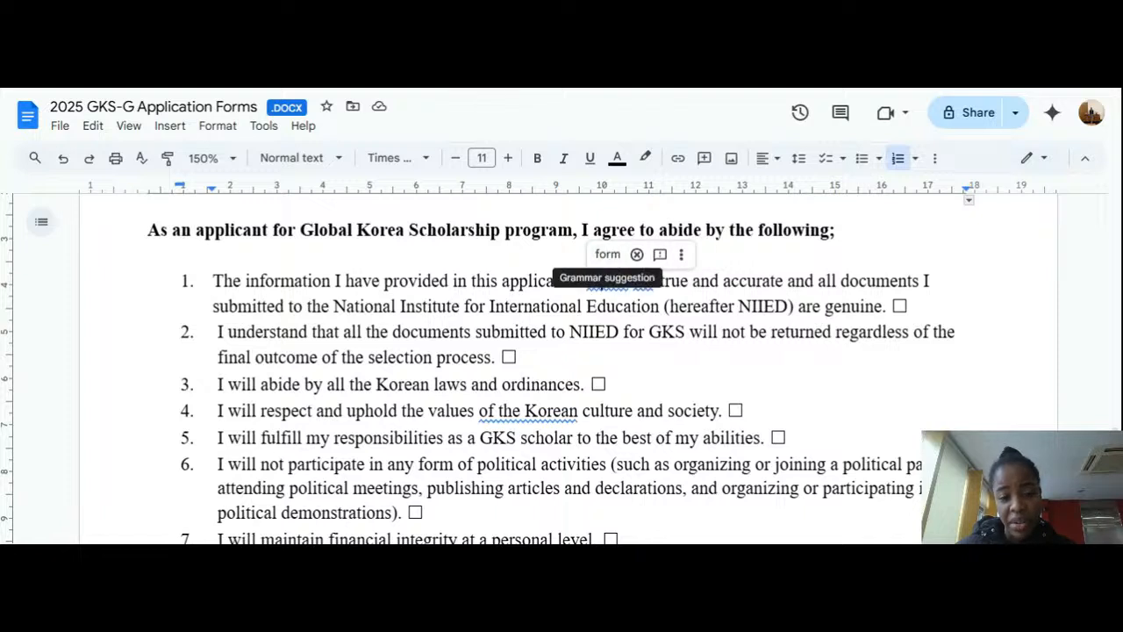
pyautogui.click(547, 411)
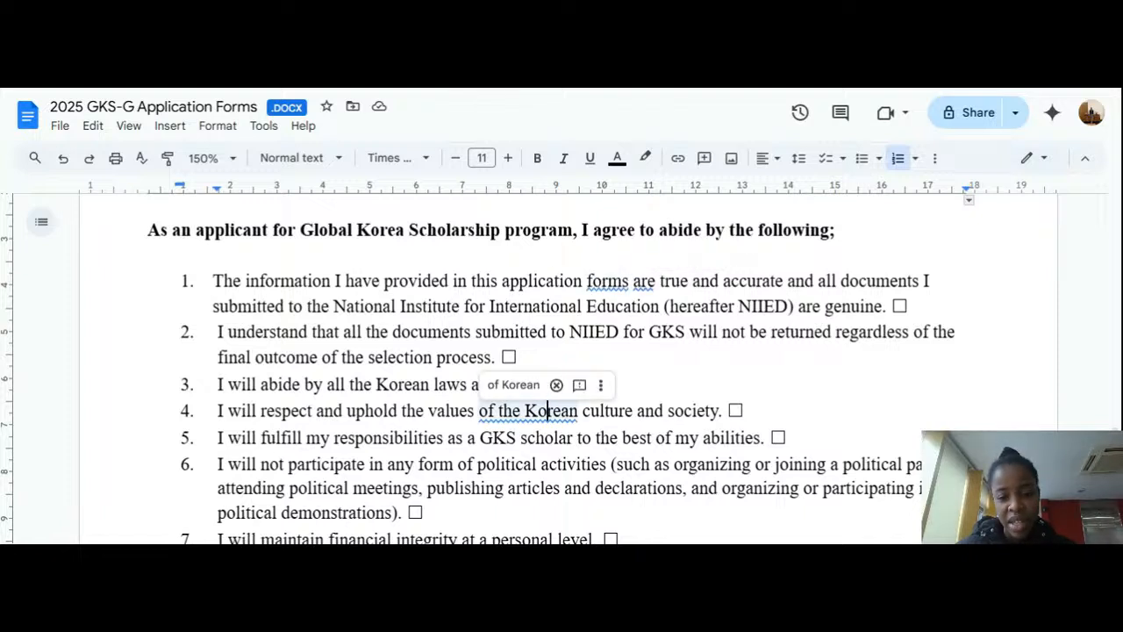
# Step: Select the checkboxes at the end of each pledge item, items 1 through 4 and beyond
pyautogui.doubleClick(899, 306)
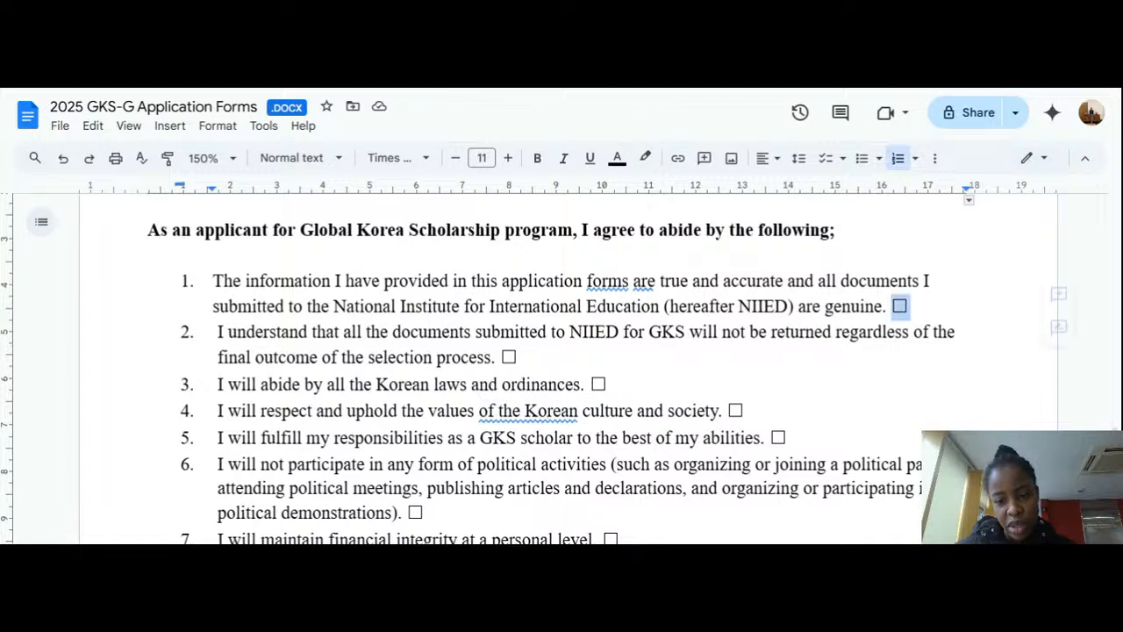
pyautogui.moveTo(893, 306); pyautogui.dragTo(886, 306)
pyautogui.moveTo(527, 357); pyautogui.dragTo(496, 357)
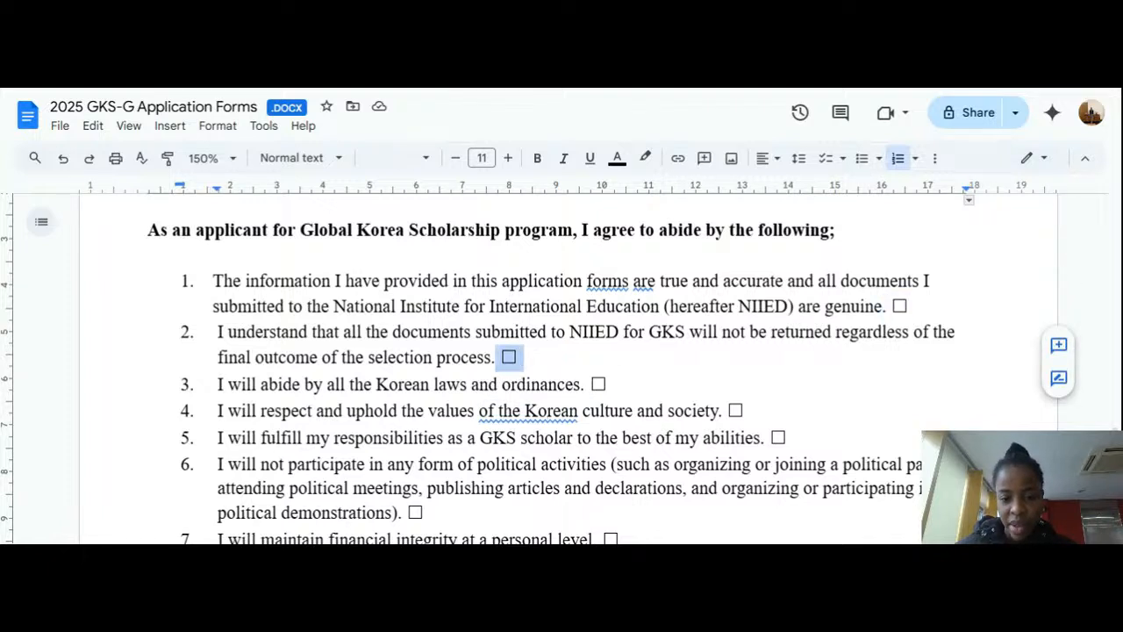
pyautogui.moveTo(609, 385); pyautogui.dragTo(580, 384)
pyautogui.moveTo(750, 411); pyautogui.dragTo(710, 410)
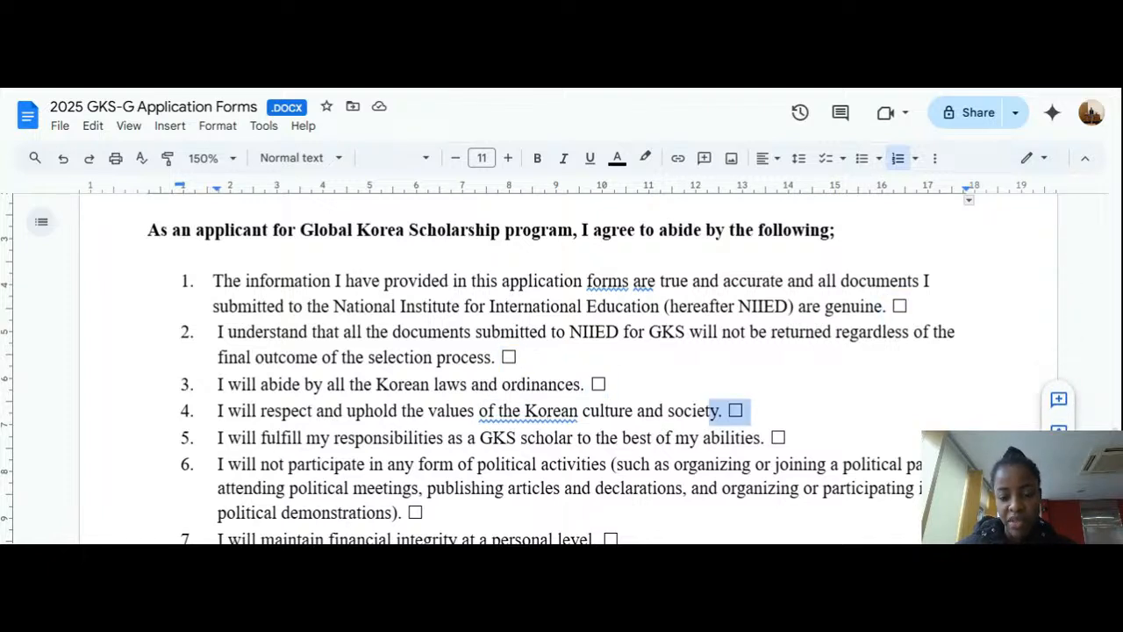
pyautogui.moveTo(789, 437); pyautogui.dragTo(770, 437)
# Step: Scroll past Form 8's signature line to the FORM 9 Personal Medical Assessment page
pyautogui.scroll(-2, 770, 437)
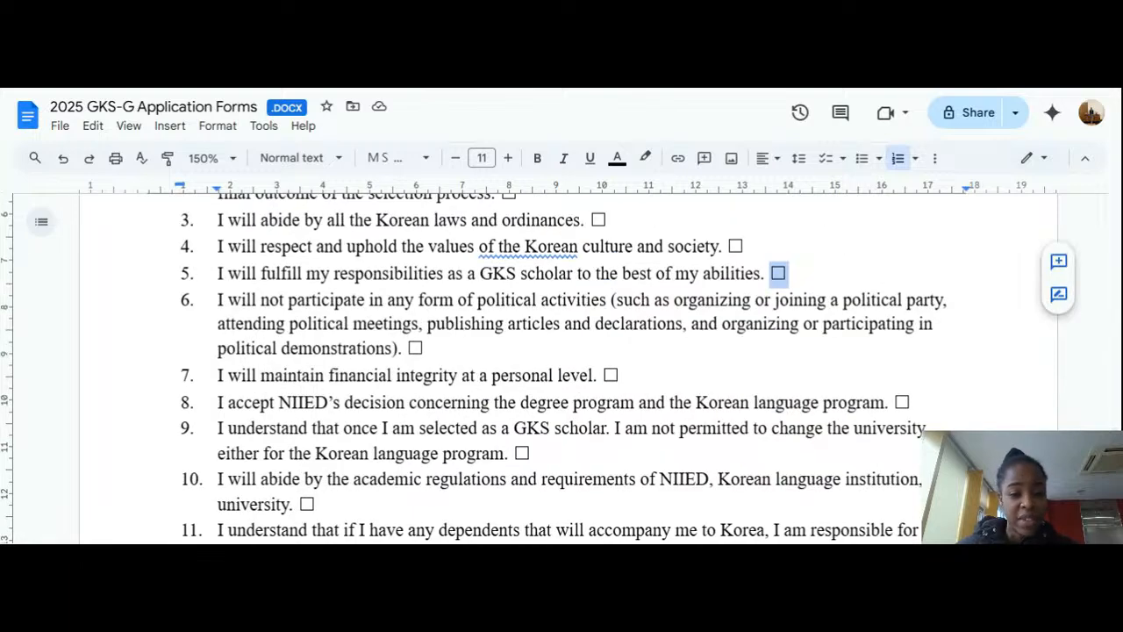
pyautogui.scroll(-2, 562, 369)
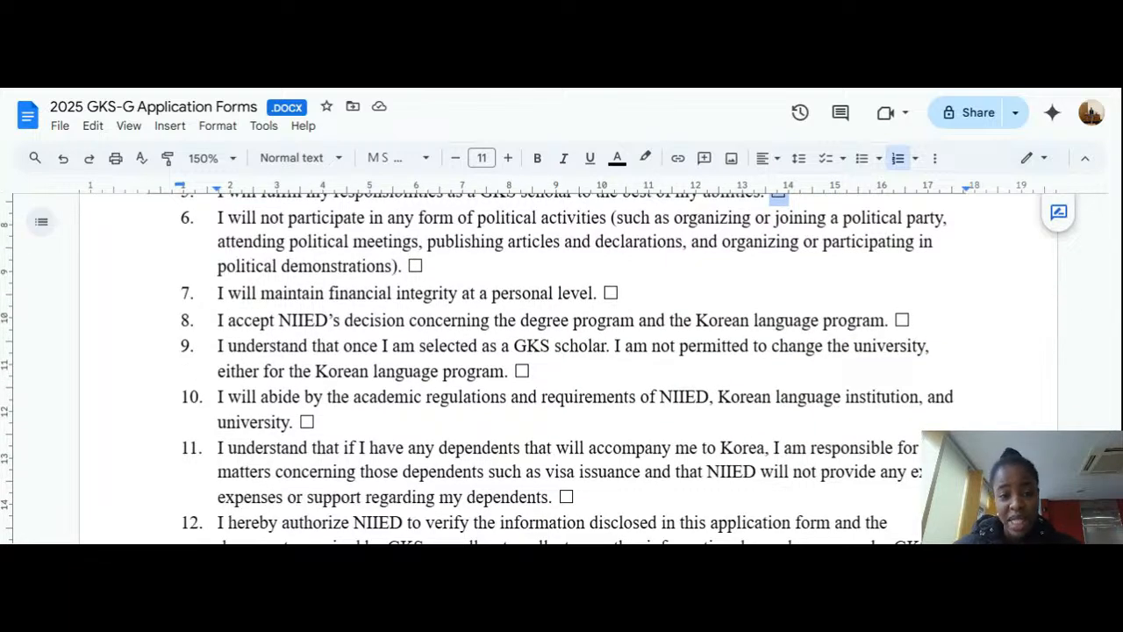
pyautogui.scroll(-4, 561, 368)
pyautogui.scroll(-2, 562, 369)
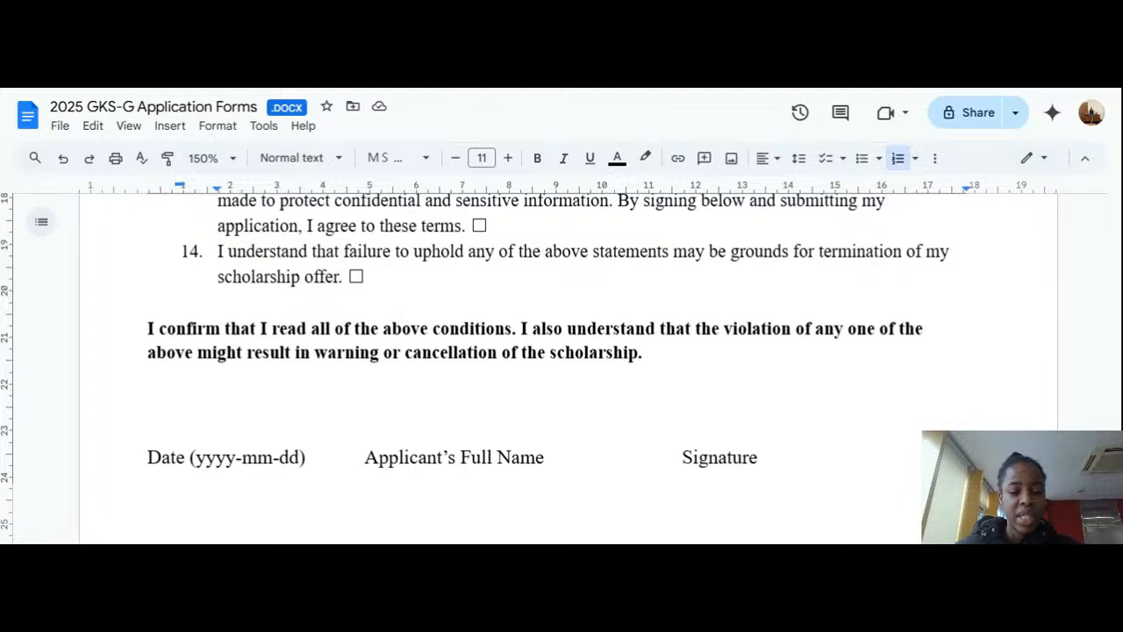
pyautogui.scroll(-2, 772, 449)
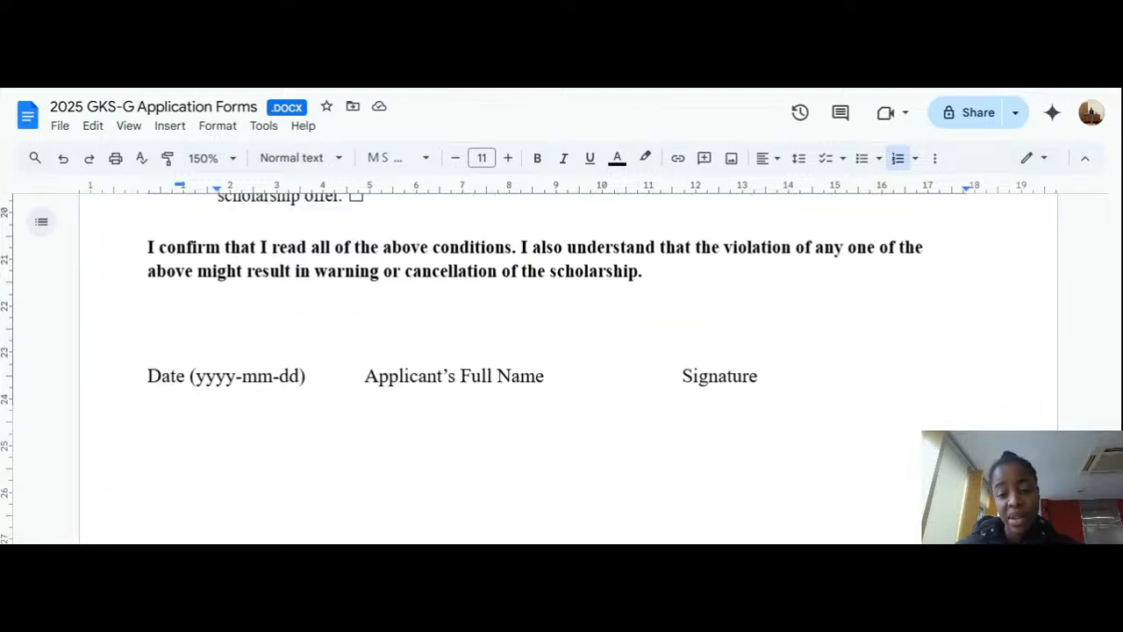
pyautogui.scroll(-4, 772, 449)
pyautogui.scroll(-3, 772, 449)
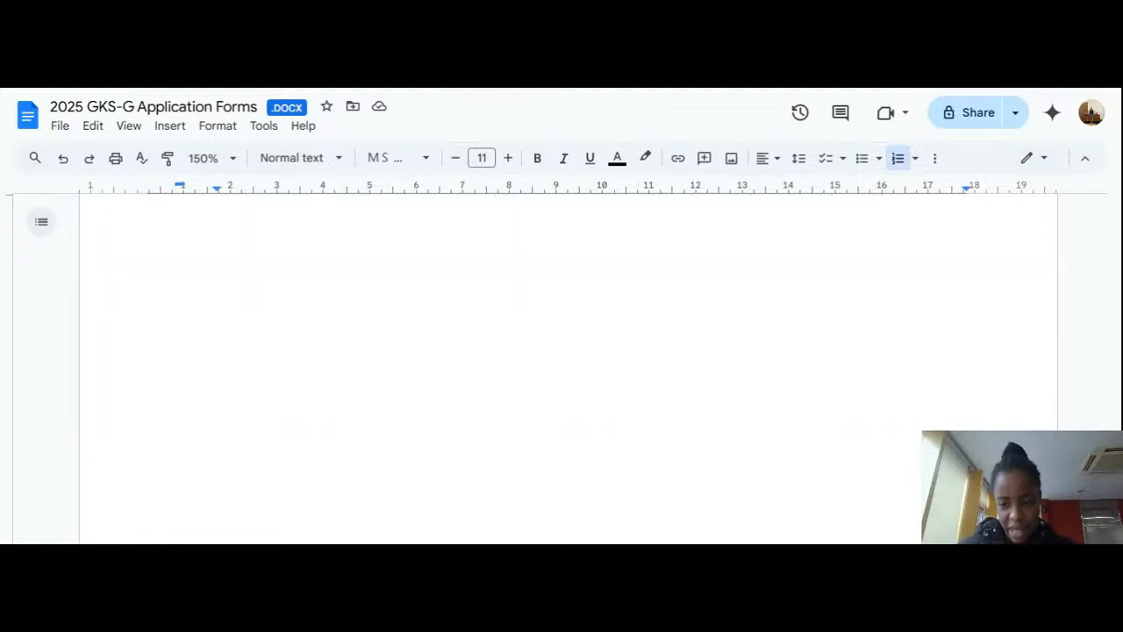
pyautogui.scroll(-8, 561, 368)
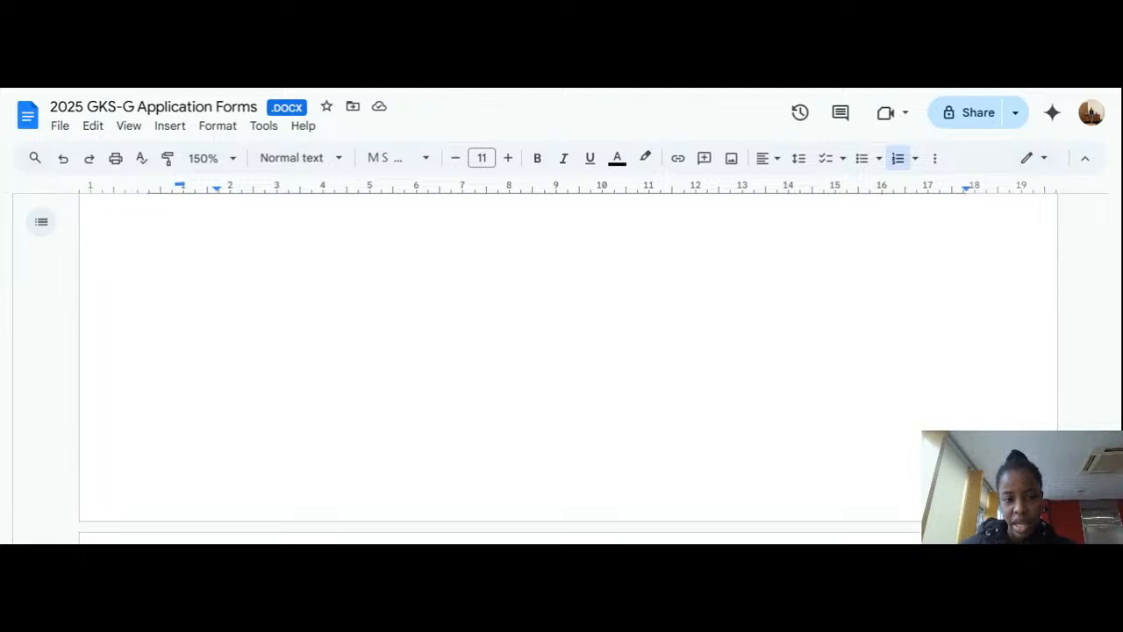
pyautogui.scroll(5, 561, 369)
pyautogui.scroll(-1, 562, 368)
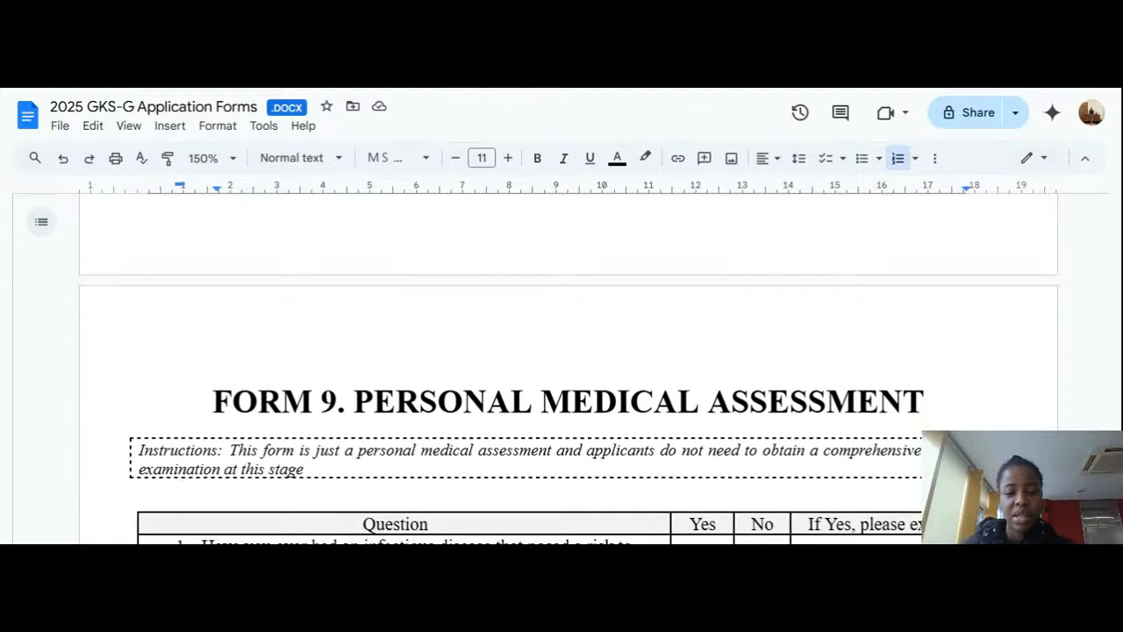
pyautogui.scroll(-1, 562, 368)
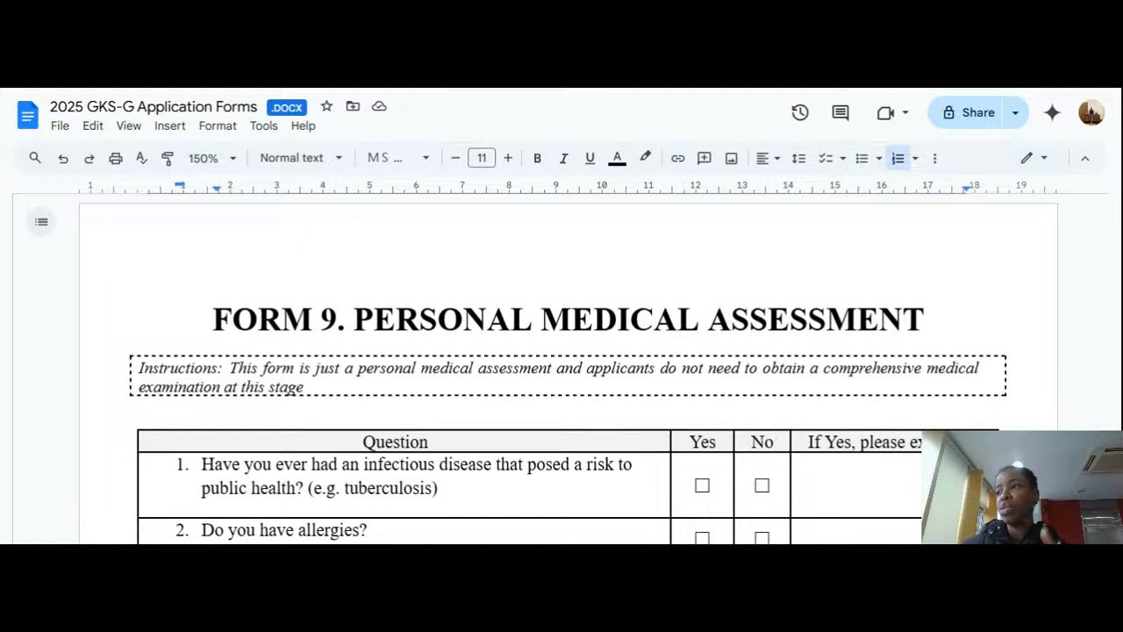
pyautogui.scroll(-1, 561, 368)
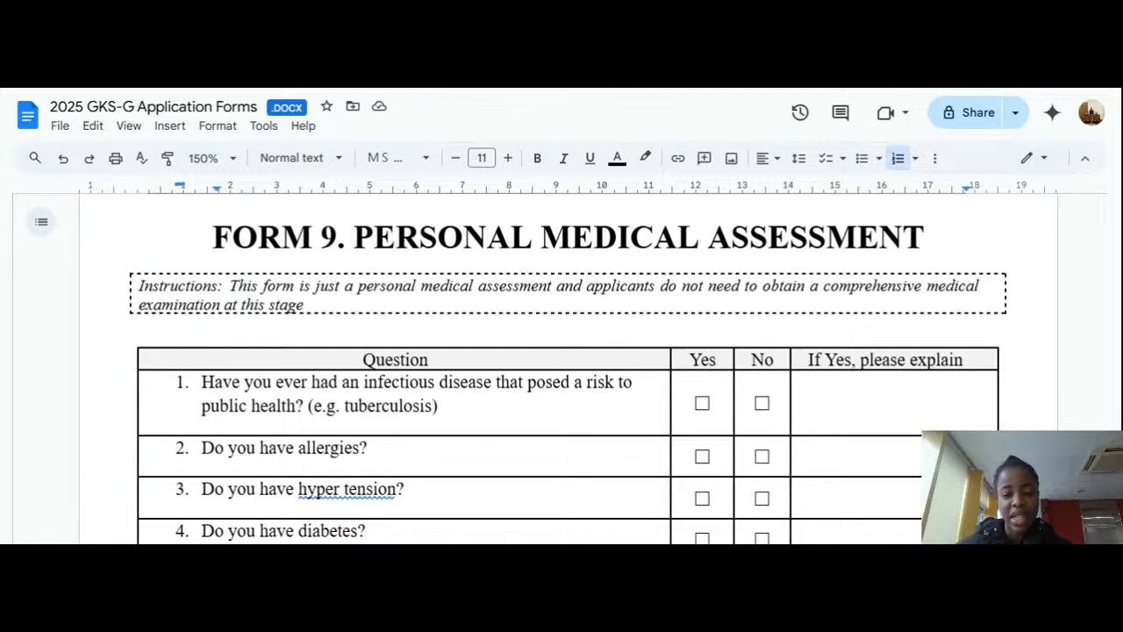
pyautogui.scroll(-2, 562, 369)
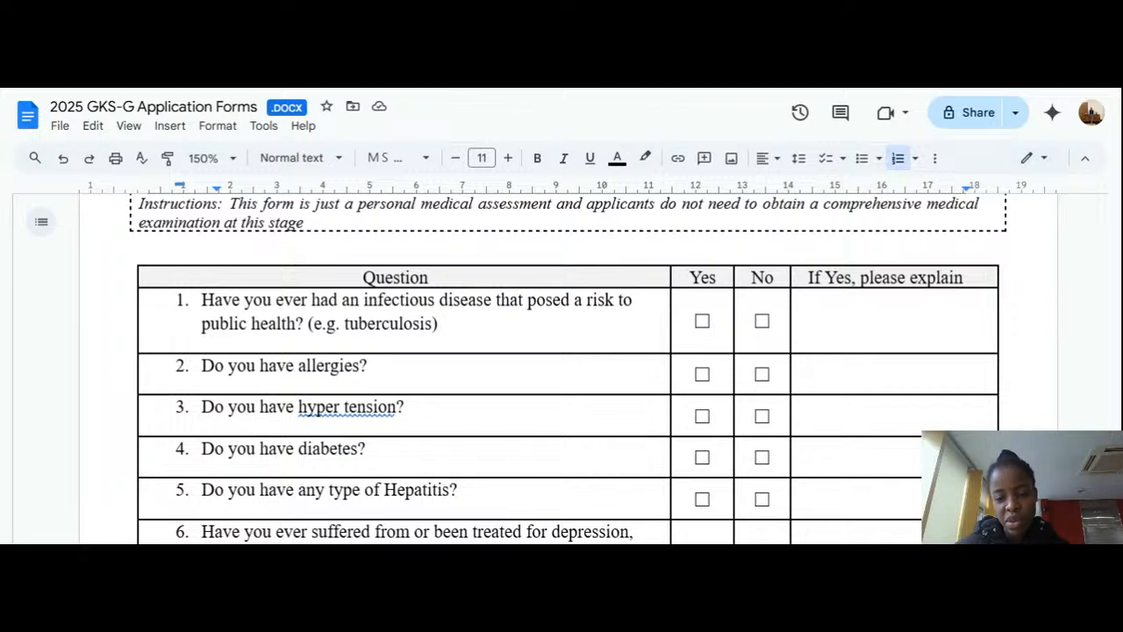
pyautogui.click(794, 321)
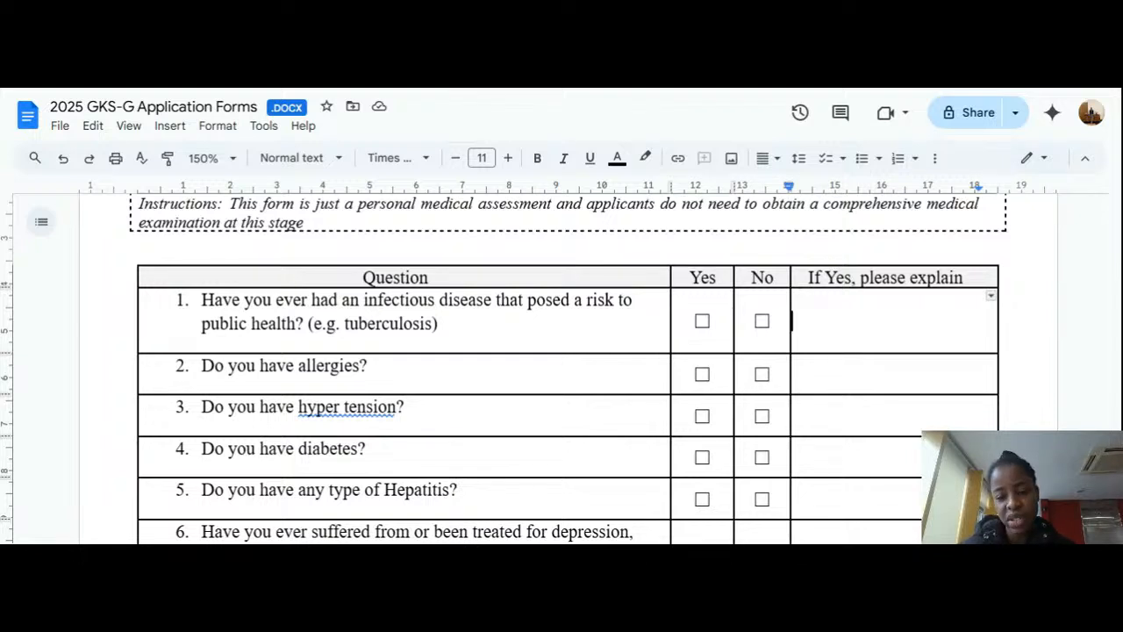
pyautogui.click(696, 375)
pyautogui.click(714, 375)
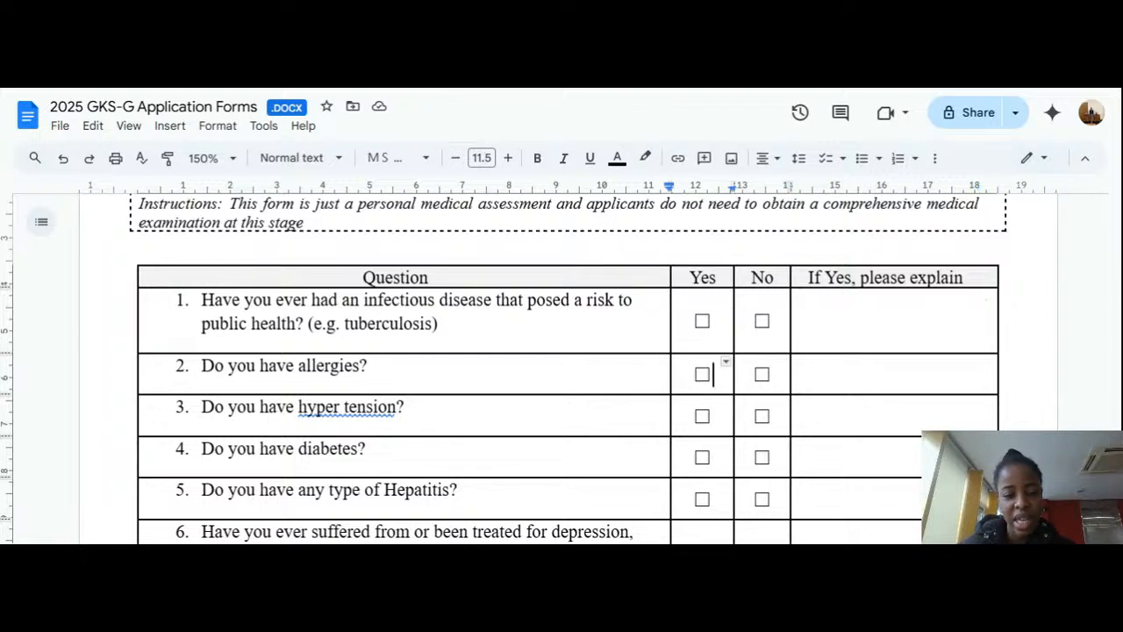
pyautogui.scroll(-1, 561, 368)
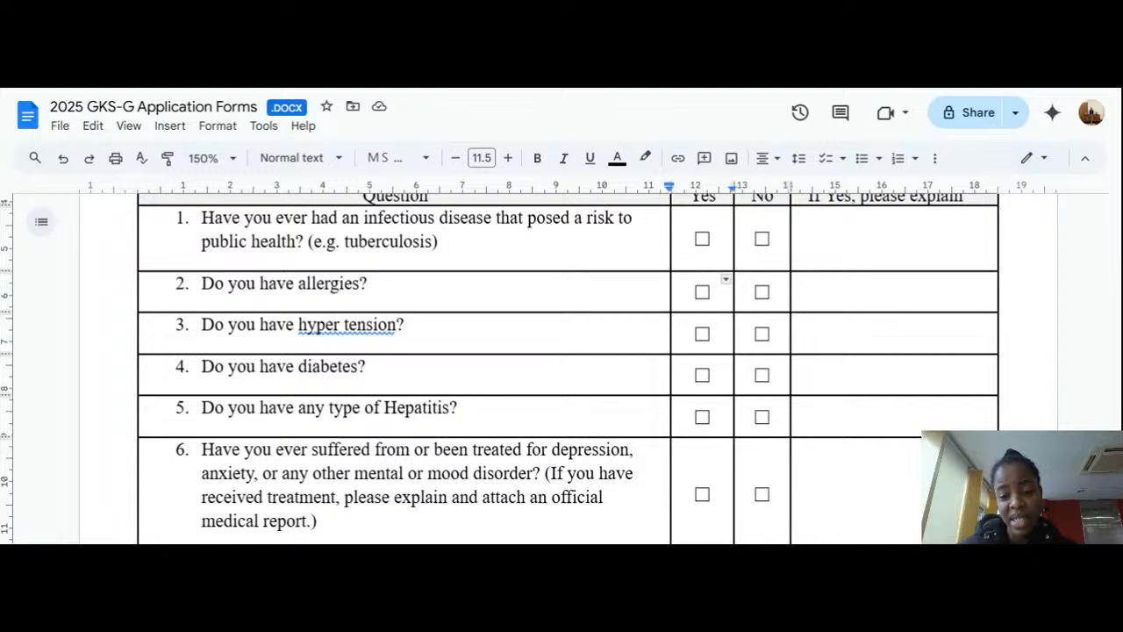
pyautogui.scroll(-2, 561, 368)
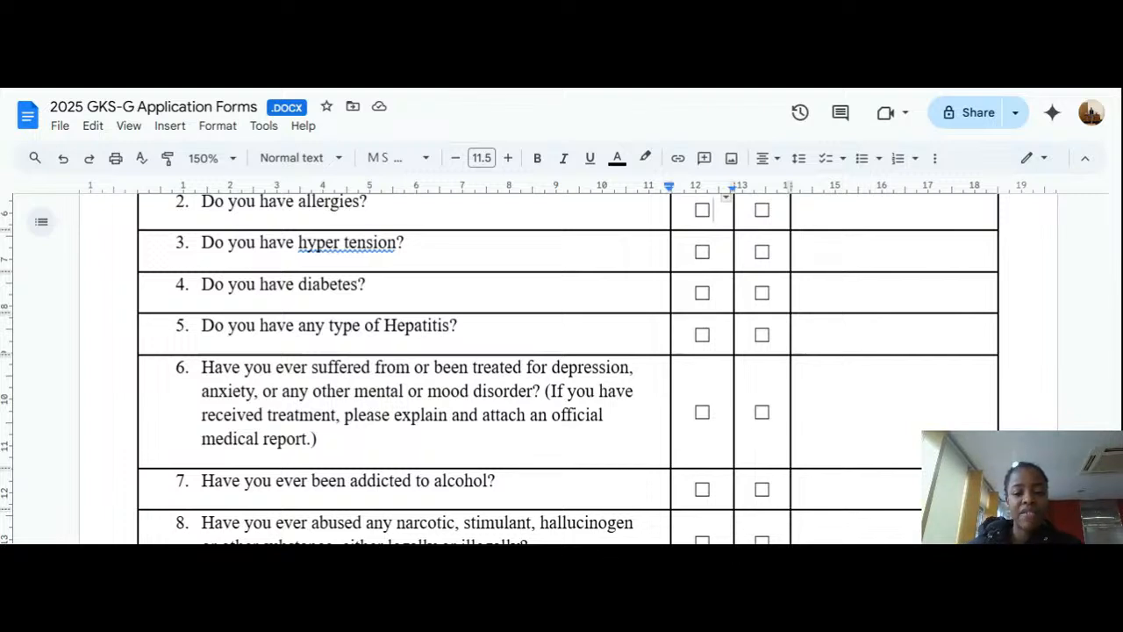
pyautogui.click(714, 412)
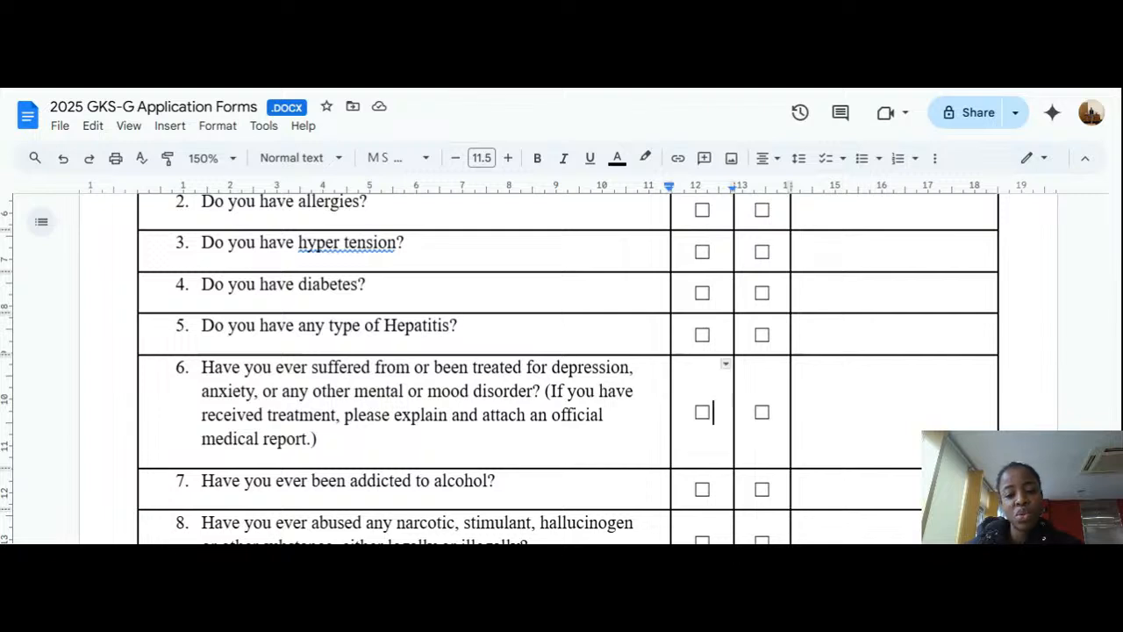
pyautogui.click(795, 412)
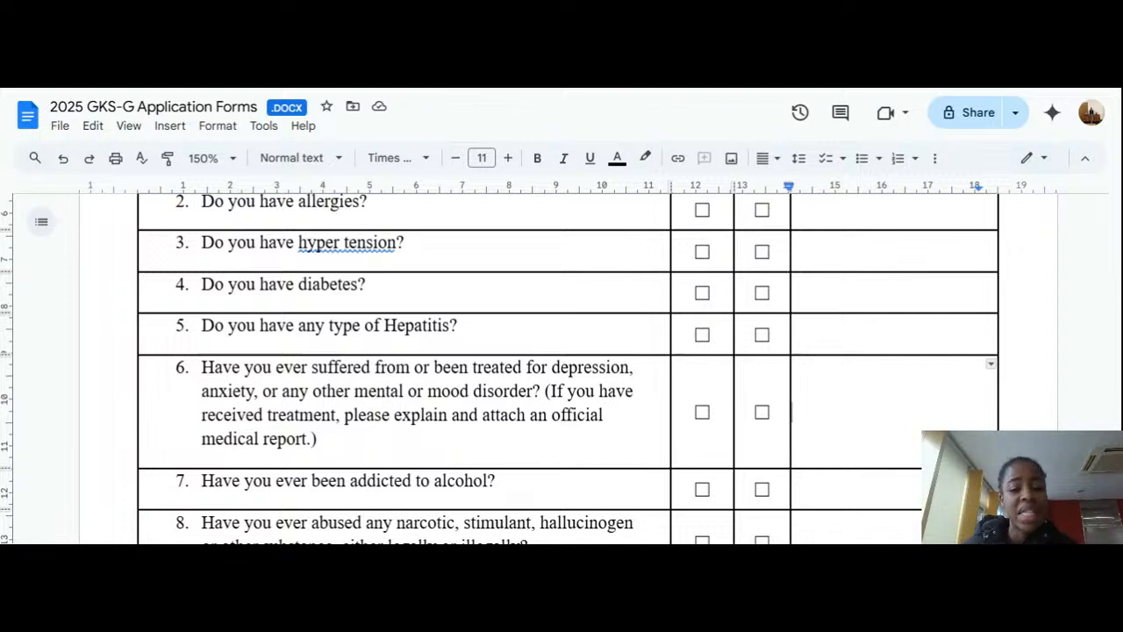
pyautogui.scroll(-1, 561, 368)
pyautogui.scroll(-1, 561, 368)
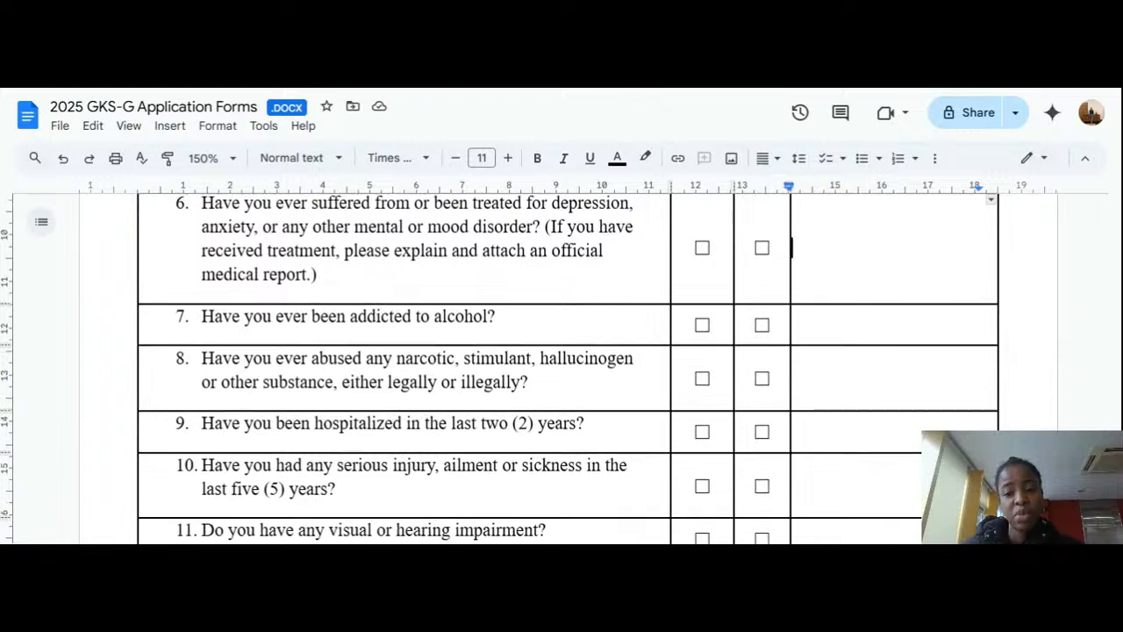
# Step: From question 7's explanation cell, scroll past question 15 to Form 9's Date/Name/Signature line
pyautogui.click(794, 325)
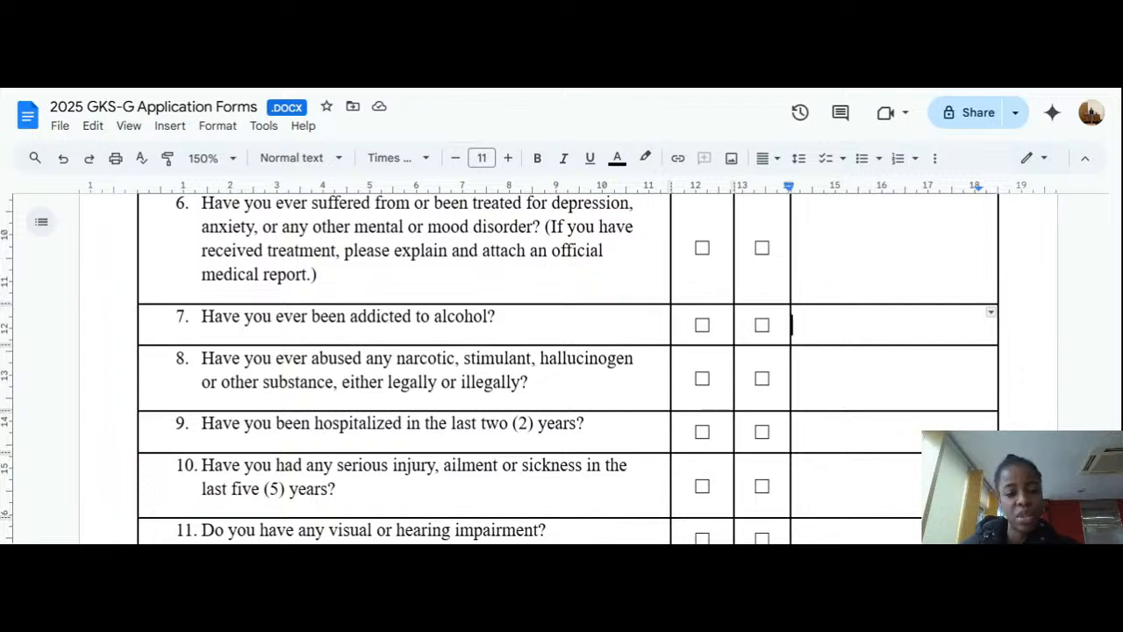
pyautogui.scroll(-1, 561, 369)
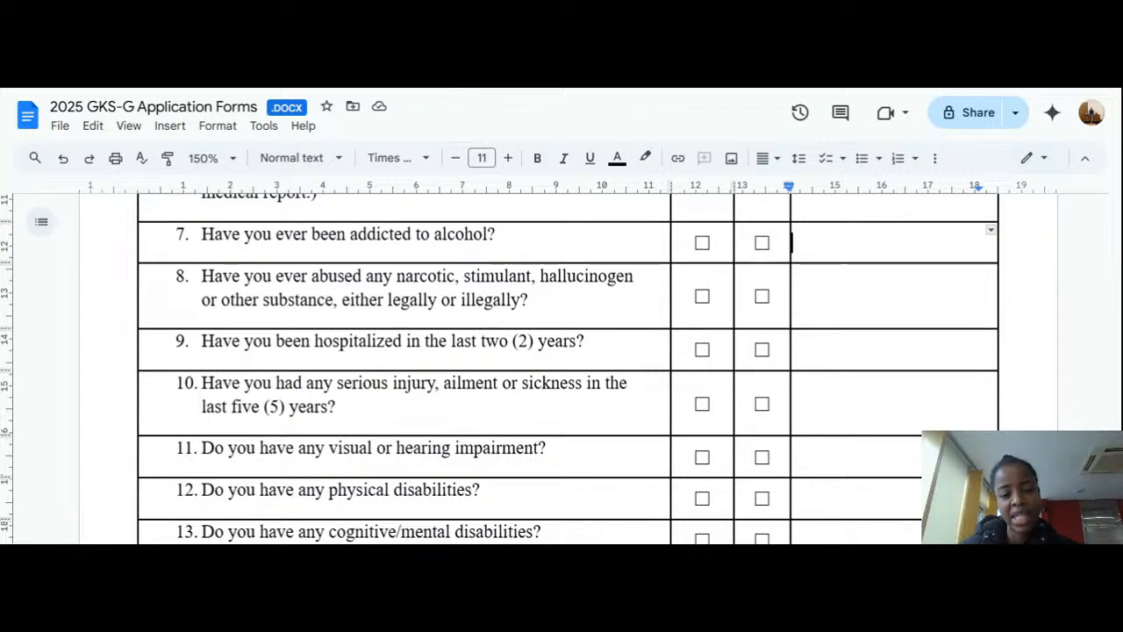
pyautogui.scroll(-1, 561, 368)
pyautogui.scroll(-2, 562, 369)
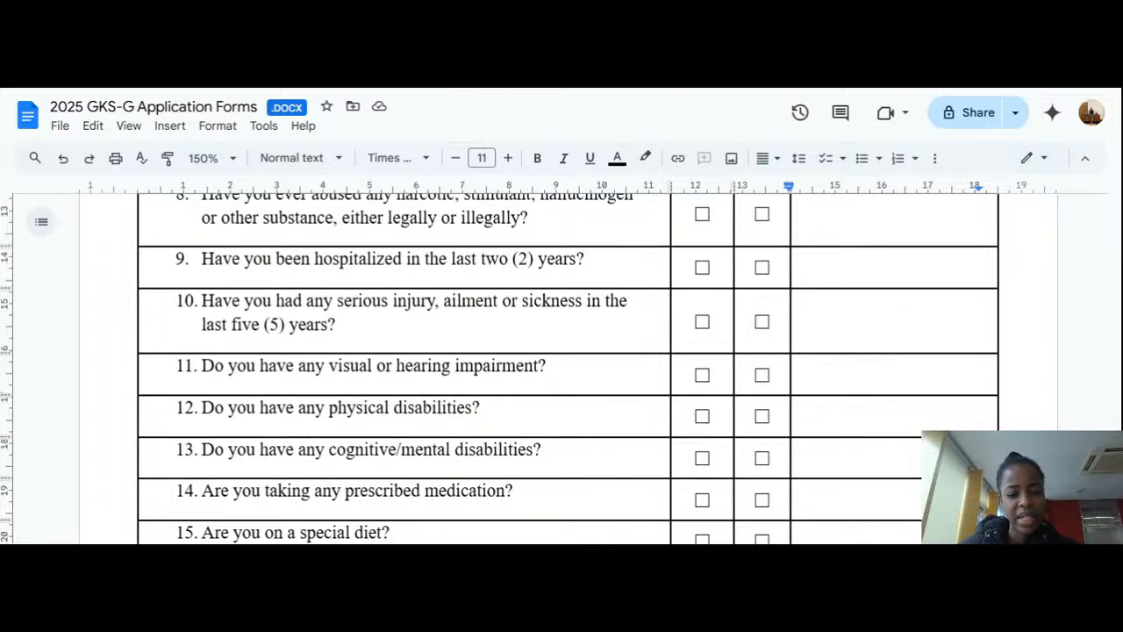
pyautogui.scroll(-2, 561, 368)
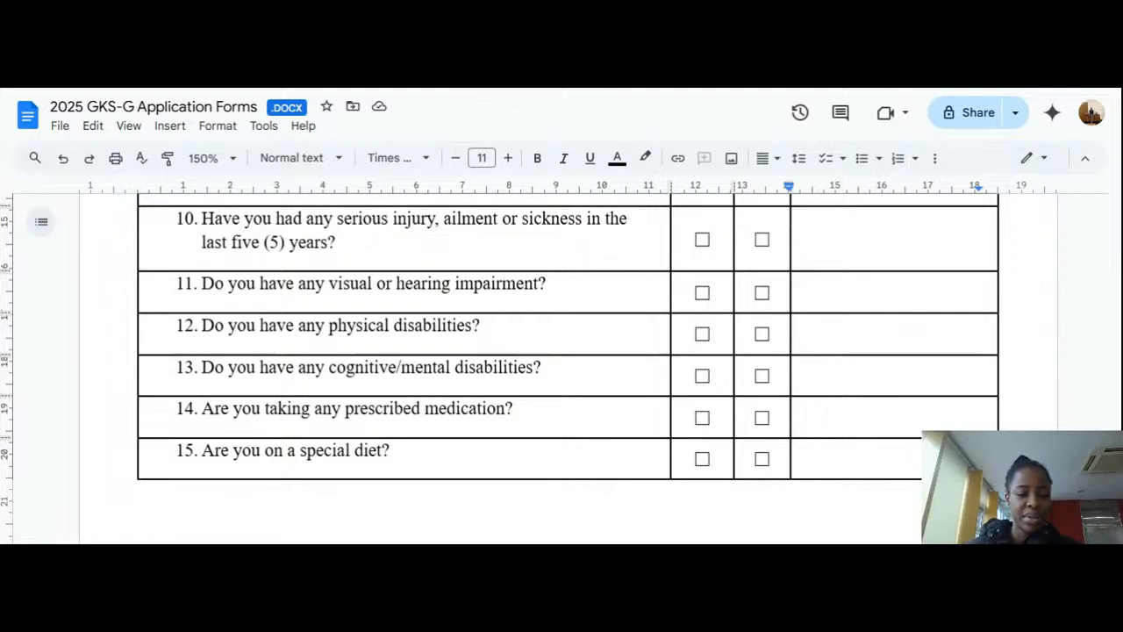
pyautogui.scroll(-5, 561, 369)
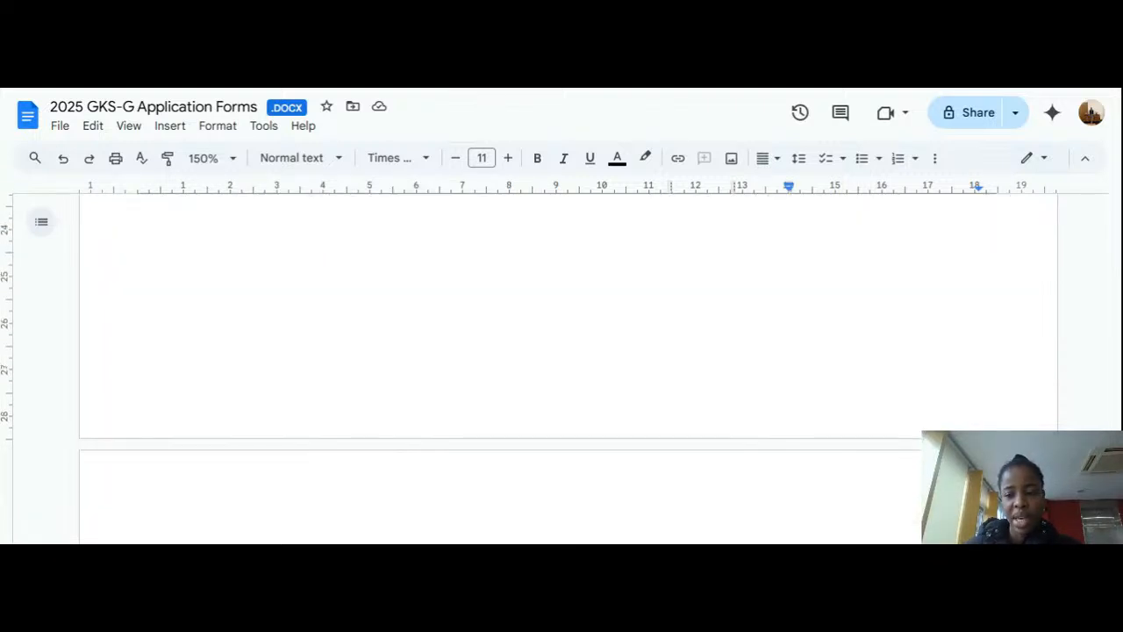
pyautogui.scroll(-3, 562, 368)
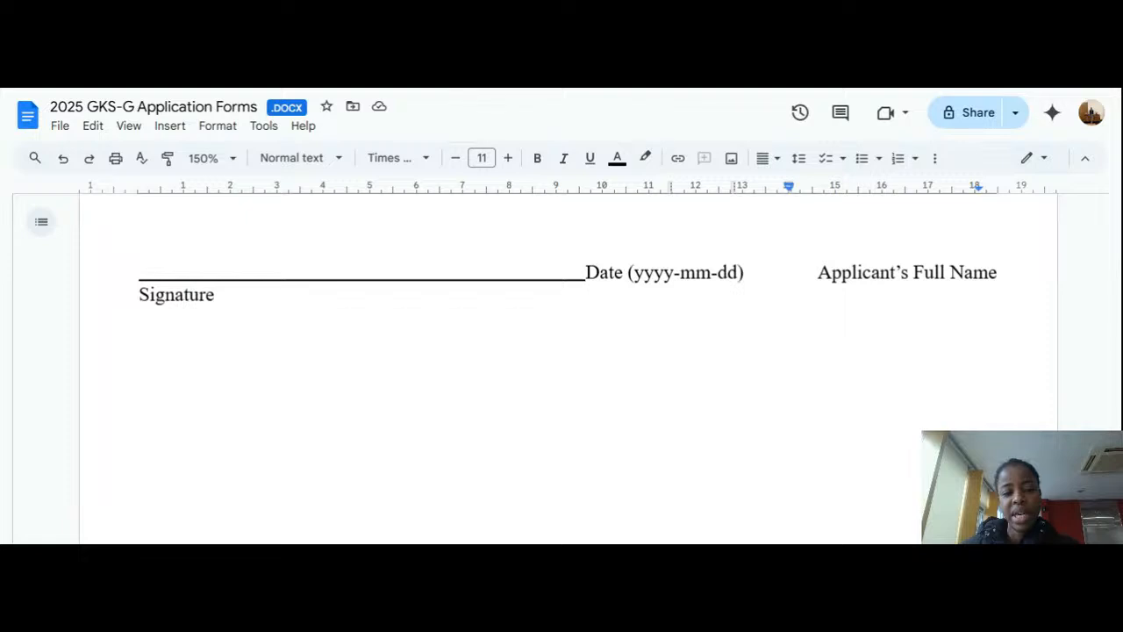
pyautogui.scroll(-3, 568, 368)
pyautogui.scroll(10, 568, 368)
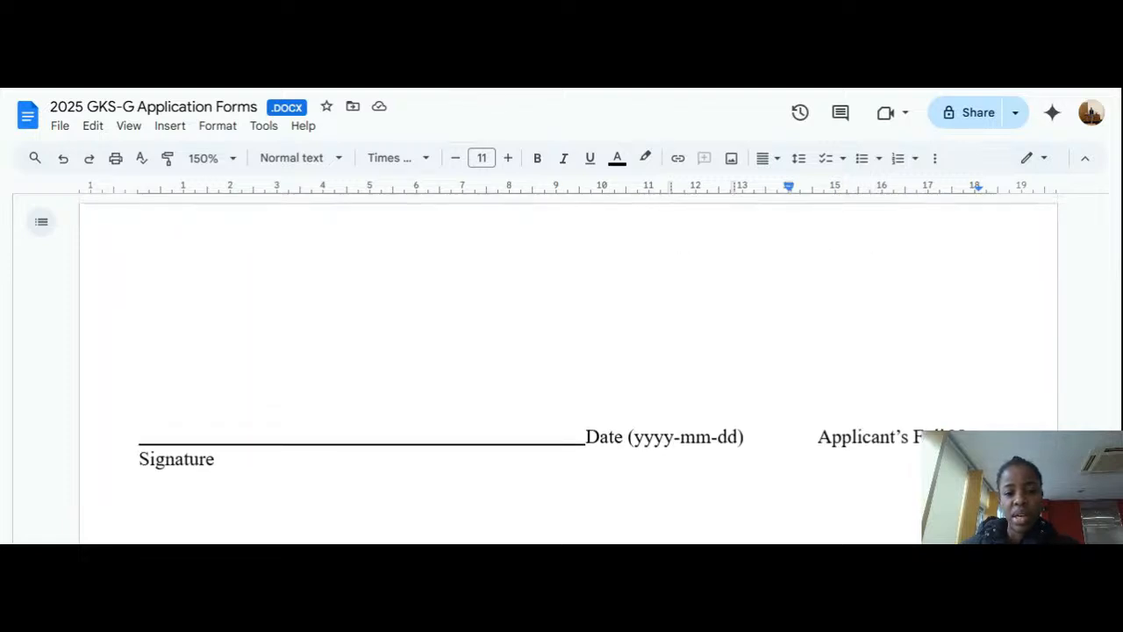
pyautogui.scroll(-5, 568, 368)
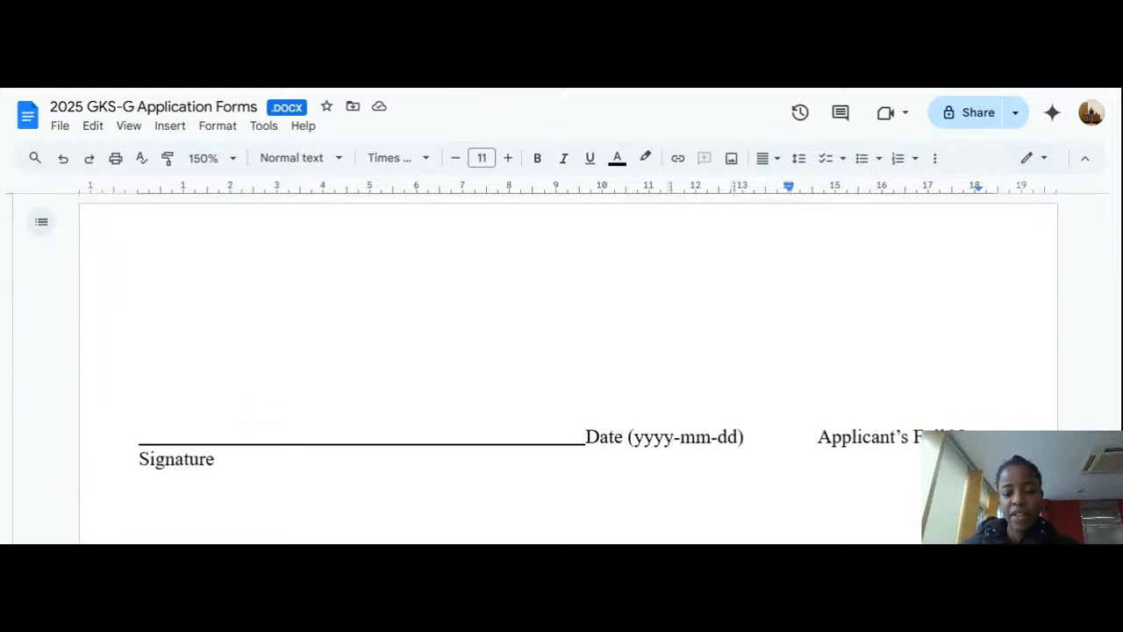
# Step: Delete the blank underline before Date and enter 2025-01-10 after 'Date (yyyy-mm-dd)'
pyautogui.click(586, 272)
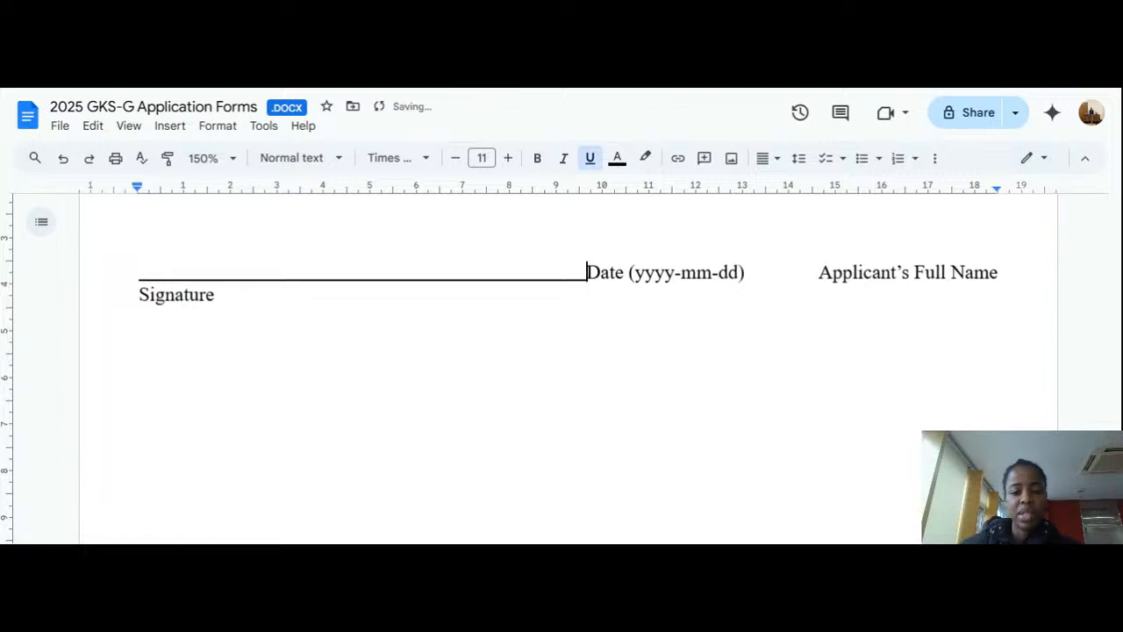
pyautogui.press('BackSpace')
pyautogui.press('BackSpace')
pyautogui.press('BackSpace')
pyautogui.press('BackSpace')
pyautogui.press('BackSpace')
pyautogui.press('BackSpace')
pyautogui.press('BackSpace')
pyautogui.press('BackSpace')
pyautogui.press('BackSpace')
pyautogui.press('BackSpace')
pyautogui.press('BackSpace')
pyautogui.press('BackSpace')
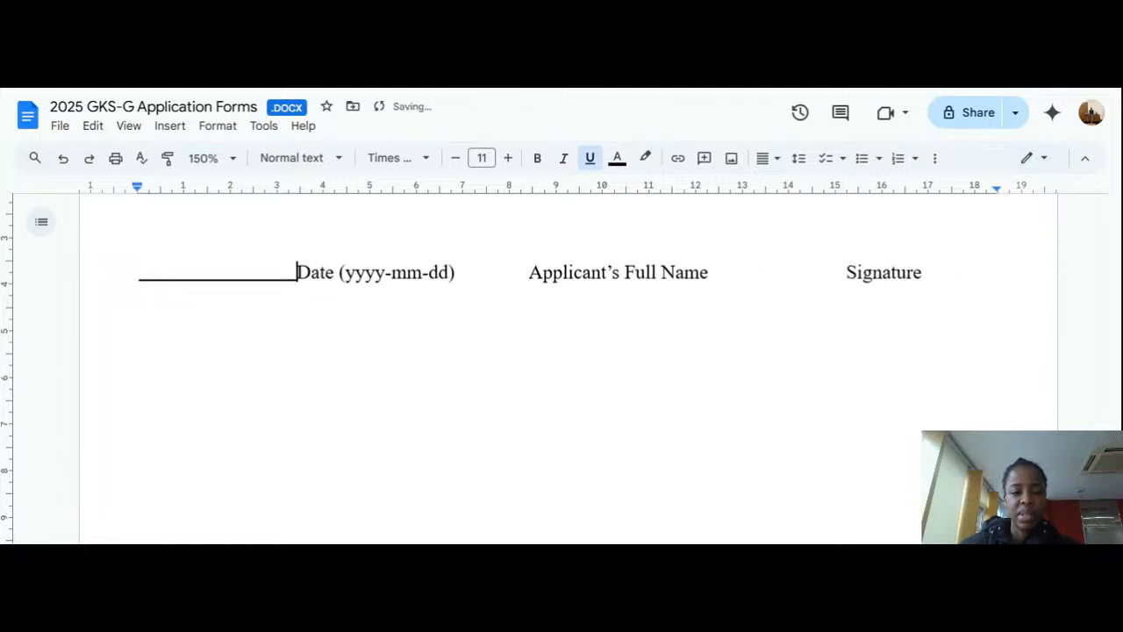
pyautogui.press('BackSpace')
pyautogui.press('BackSpace')
pyautogui.press('BackSpace')
pyautogui.press('BackSpace')
pyautogui.press('BackSpace')
pyautogui.press('BackSpace')
pyautogui.press('BackSpace')
pyautogui.press('BackSpace')
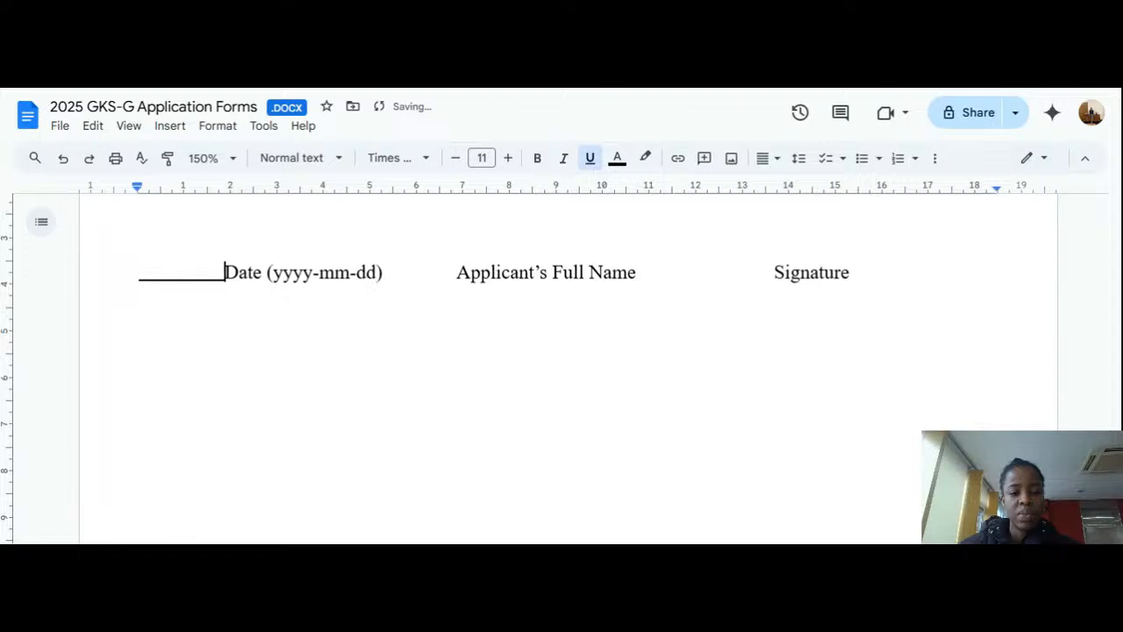
pyautogui.press('BackSpace')
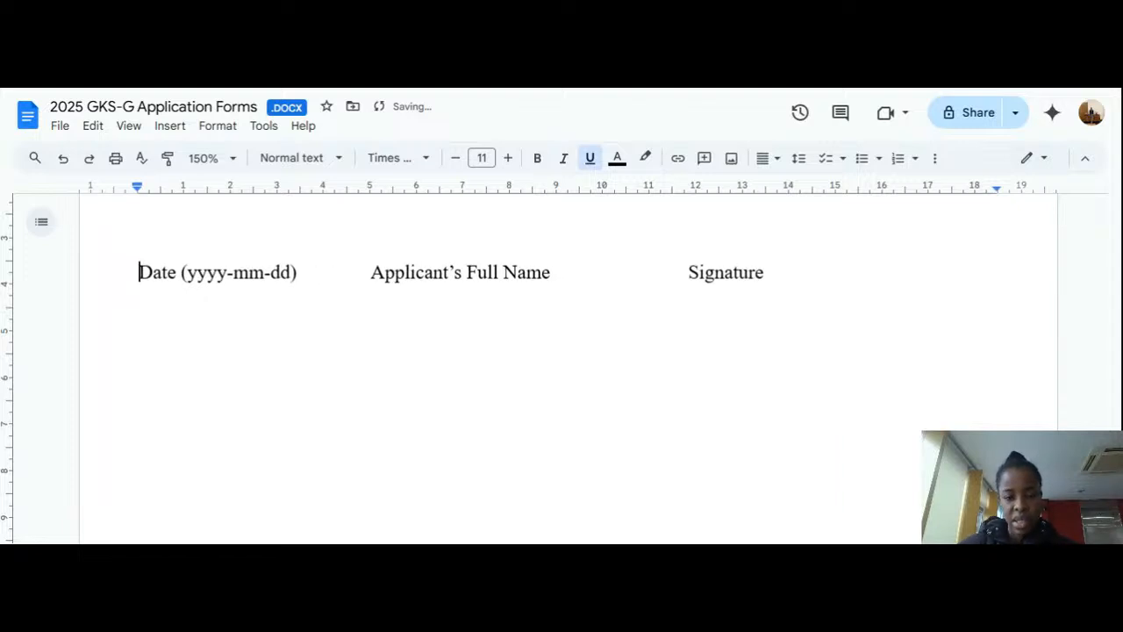
pyautogui.click(317, 272)
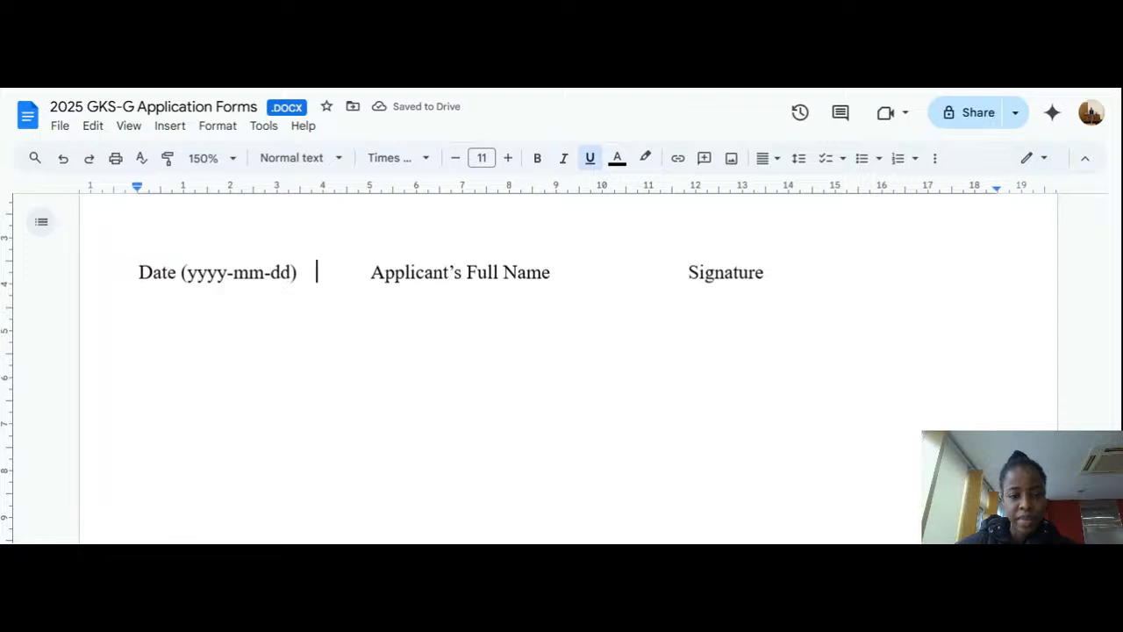
pyautogui.write('2025')
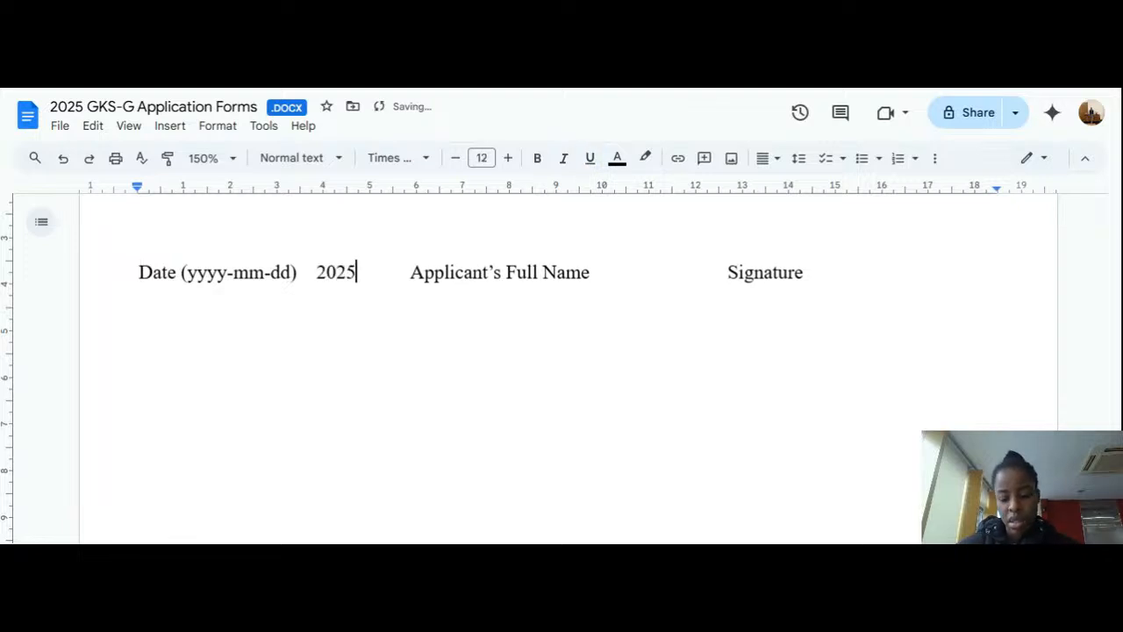
pyautogui.write('-')
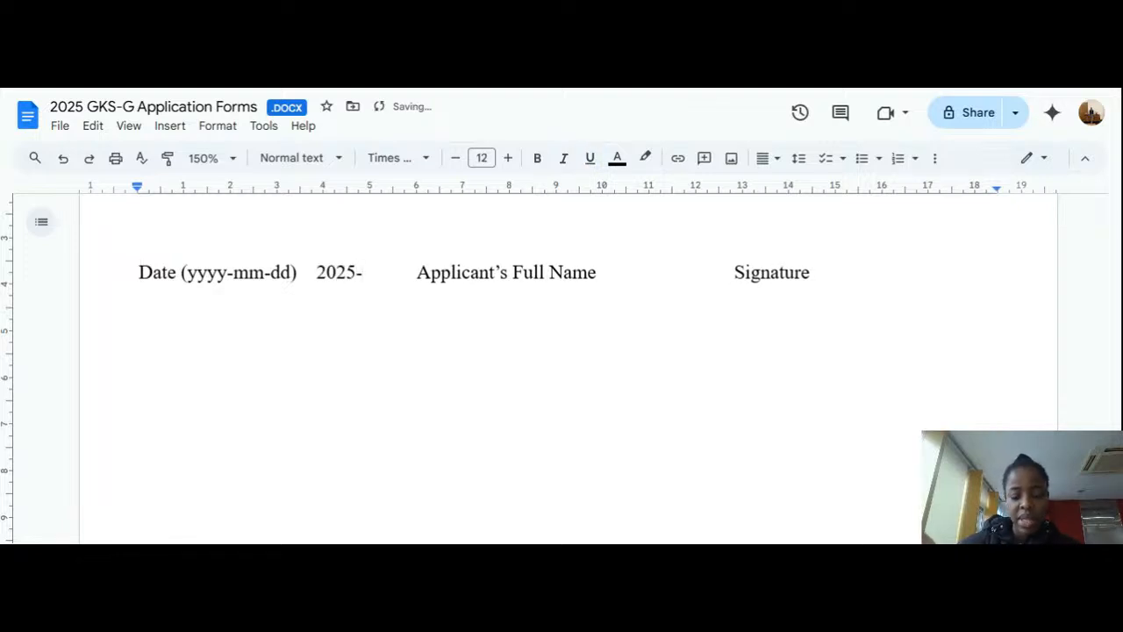
pyautogui.write('01')
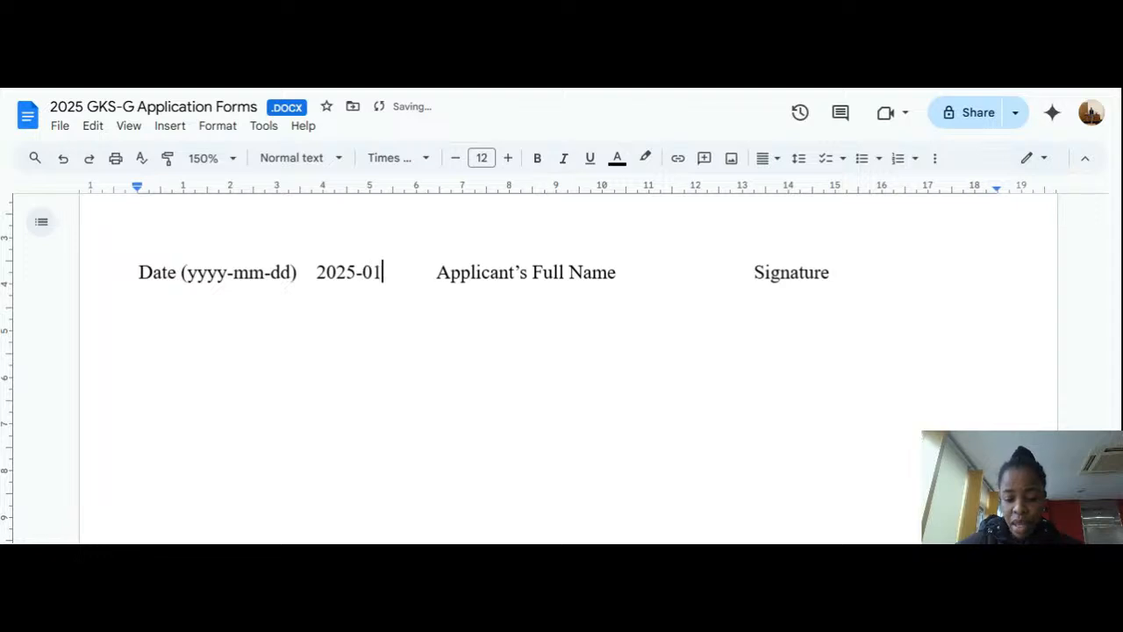
pyautogui.write('-10')
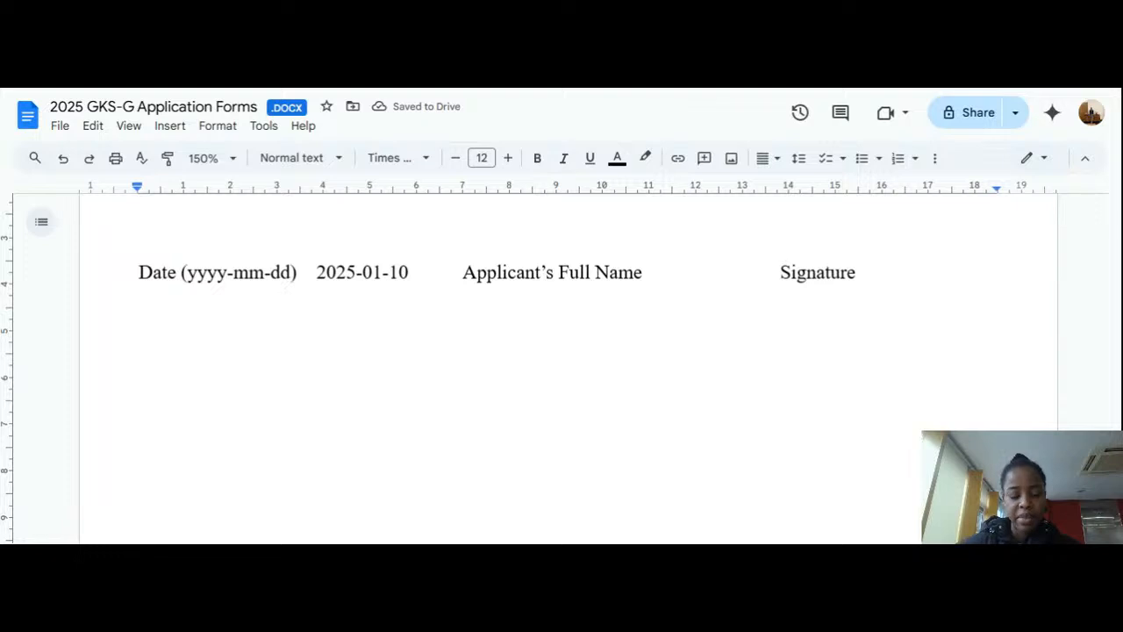
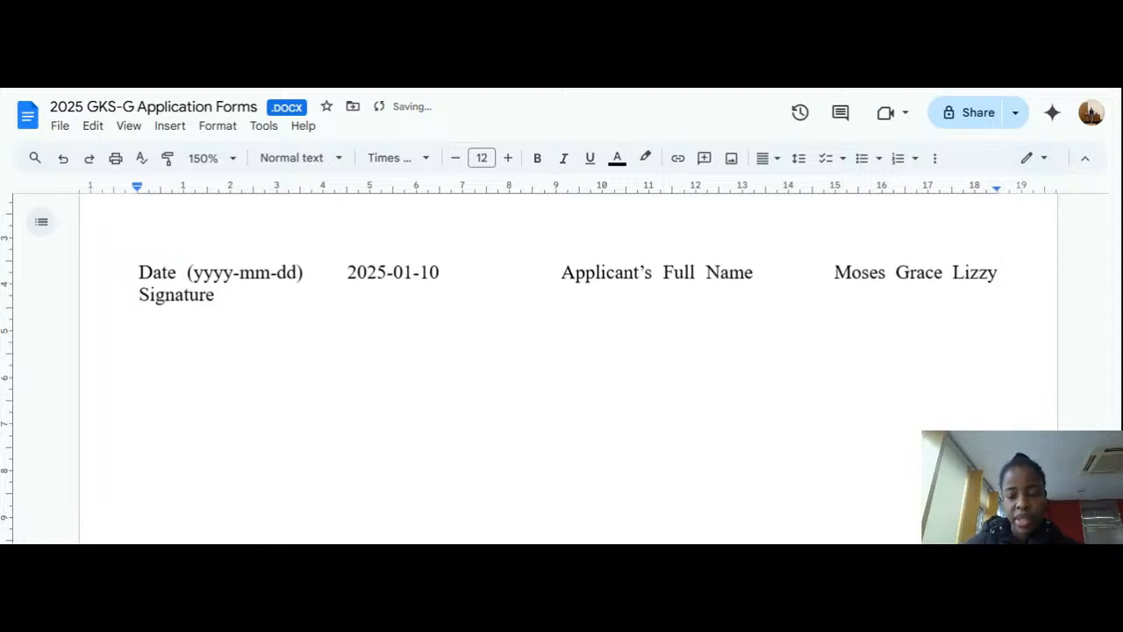
# Step: Type the applicant's full name, then move Signature onto its own line without leading spaces
pyautogui.press('Return')
pyautogui.press('Return')
pyautogui.press('Return')
pyautogui.press('Return')
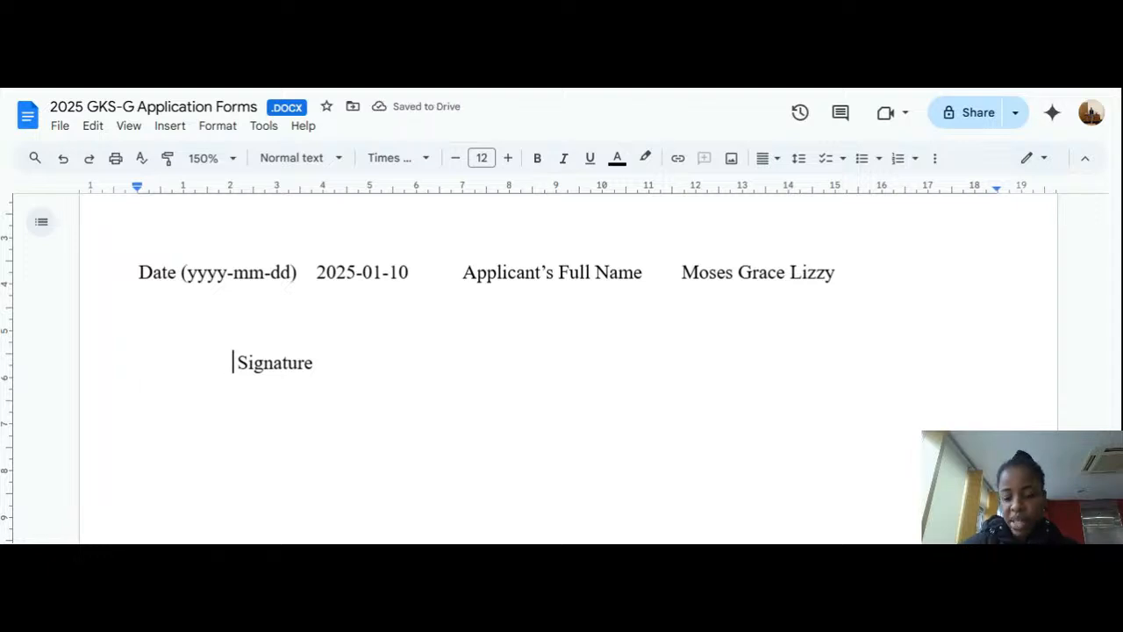
pyautogui.press('BackSpace')
pyautogui.press('BackSpace')
pyautogui.press('BackSpace')
pyautogui.press('BackSpace')
pyautogui.press('BackSpace')
pyautogui.press('BackSpace')
pyautogui.press('BackSpace')
pyautogui.press('BackSpace')
pyautogui.press('BackSpace')
pyautogui.press('BackSpace')
pyautogui.press('BackSpace')
pyautogui.press('BackSpace')
pyautogui.press('BackSpace')
pyautogui.press('BackSpace')
pyautogui.press('BackSpace')
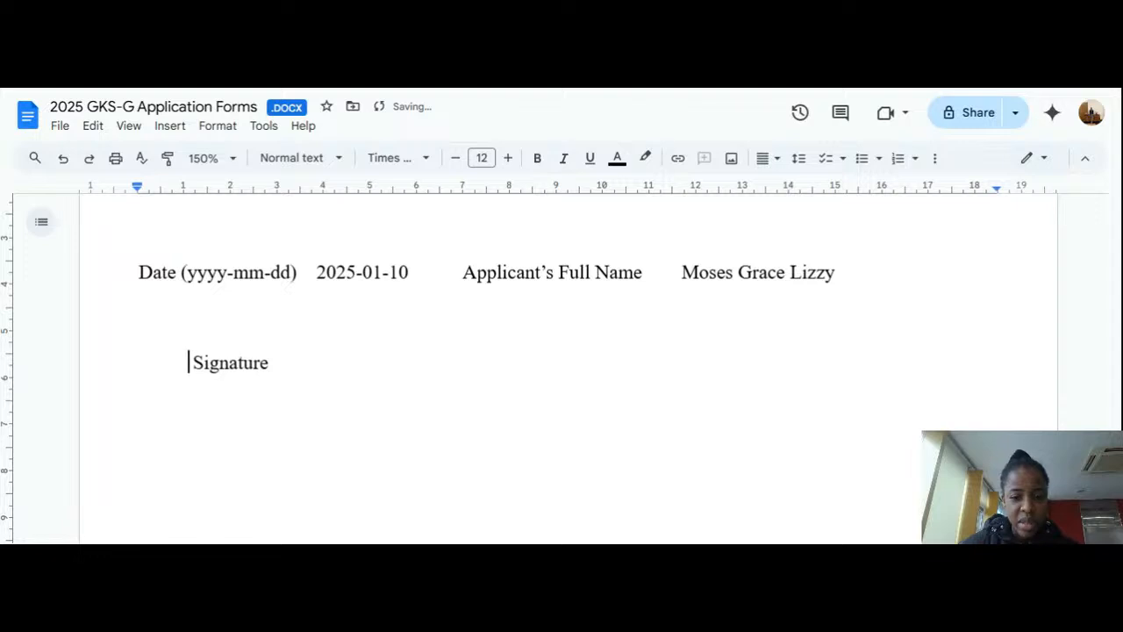
pyautogui.press('BackSpace')
pyautogui.press('BackSpace')
pyautogui.press('BackSpace')
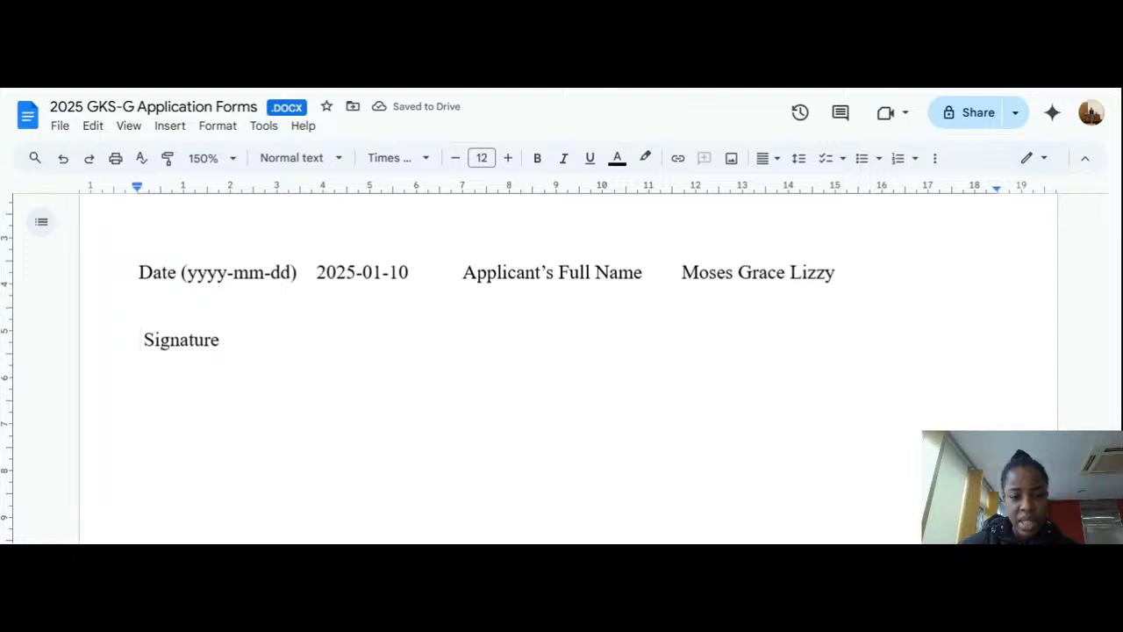
# Step: Remove extra spaces before the date, the Applicant's Full Name label and the name
pyautogui.click(458, 272)
pyautogui.press('BackSpace')
pyautogui.press('BackSpace')
pyautogui.press('BackSpace')
pyautogui.press('BackSpace')
pyautogui.press('BackSpace')
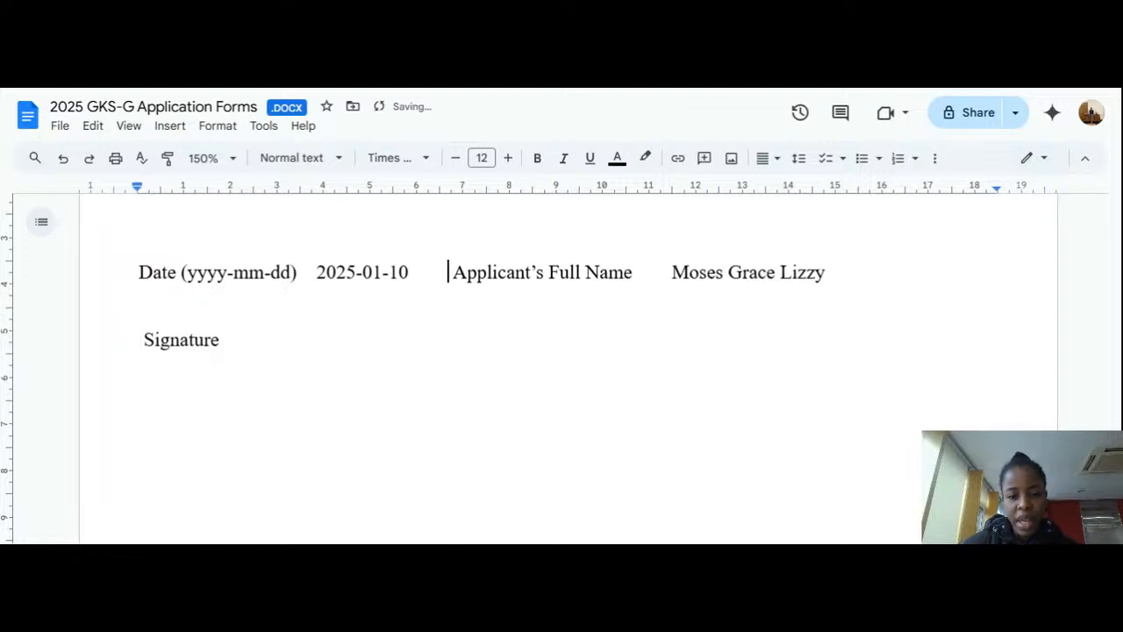
pyautogui.press('BackSpace')
pyautogui.press('BackSpace')
pyautogui.press('BackSpace')
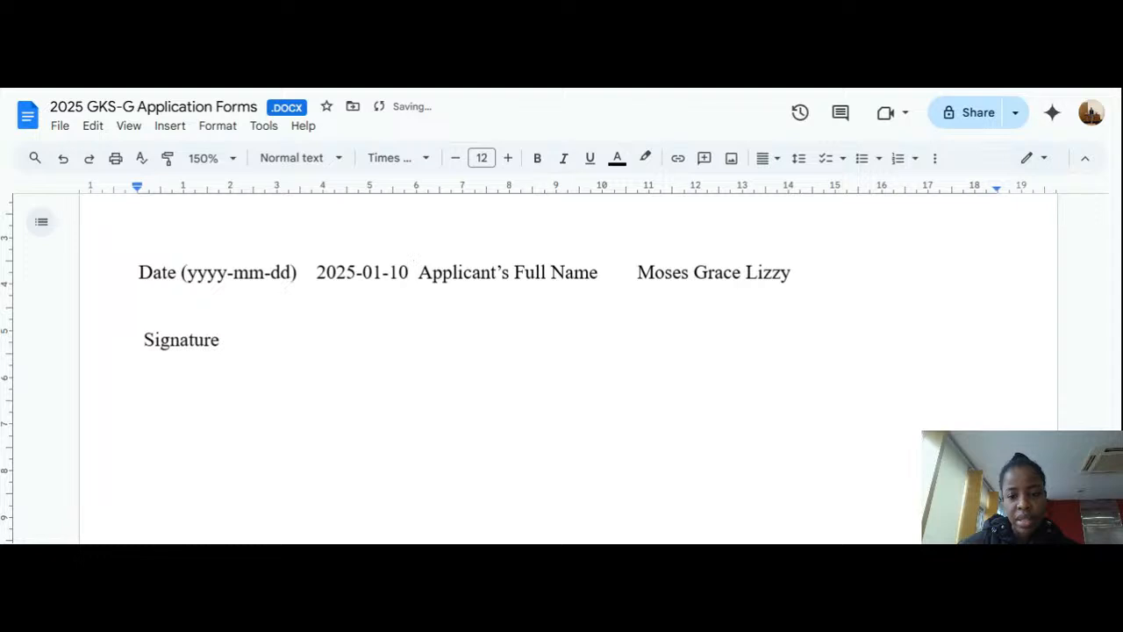
pyautogui.click(634, 272)
pyautogui.press('BackSpace')
pyautogui.press('BackSpace')
pyautogui.press('BackSpace')
pyautogui.press('BackSpace')
pyautogui.press('BackSpace')
pyautogui.press('BackSpace')
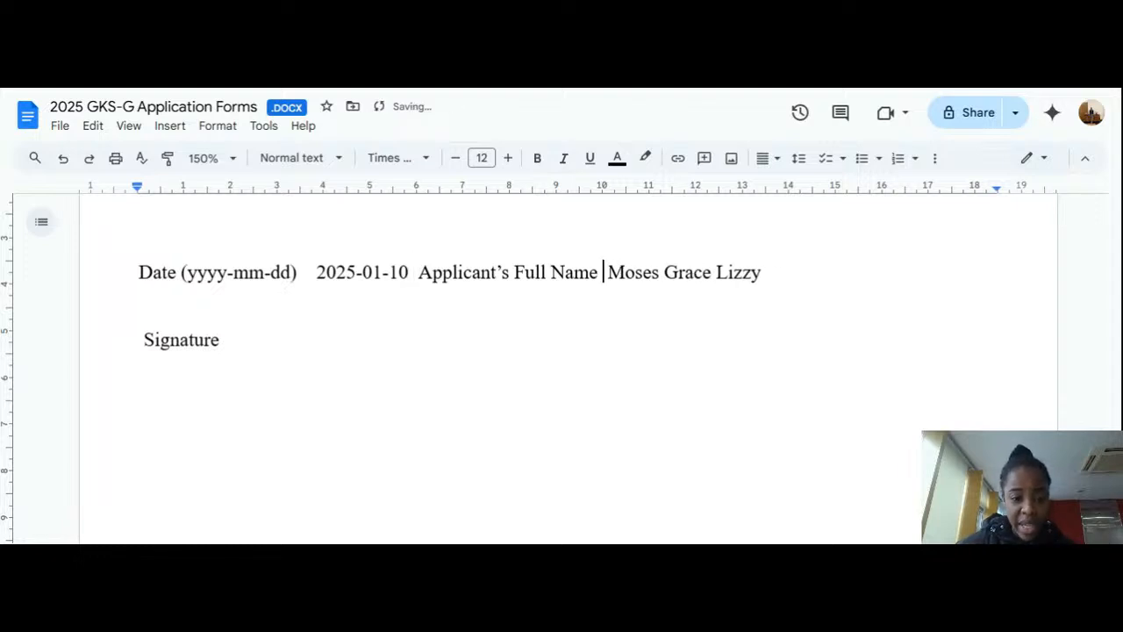
pyautogui.click(317, 272)
pyautogui.press('BackSpace')
pyautogui.press('BackSpace')
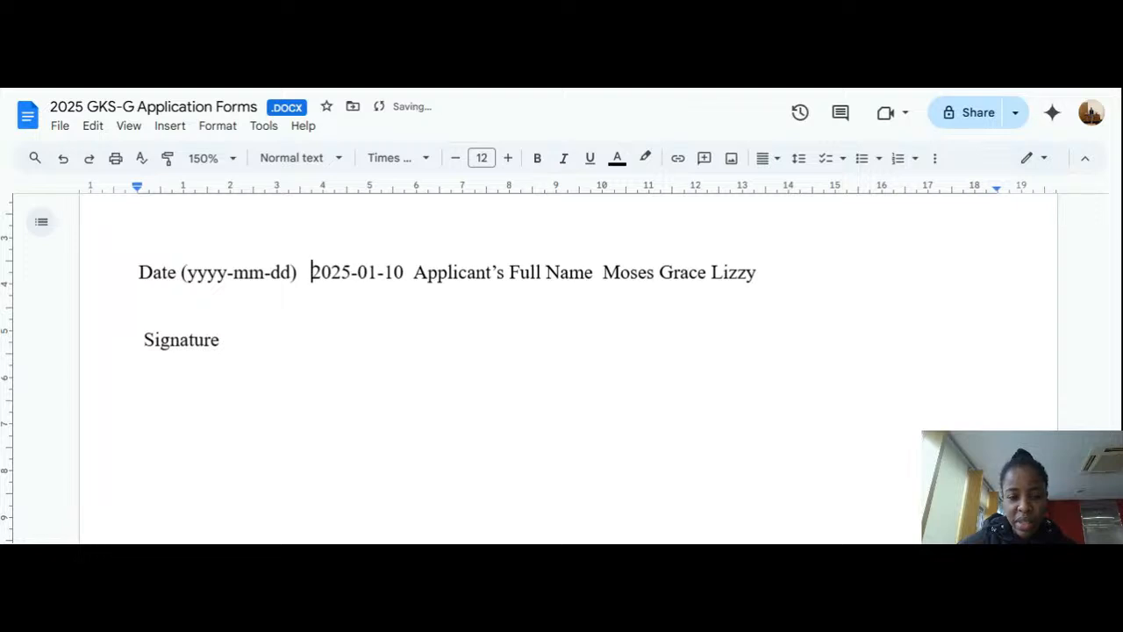
pyautogui.press('BackSpace')
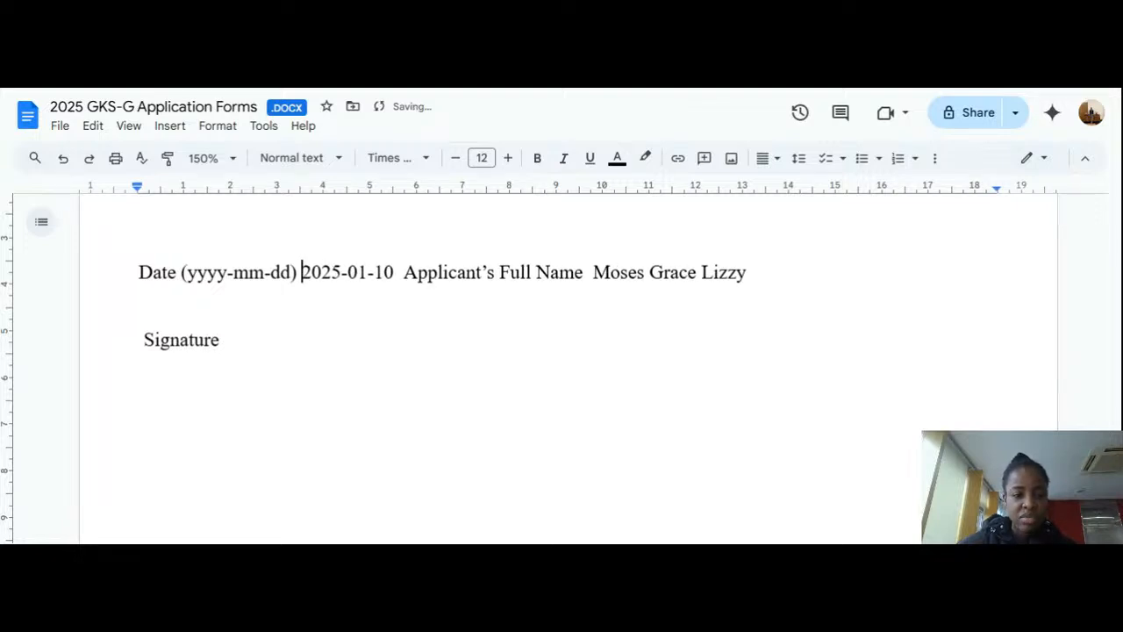
# Step: Join Signature back onto the end of the date and name line
pyautogui.click(140, 340)
pyautogui.press('BackSpace')
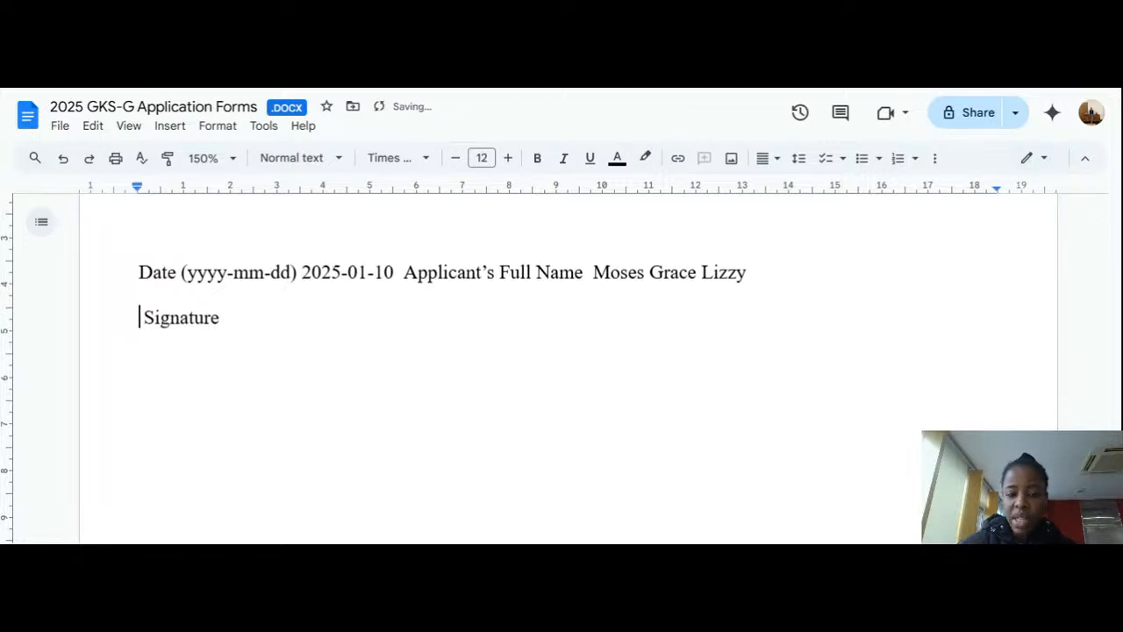
pyautogui.press('BackSpace')
pyautogui.press('BackSpace')
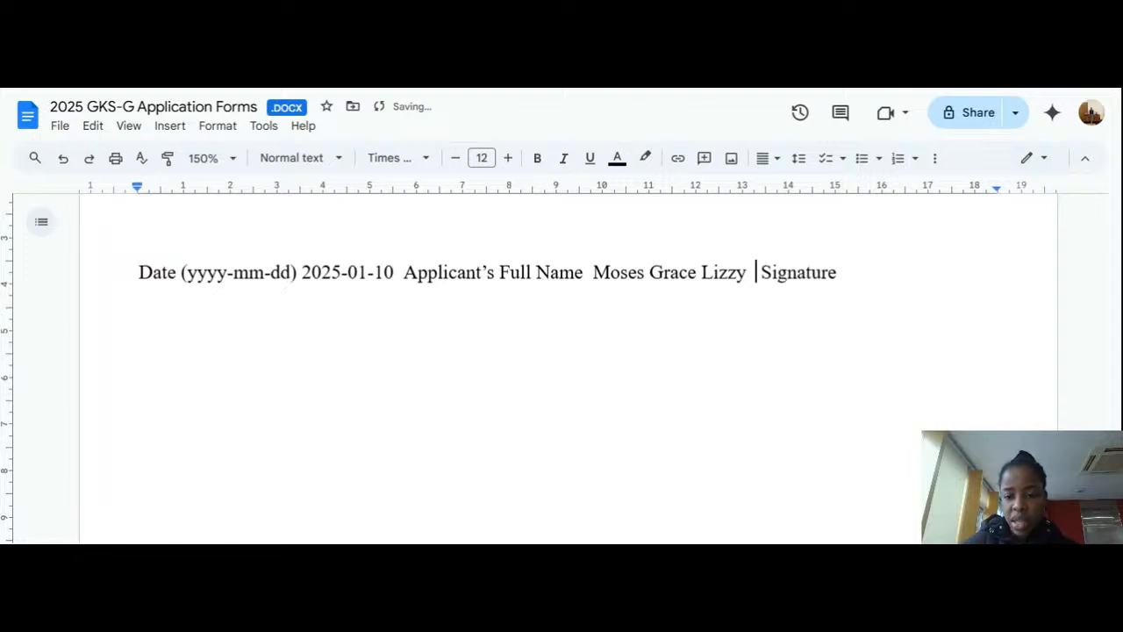
pyautogui.click(837, 272)
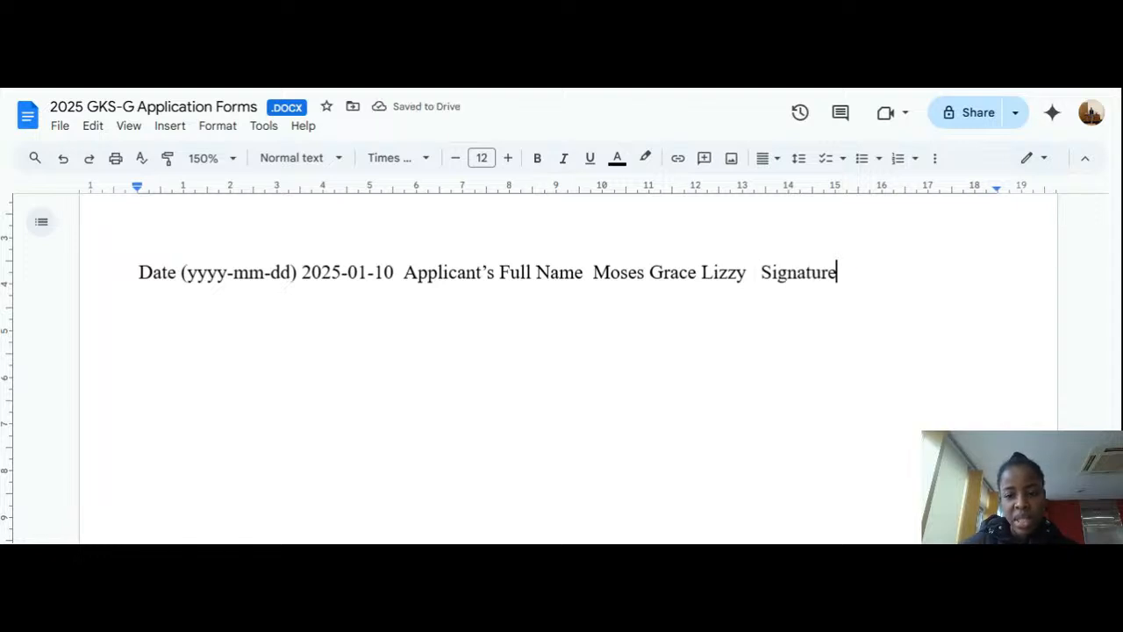
pyautogui.hotkey('shift', 'Left')
pyautogui.hotkey('shift', 'Left')
pyautogui.hotkey('shift', 'Left')
pyautogui.hotkey('shift', 'Left')
pyautogui.hotkey('shift', 'Left')
pyautogui.hotkey('shift', 'Left')
pyautogui.hotkey('shift', 'Left')
pyautogui.hotkey('shift', 'Left')
pyautogui.hotkey('shift', 'Left')
pyautogui.hotkey('shift', 'Left')
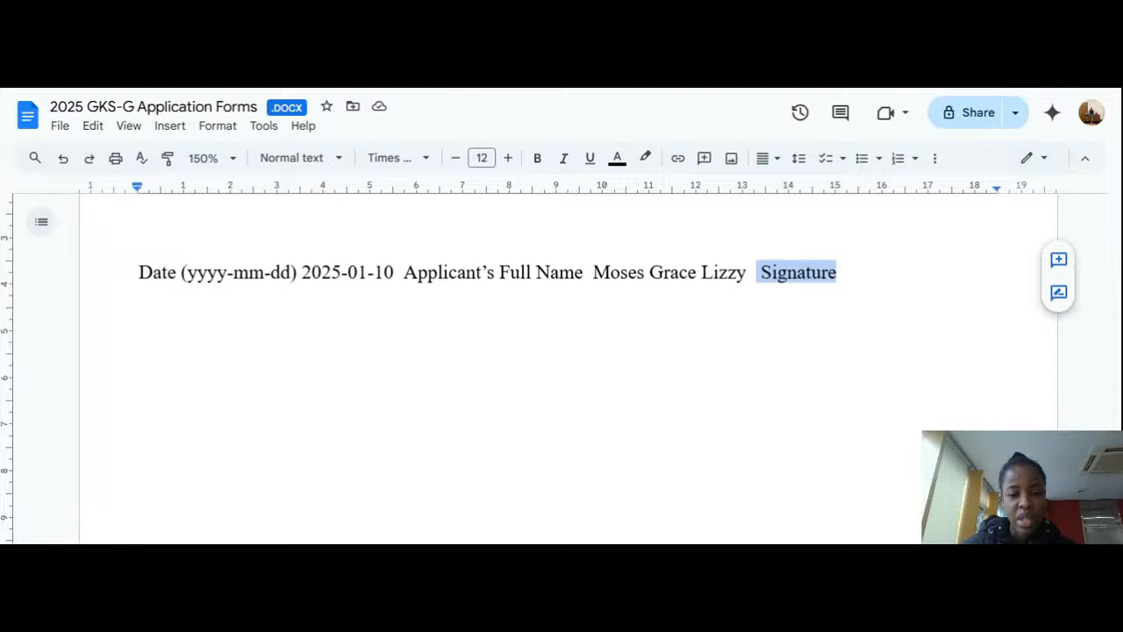
pyautogui.doubleClick(339, 304)
pyautogui.click(589, 272)
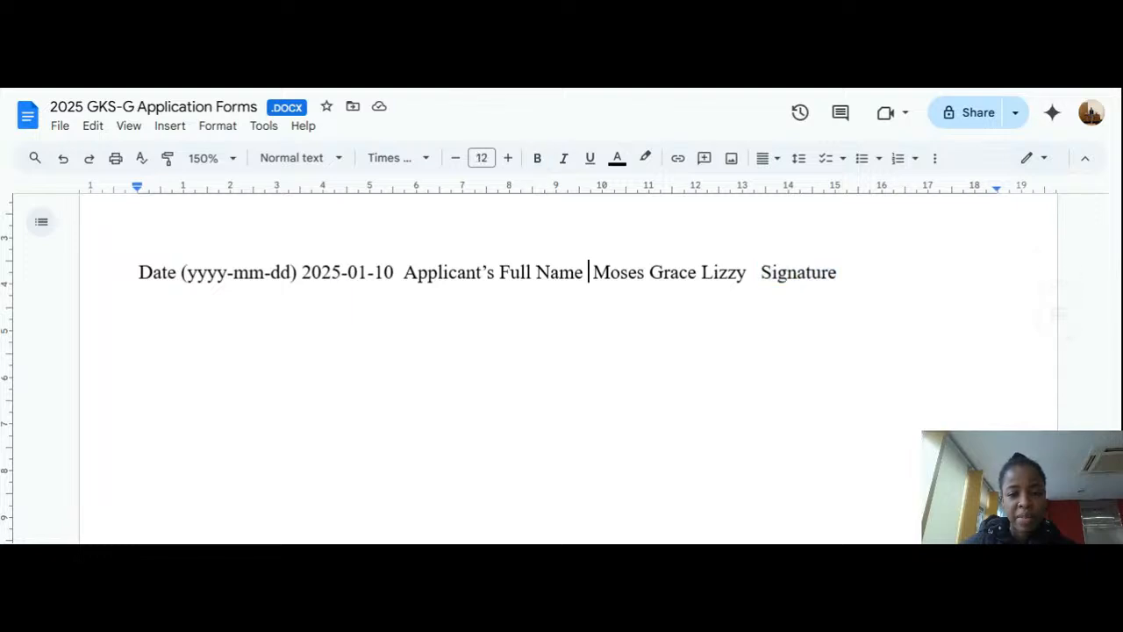
pyautogui.press('End')
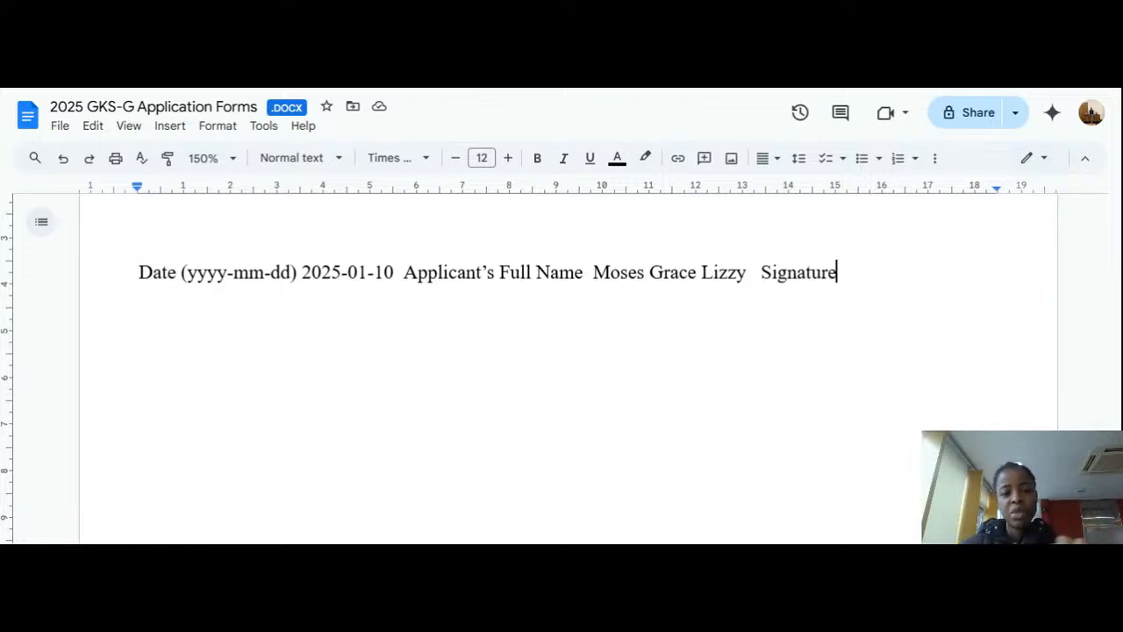
# Step: Scroll down to the FORM 10 Consent to Collect and Use Personal Information page
pyautogui.scroll(-2, 562, 369)
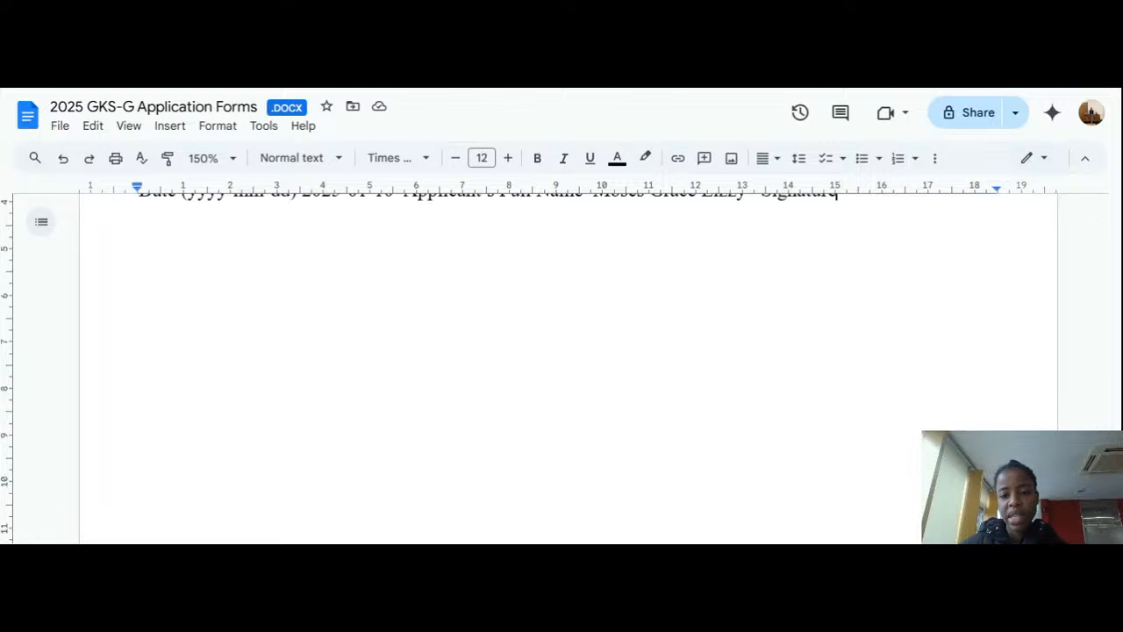
pyautogui.scroll(4, 562, 368)
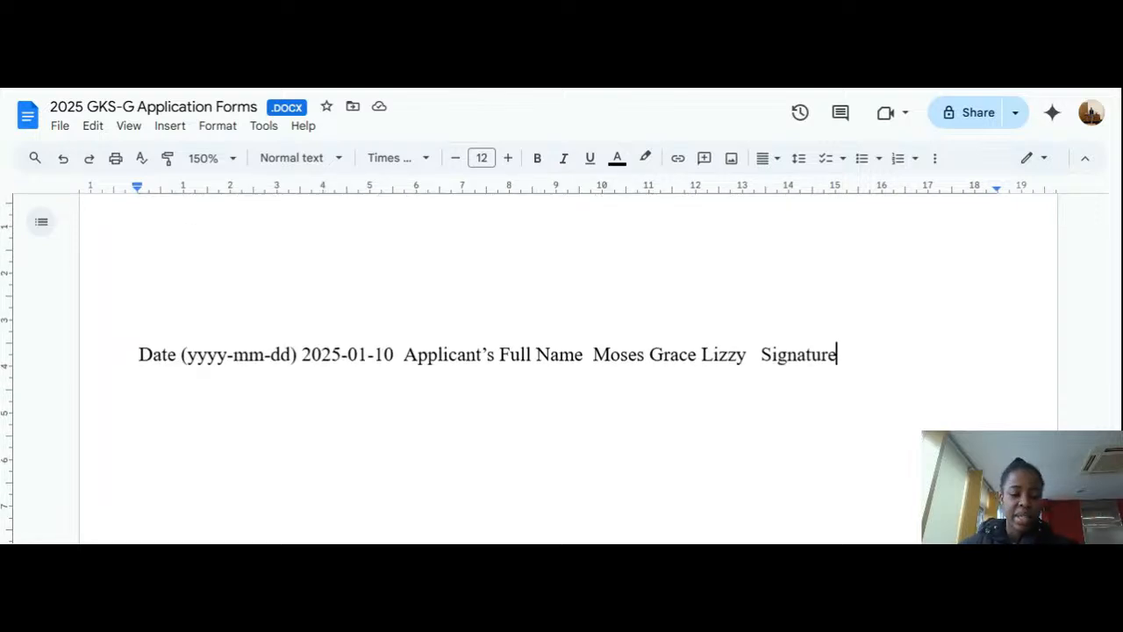
pyautogui.scroll(-15, 562, 368)
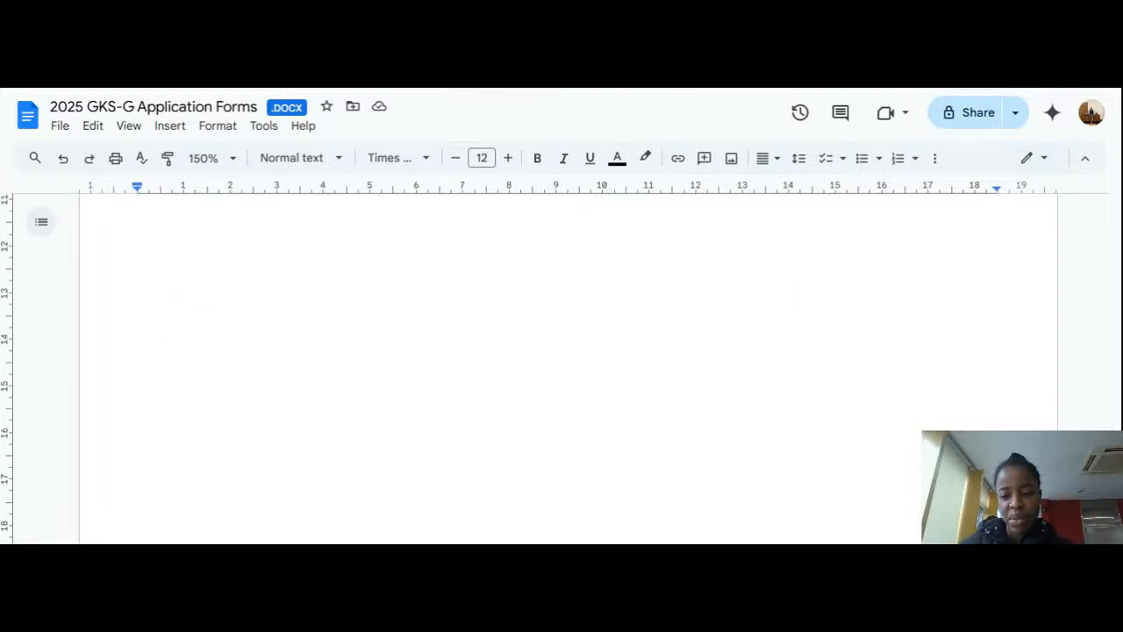
pyautogui.scroll(-1, 562, 368)
pyautogui.scroll(1, 561, 368)
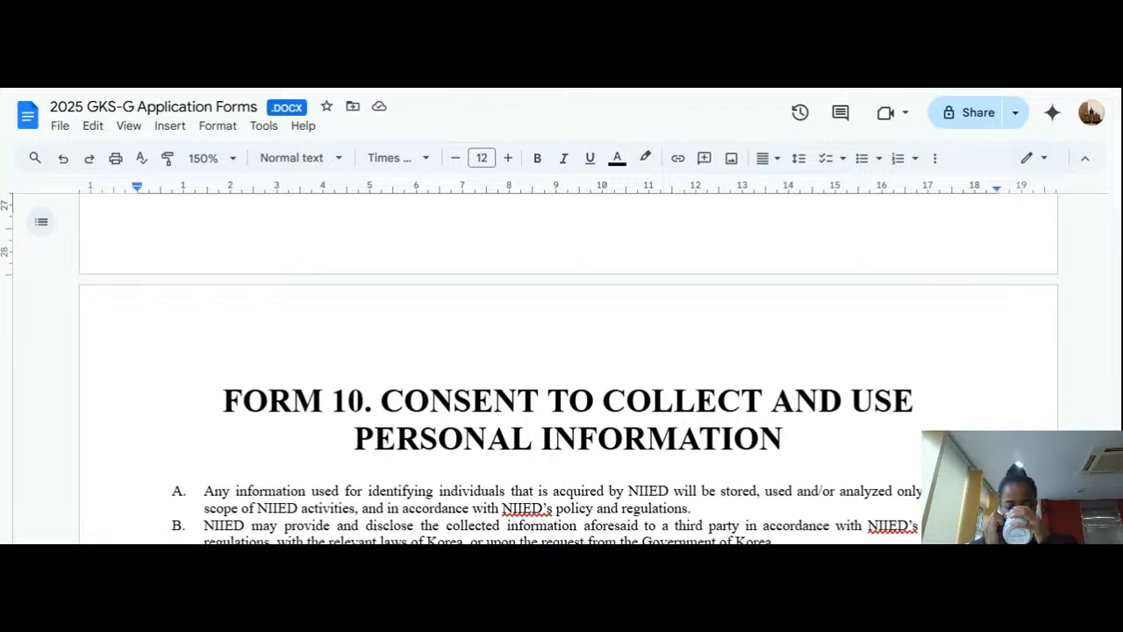
# Step: Scroll past the third-party personal-information table and select the Agree checkbox symbol
pyautogui.scroll(-4, 562, 369)
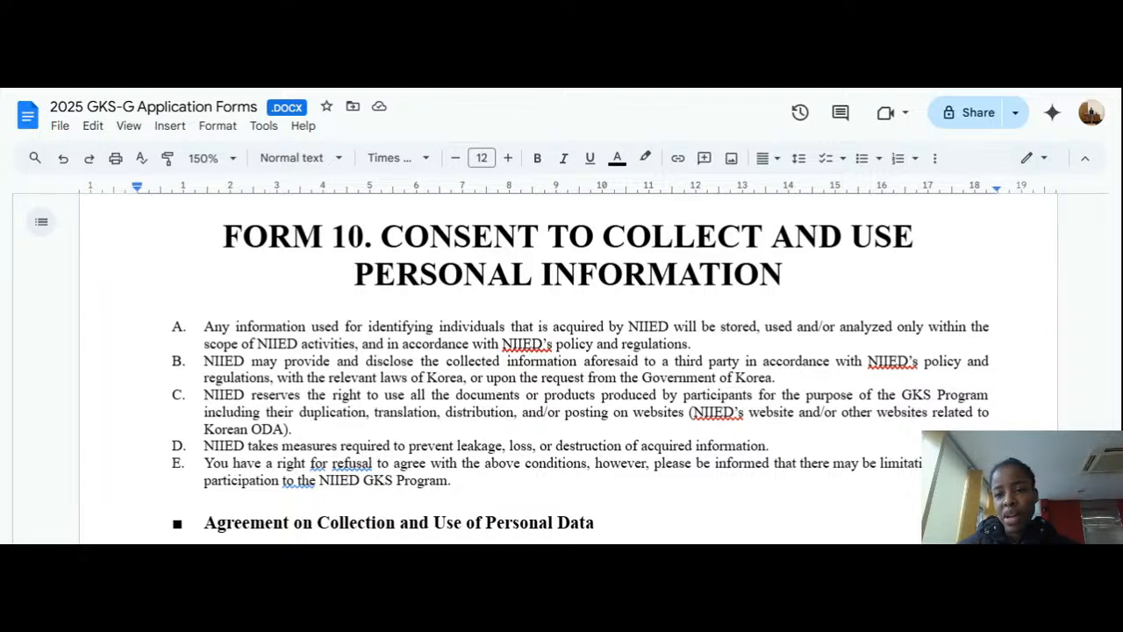
pyautogui.scroll(-3, 562, 360)
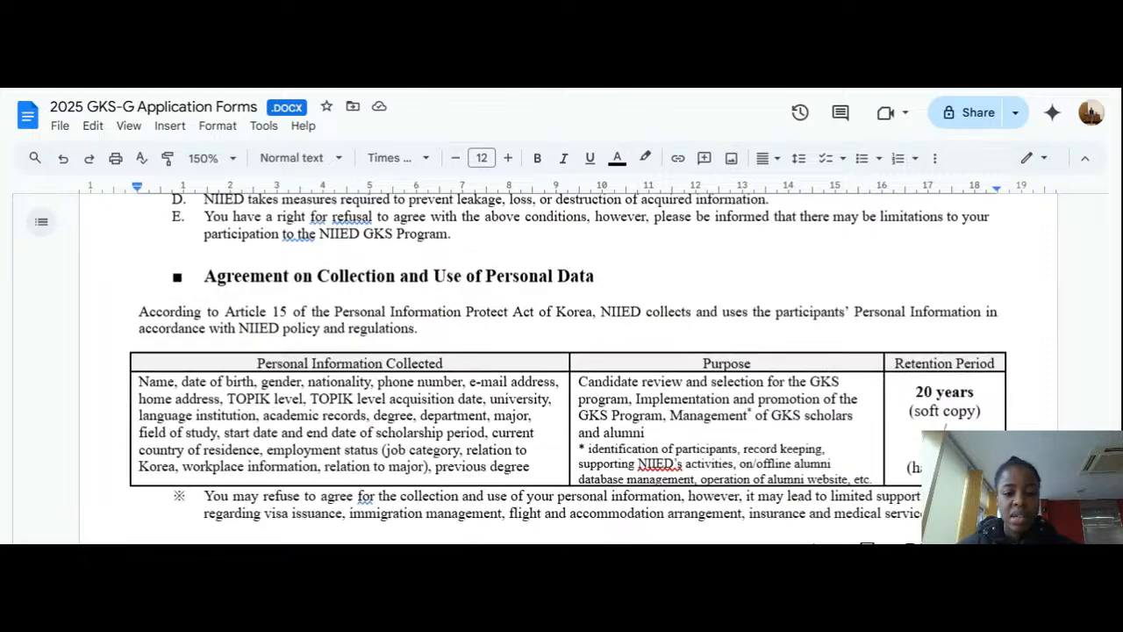
pyautogui.scroll(2, 561, 368)
pyautogui.scroll(-3, 562, 368)
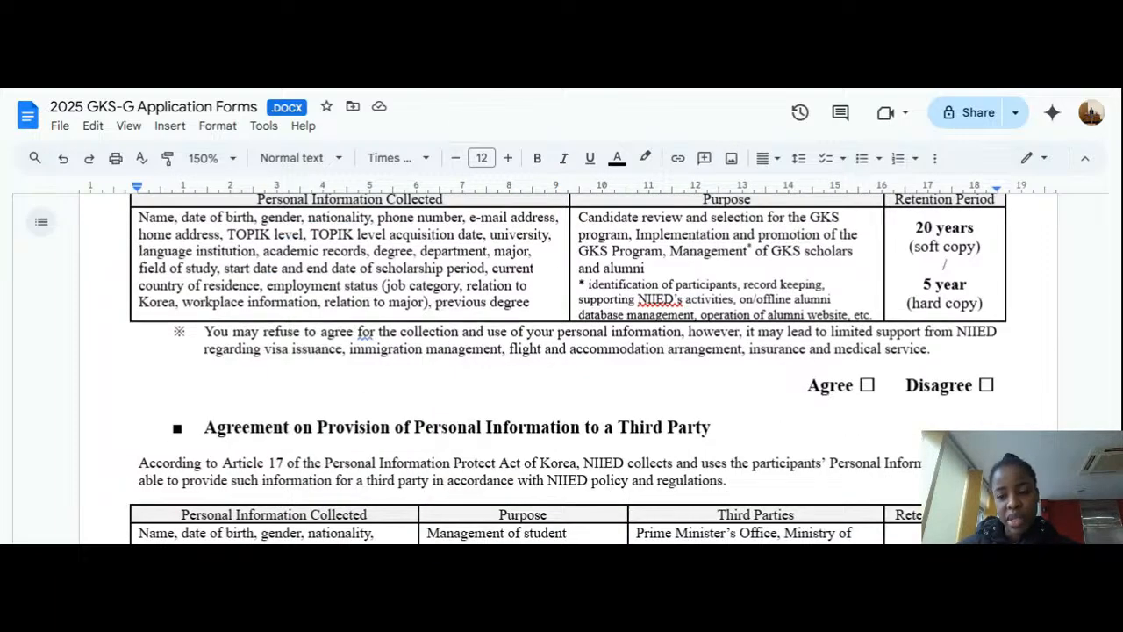
pyautogui.scroll(-1, 561, 369)
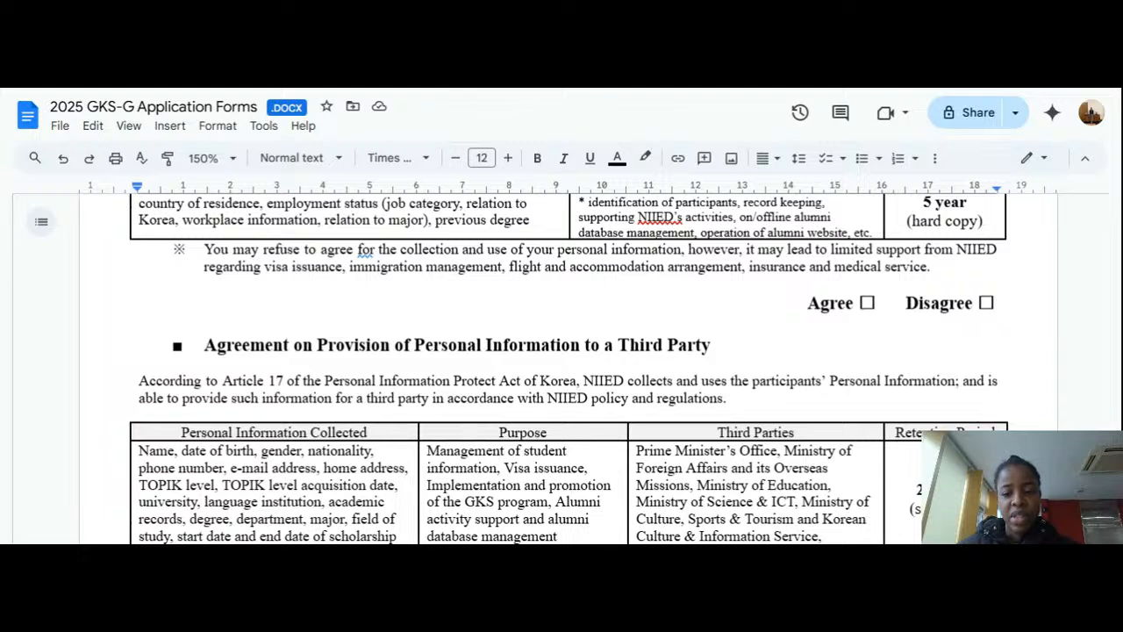
pyautogui.click(877, 303)
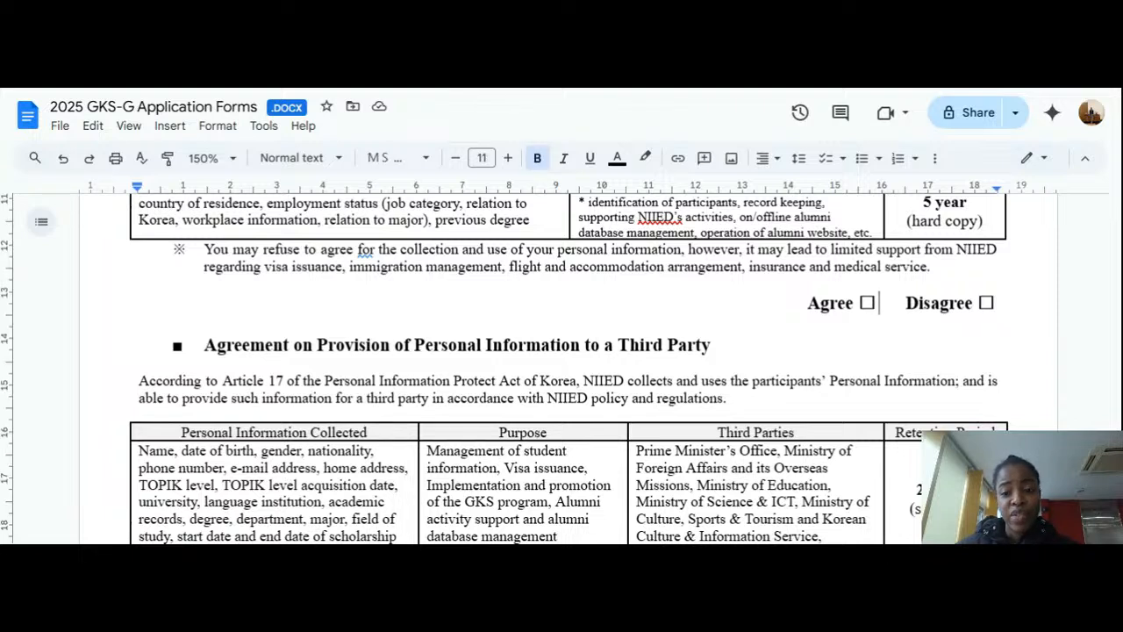
pyautogui.moveTo(877, 302); pyautogui.dragTo(859, 303)
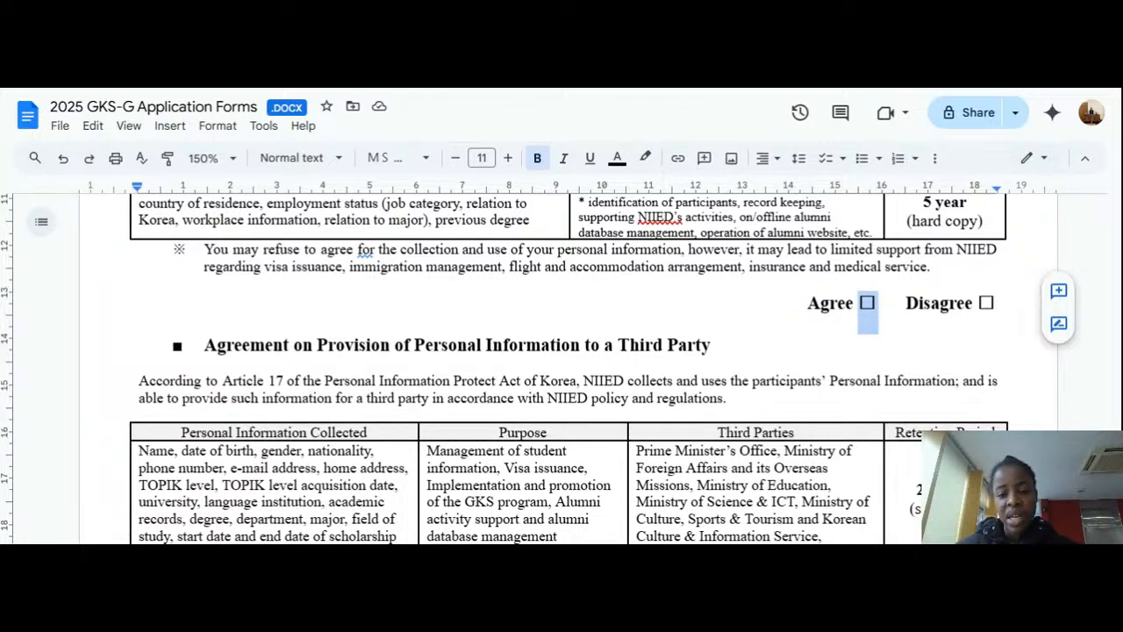
# Step: Scroll down beyond the Agree/Disagree boxes to Form 10's Date, Applicant's Full Name and Signature line
pyautogui.scroll(-1, 561, 369)
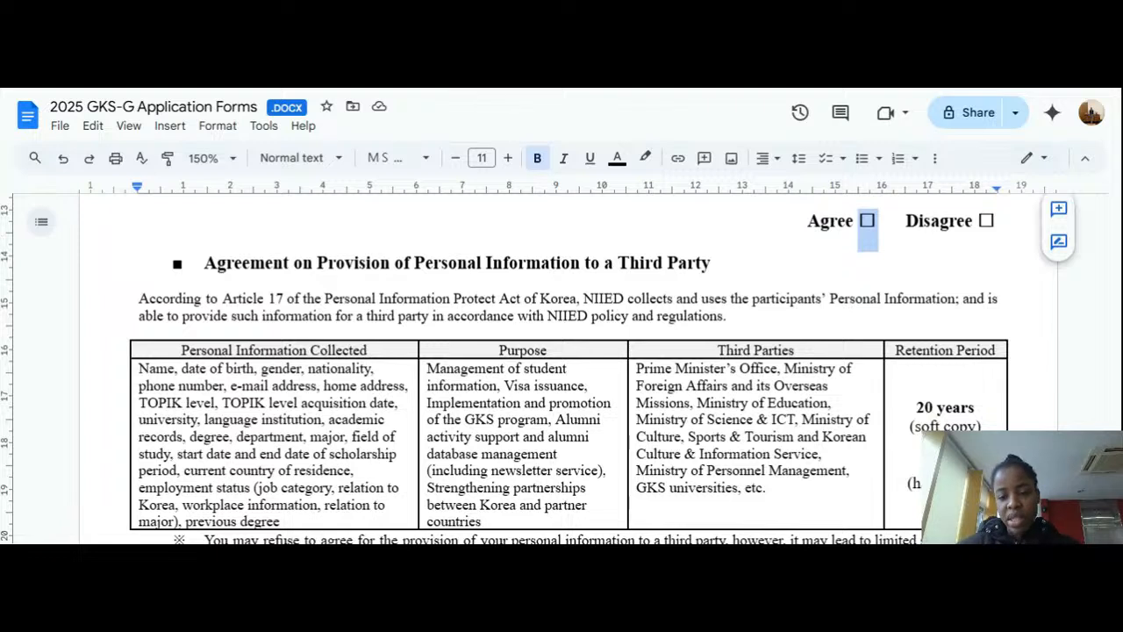
pyautogui.scroll(-1, 562, 368)
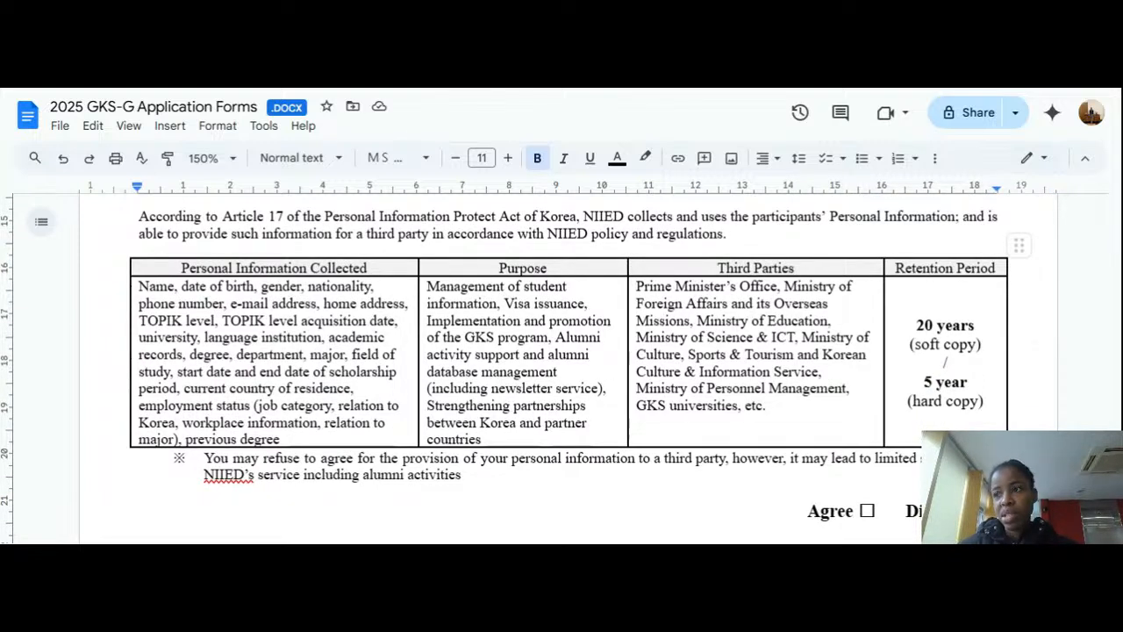
pyautogui.scroll(-1, 562, 369)
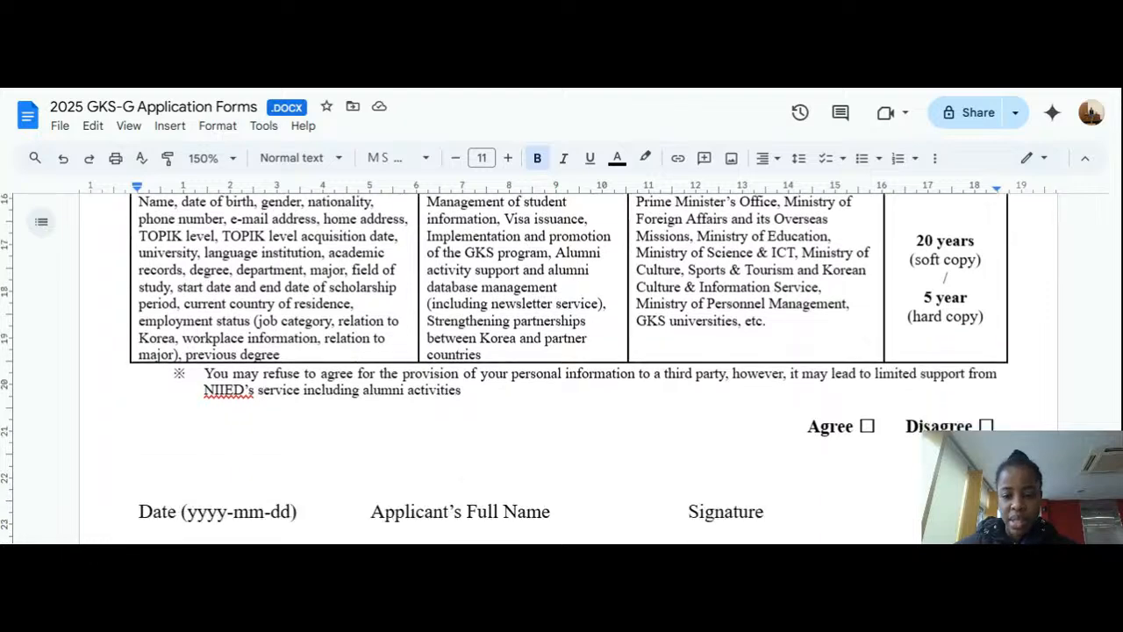
pyautogui.scroll(-1, 562, 368)
pyautogui.click(879, 347)
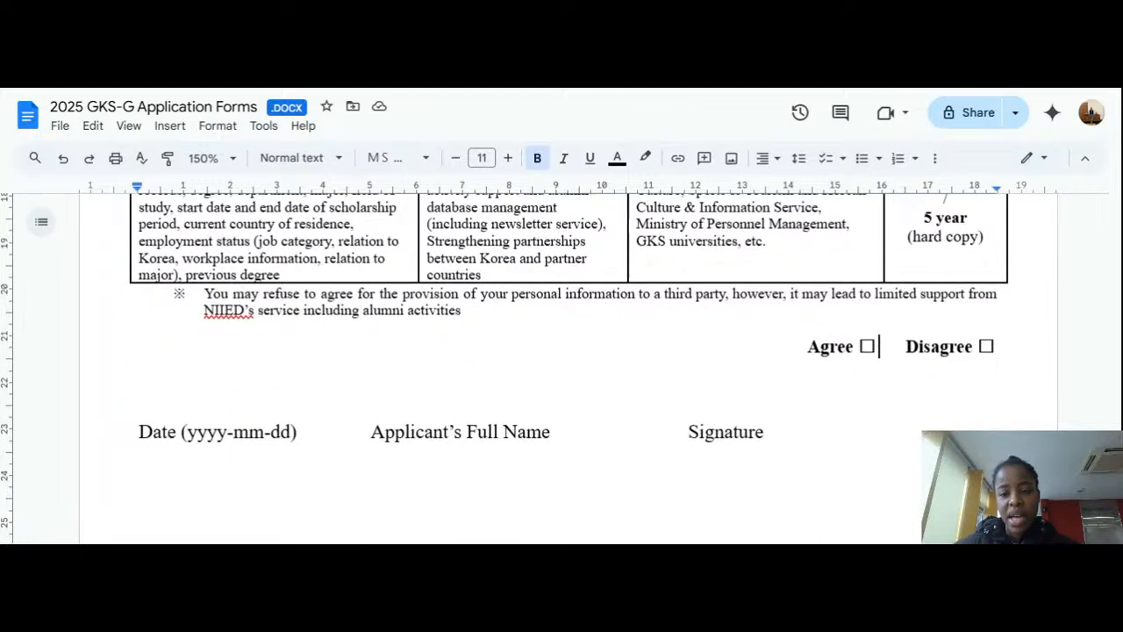
pyautogui.scroll(2, 561, 369)
pyautogui.scroll(-2, 561, 369)
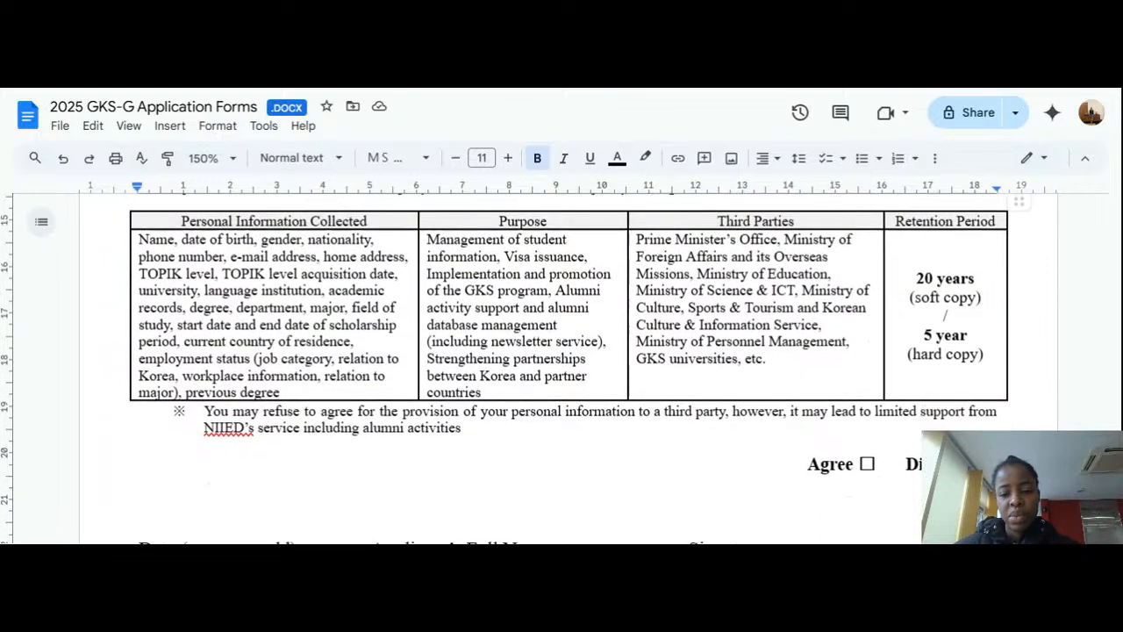
pyautogui.scroll(-3, 561, 368)
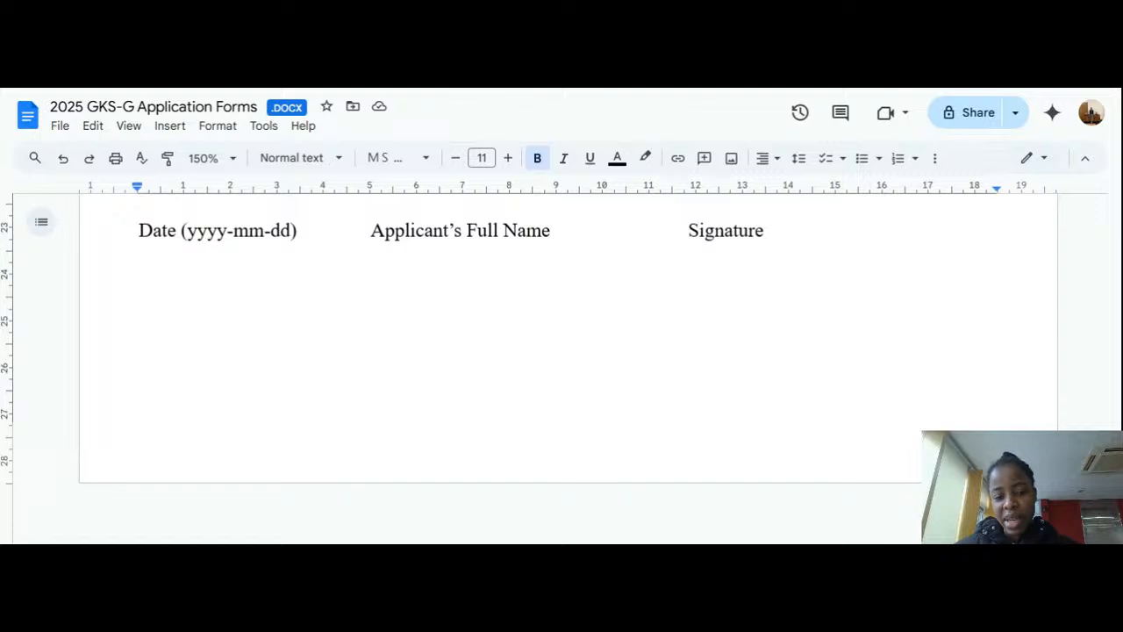
# Step: Restore the signature line showing date 2025-01-10 and the applicant's full name, then deselect it
pyautogui.scroll(10, 561, 368)
pyautogui.scroll(10, 562, 368)
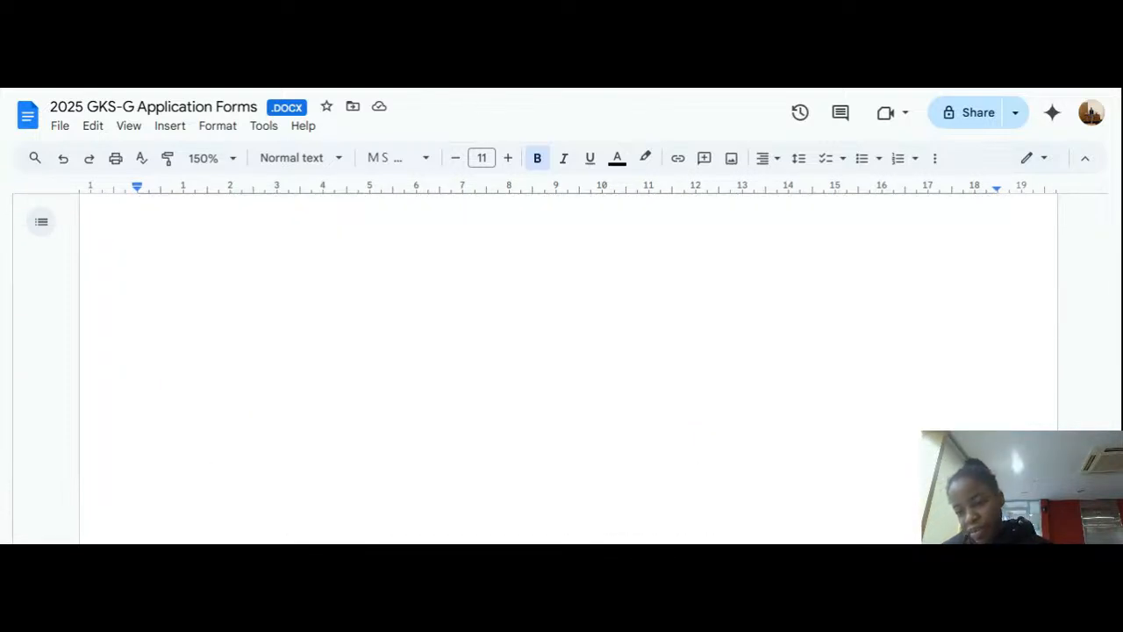
pyautogui.hotkey('ctrl', 'z')
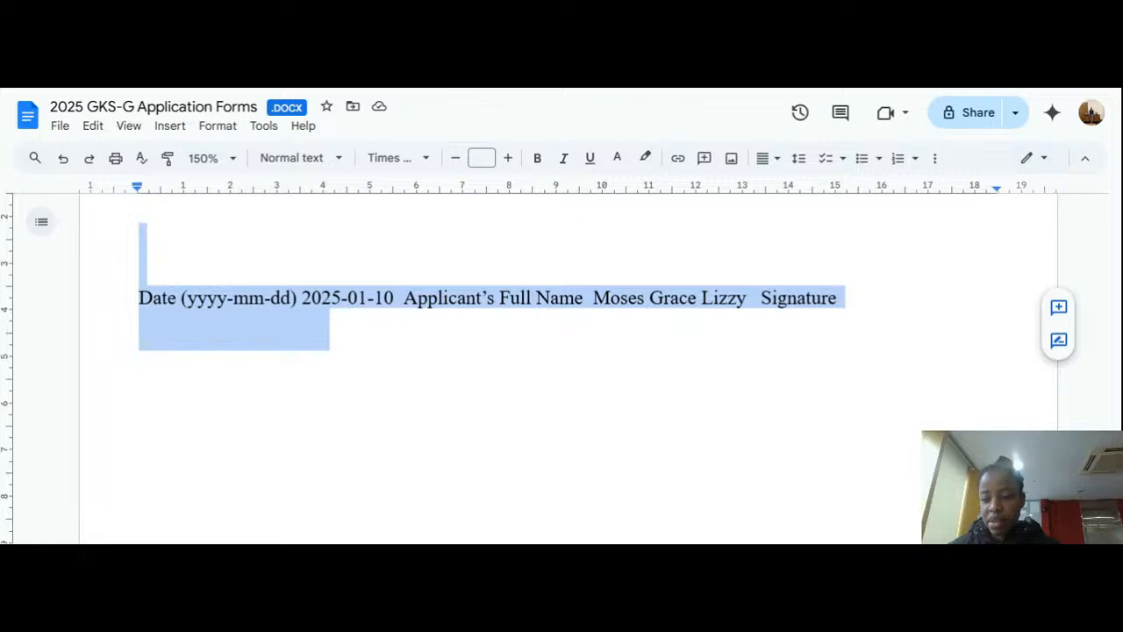
pyautogui.click(330, 319)
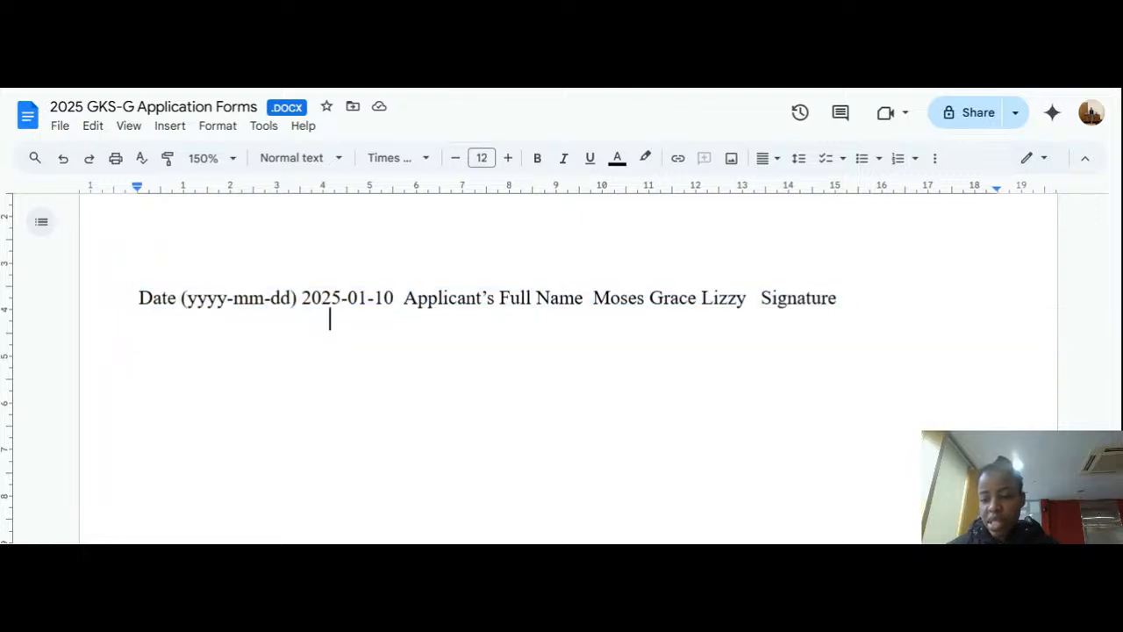
# Step: Scroll back up to the 2025 GKS Graduate Application Checklist on page one
pyautogui.scroll(20, 569, 369)
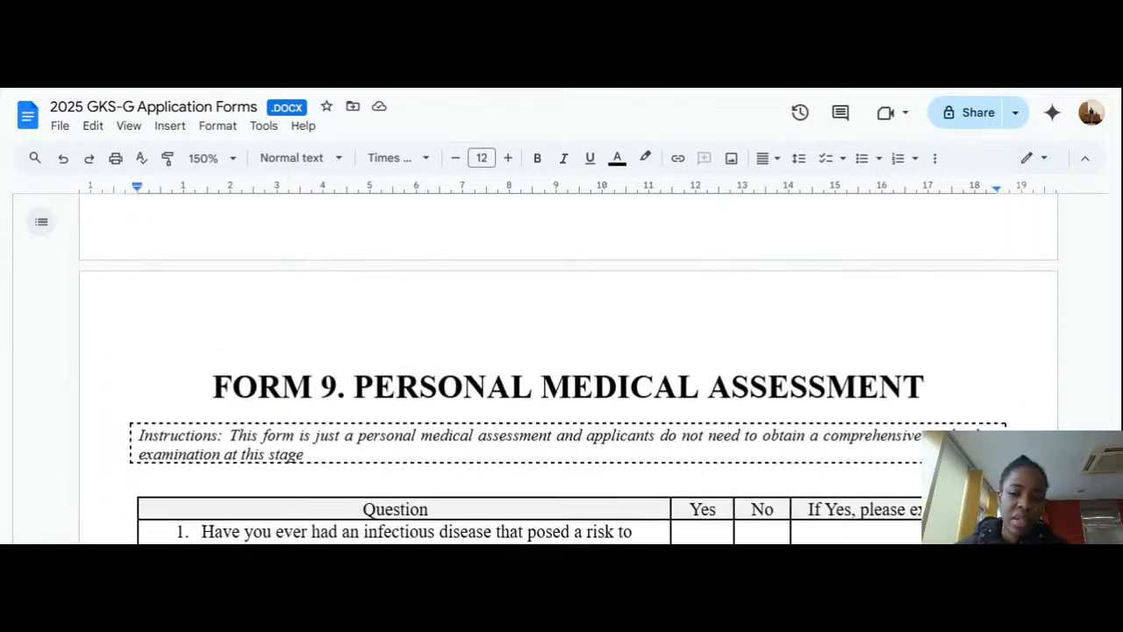
pyautogui.scroll(20, 568, 369)
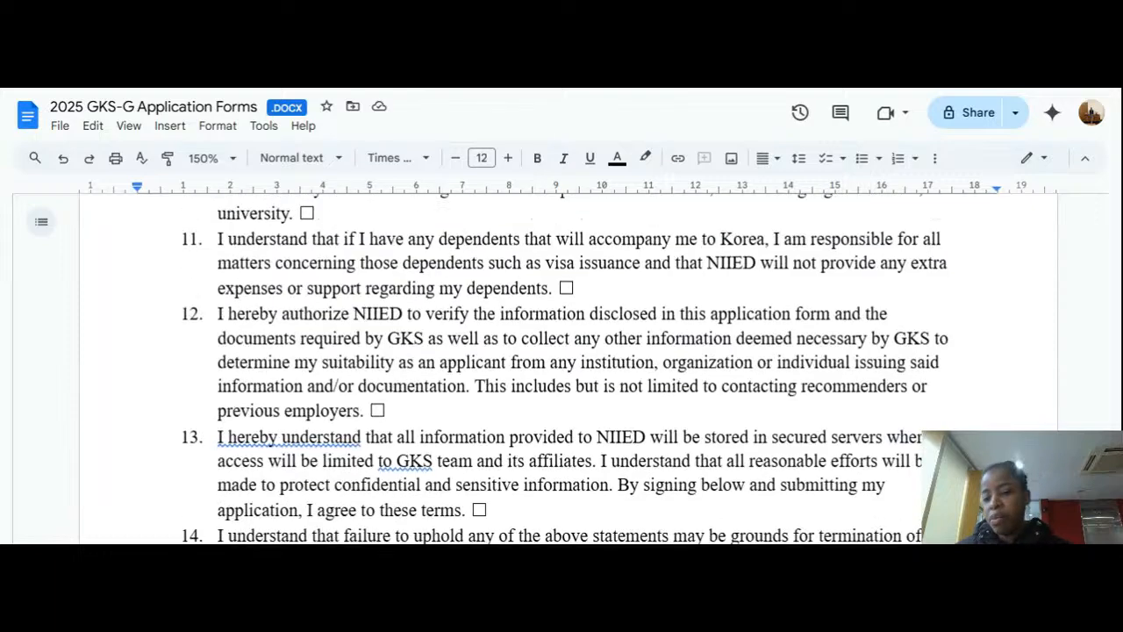
pyautogui.scroll(20, 569, 369)
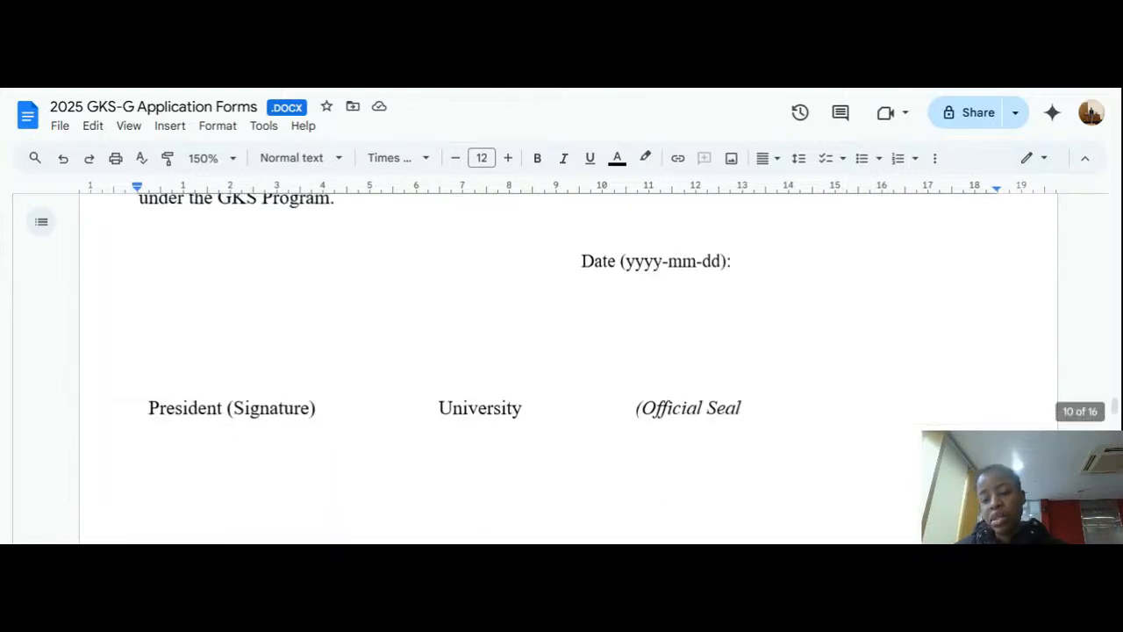
pyautogui.scroll(15, 569, 368)
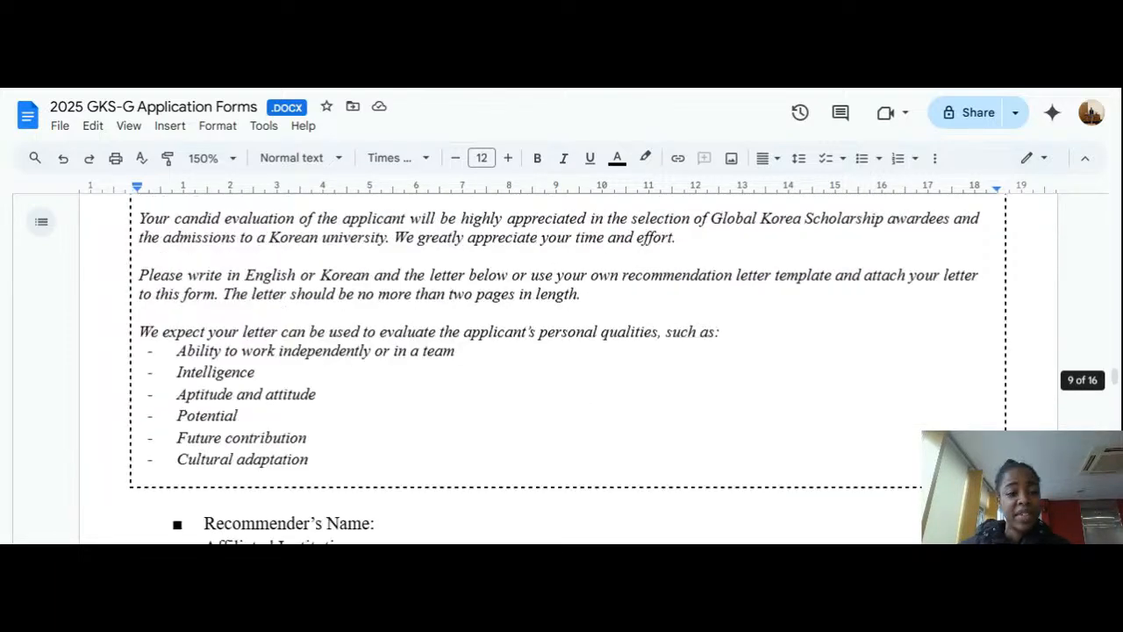
pyautogui.scroll(20, 569, 369)
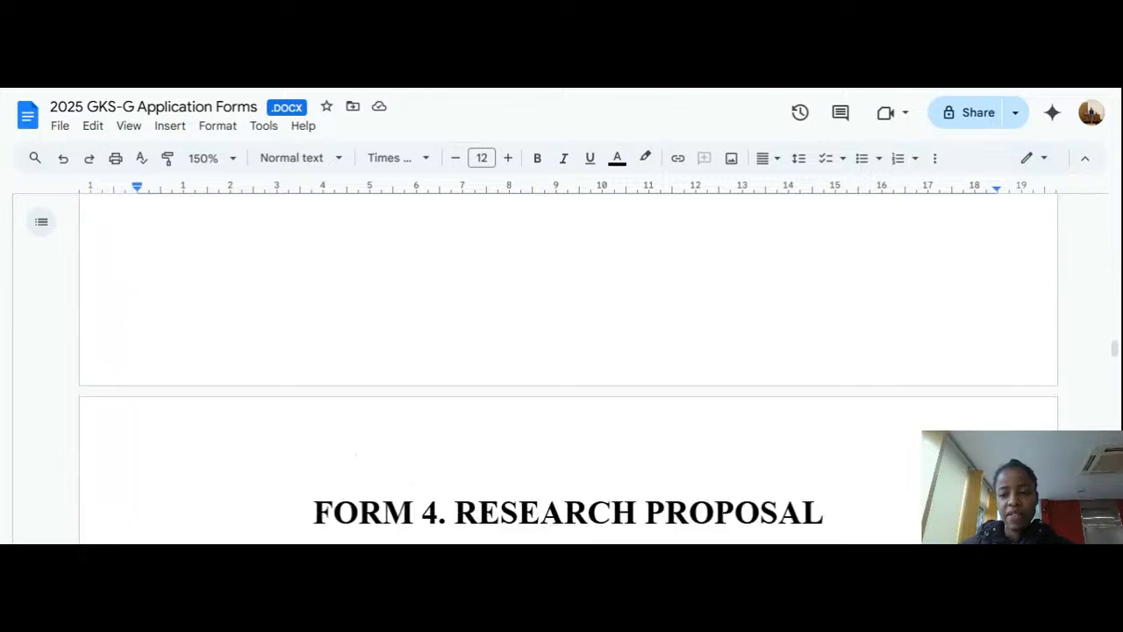
pyautogui.scroll(20, 568, 368)
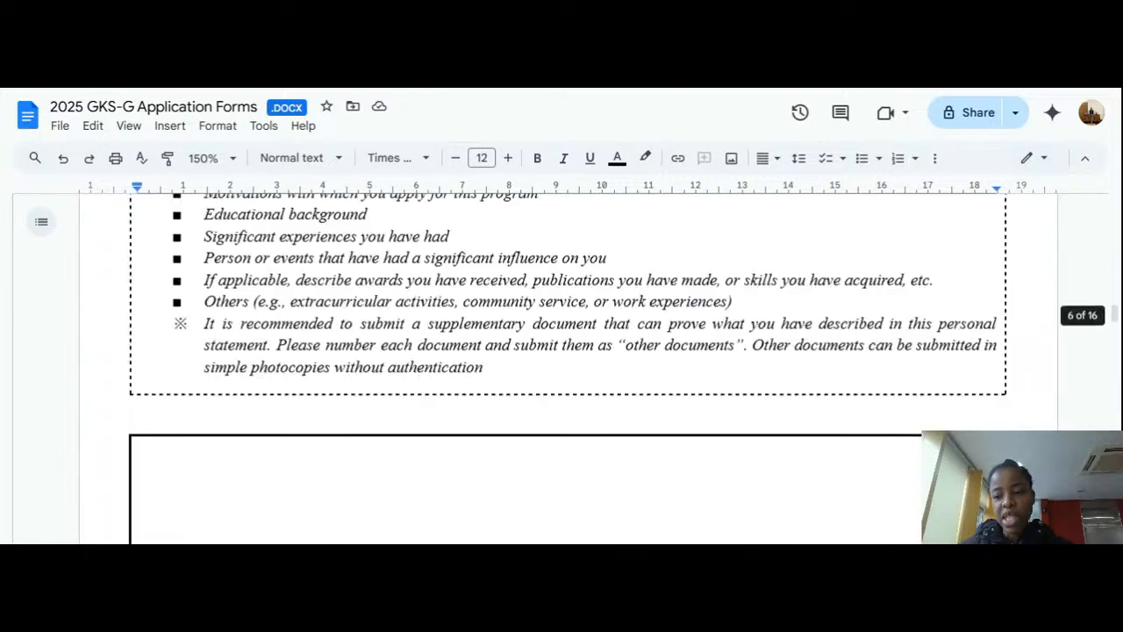
pyautogui.scroll(20, 569, 369)
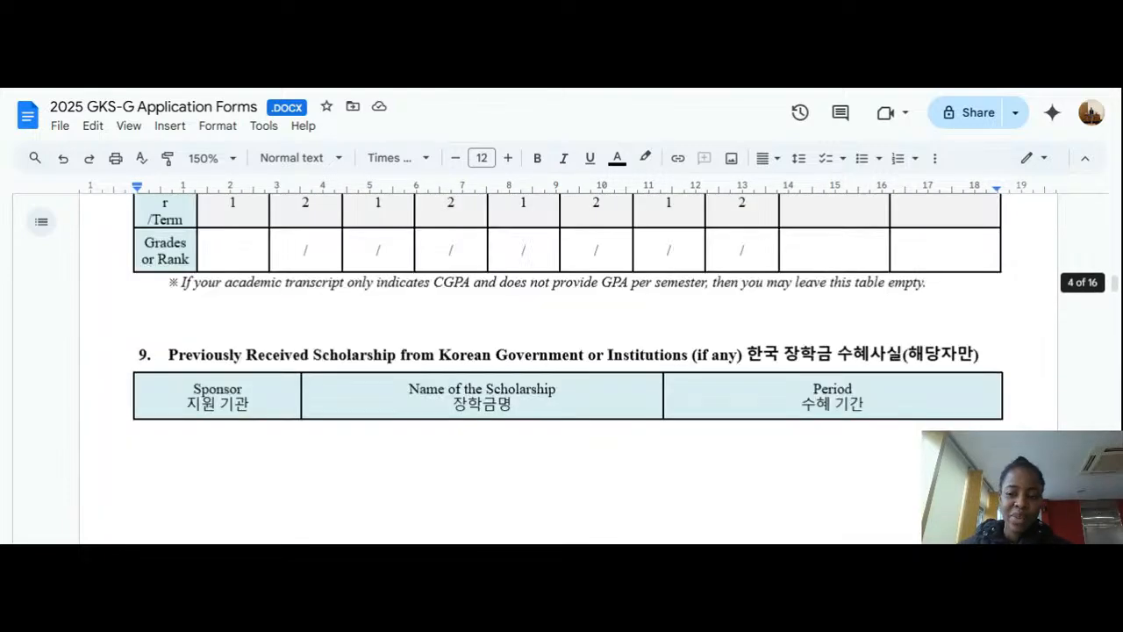
pyautogui.scroll(20, 568, 369)
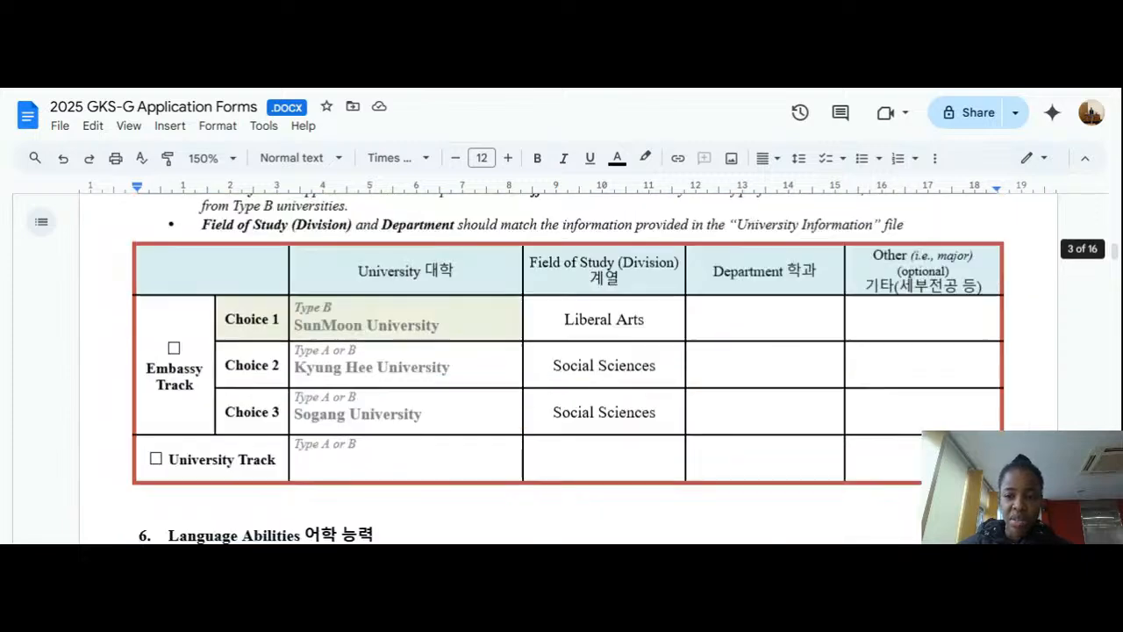
pyautogui.scroll(20, 568, 368)
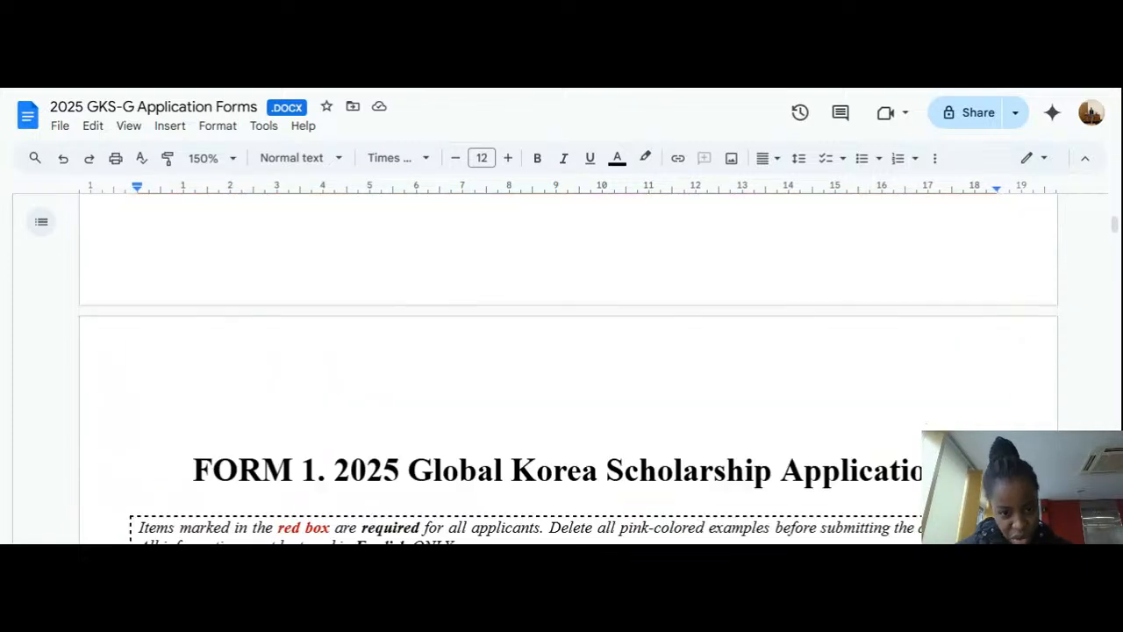
pyautogui.scroll(10, 569, 369)
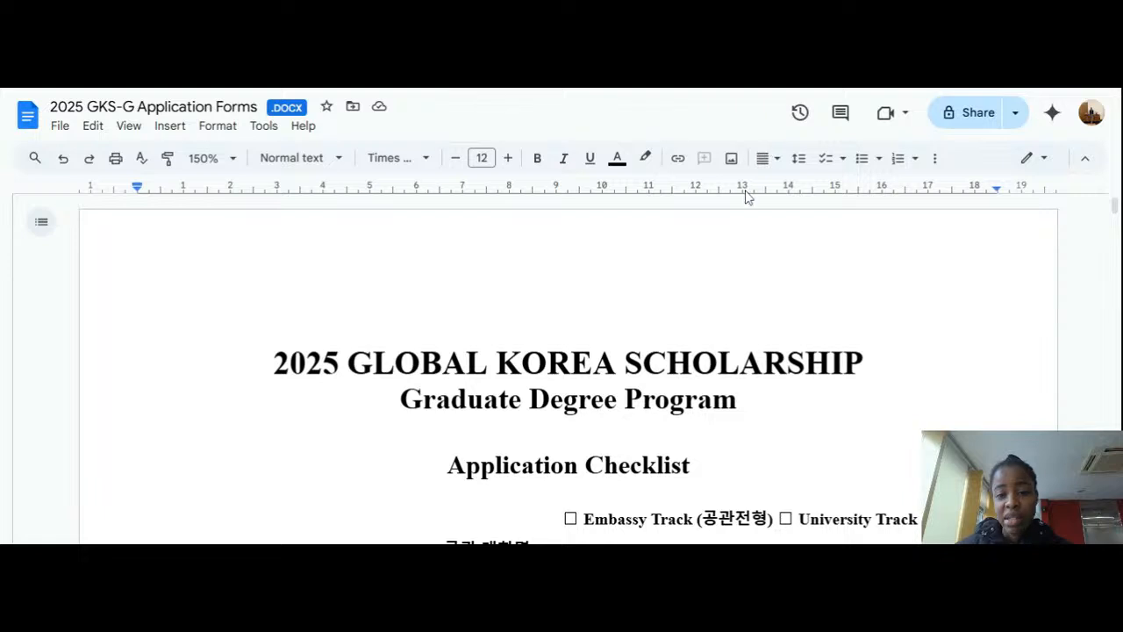
pyautogui.scroll(-3, 568, 369)
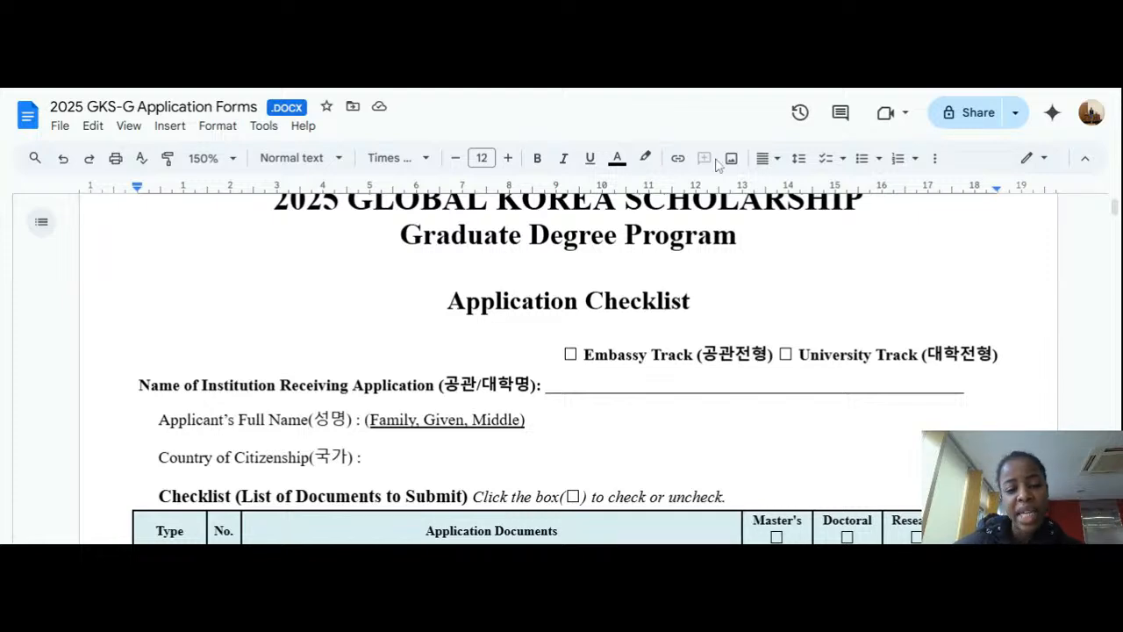
pyautogui.scroll(-3, 579, 368)
pyautogui.scroll(-1, 562, 368)
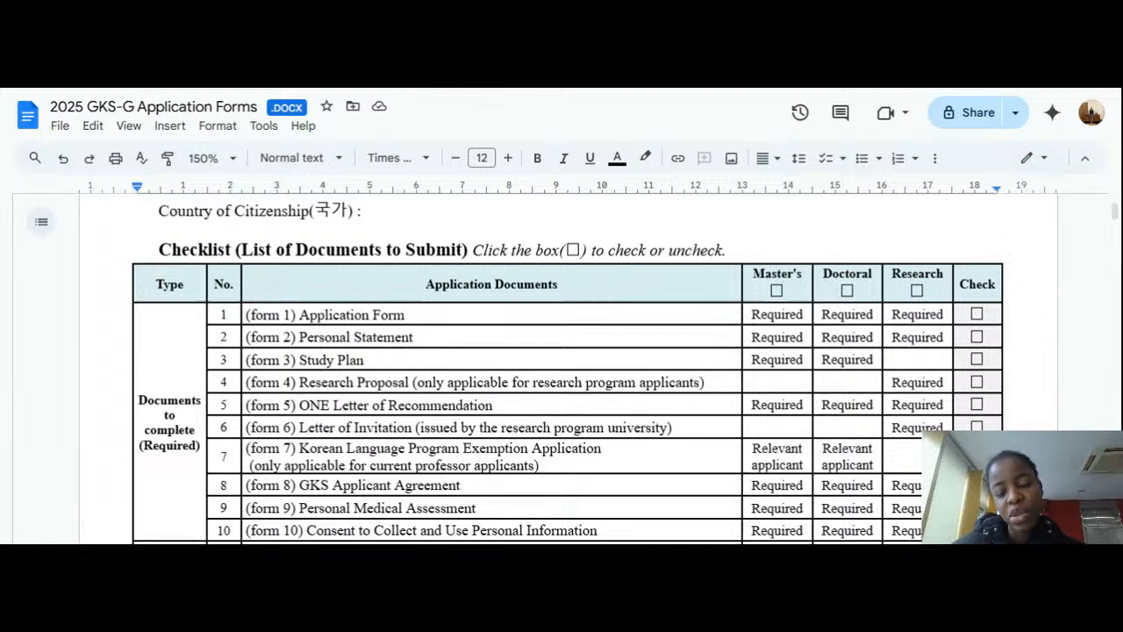
pyautogui.scroll(-10, 562, 368)
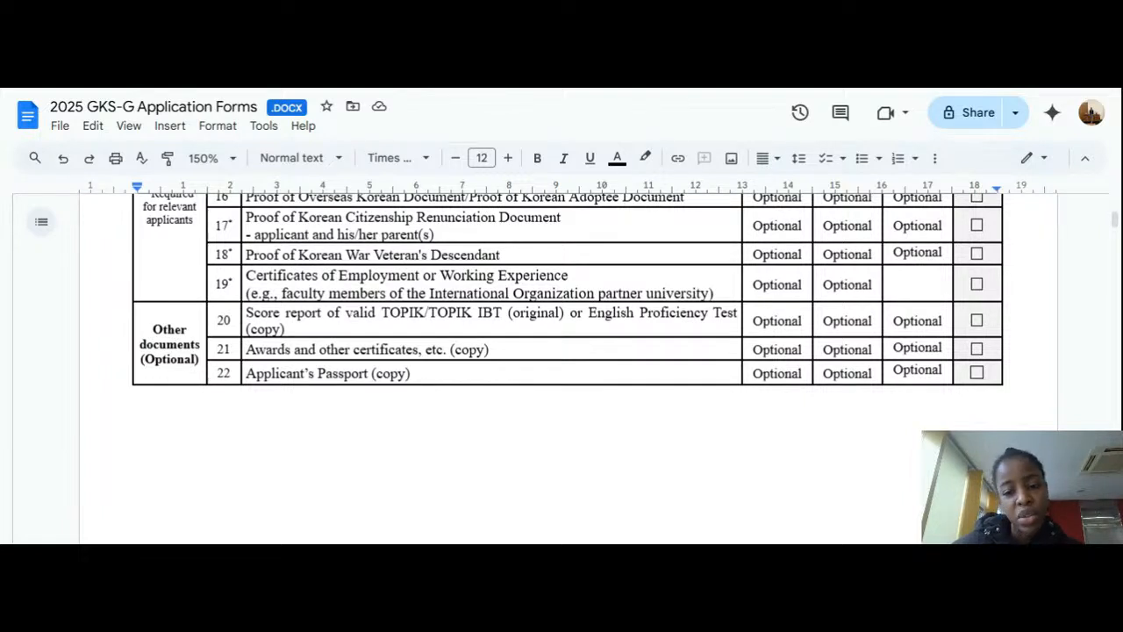
pyautogui.click(978, 373)
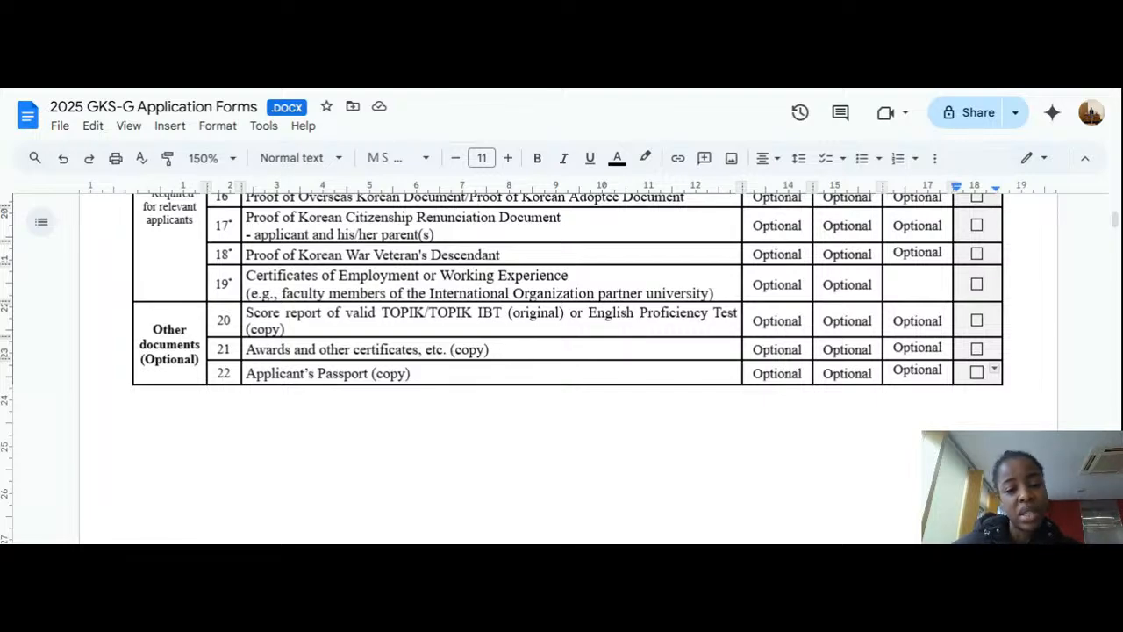
pyautogui.scroll(2, 568, 329)
pyautogui.scroll(10, 568, 366)
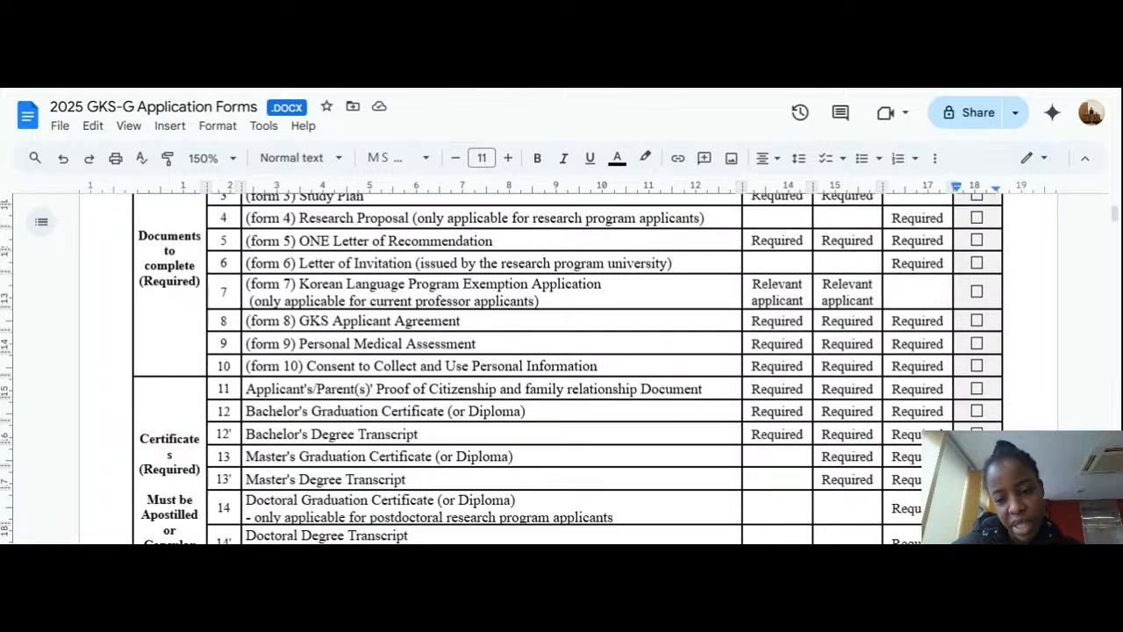
pyautogui.scroll(-4, 567, 366)
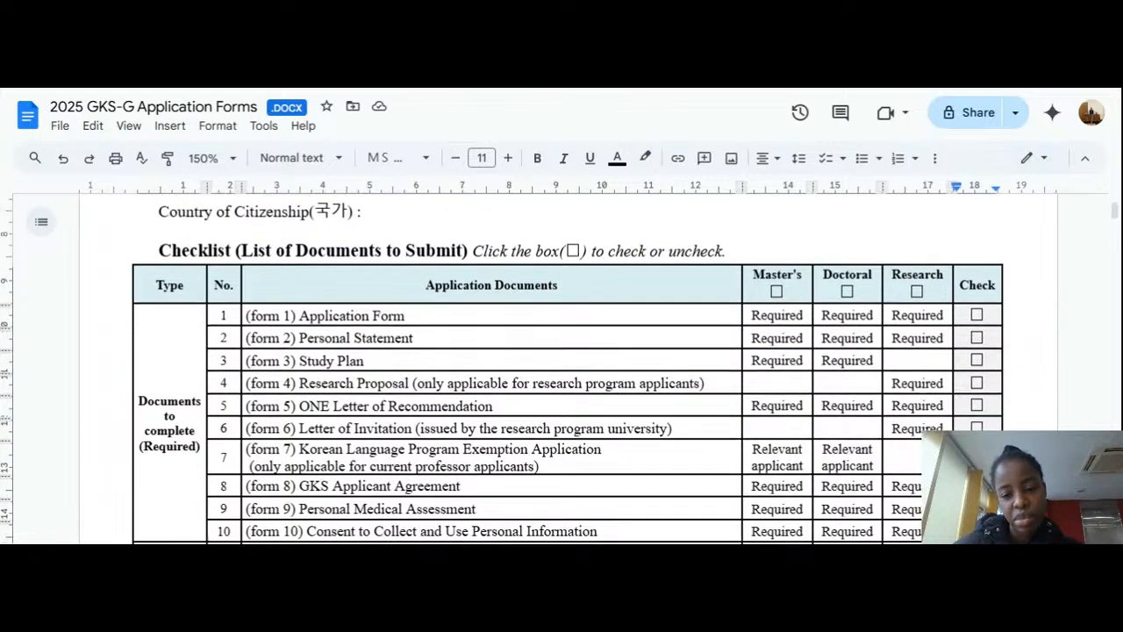
pyautogui.scroll(8, 567, 367)
pyautogui.scroll(3, 568, 367)
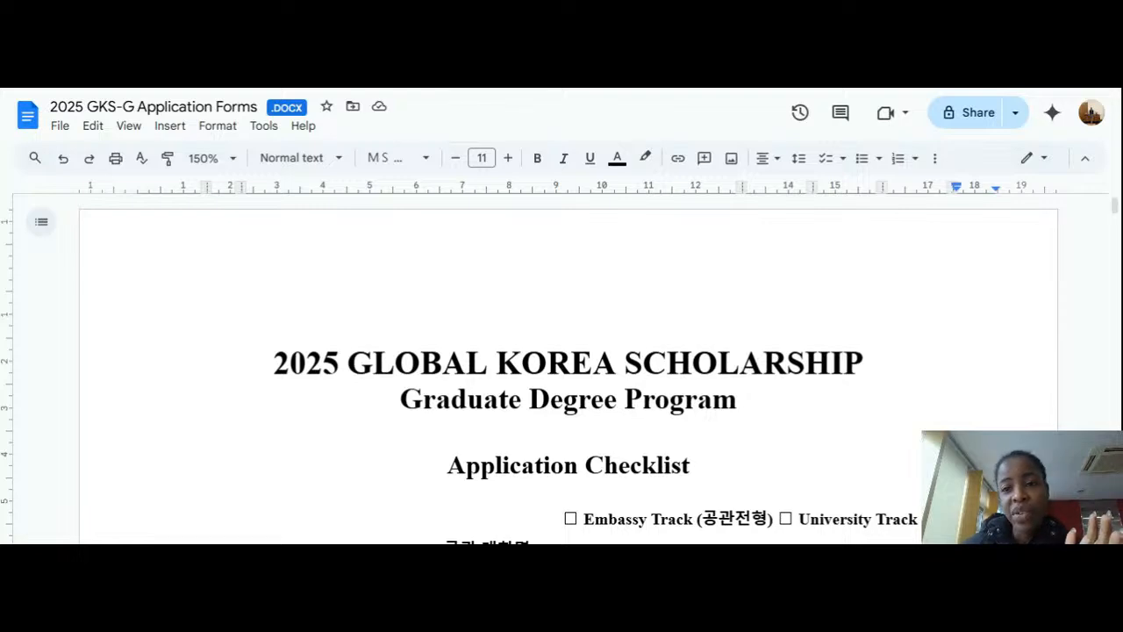
pyautogui.scroll(-15, 561, 368)
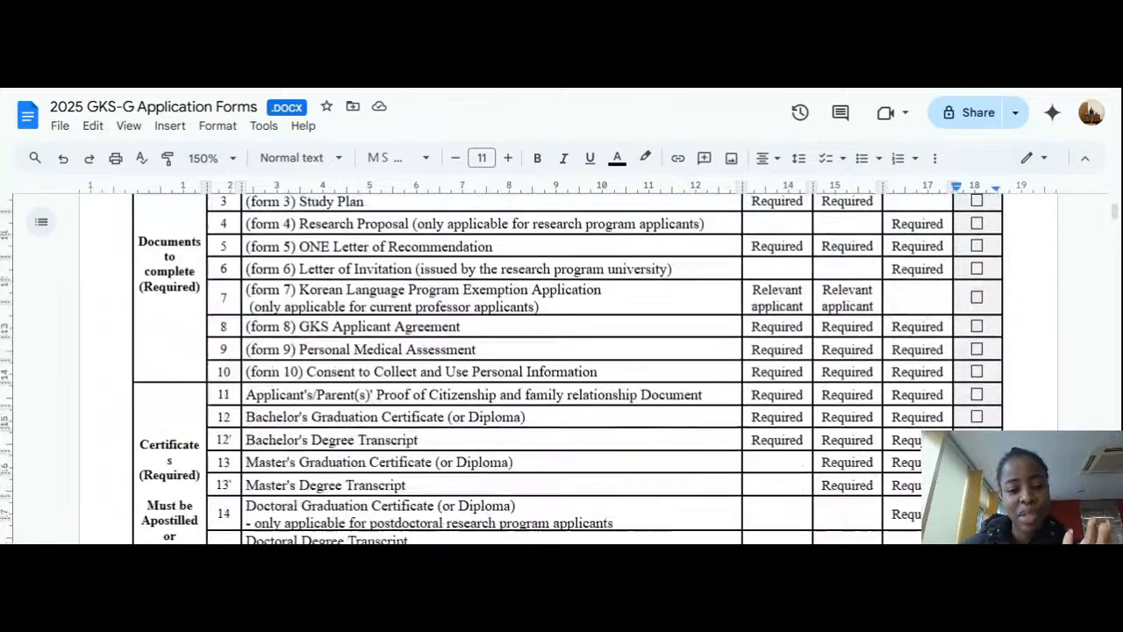
pyautogui.click(320, 323)
pyautogui.scroll(7, 321, 324)
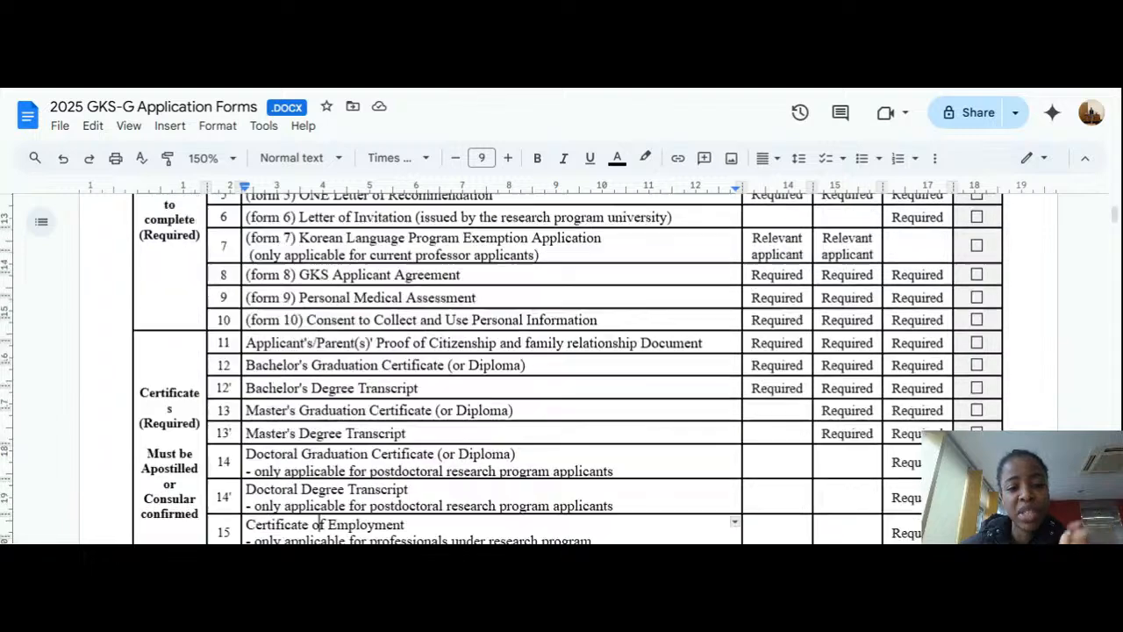
pyautogui.scroll(3, 561, 369)
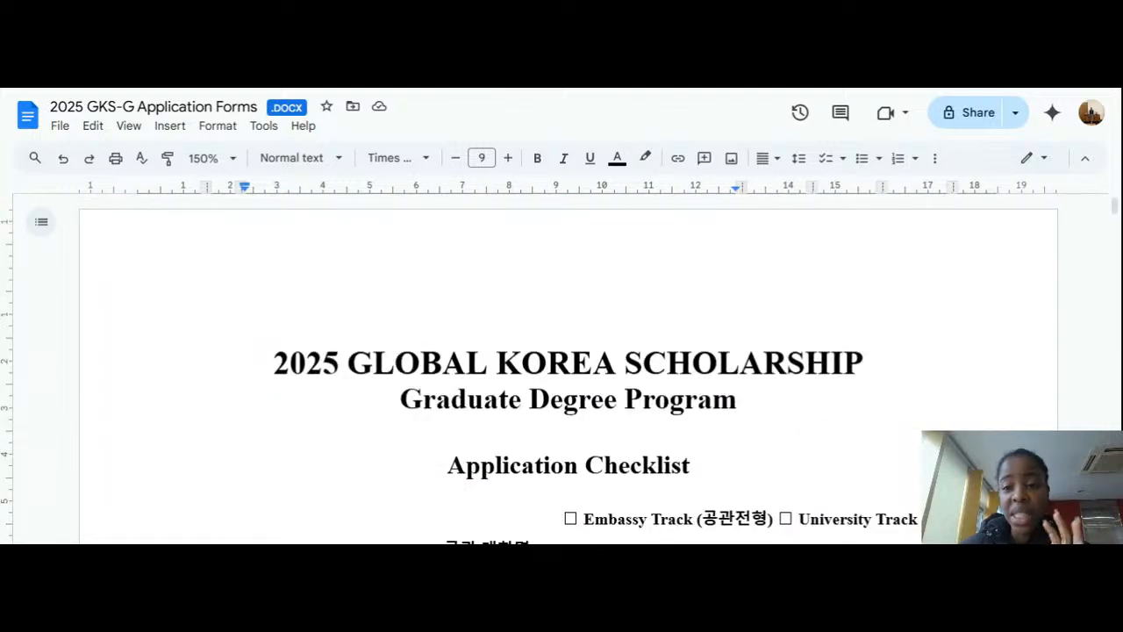
pyautogui.scroll(-1, 568, 368)
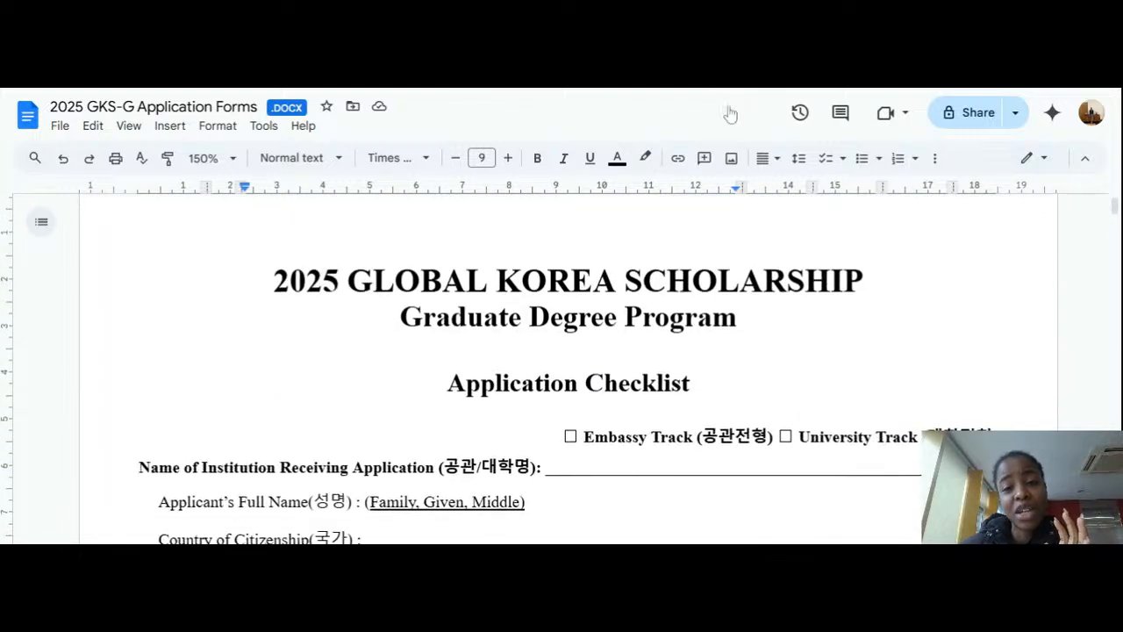